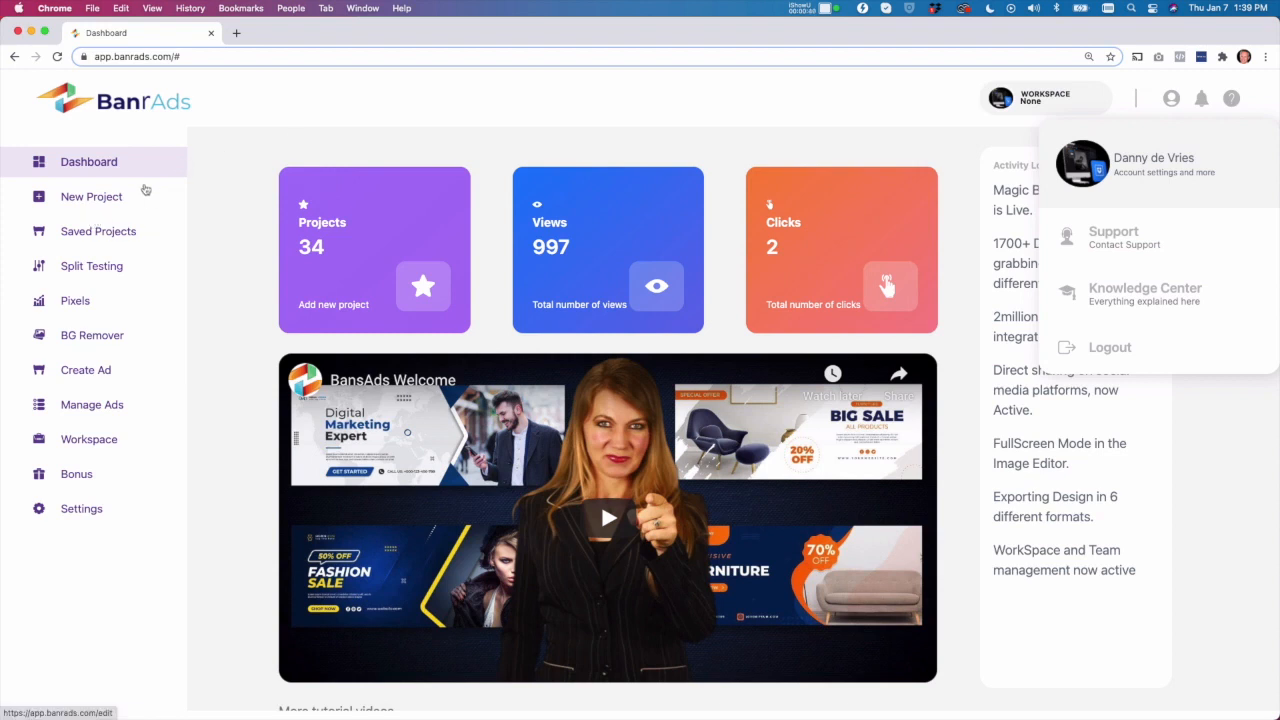
Start a new project and browse the available template categories.
left_click(100, 199)
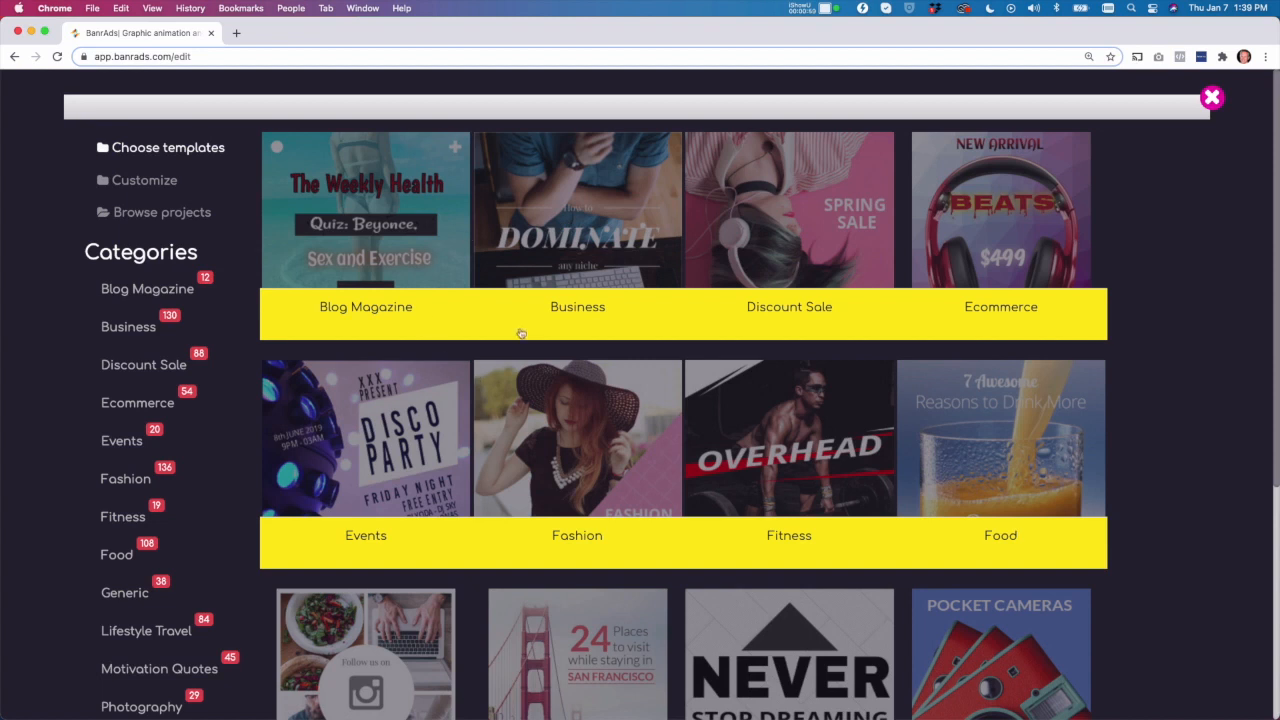
scroll(520, 340, "down", 5)
scroll(520, 340, "up", 5)
Examine the custom width and height fields and the preset social media sizes, and return to the templates.
left_click(143, 182)
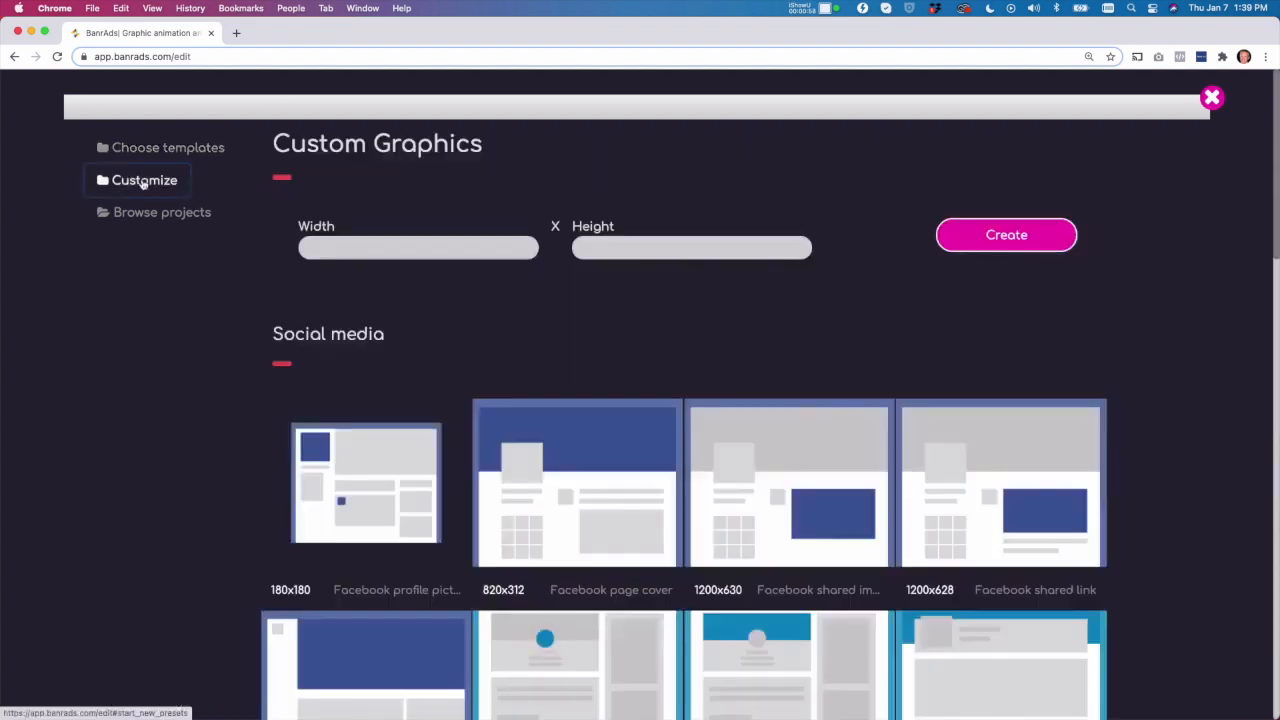
left_click(410, 248)
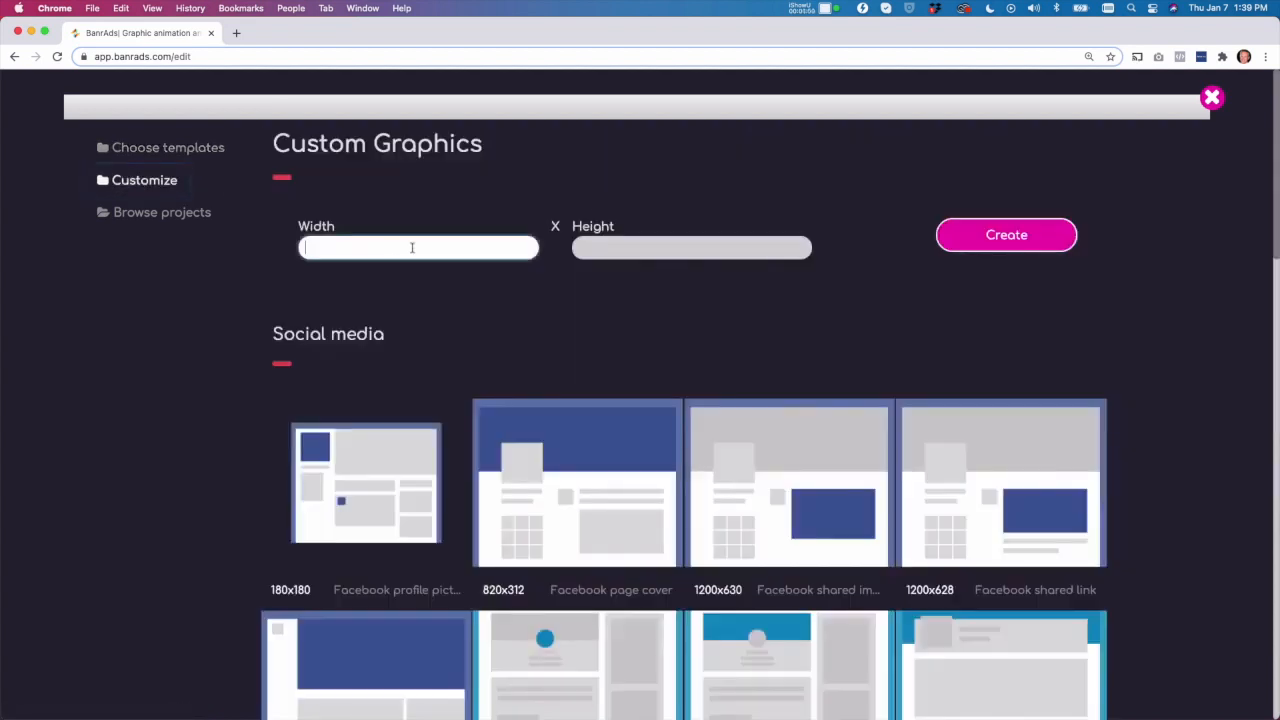
left_click(638, 249)
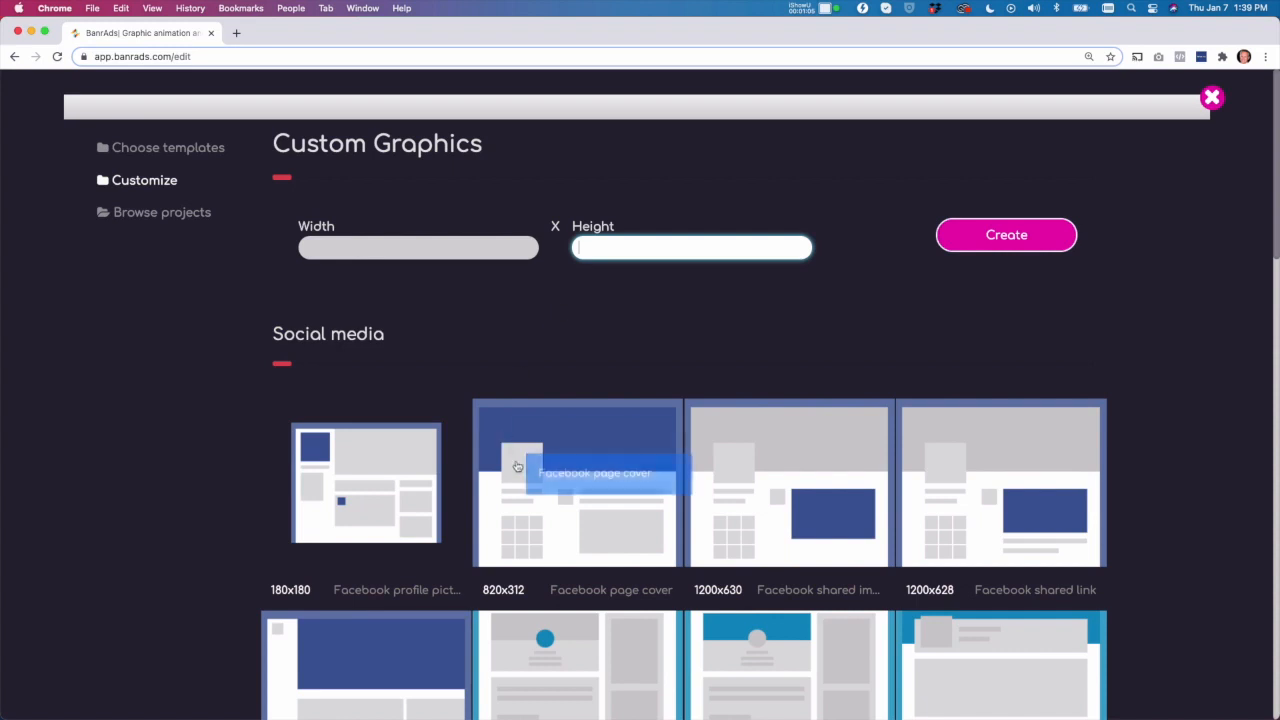
scroll(517, 467, "down", 5)
scroll(517, 467, "down", 8)
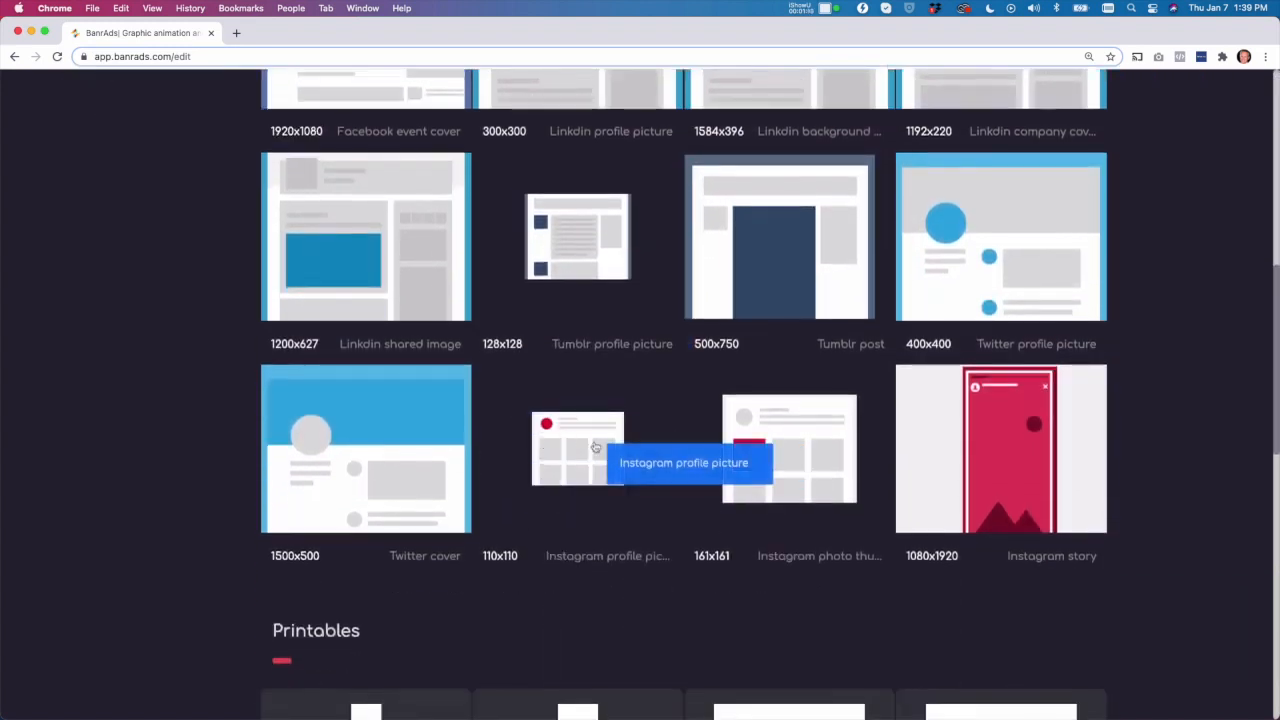
scroll(551, 459, "up", 2)
scroll(551, 459, "up", 12)
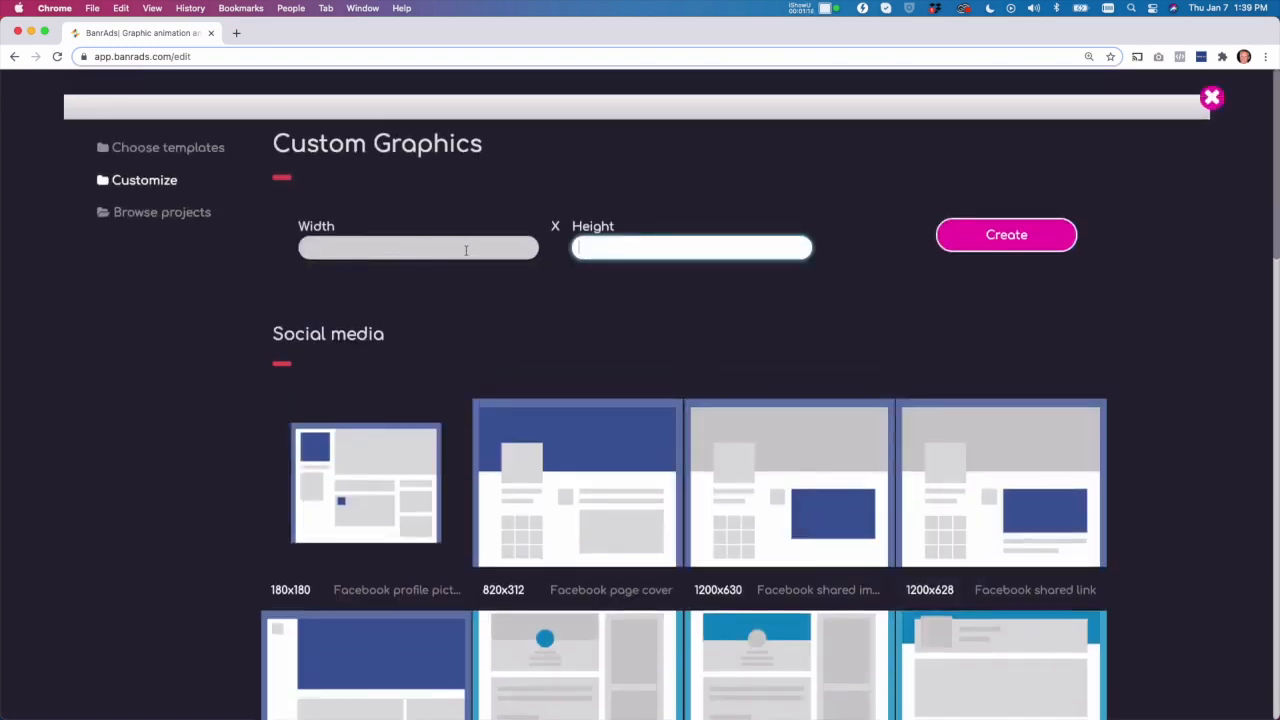
left_click(465, 250)
left_click(609, 249)
left_click(442, 255)
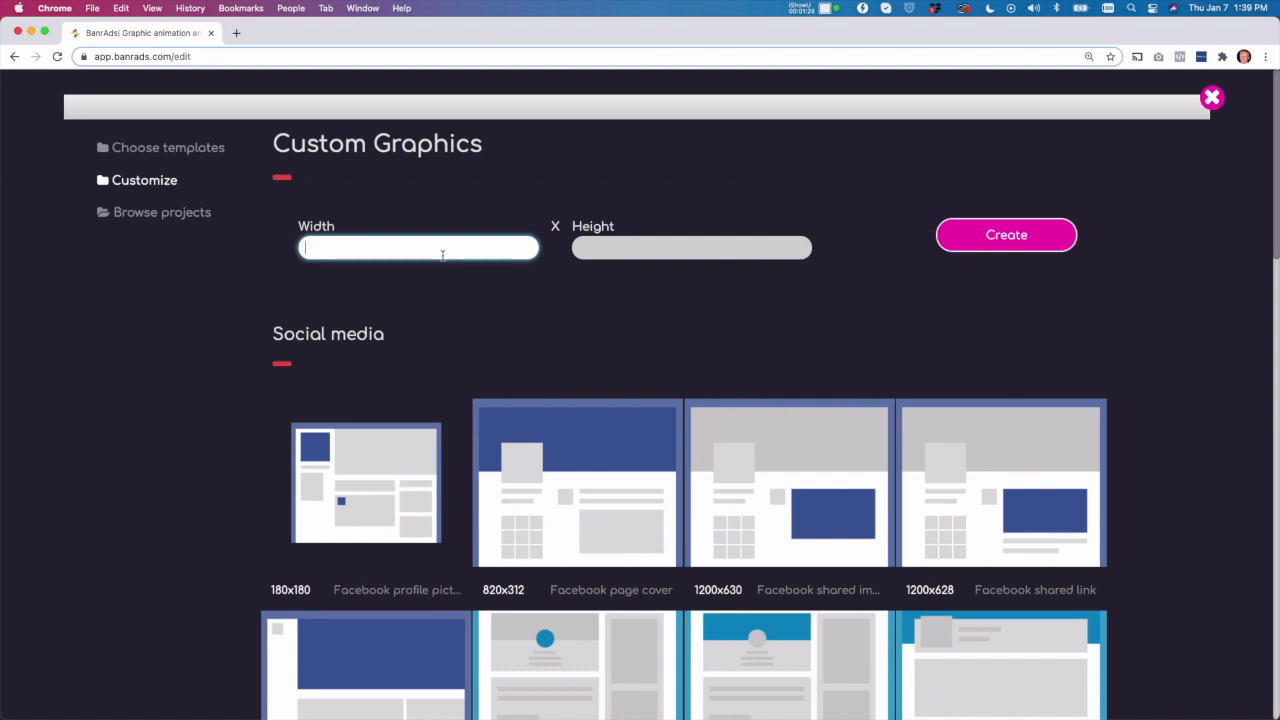
scroll(564, 310, "down", 4)
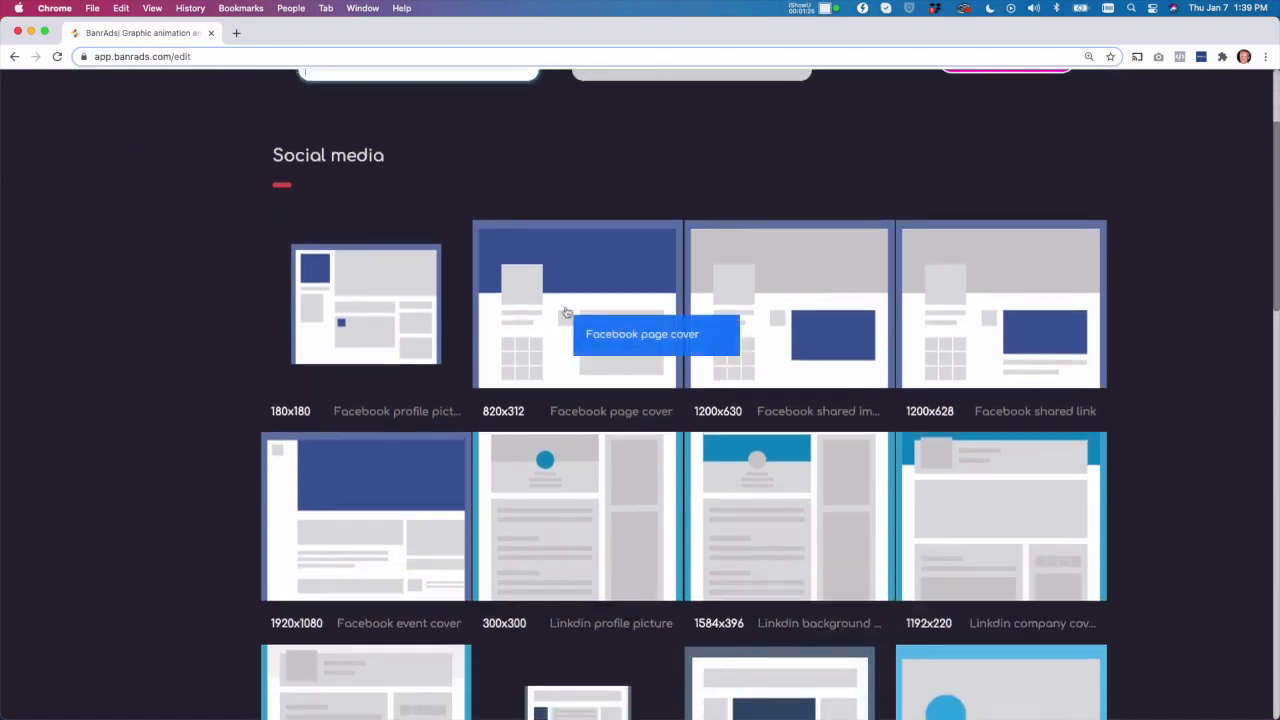
scroll(563, 311, "up", 4)
left_click(170, 148)
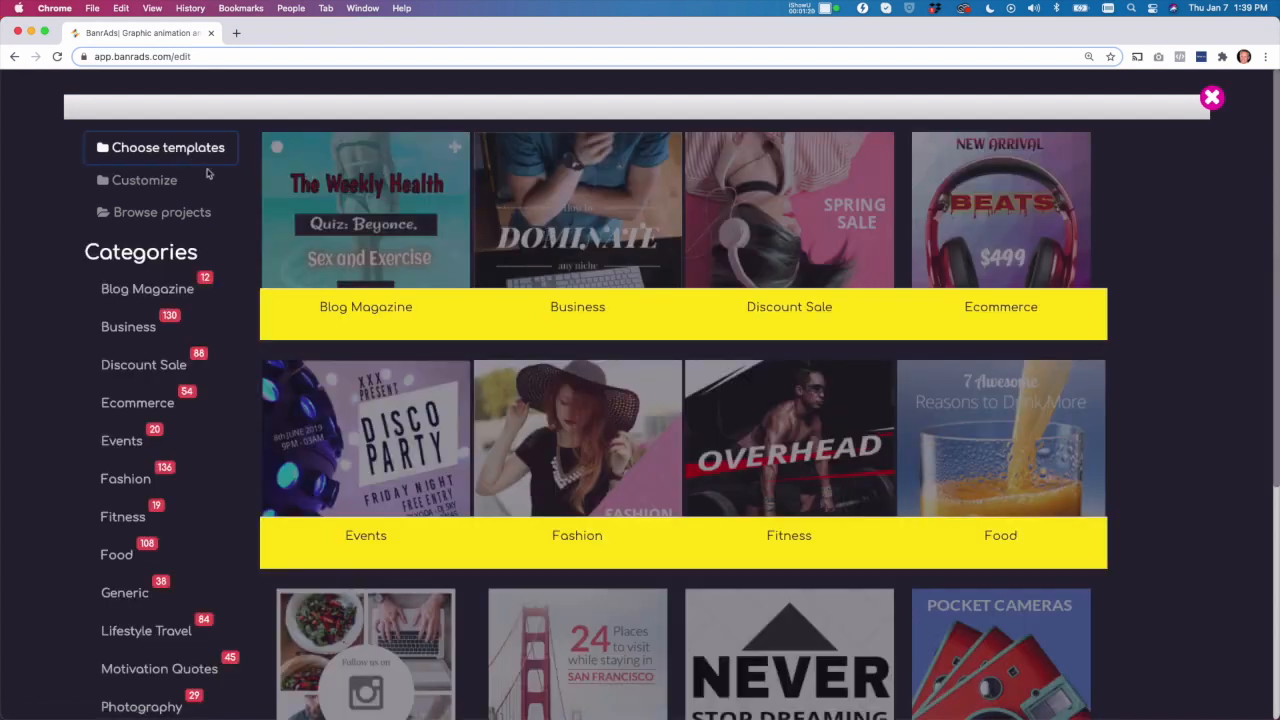
Create a custom graphic from the 1200x630 Facebook shared image preset.
left_click(158, 182)
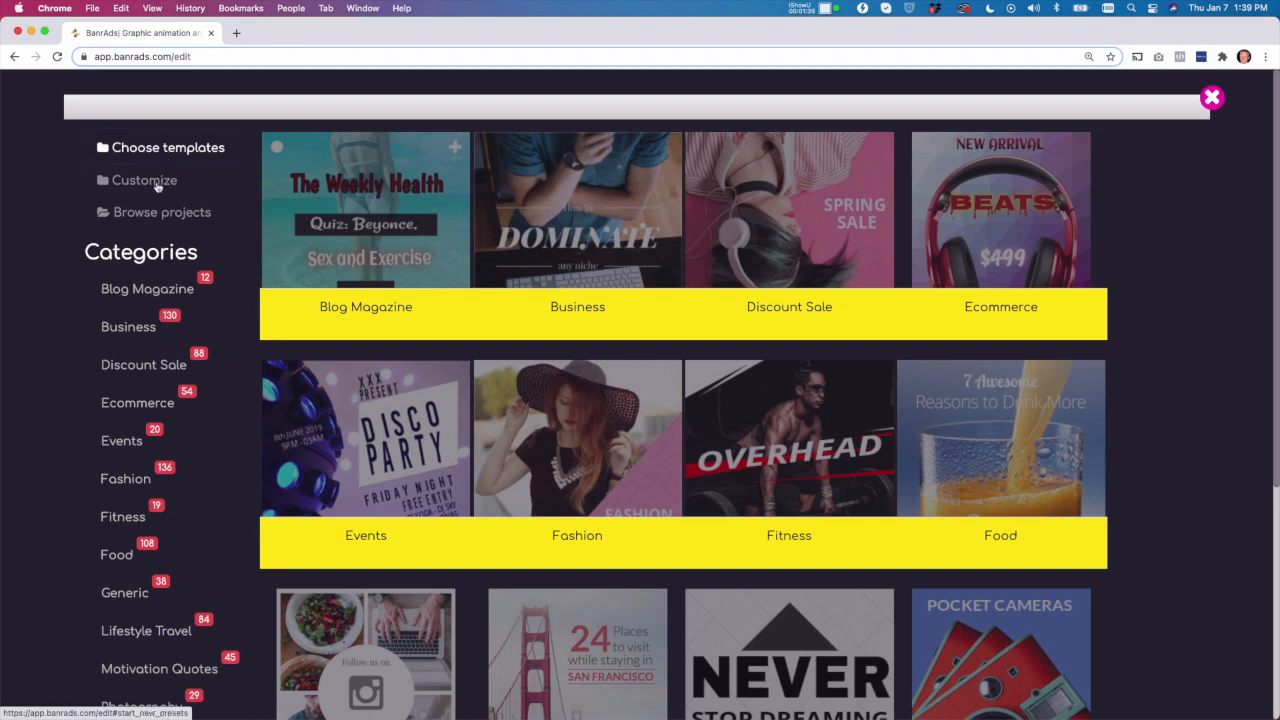
scroll(638, 333, "down", 2)
scroll(638, 333, "down", 2)
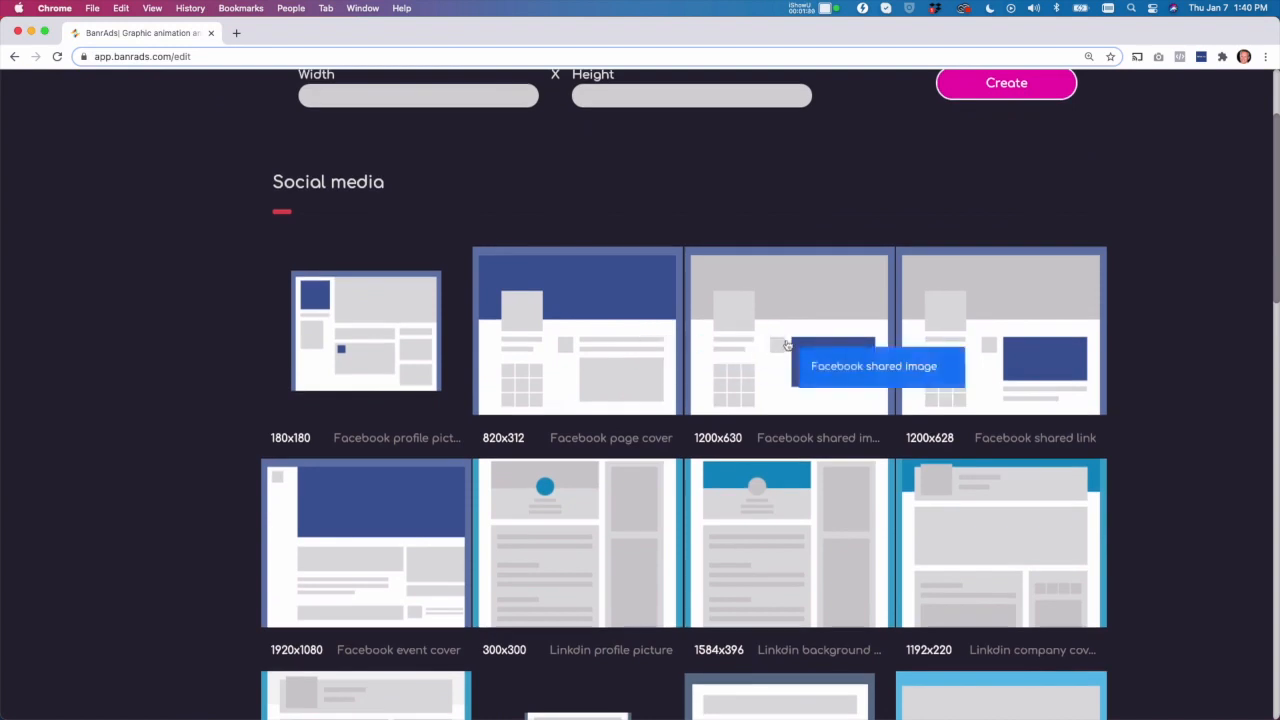
left_click(785, 346)
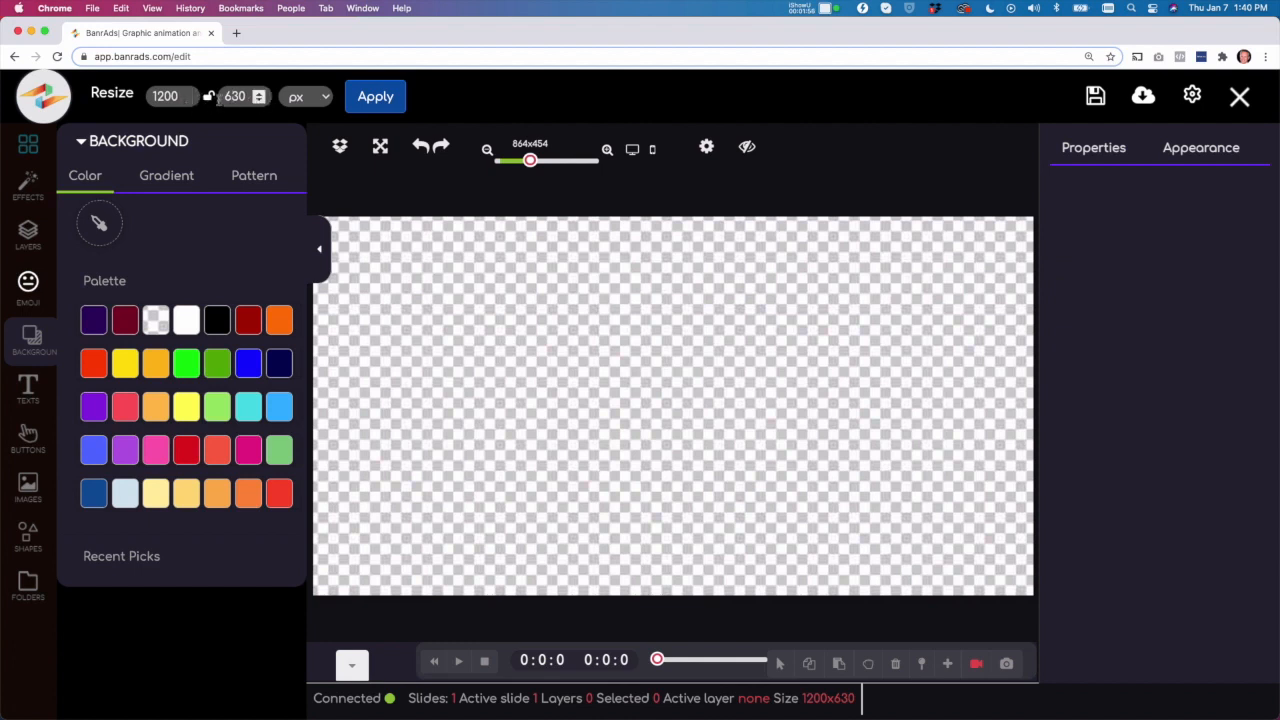
Resize the canvas to a height of 500 px.
double_click(238, 96)
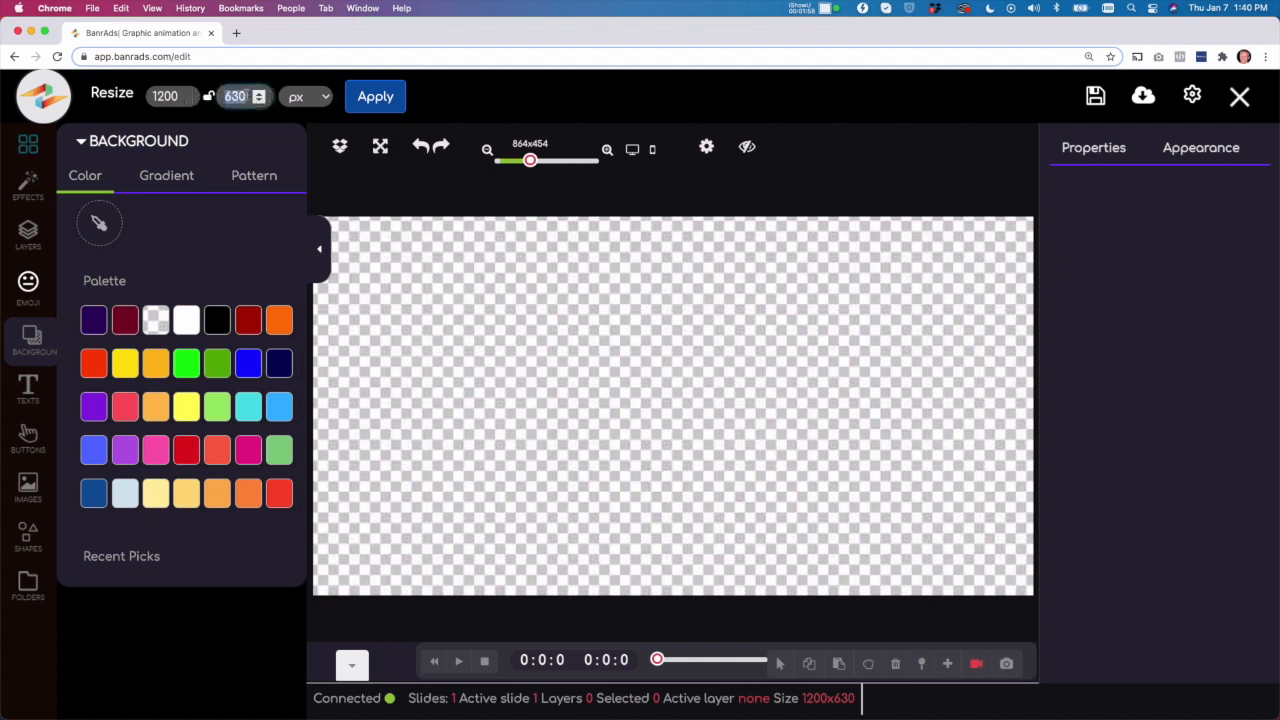
type("500")
left_click(376, 96)
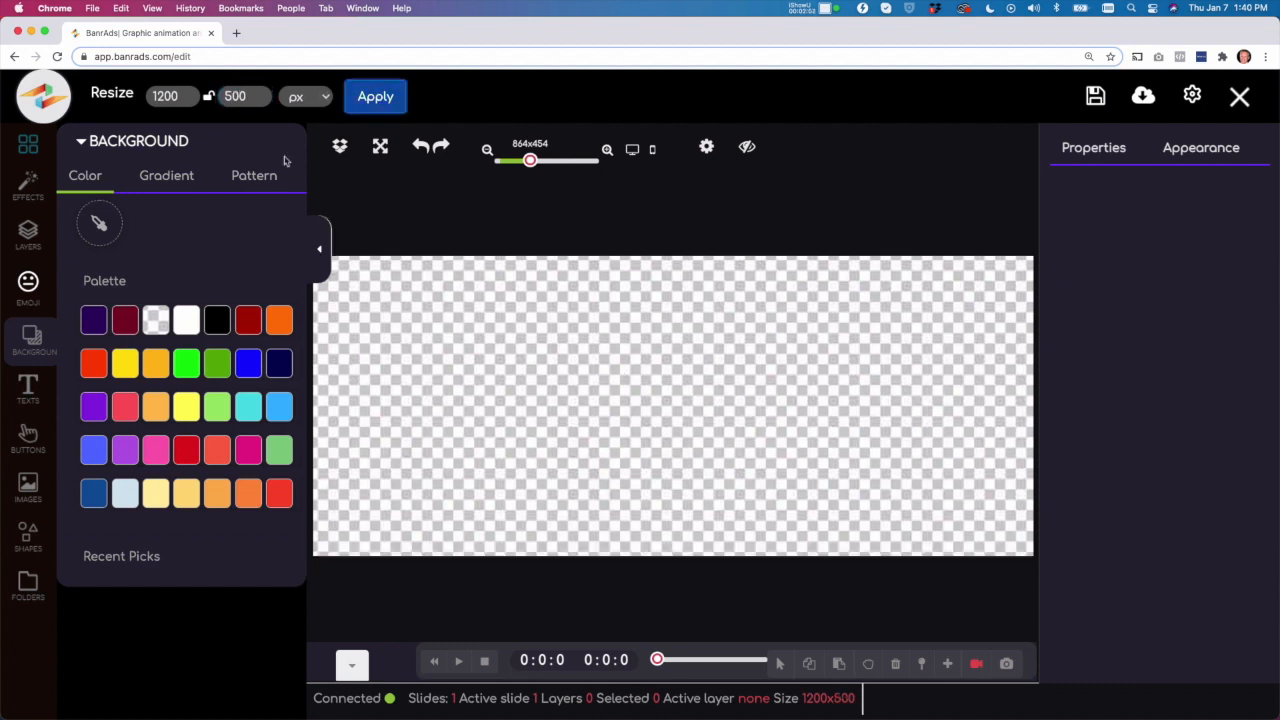
Resize the canvas to a height of 750 px.
left_click(259, 101)
double_click(242, 97)
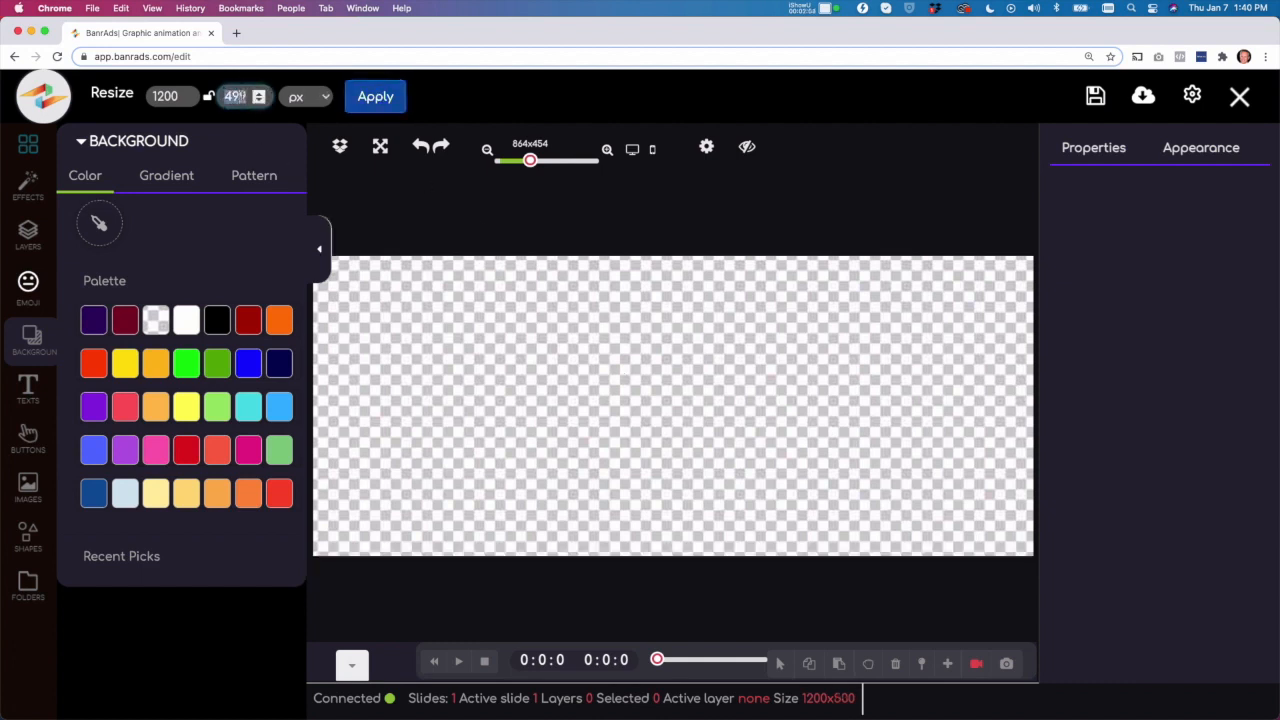
type("750")
left_click(362, 98)
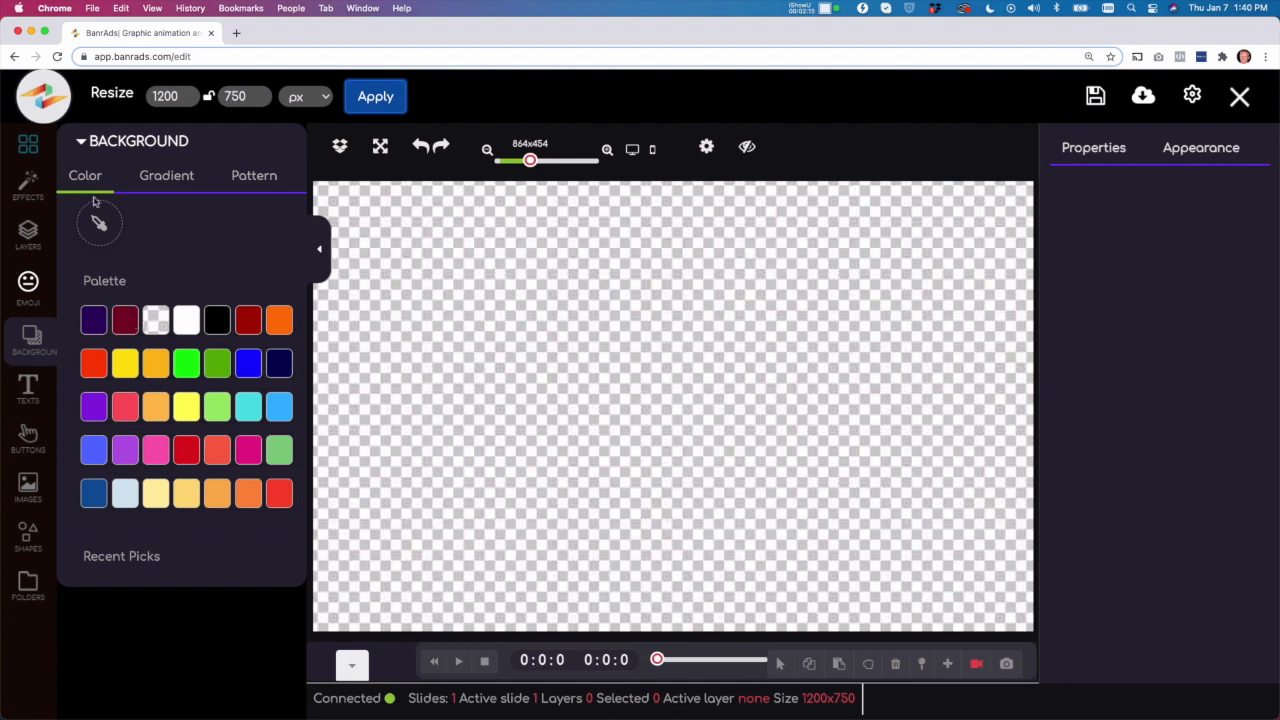
Examine the project commands, the effect categories, the slide's layers, and the static and animated emoji collections.
left_click(30, 150)
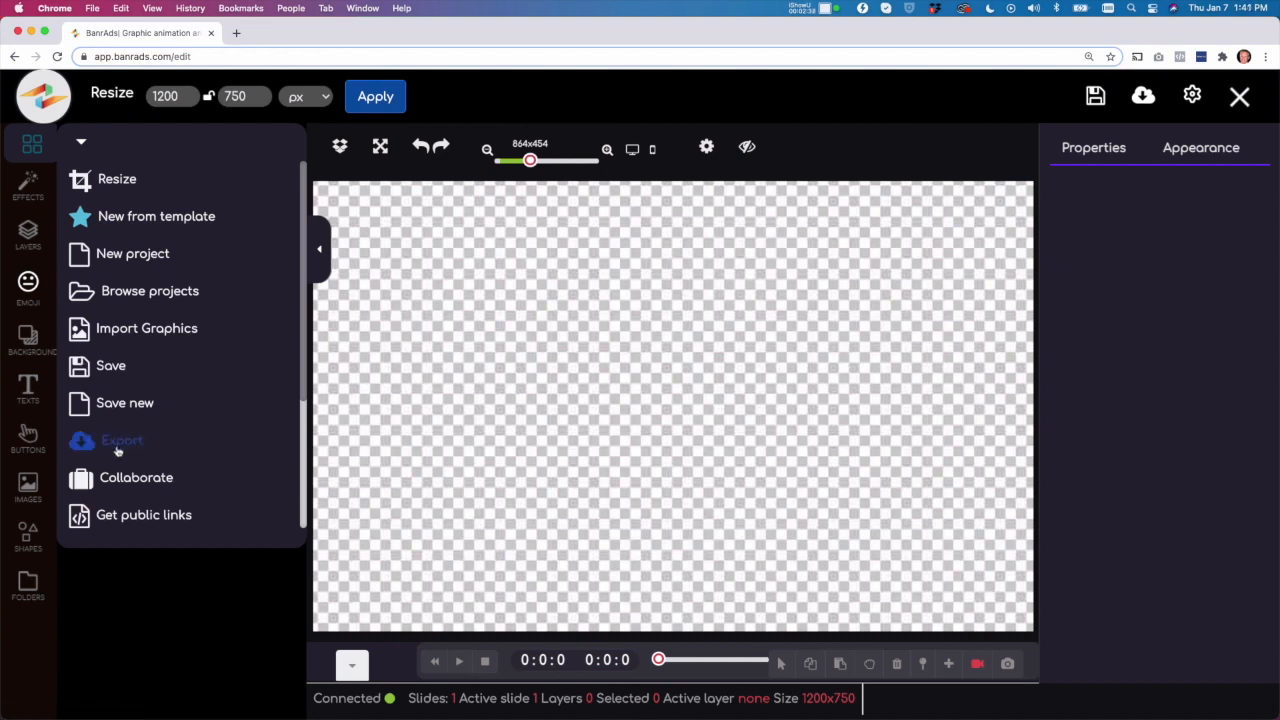
scroll(140, 482, "down", 5)
scroll(146, 475, "down", 3)
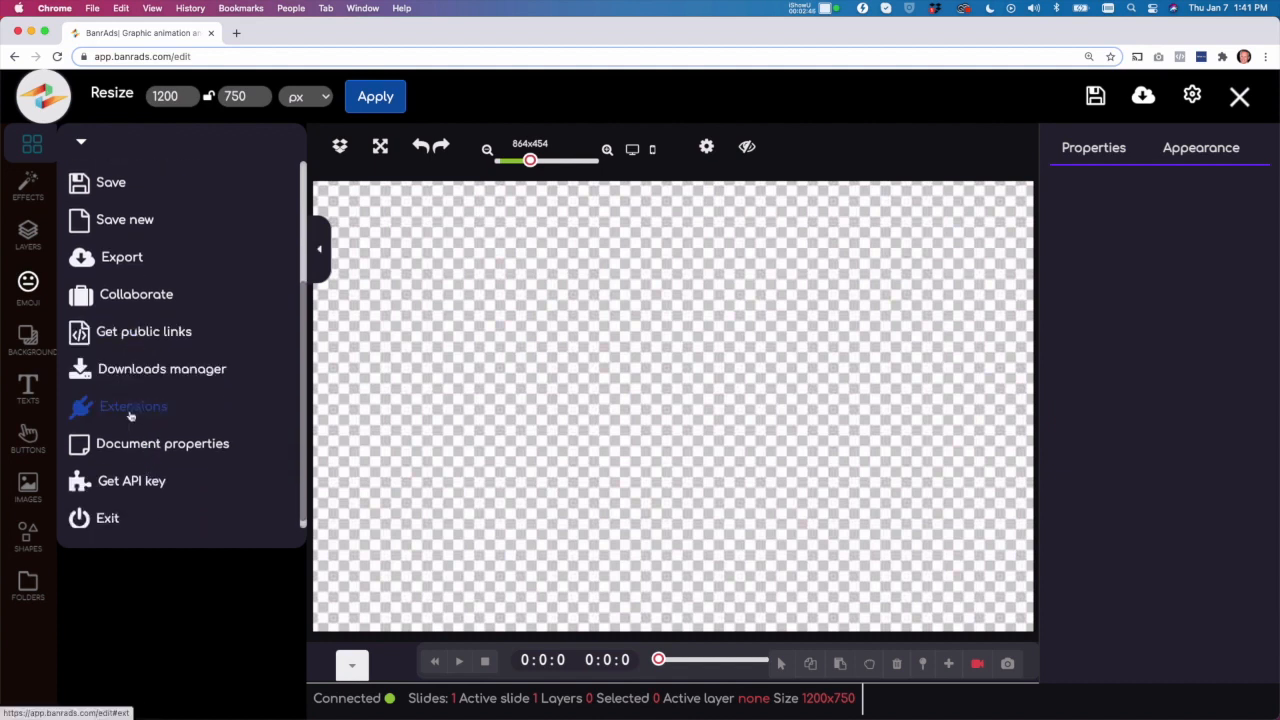
scroll(130, 470, "up", 2)
scroll(131, 467, "down", 3)
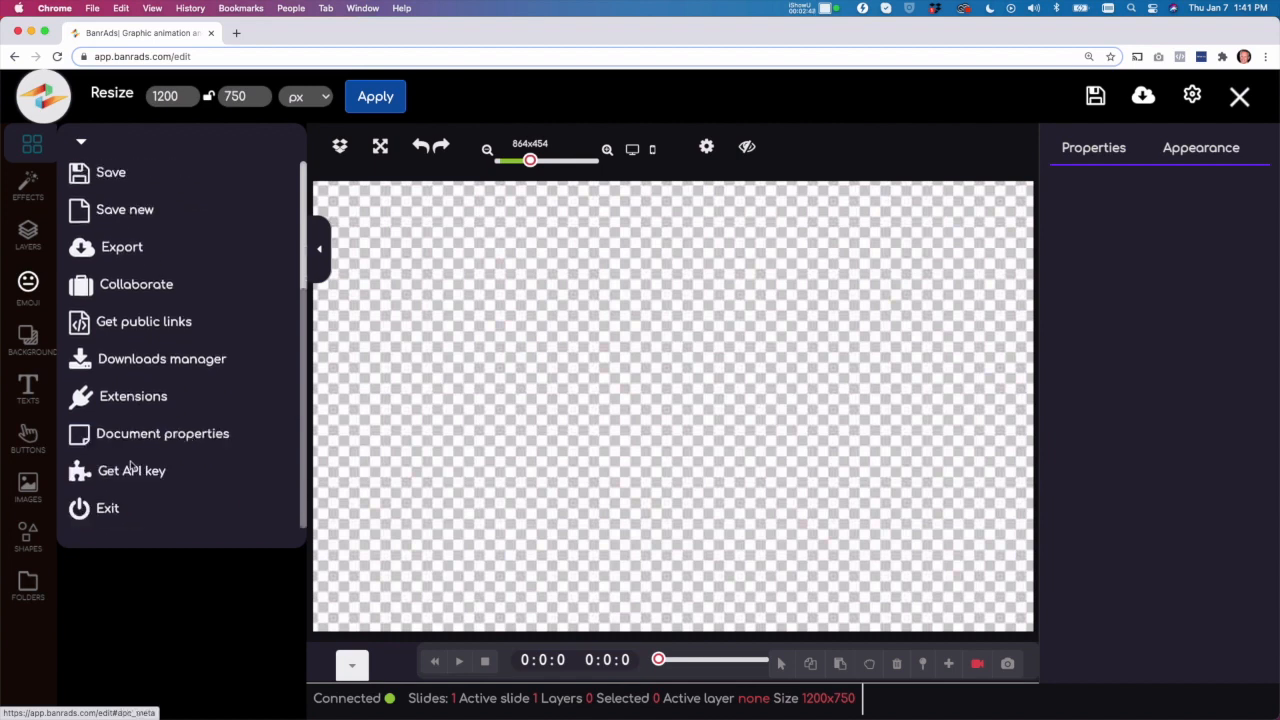
scroll(131, 463, "up", 8)
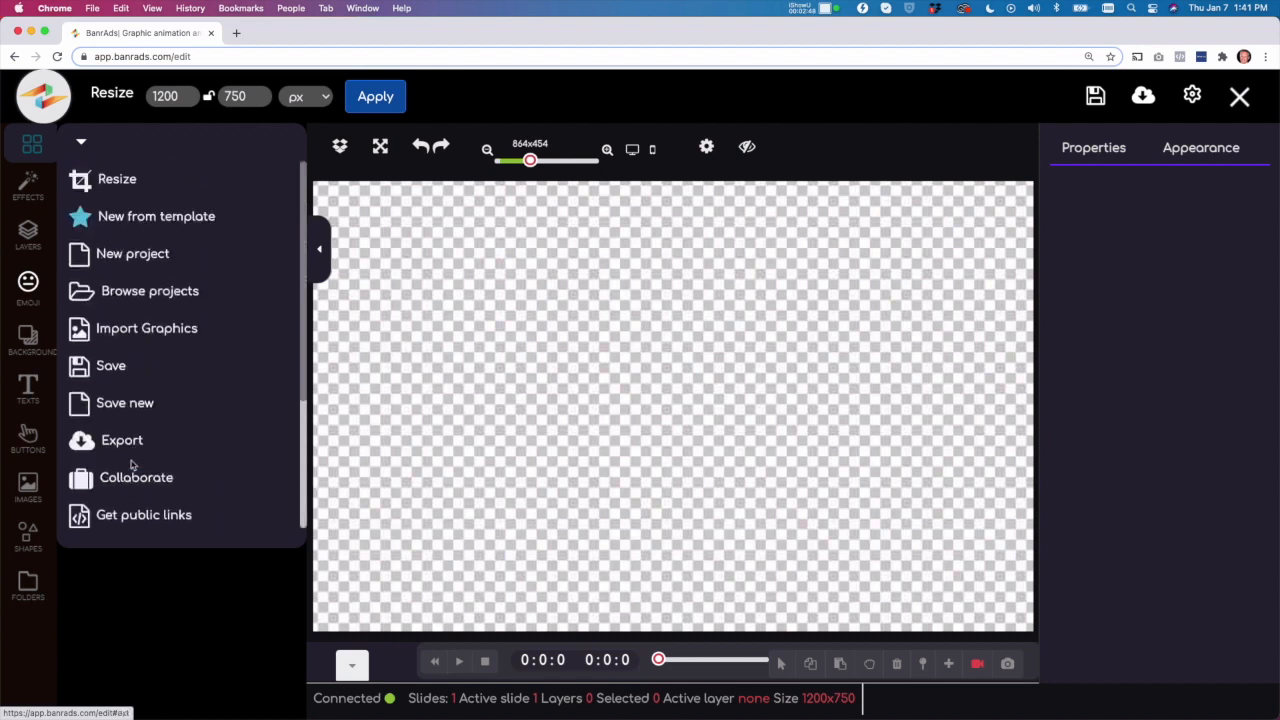
left_click(28, 187)
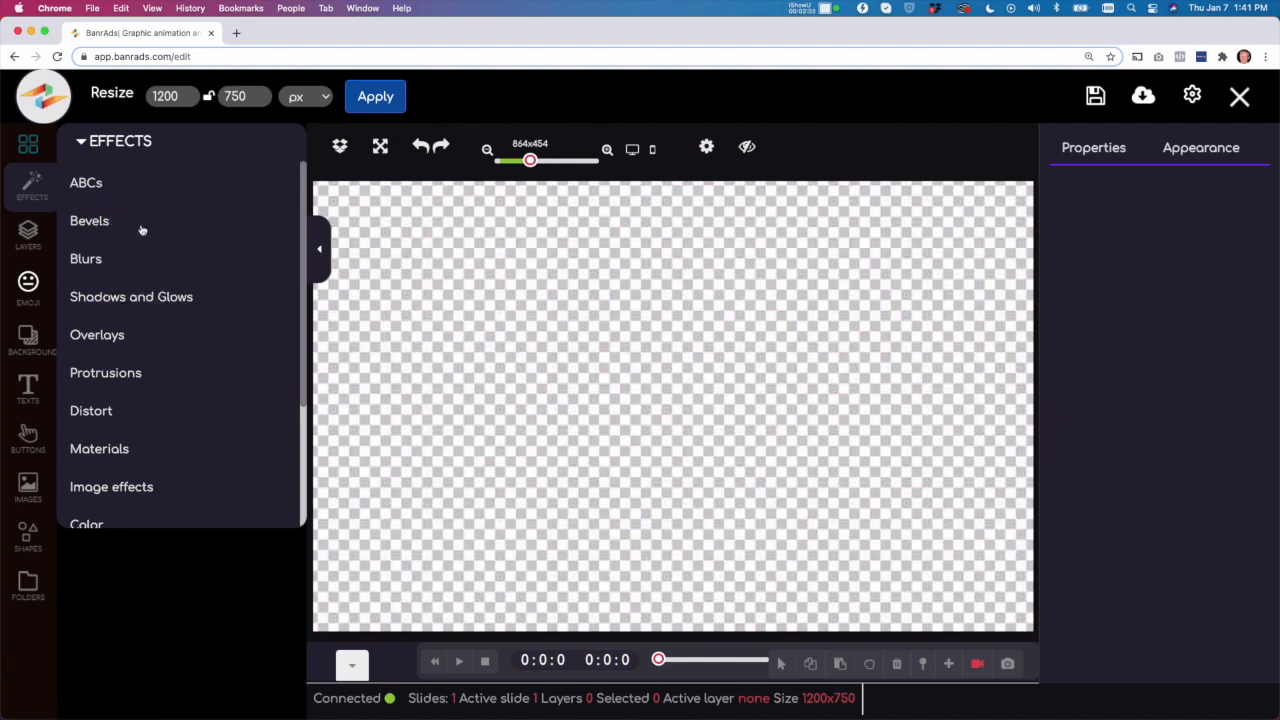
left_click(30, 238)
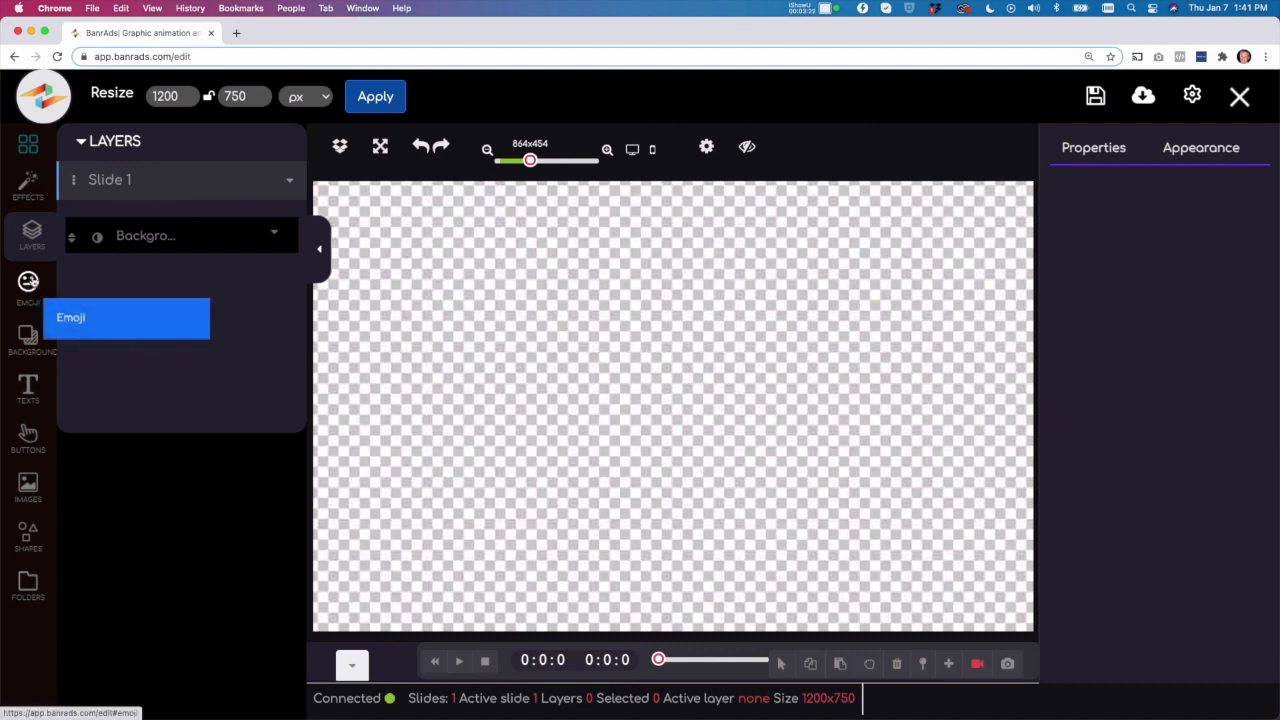
left_click(31, 287)
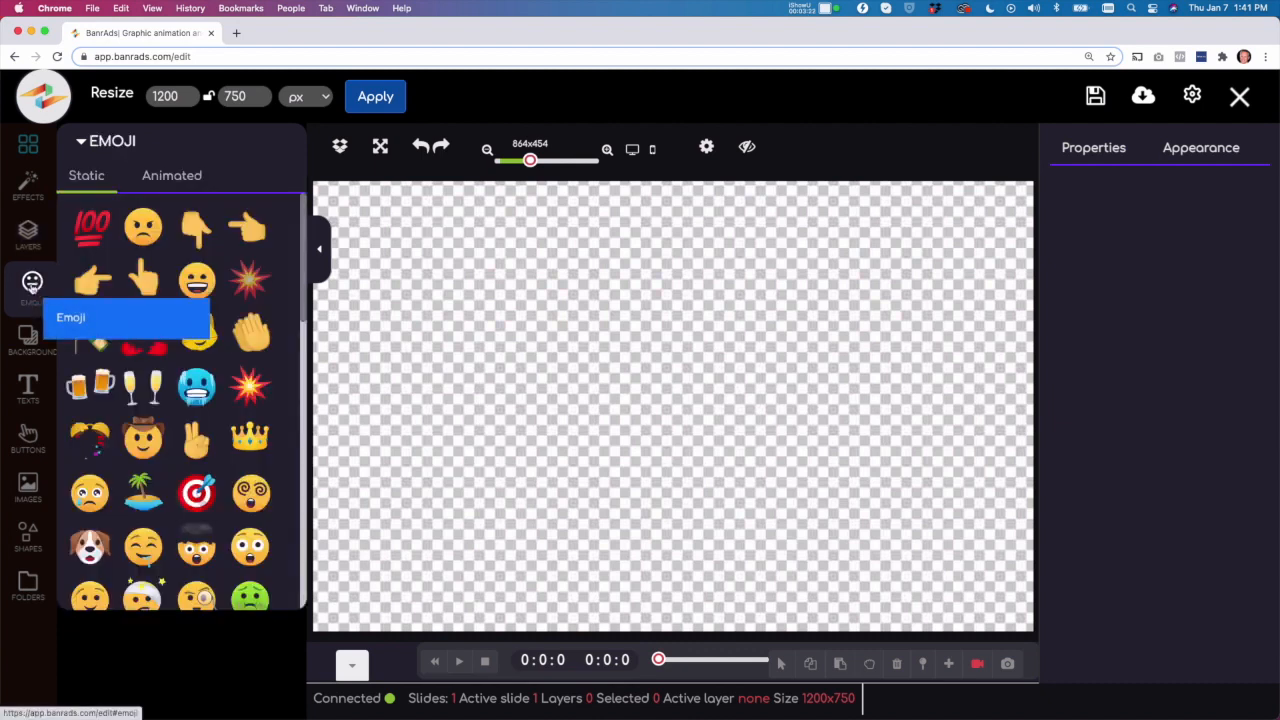
left_click(90, 178)
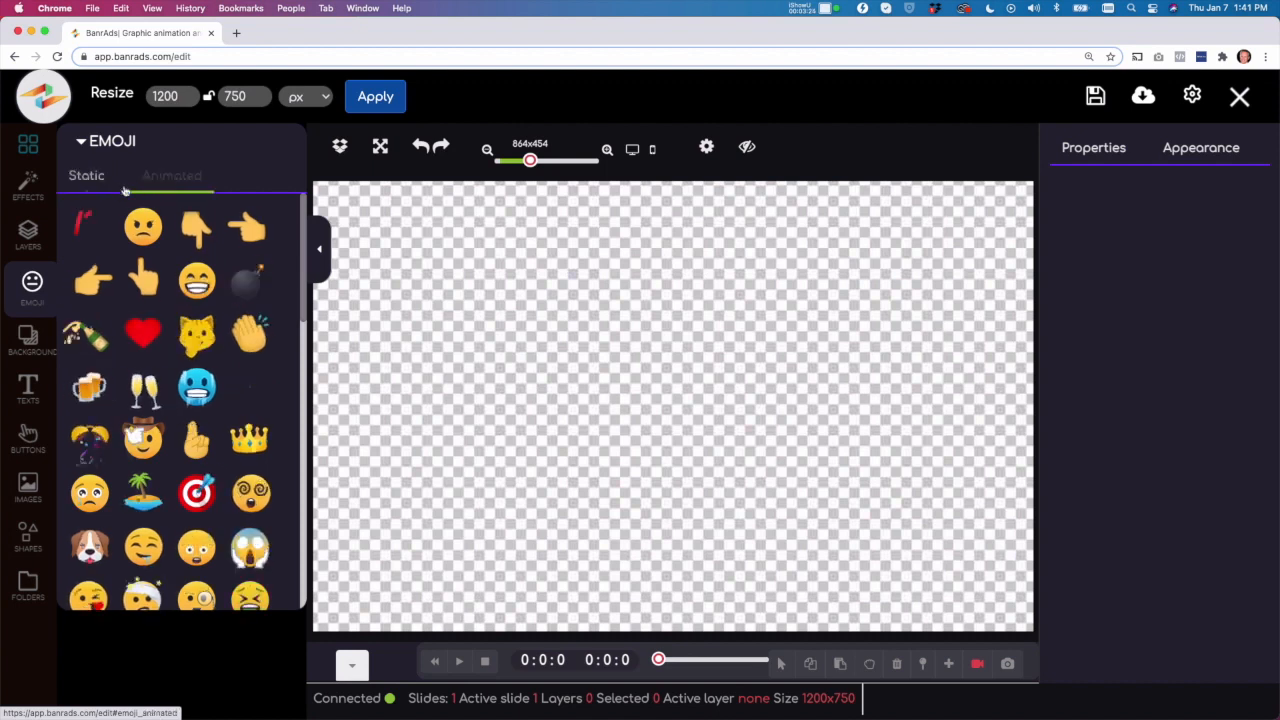
Apply a green polygonal pattern from a newly randomized set as the background and open the pattern customization settings.
left_click(28, 340)
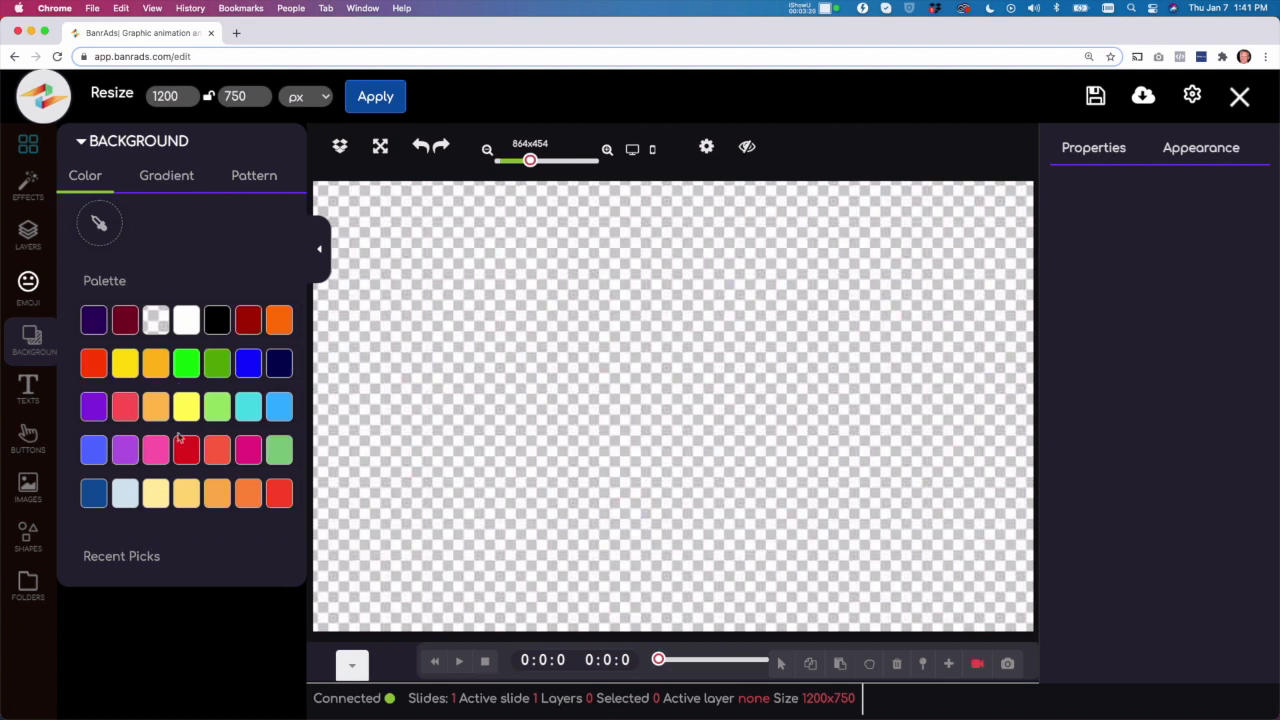
left_click(245, 177)
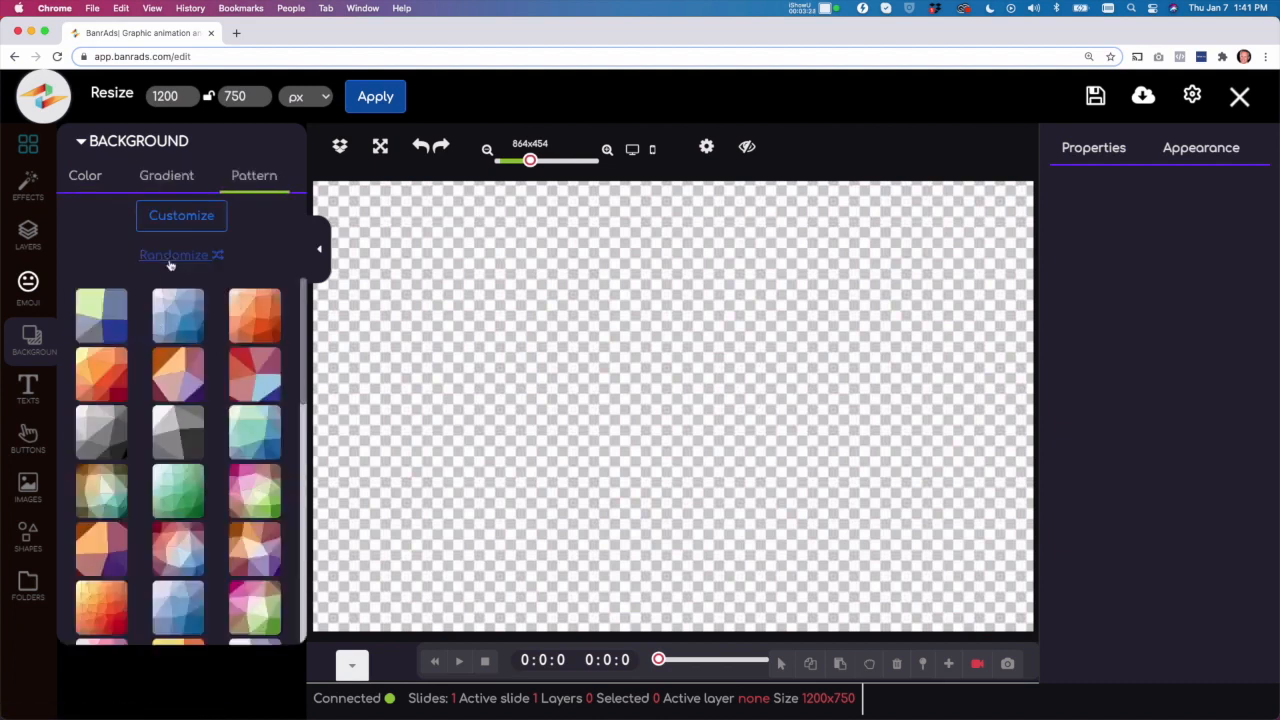
left_click(183, 257)
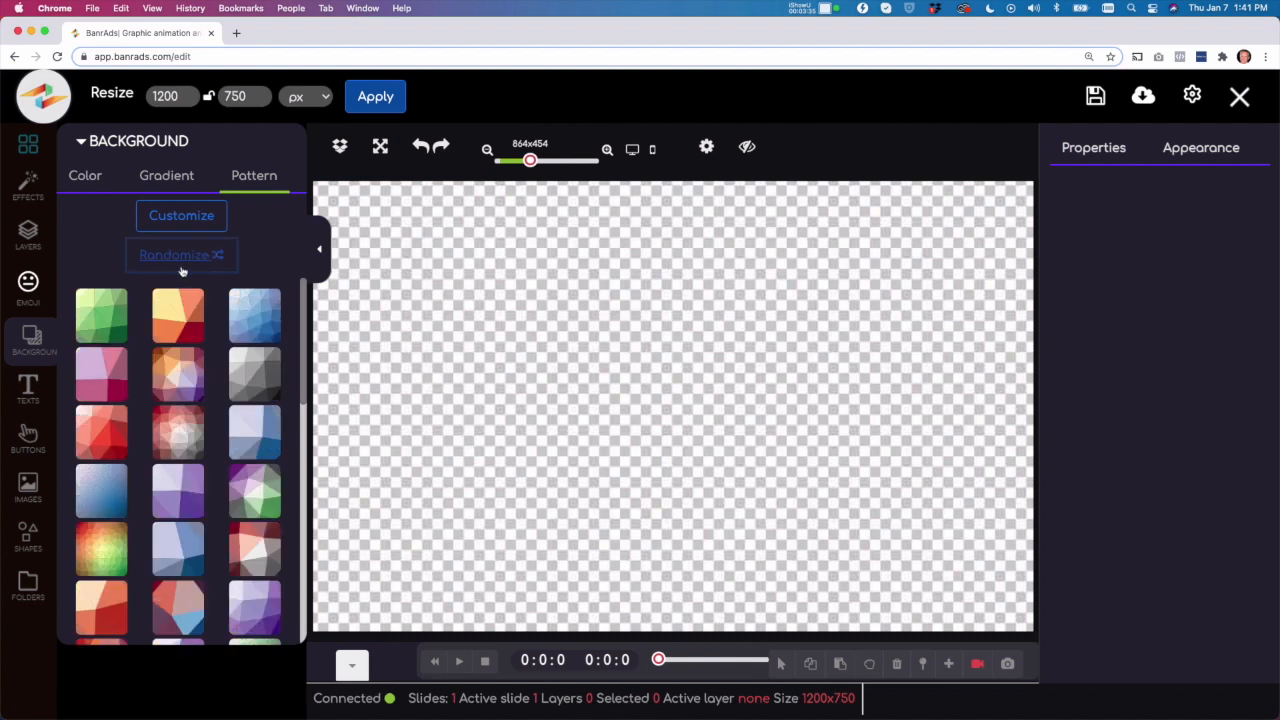
left_click(118, 318)
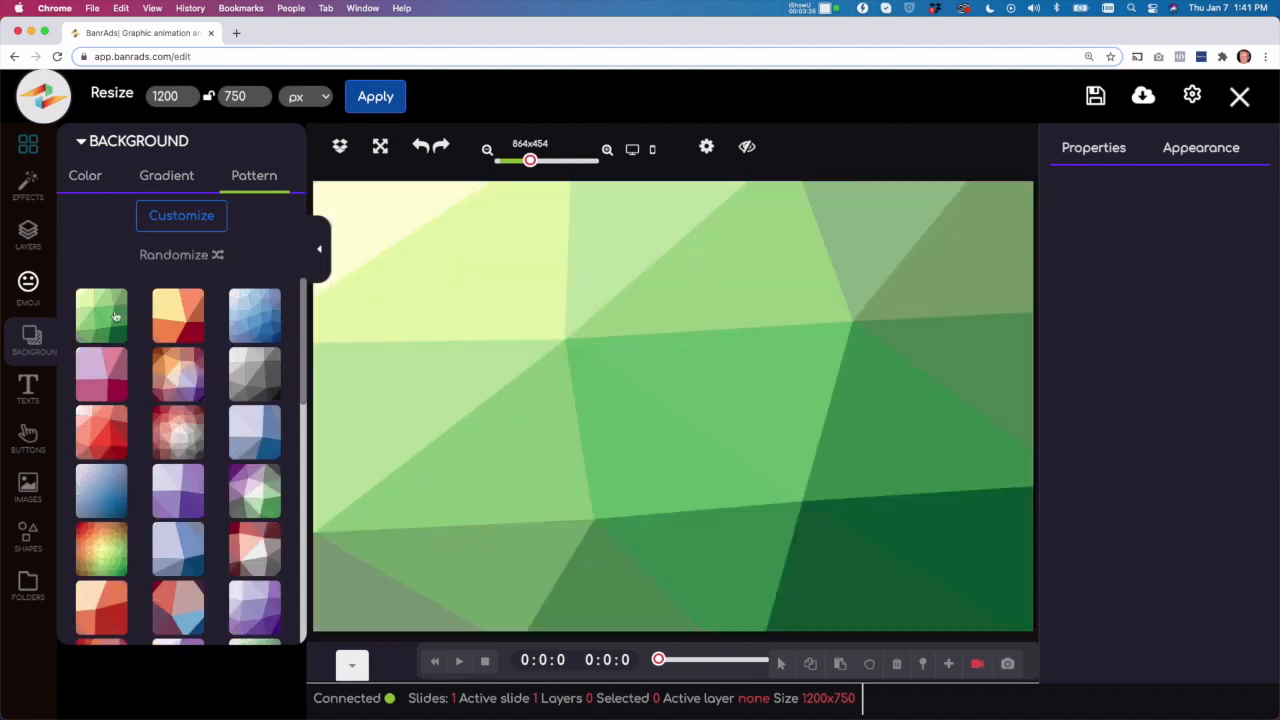
left_click(172, 218)
left_click(177, 217)
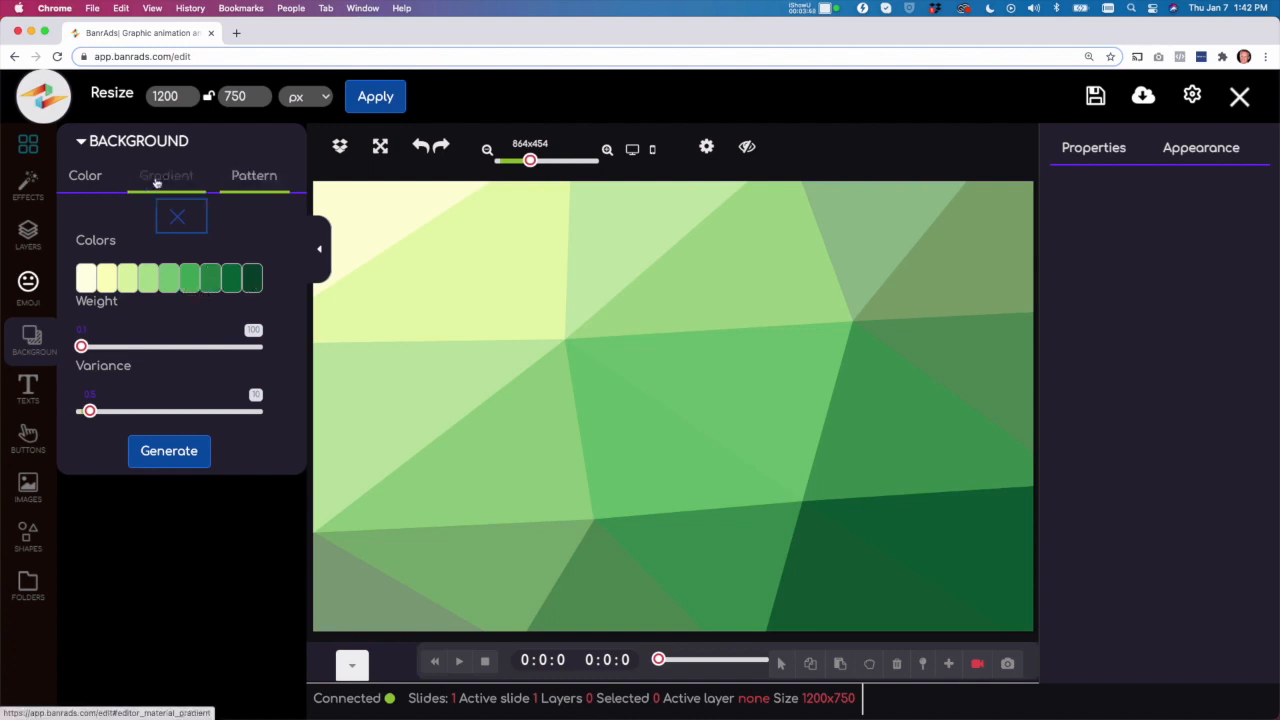
Look over the text and button presets, and search the image library for "homes".
left_click(35, 393)
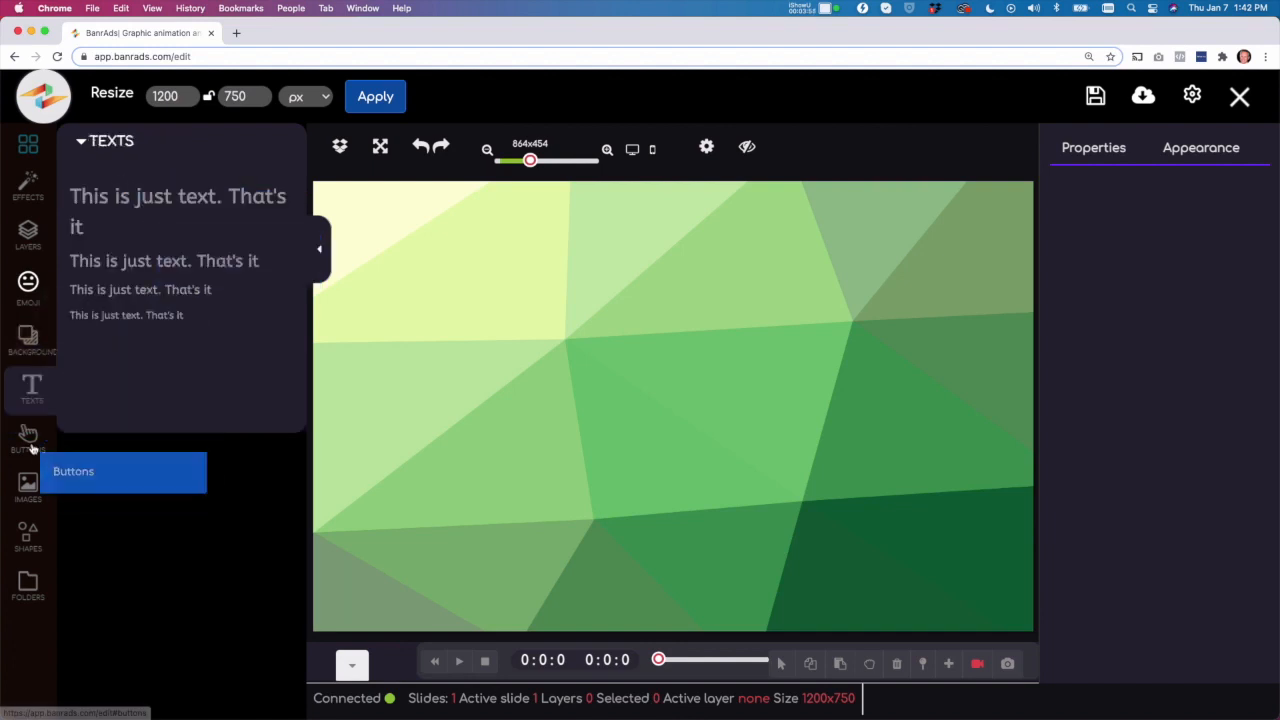
left_click(29, 434)
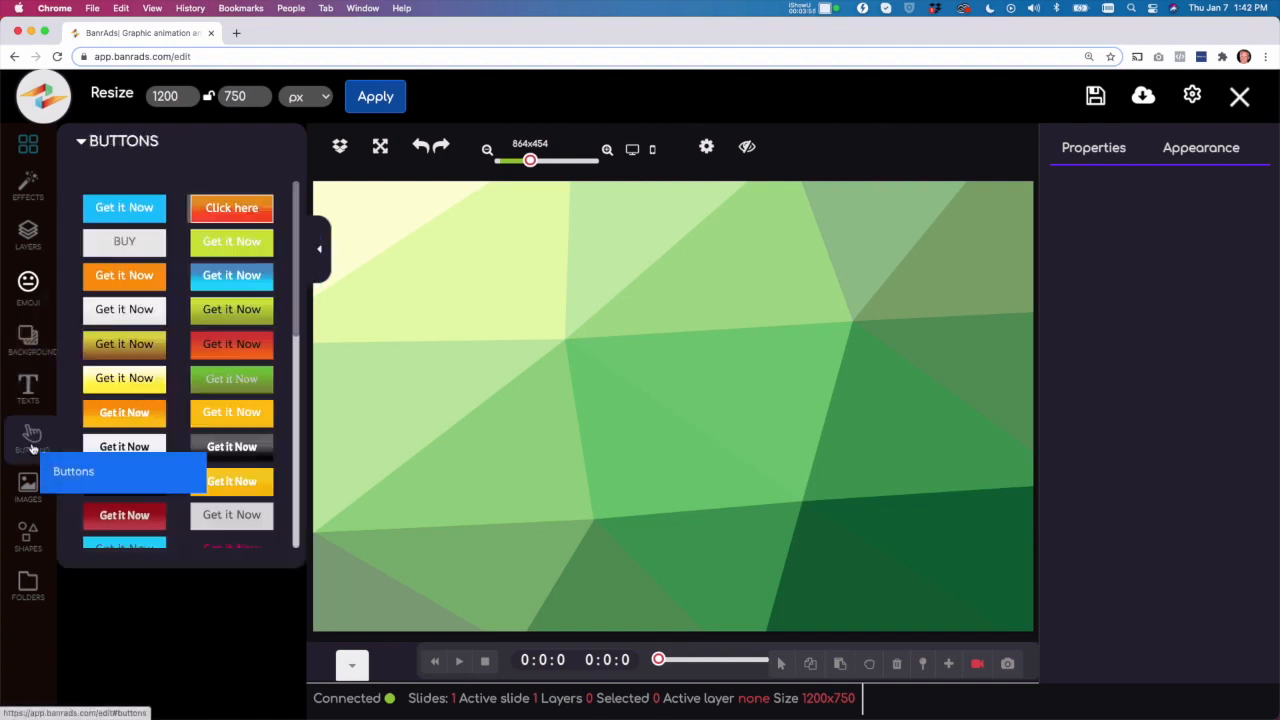
left_click(28, 490)
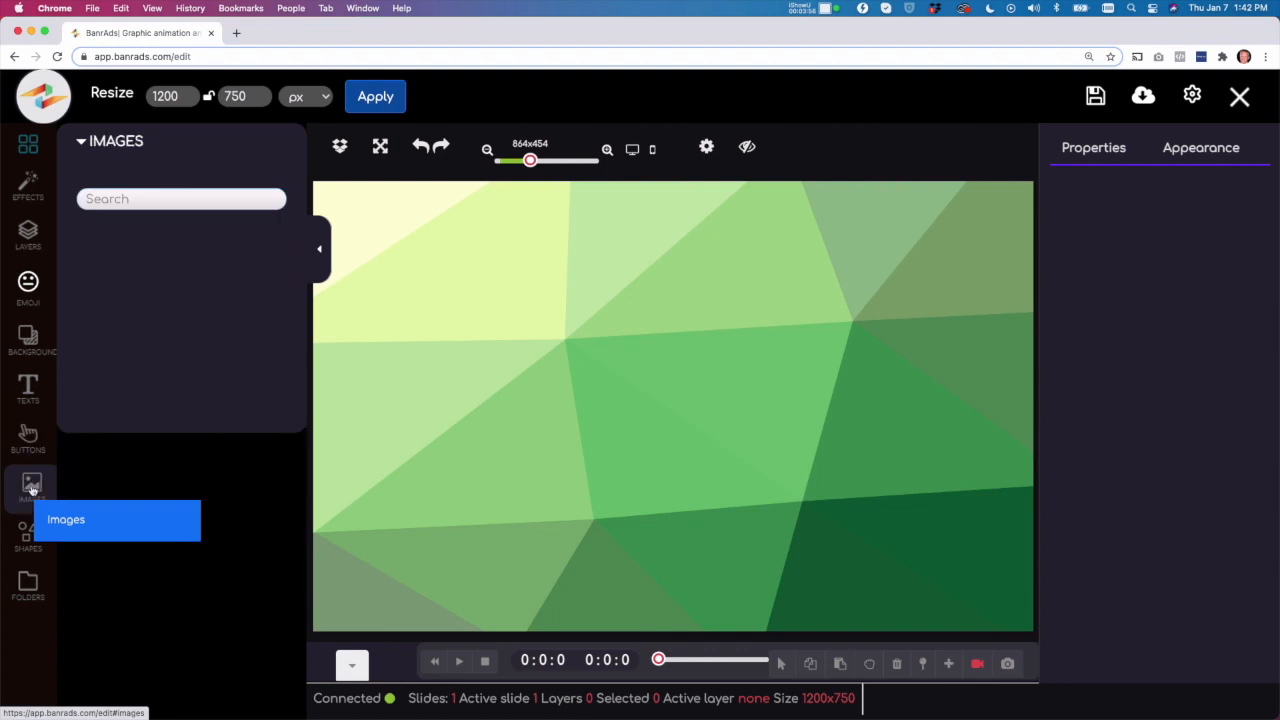
left_click(169, 204)
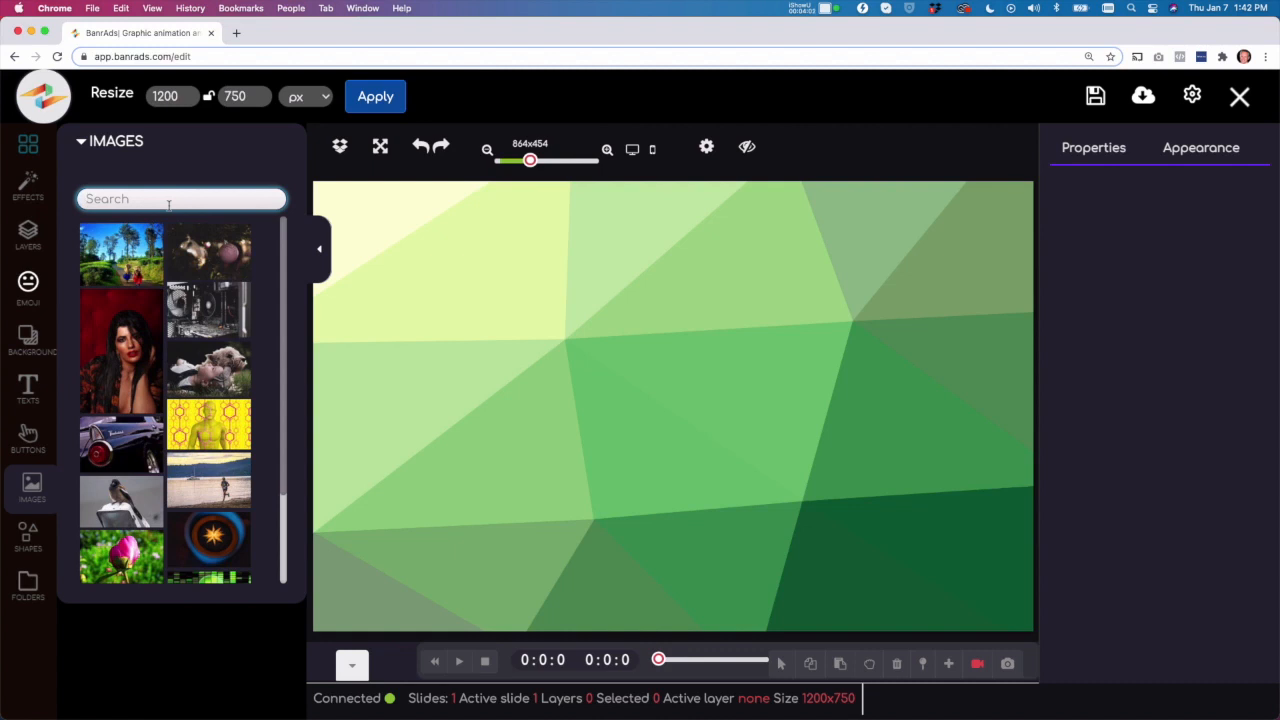
type("home")
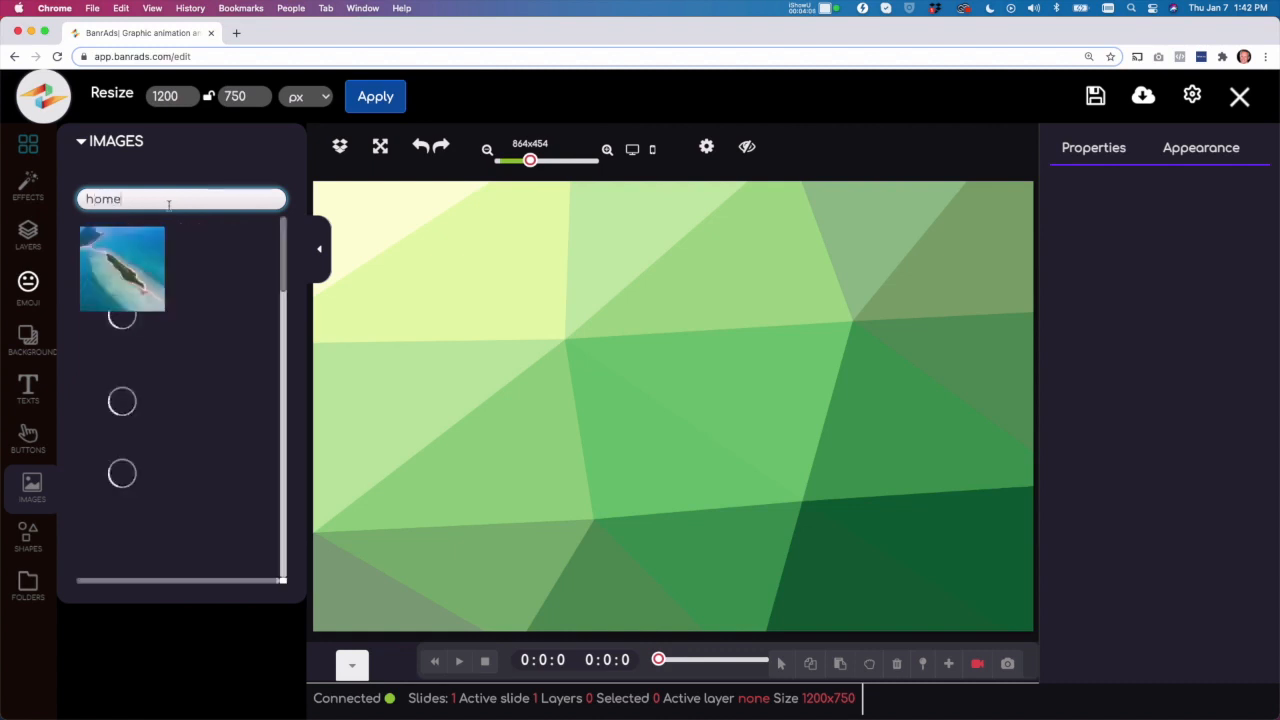
type("s")
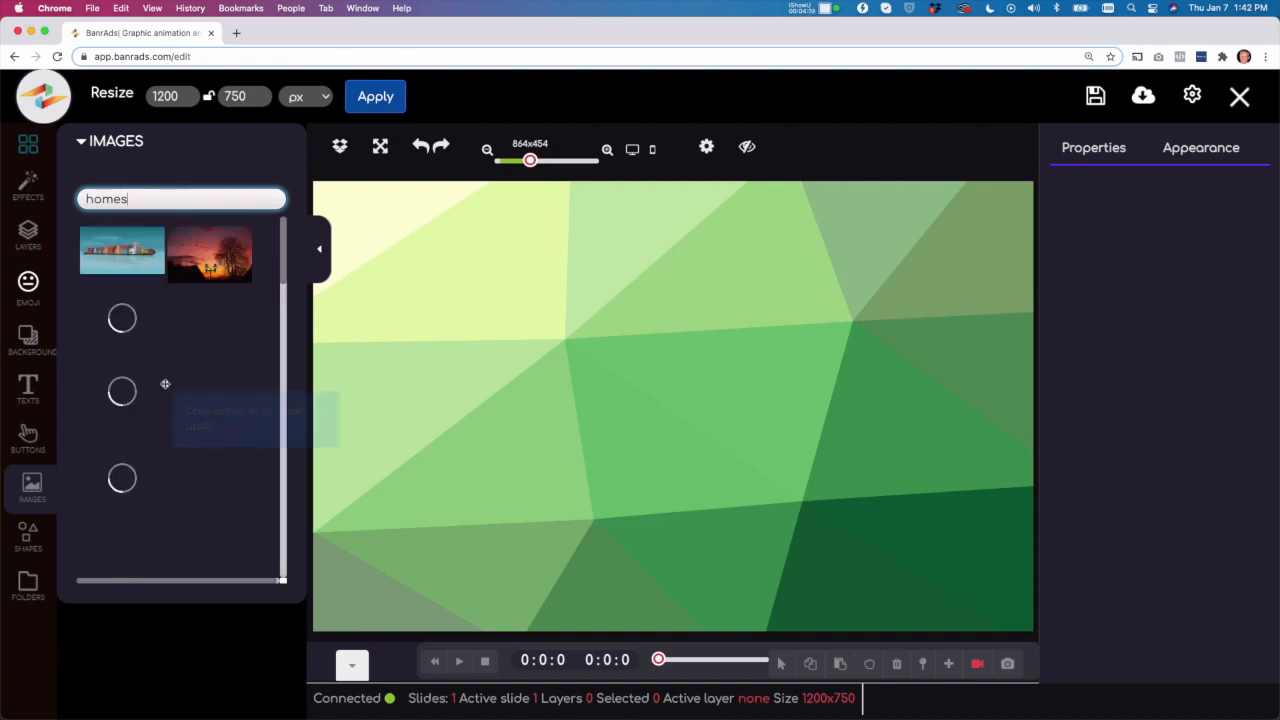
Look through the "homes" image results, the shape and drawing tools, the folders, and the project commands.
scroll(165, 386, "down", 10)
scroll(166, 390, "down", 5)
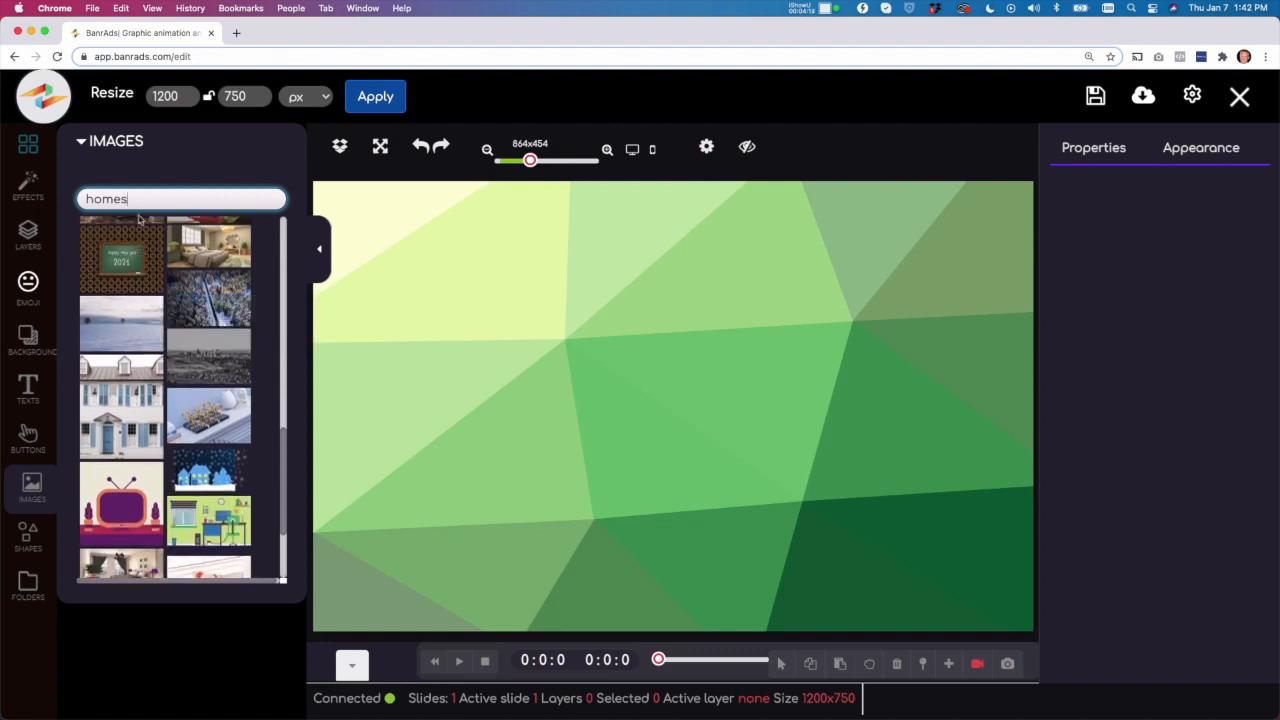
left_click(30, 538)
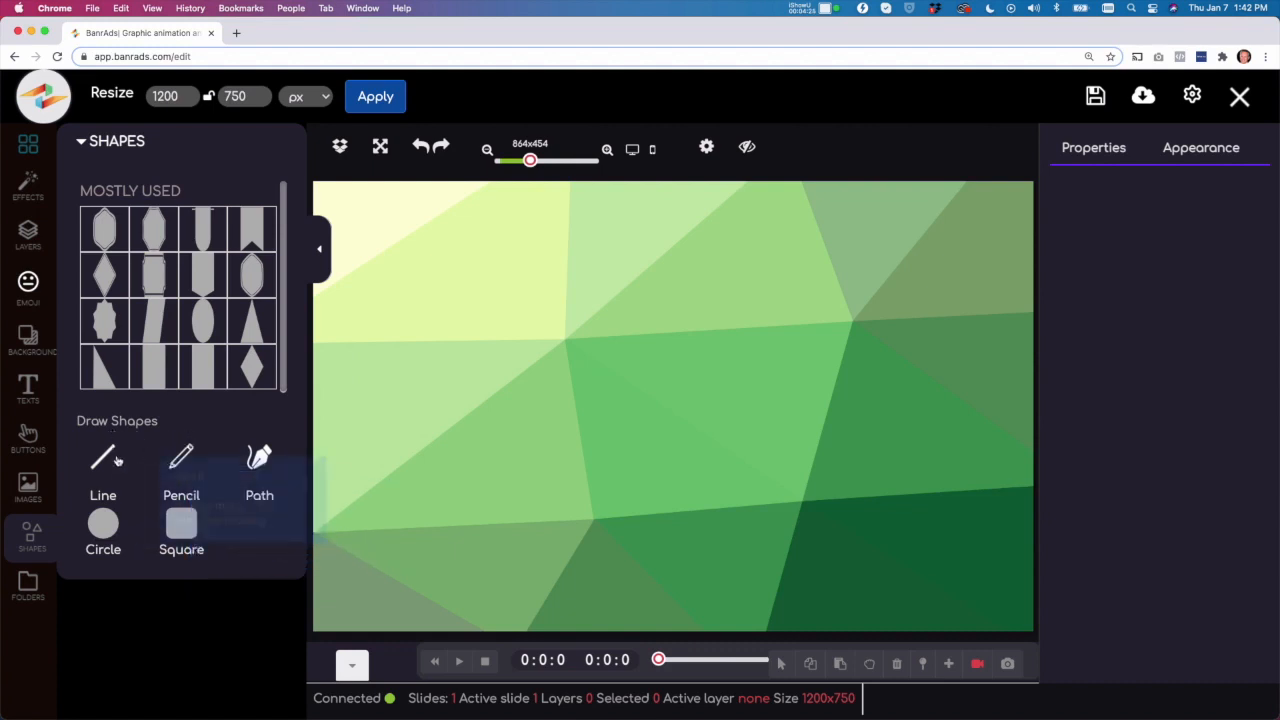
left_click(30, 585)
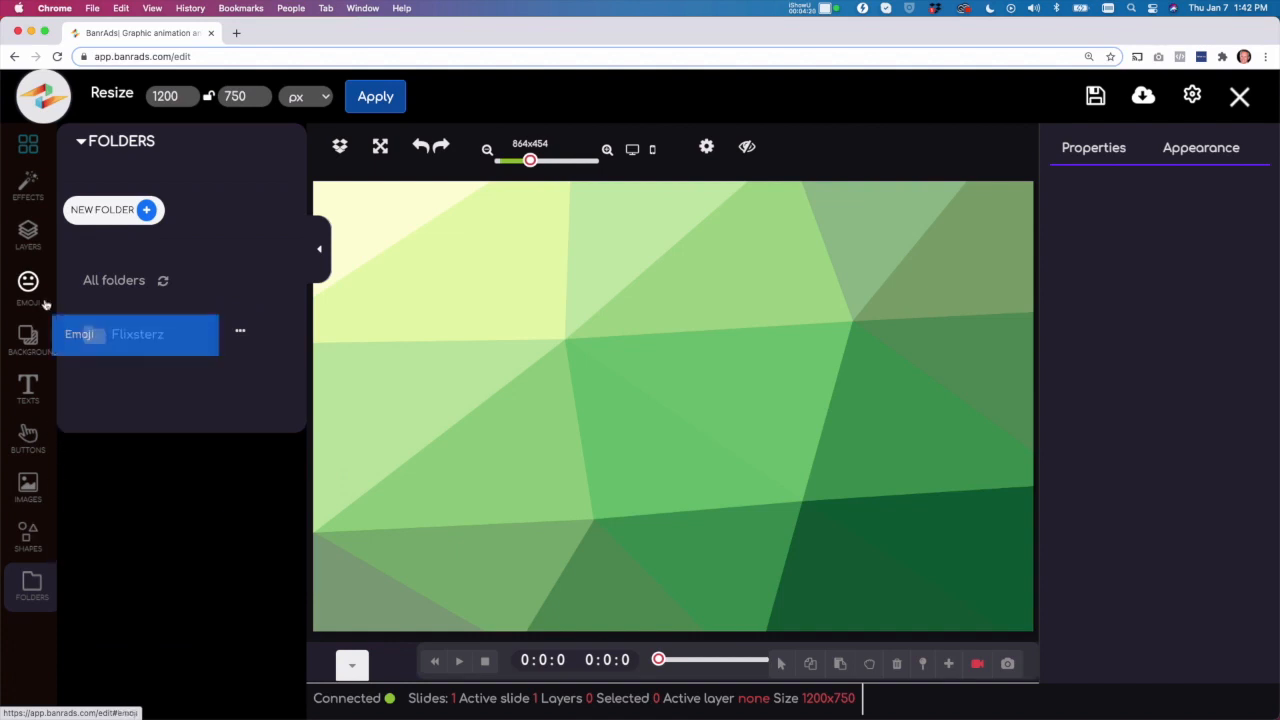
left_click(30, 148)
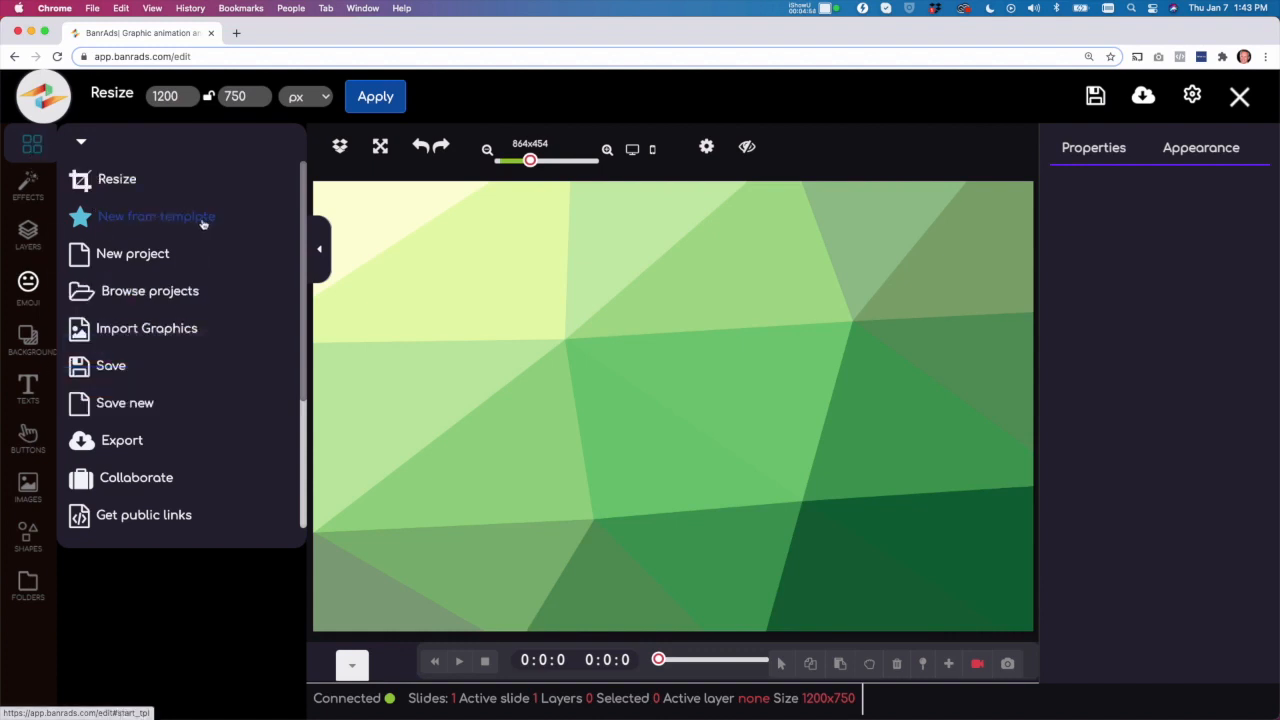
Replace the background pattern with the dark charcoal radial gradient preset.
left_click(24, 337)
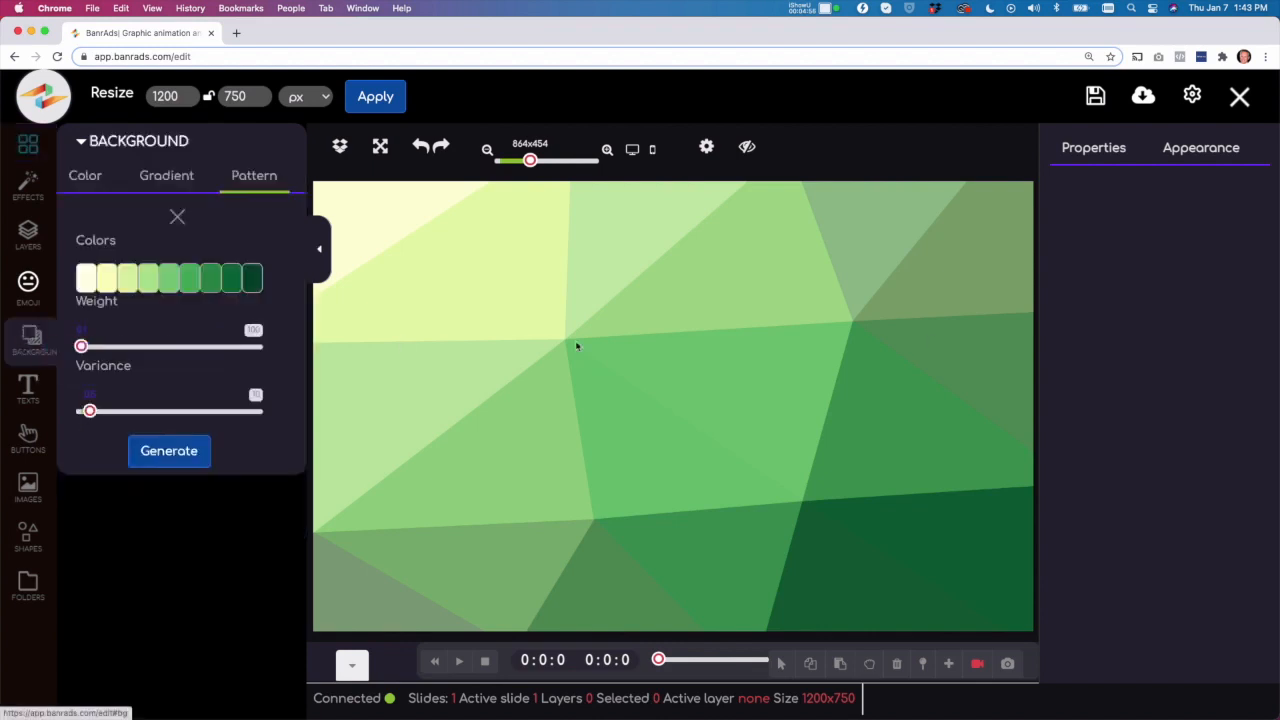
left_click(156, 180)
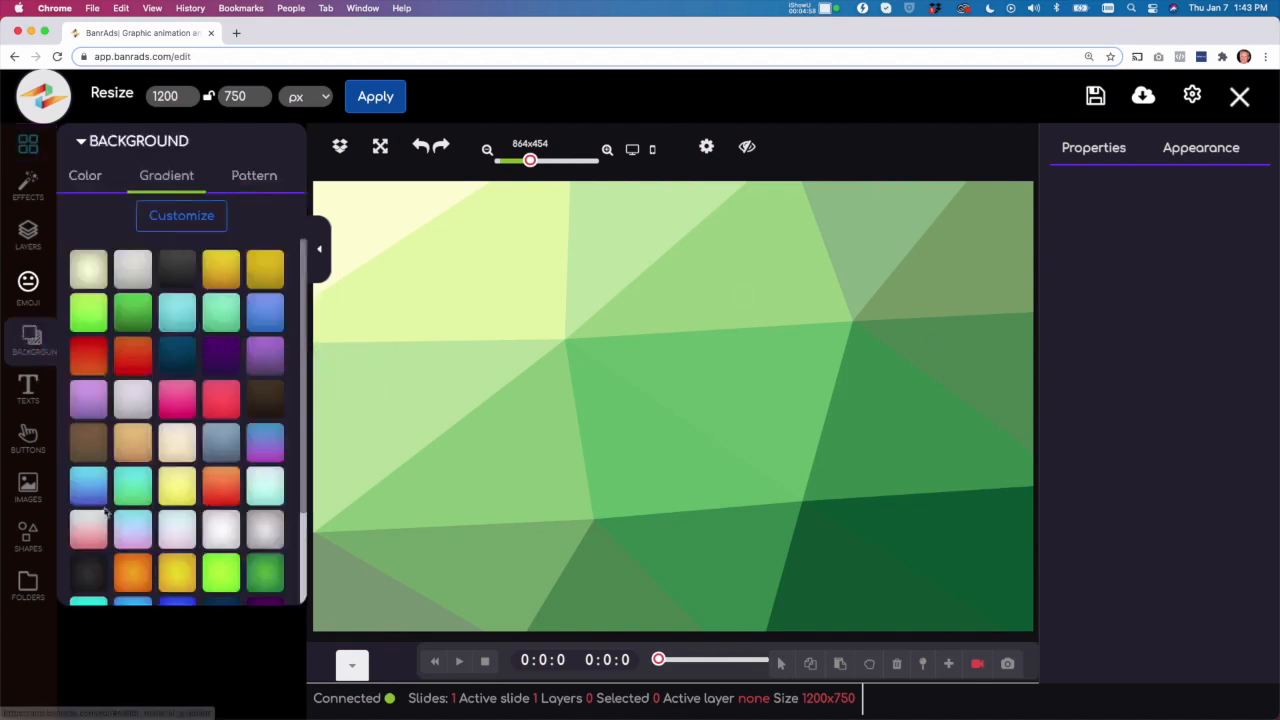
left_click(86, 575)
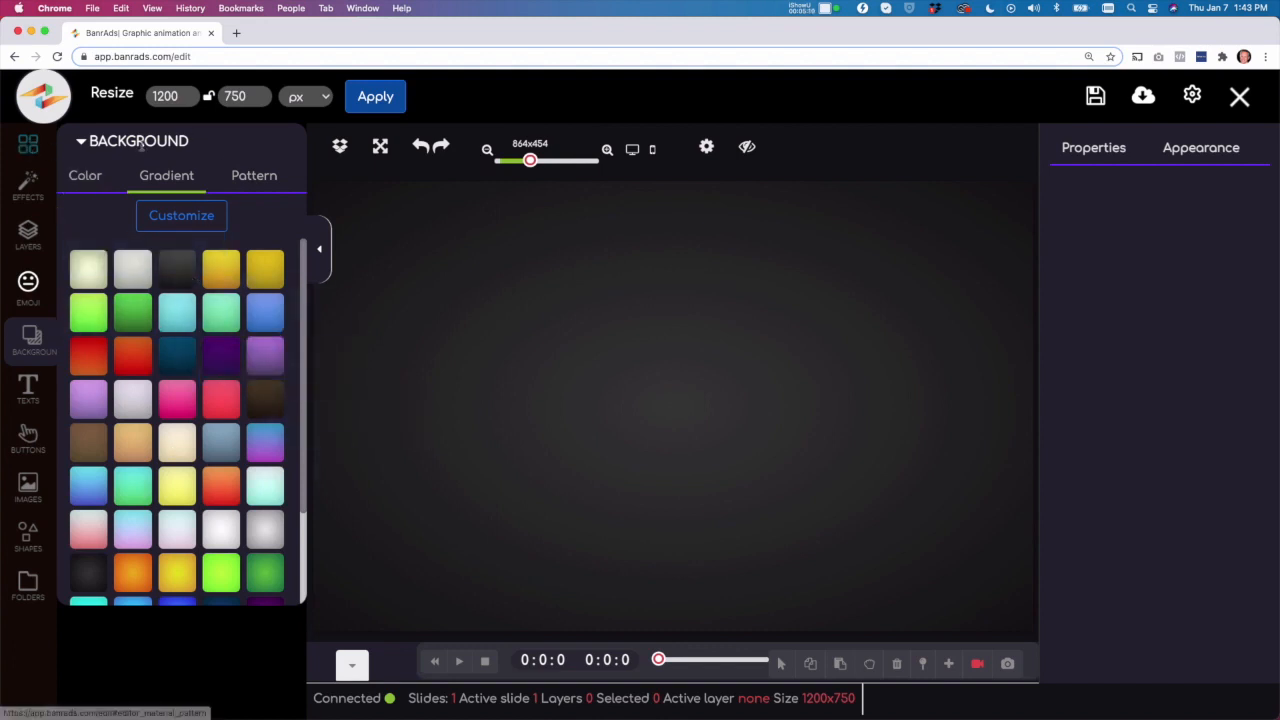
Open the gallery of uploaded images for importing a graphic.
left_click(31, 148)
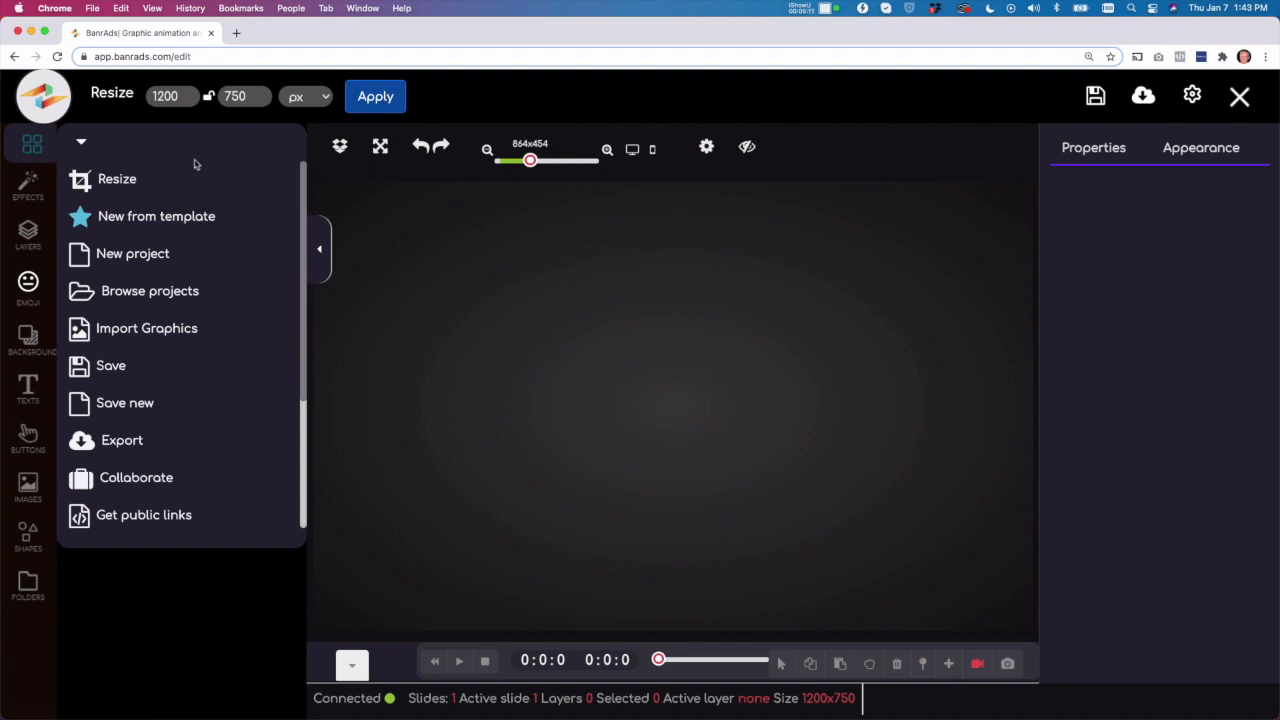
left_click(178, 333)
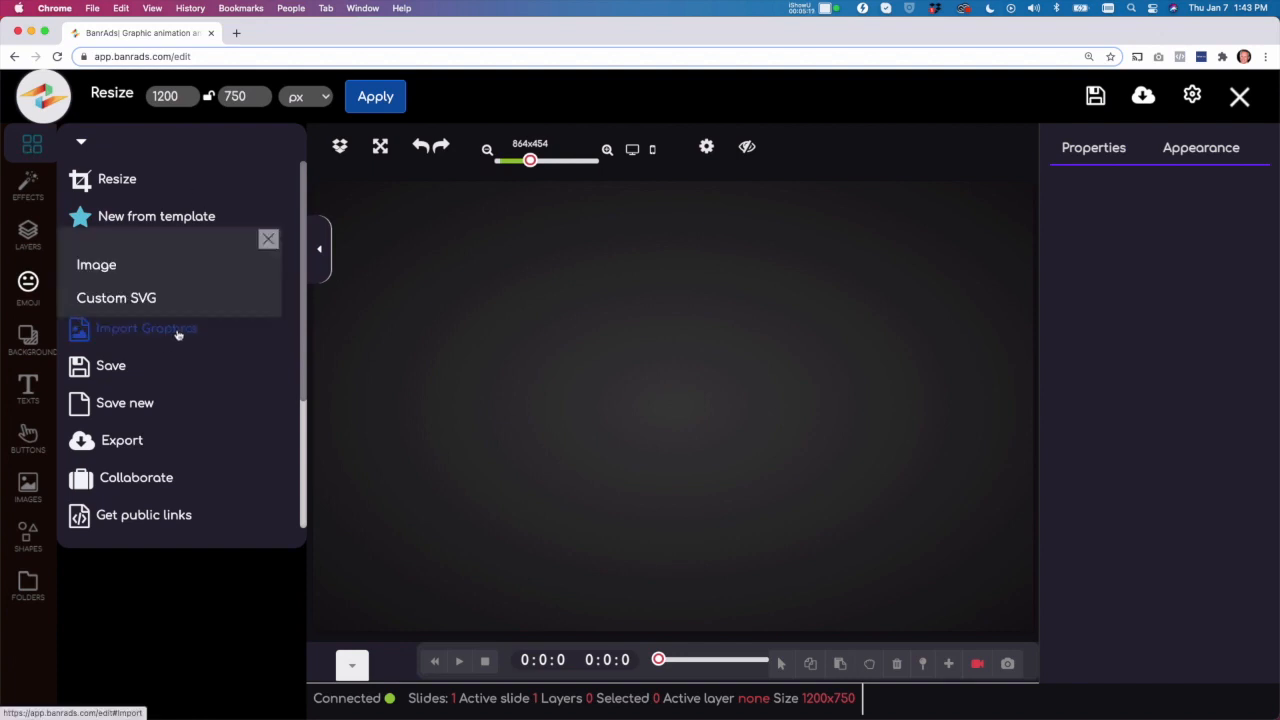
left_click(120, 268)
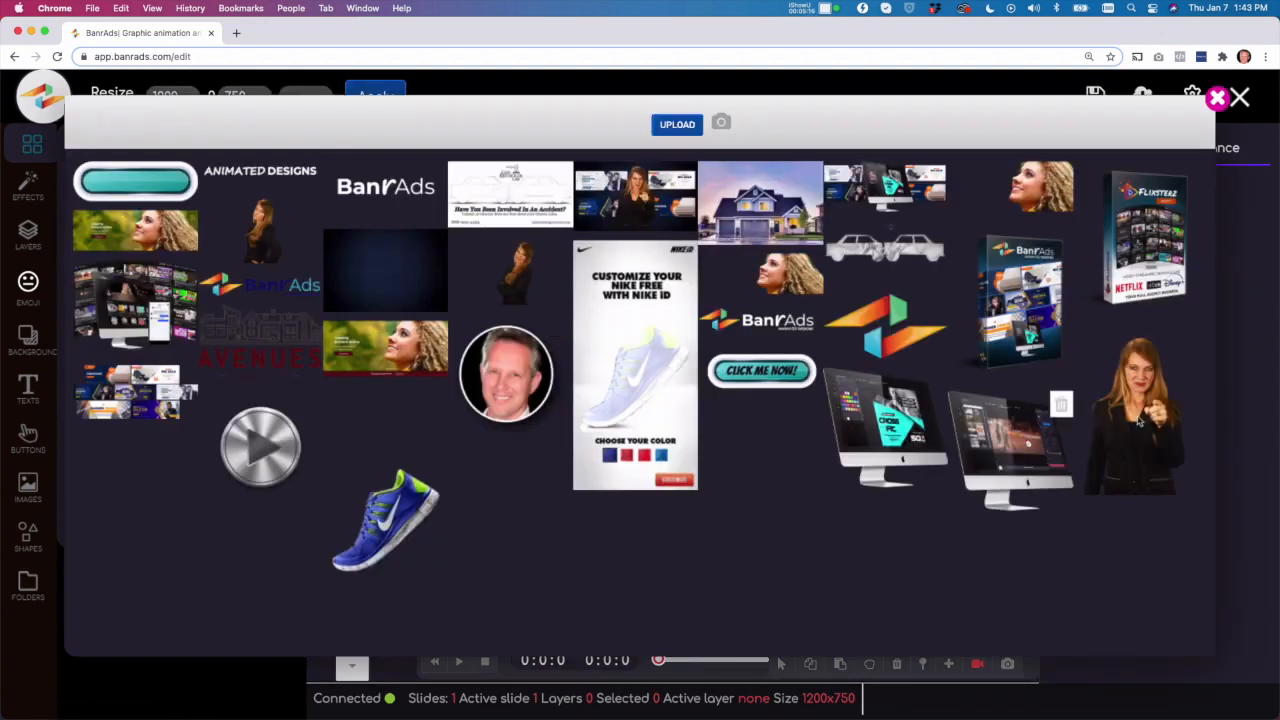
left_click(683, 127)
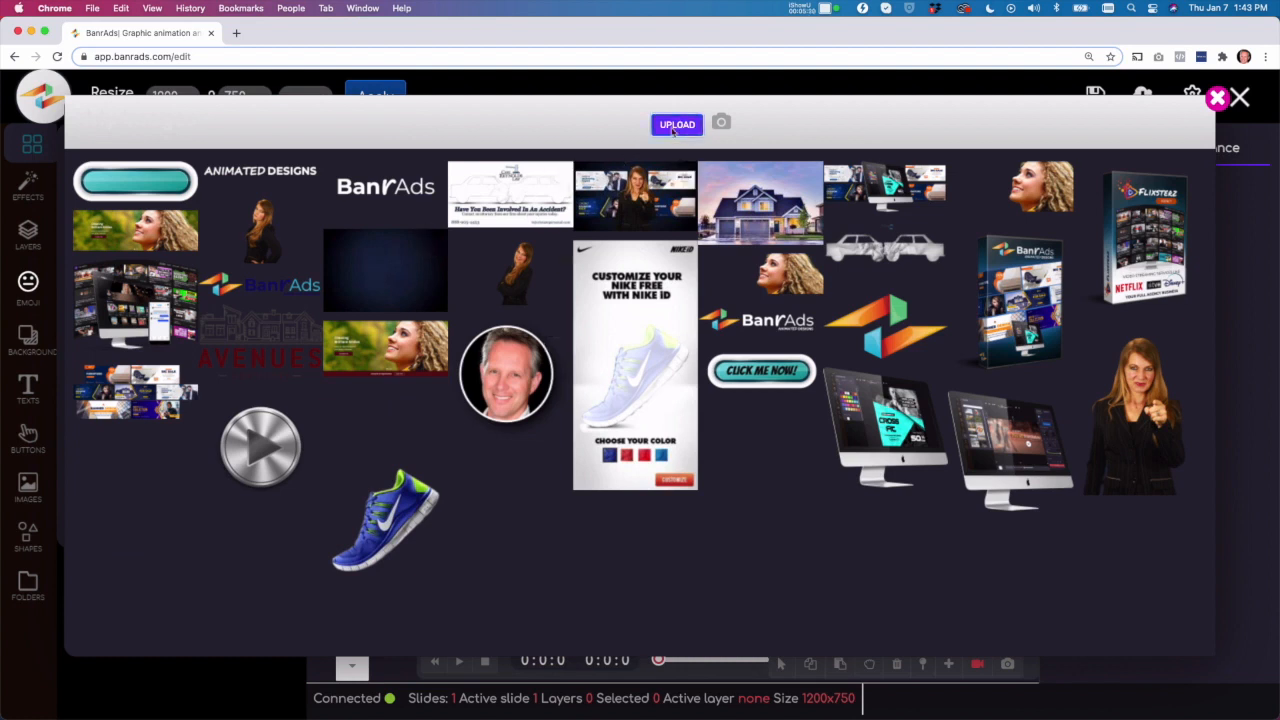
left_click(673, 131)
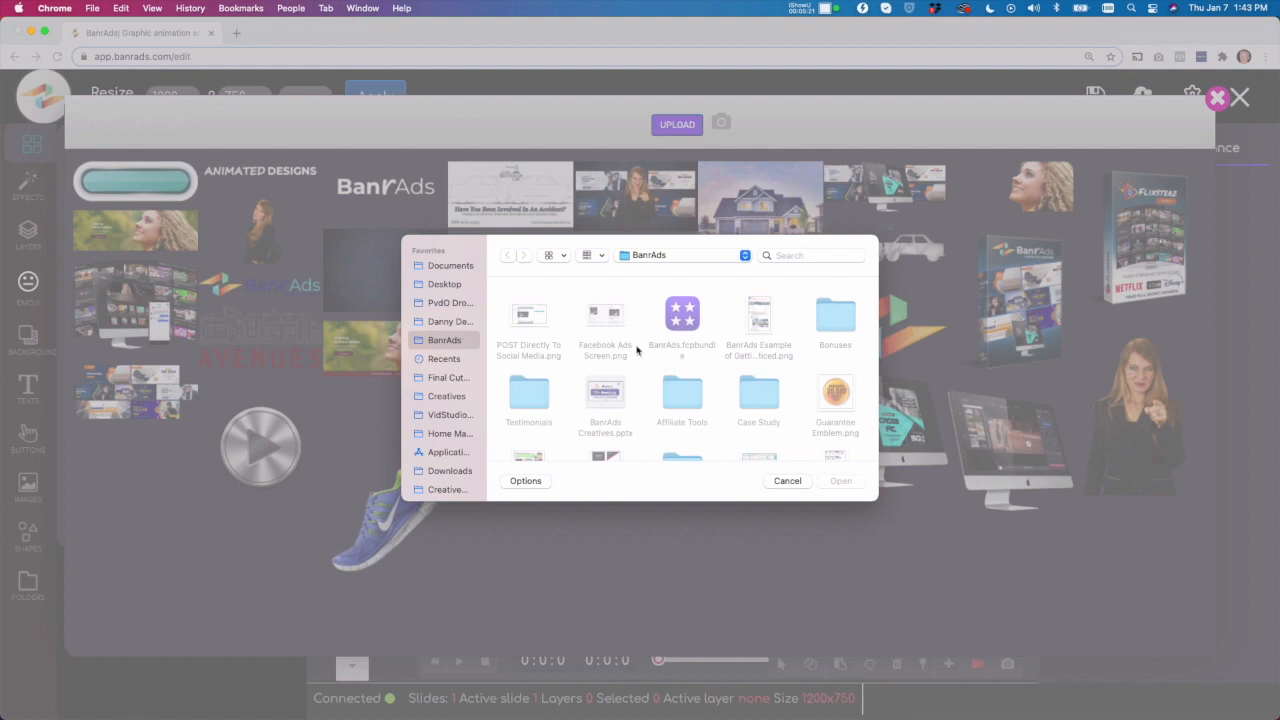
left_click(785, 481)
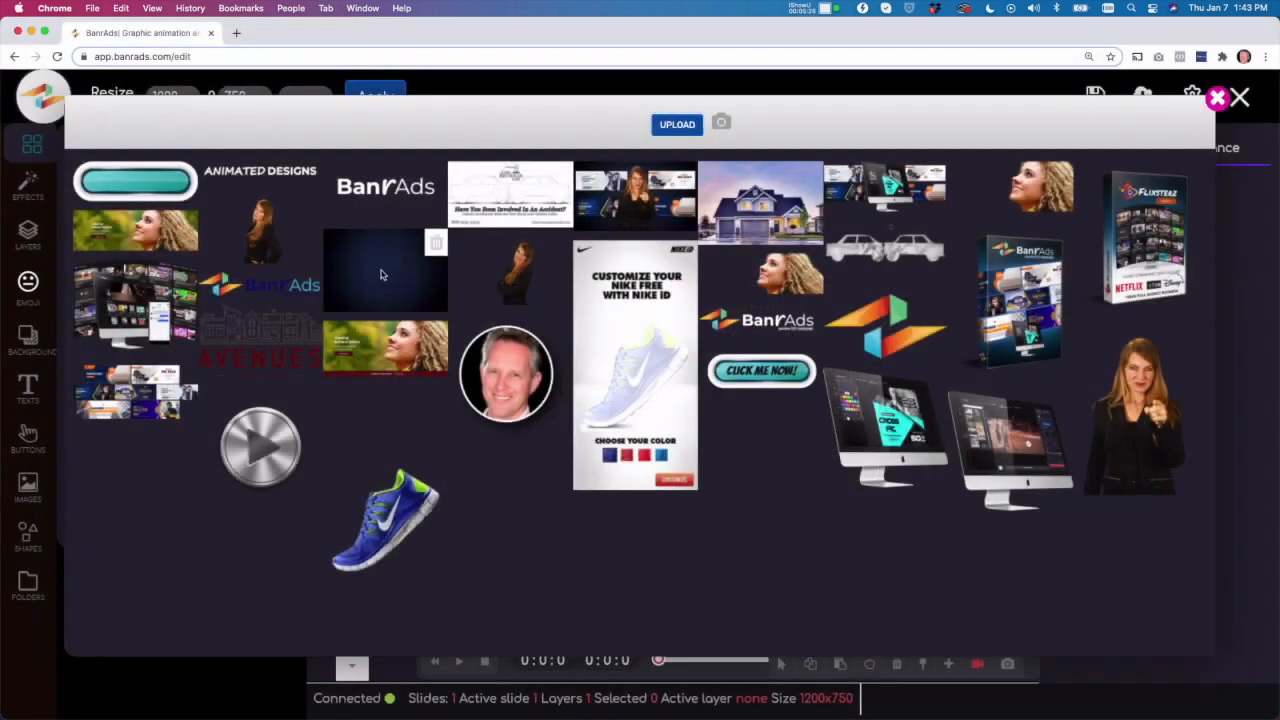
Place the dark blue textured image at the canvas's upper-left corner and enlarge it to about 1211 × 764 px to cover the canvas.
left_click(380, 274)
left_click_drag(763, 491, 444, 287)
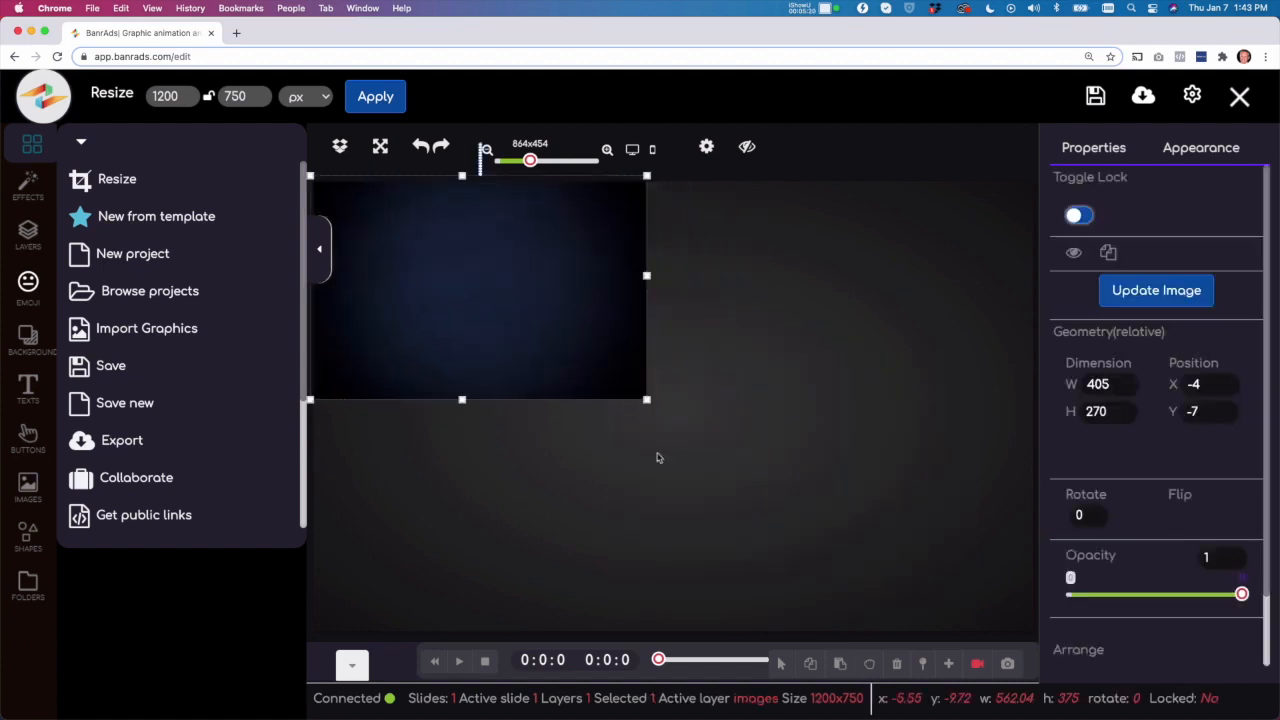
left_click_drag(647, 402, 1037, 639)
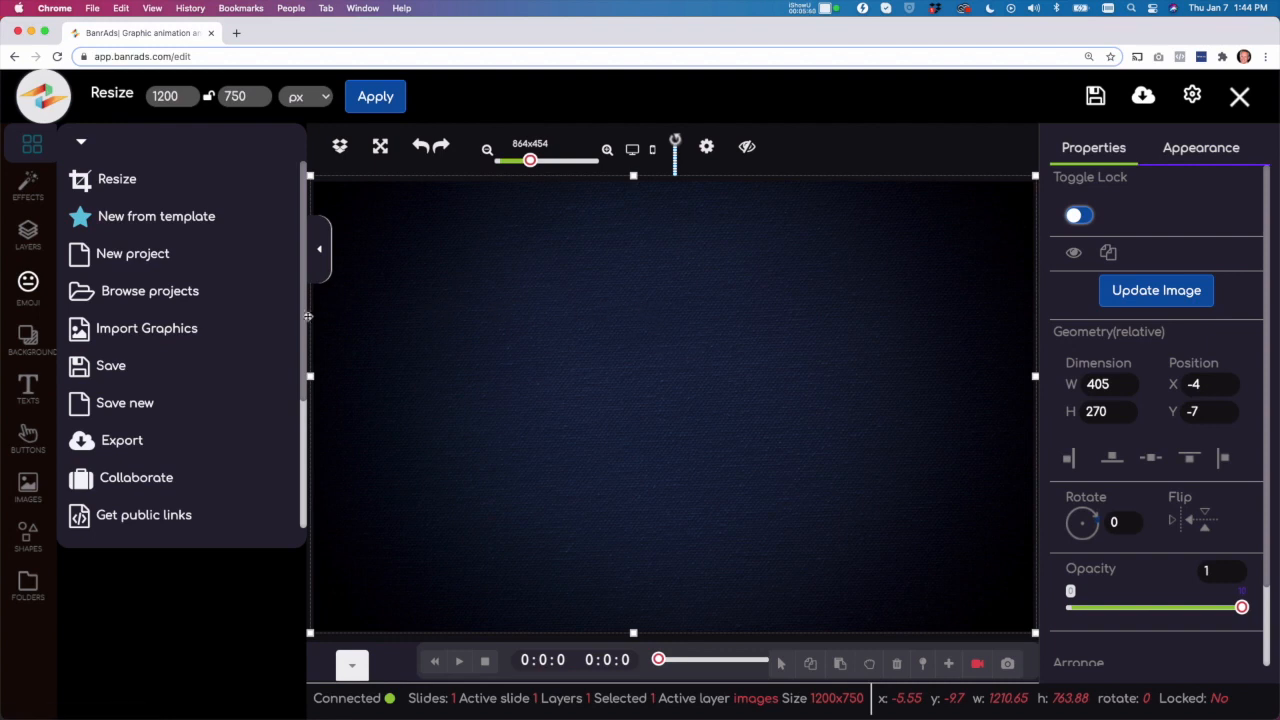
Import the BanrAds product box image from the uploaded graphics and slightly shift the dark blue backdrop.
left_click(148, 332)
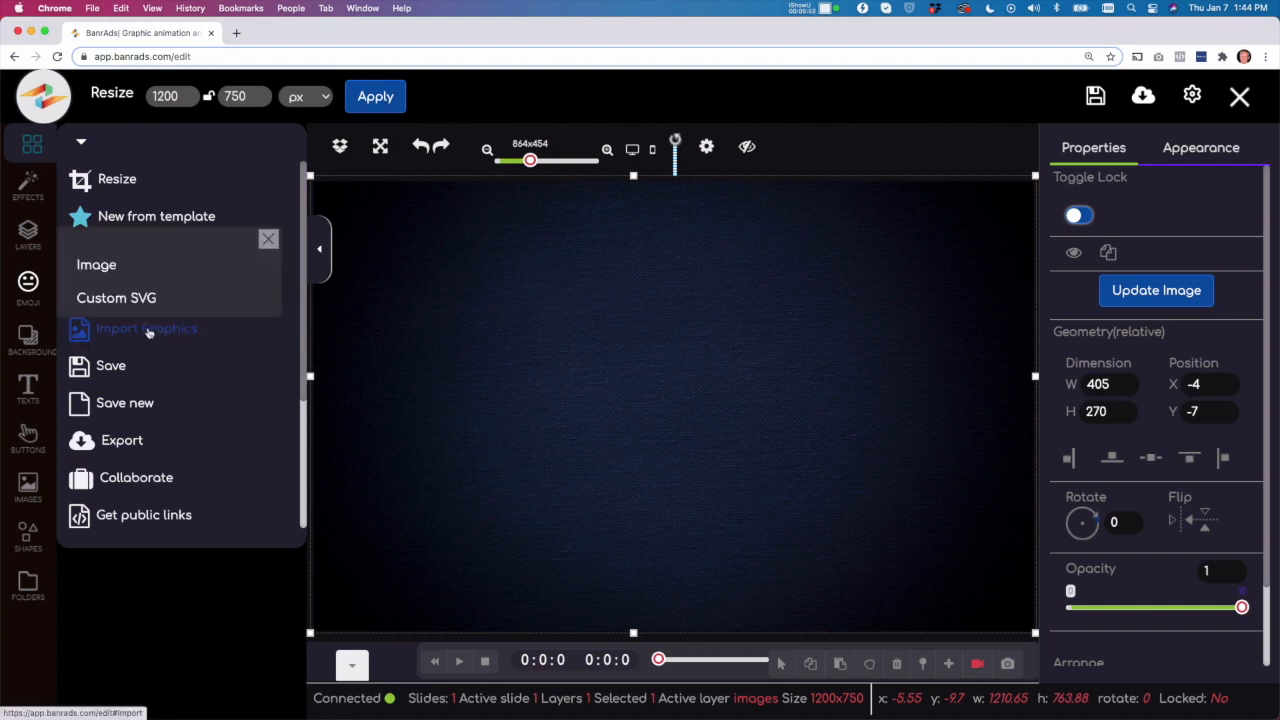
left_click(94, 265)
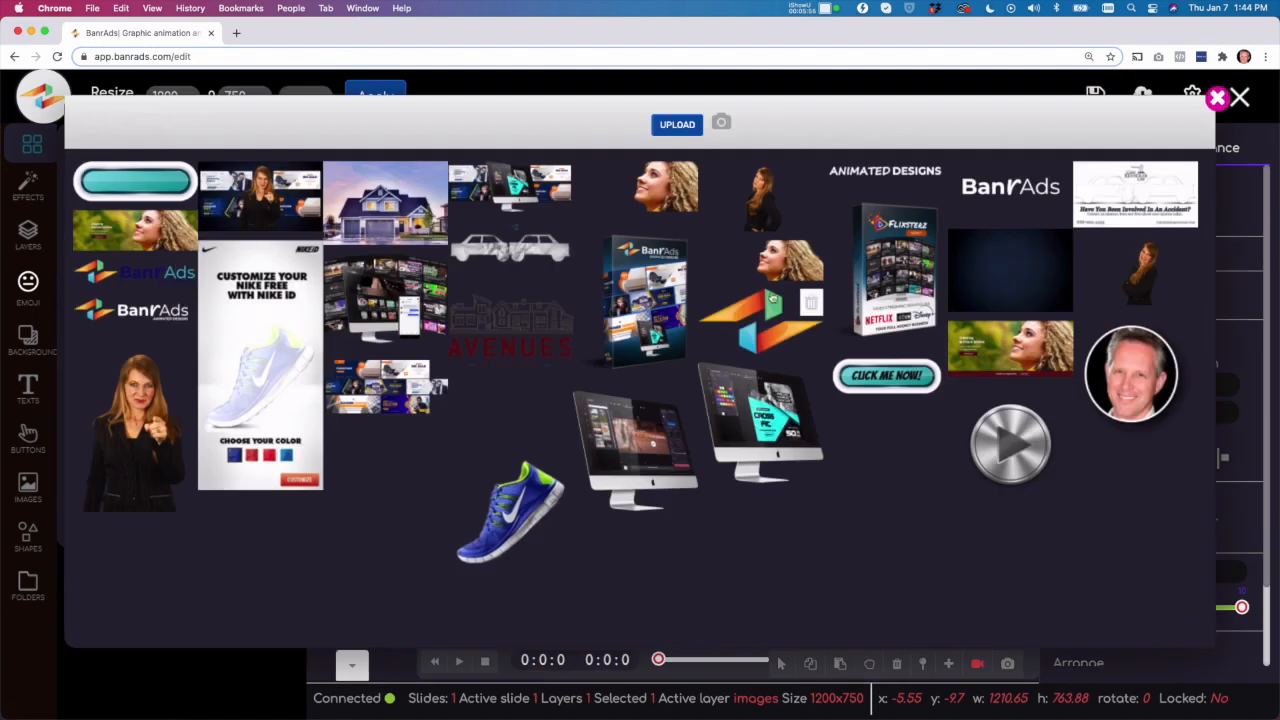
left_click(651, 300)
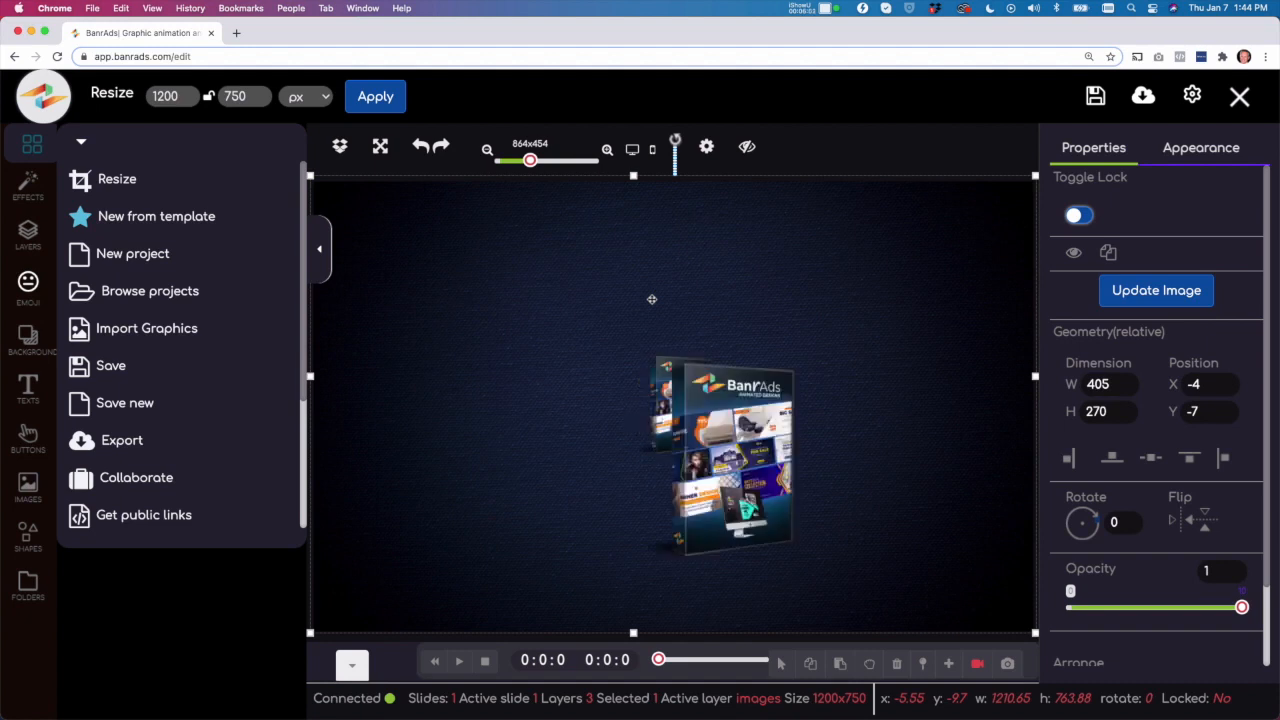
left_click_drag(716, 496, 748, 445)
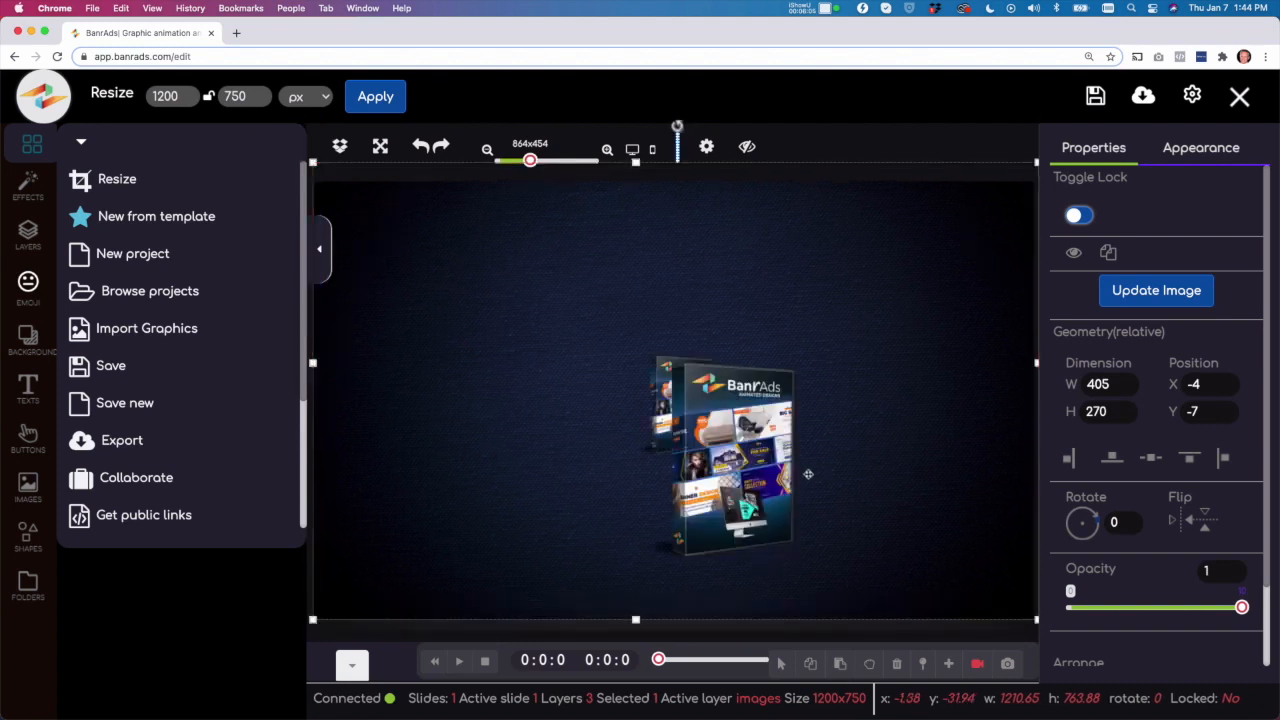
mouse_move(871, 474)
left_mouse_down()
mouse_move(820, 503)
mouse_move(867, 480)
mouse_move(858, 486)
left_mouse_up()
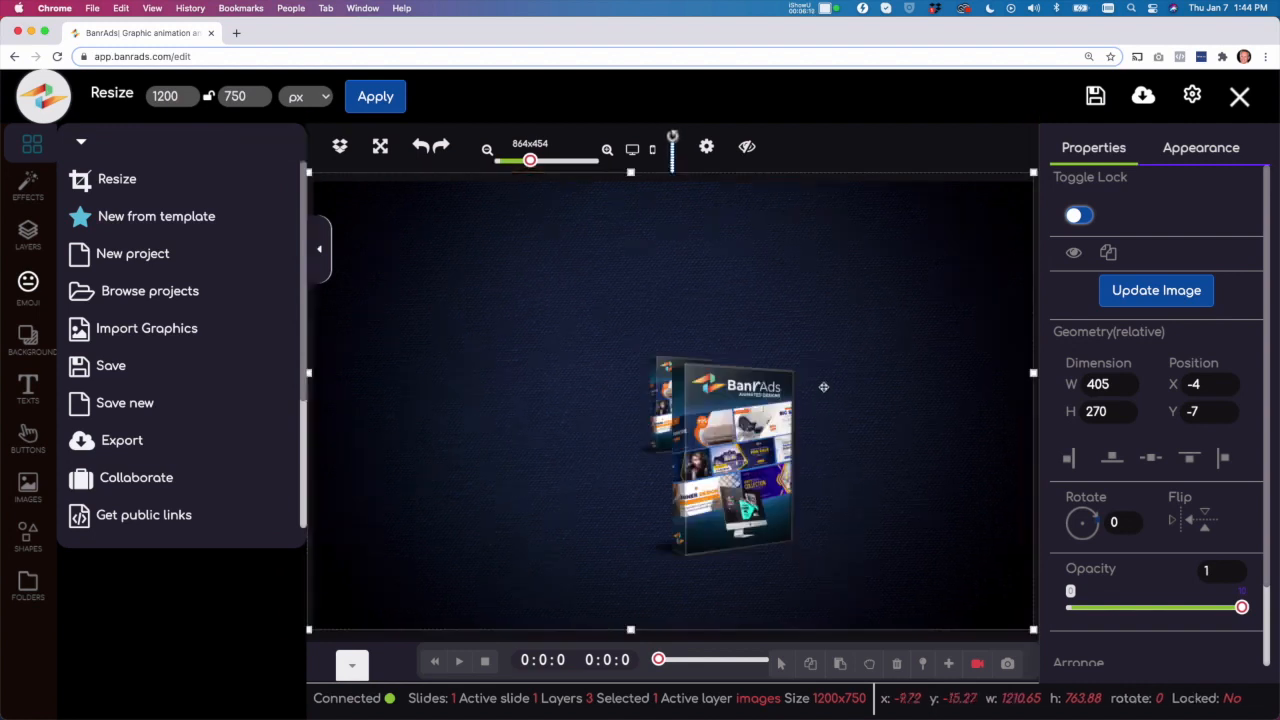
Move the larger product box away from its smaller duplicate and delete the duplicate.
left_click(30, 236)
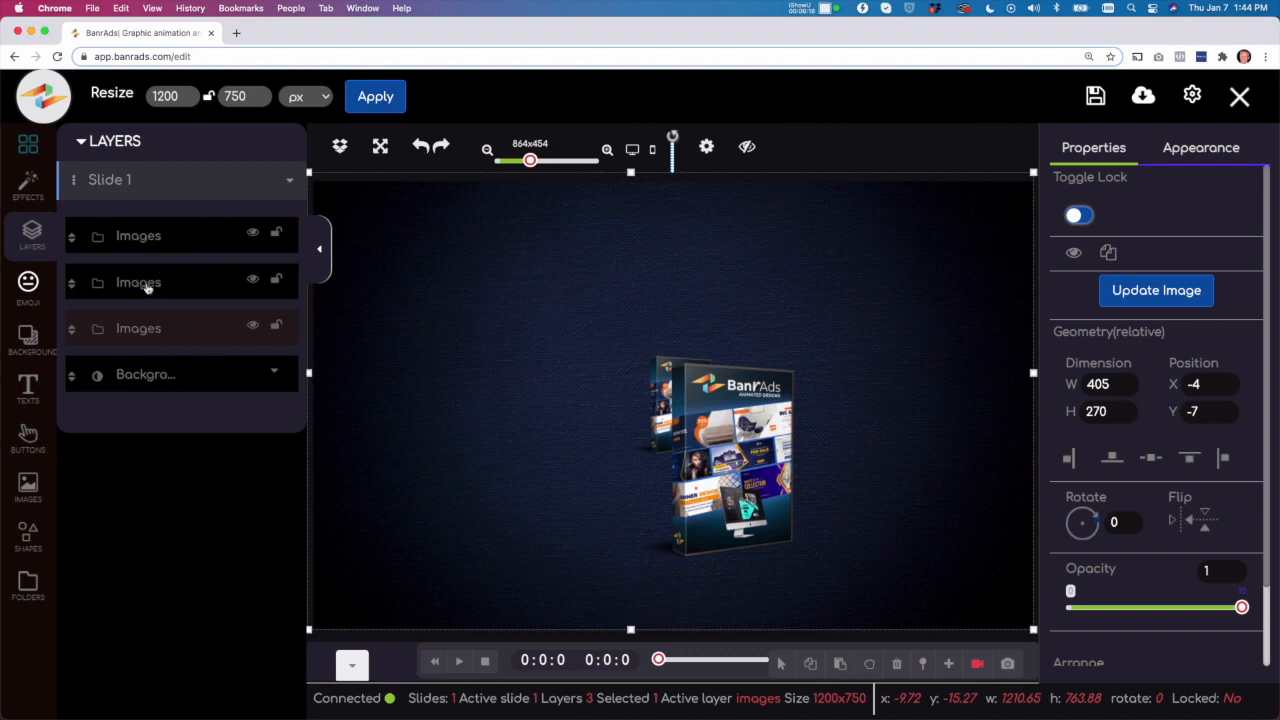
left_click(145, 287)
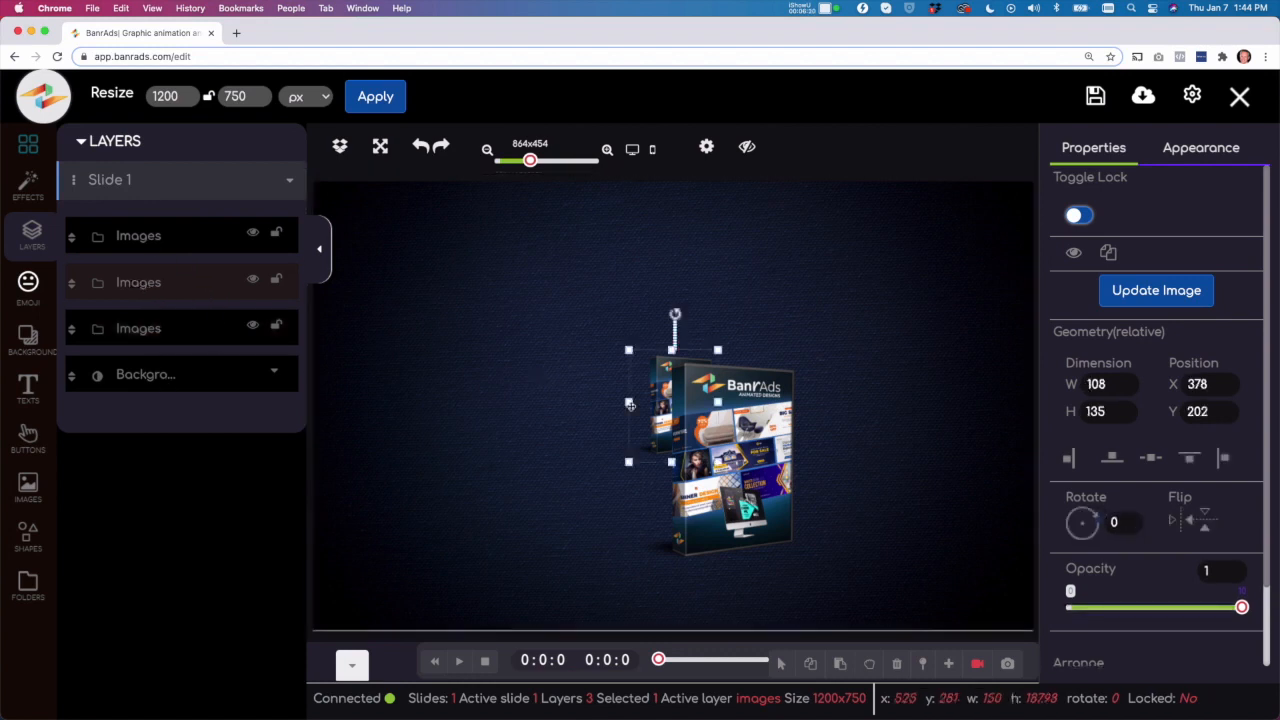
left_click(735, 454)
left_click_drag(735, 454, 578, 417)
left_click(686, 402)
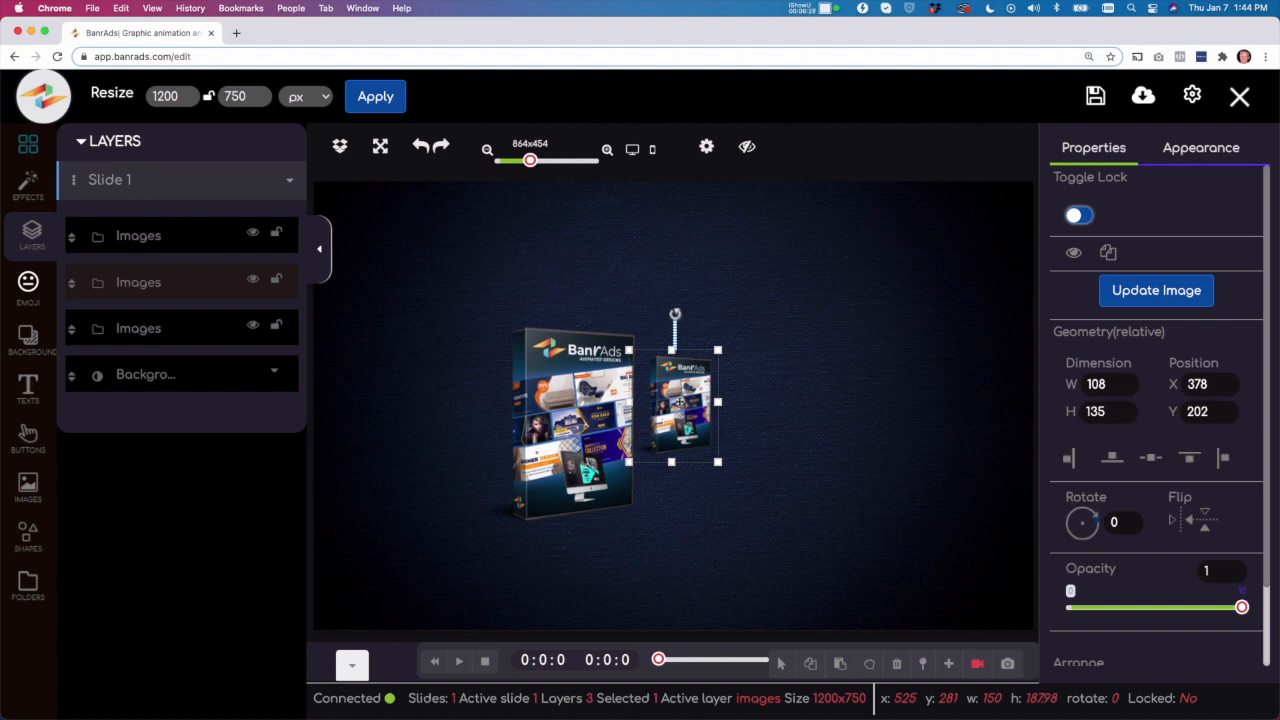
key("Delete")
Move the product box to the canvas's lower-left corner and enlarge it to about 464 × 581 px.
left_click_drag(573, 423, 436, 541)
left_click_drag(516, 425, 630, 302)
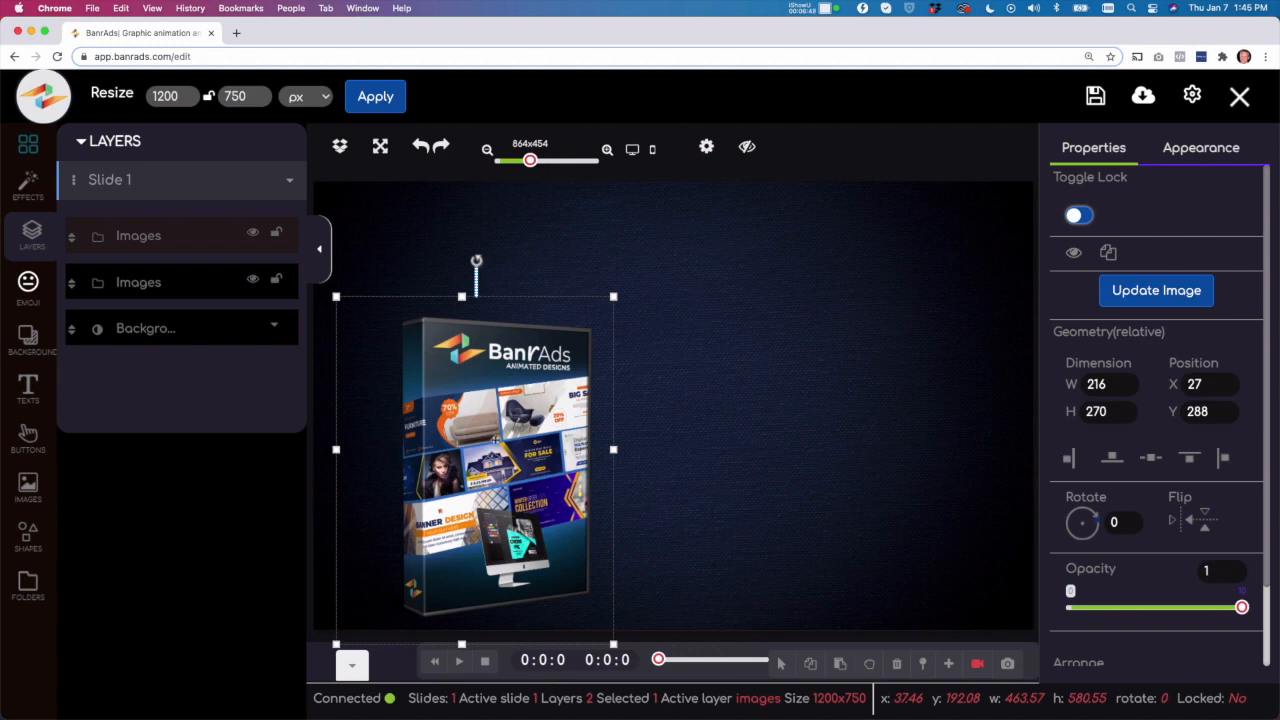
left_click_drag(496, 440, 489, 421)
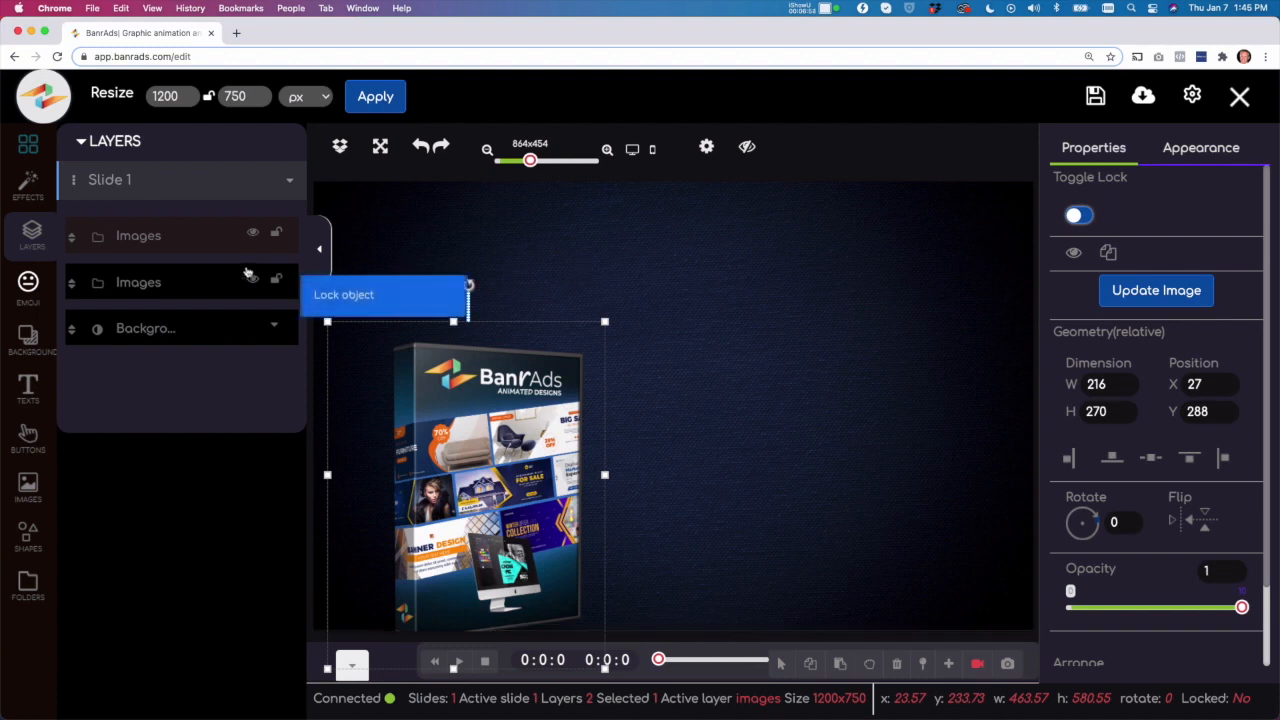
Import the desktop monitor image showing "Pro ad templates" from the uploaded graphics.
left_click(28, 144)
left_click(168, 331)
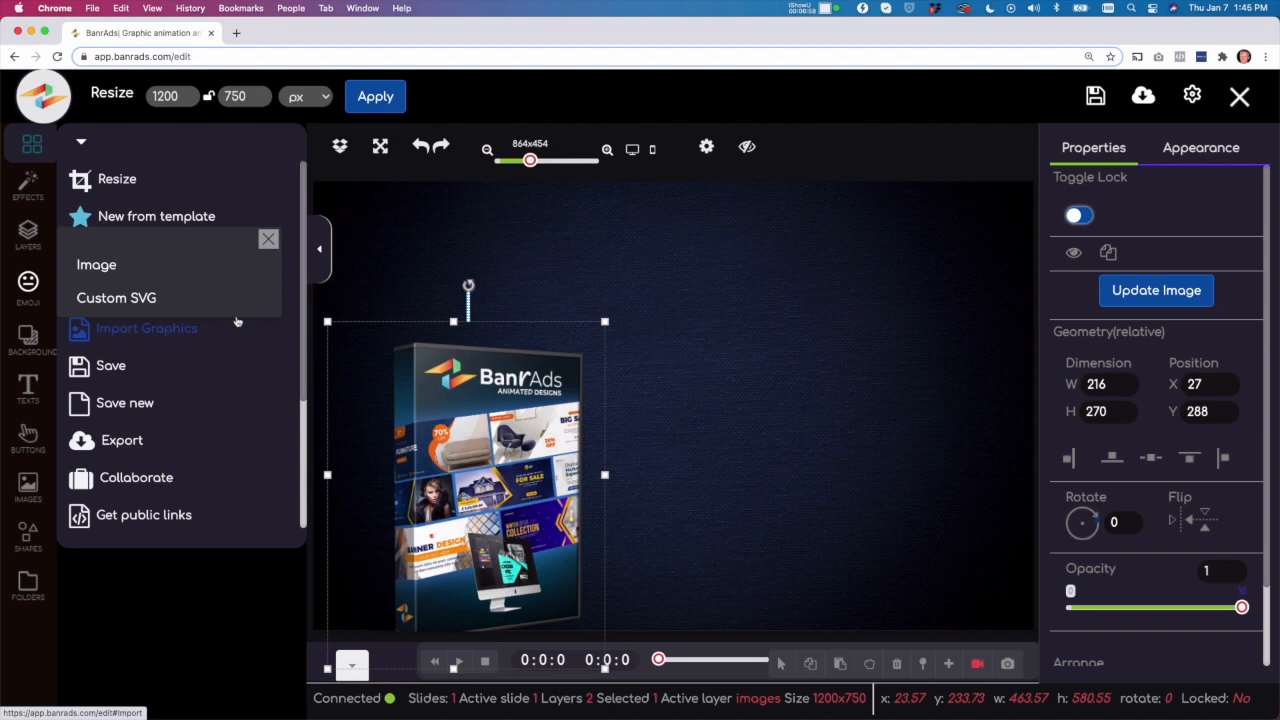
left_click(95, 266)
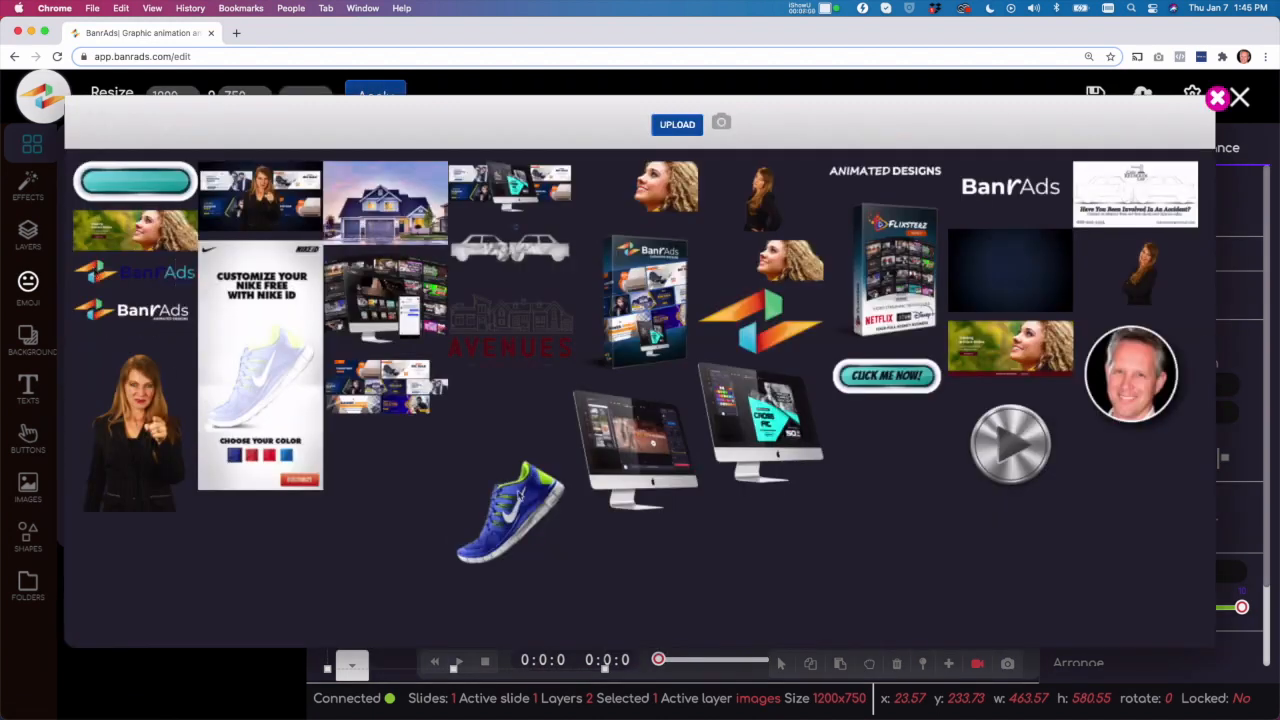
left_click(640, 458)
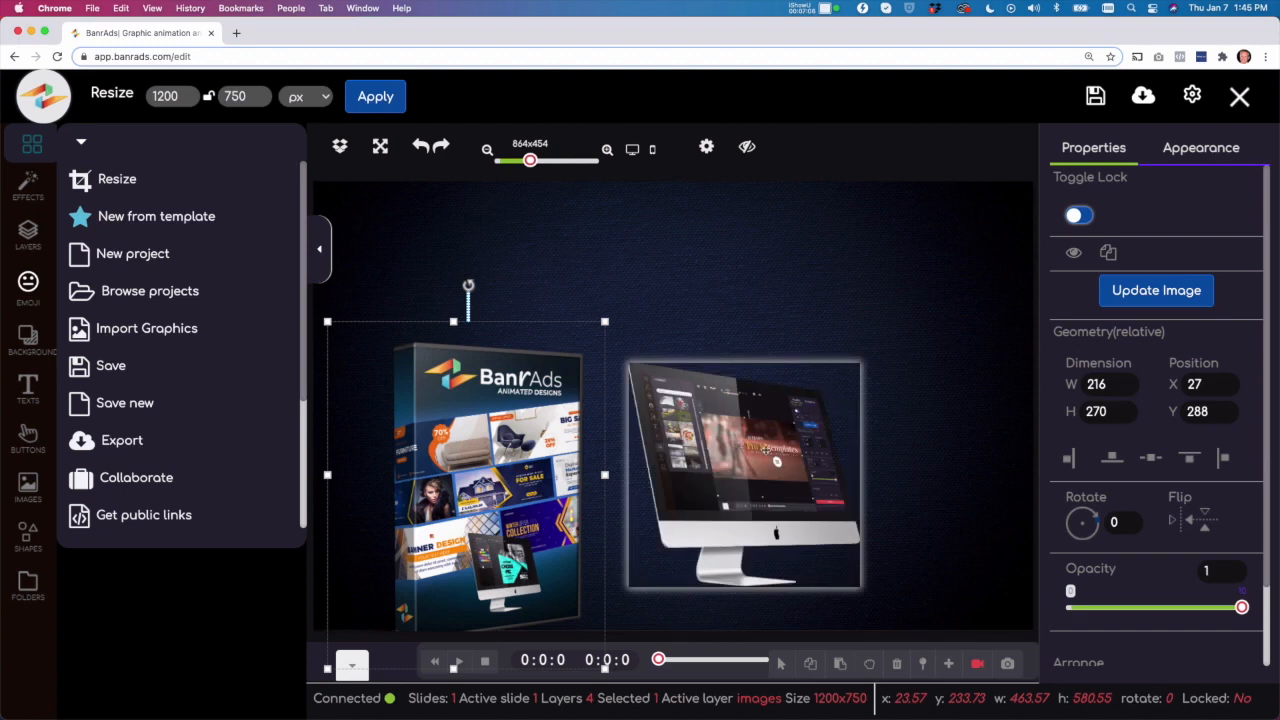
Enlarge the monitor image to about 600 × 582 px and move it over the product box.
left_click(789, 430)
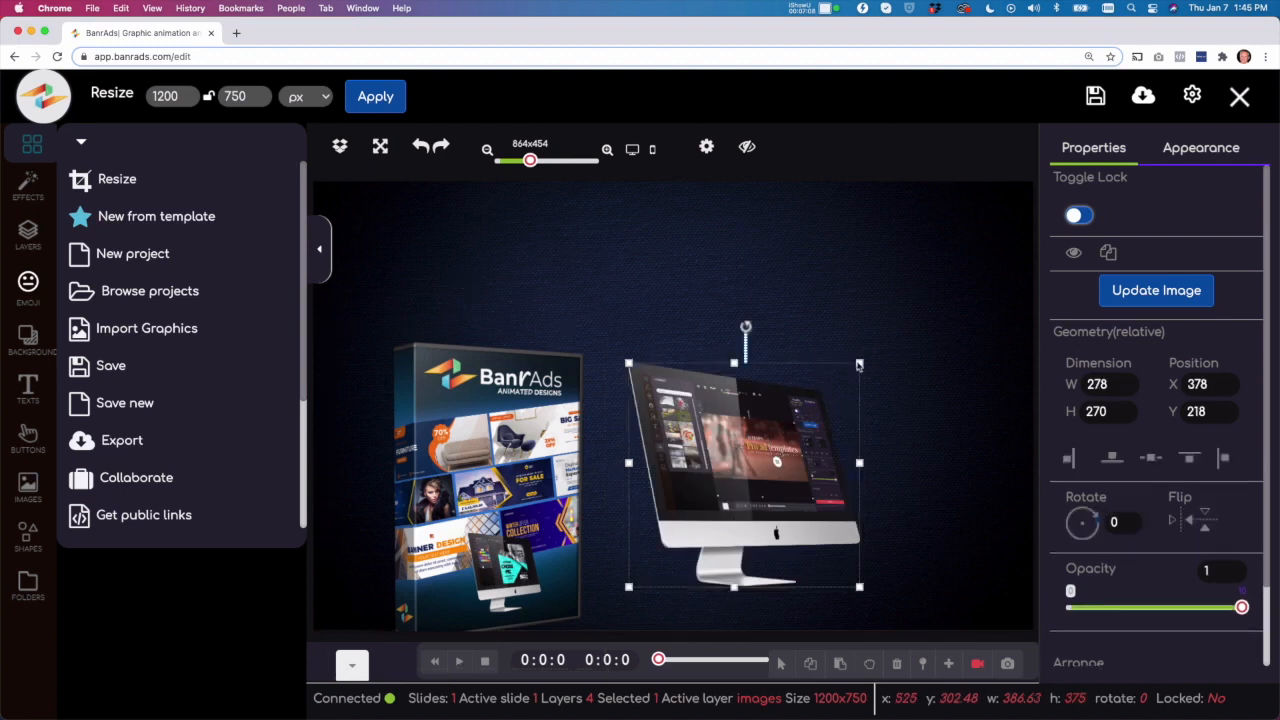
left_click_drag(862, 367, 964, 242)
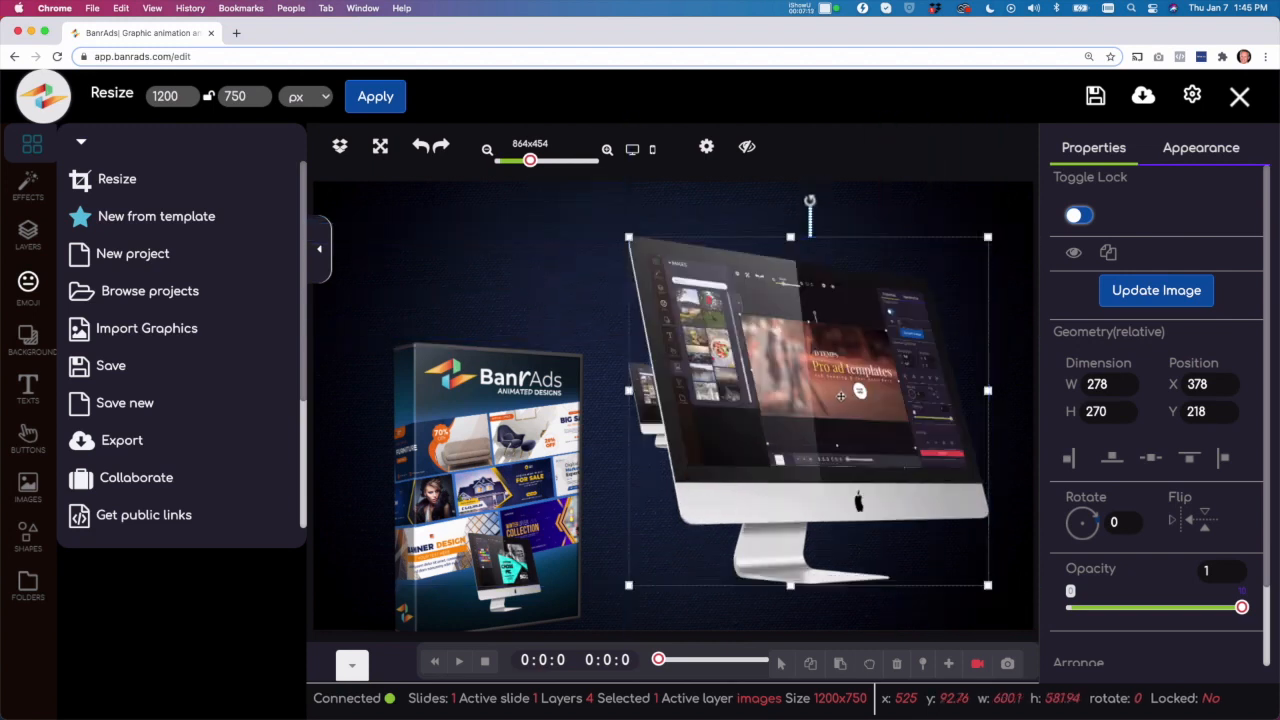
left_click_drag(836, 400, 629, 388)
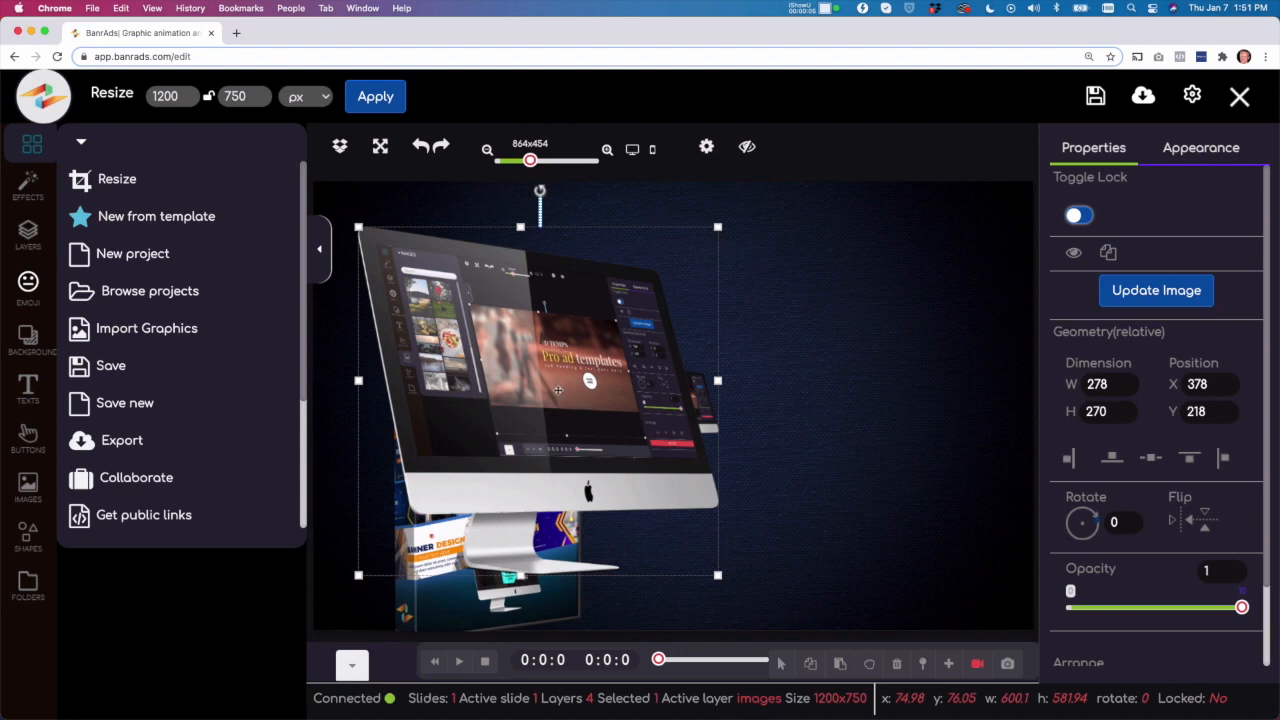
Send the large monitor image backward twice so it sits behind the product box, and shift it slightly toward the canvas's left edge.
right_click(558, 390)
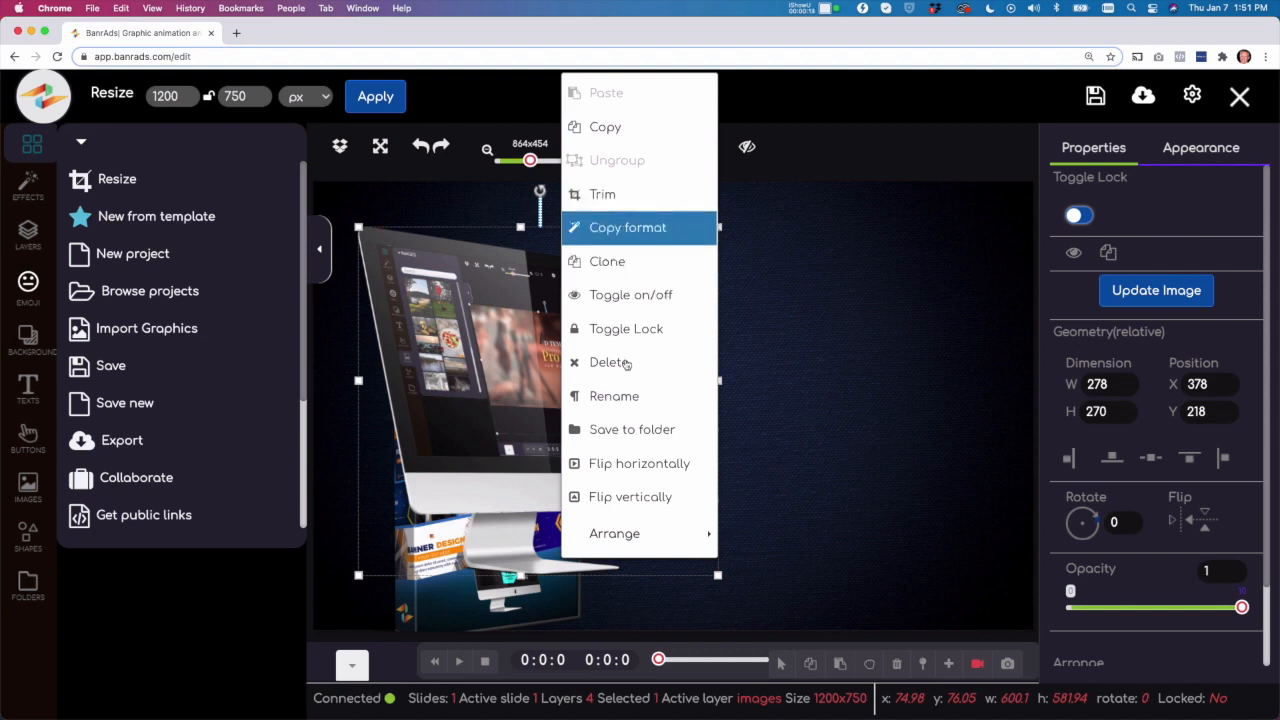
mouse_move(643, 535)
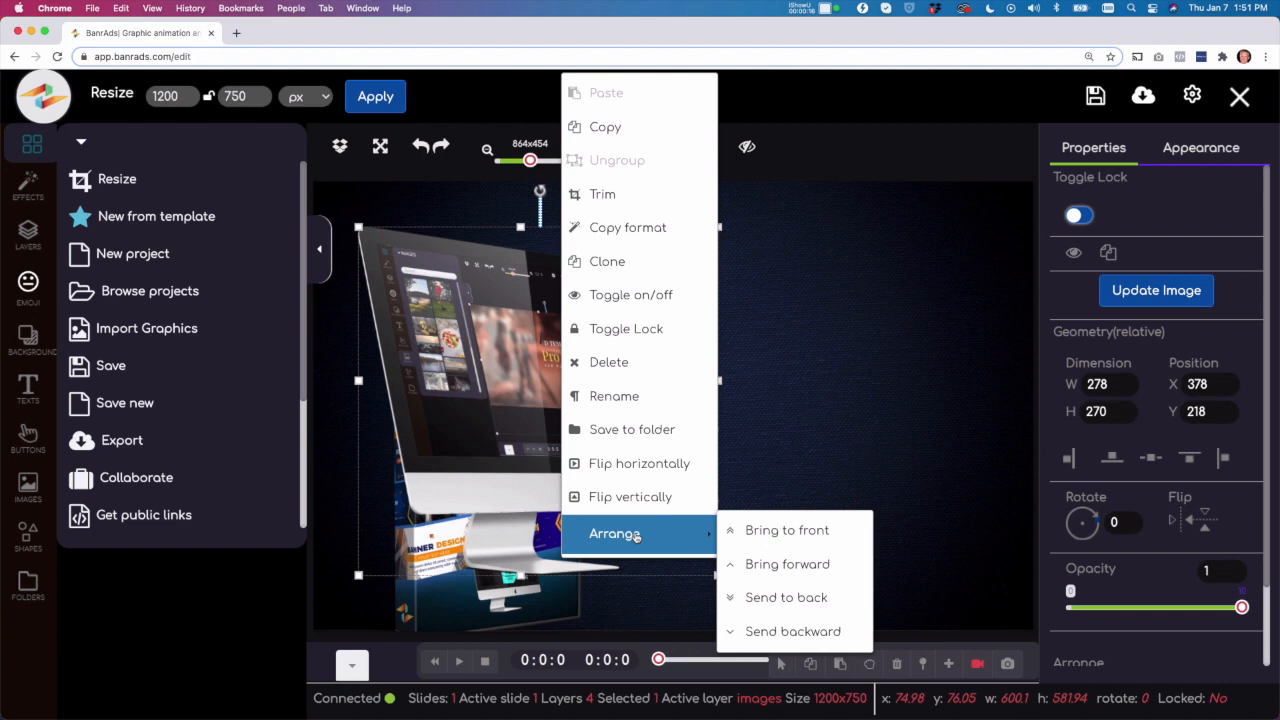
left_click(778, 631)
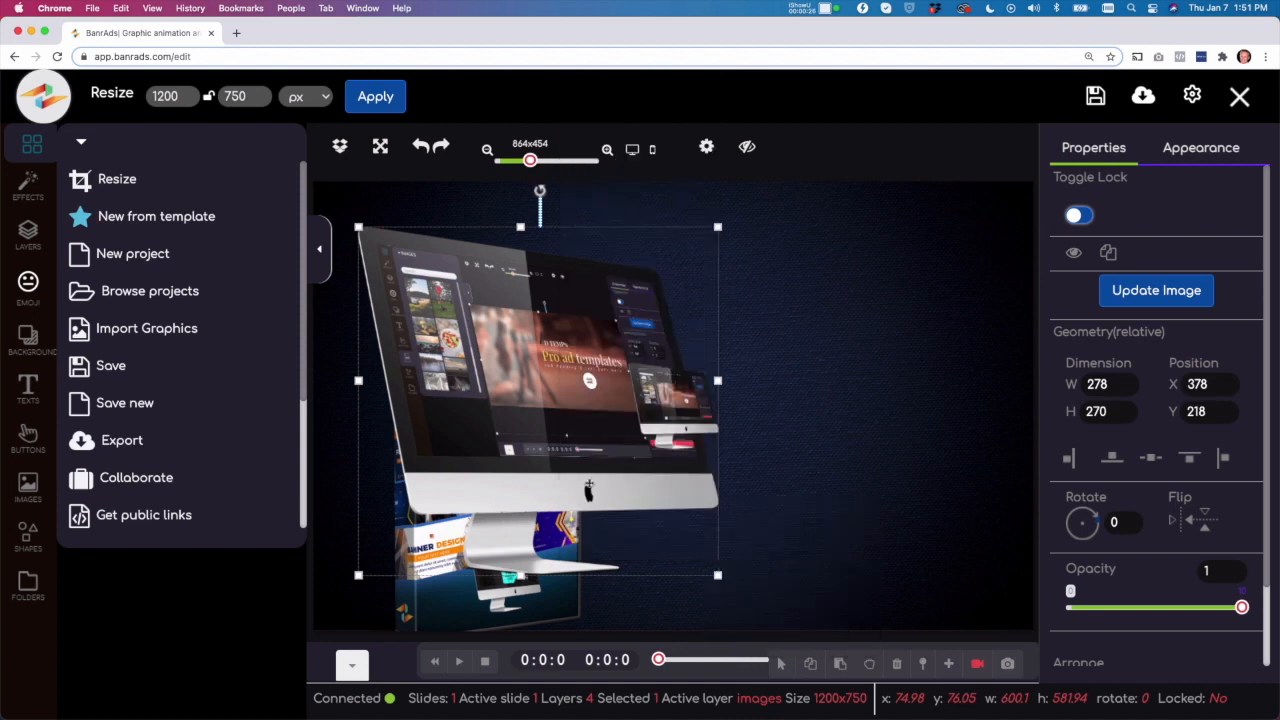
right_click(561, 444)
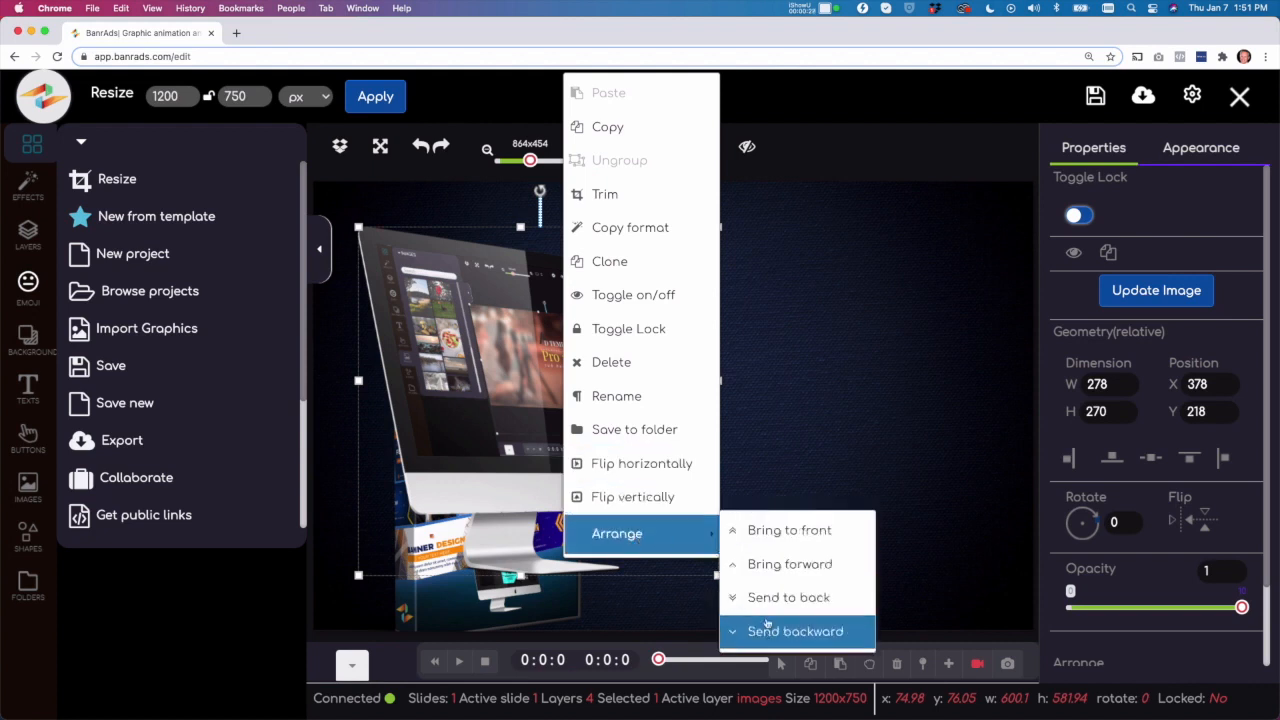
left_click(767, 631)
left_click_drag(522, 435, 505, 412)
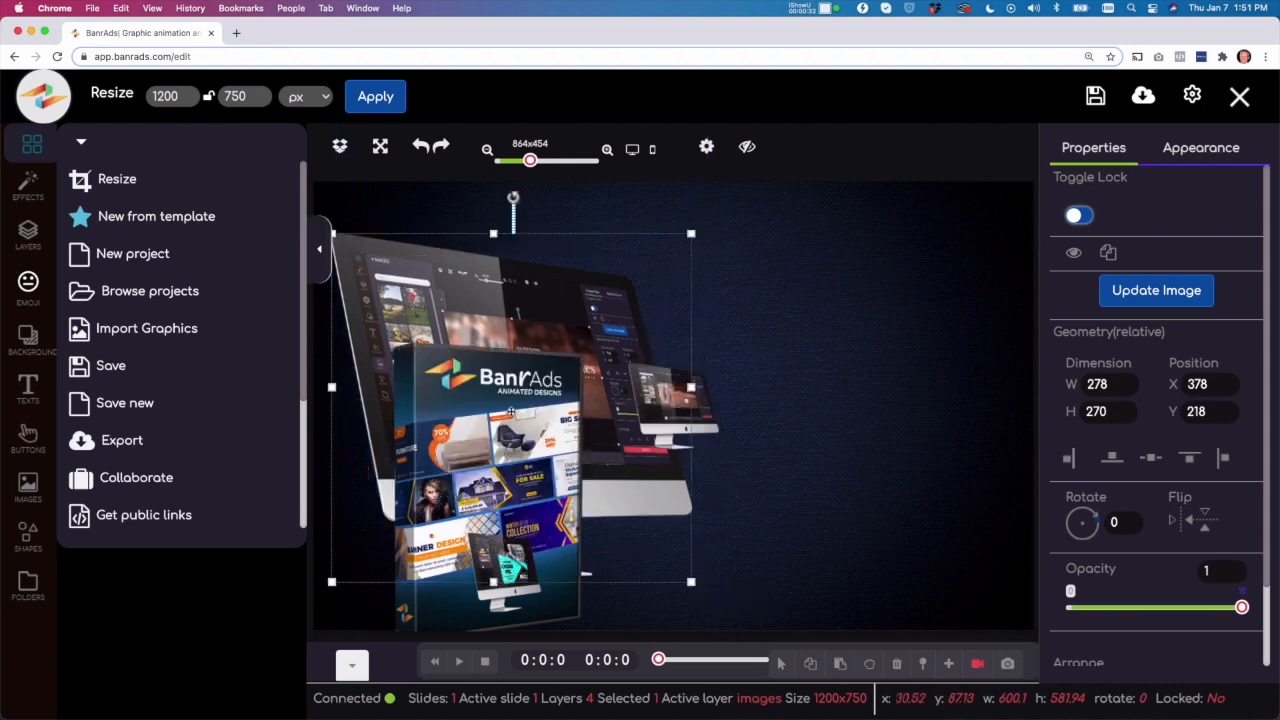
Move the product box to the right in front of the large monitor and delete the small duplicate monitor image.
left_click(496, 604)
left_click_drag(494, 602, 675, 556)
left_click(692, 414)
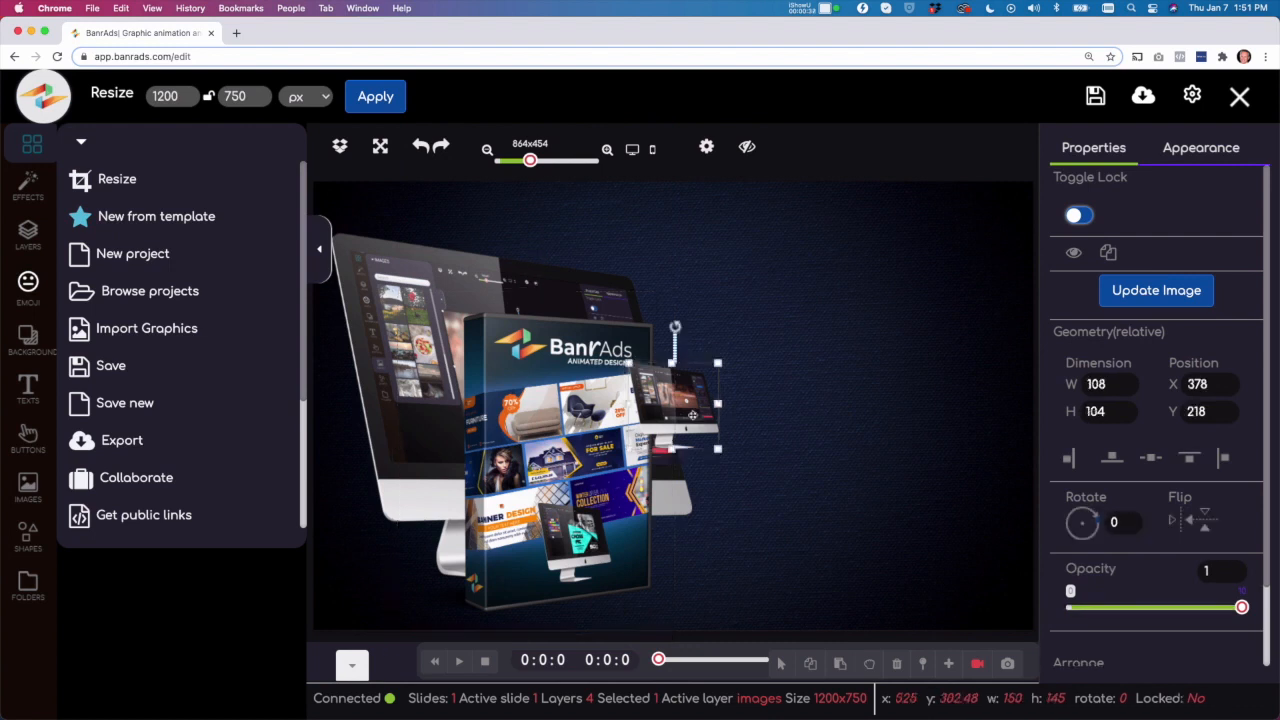
key("Delete")
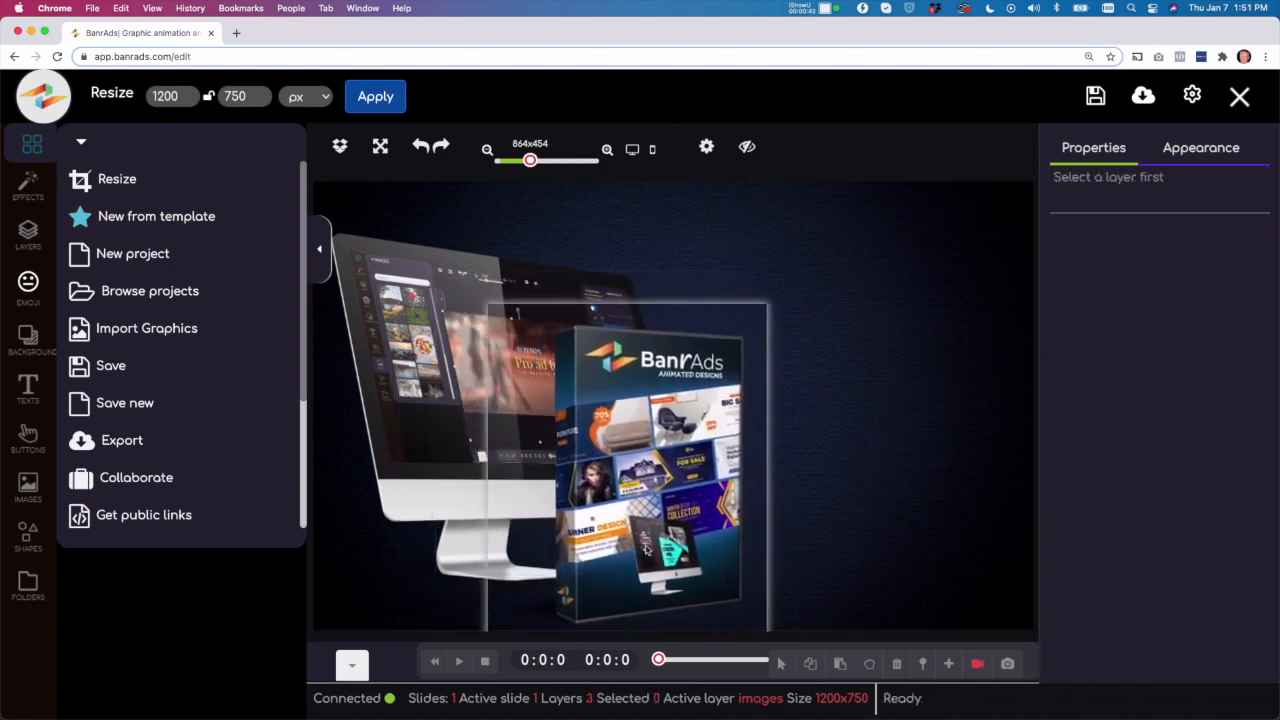
left_click(397, 432)
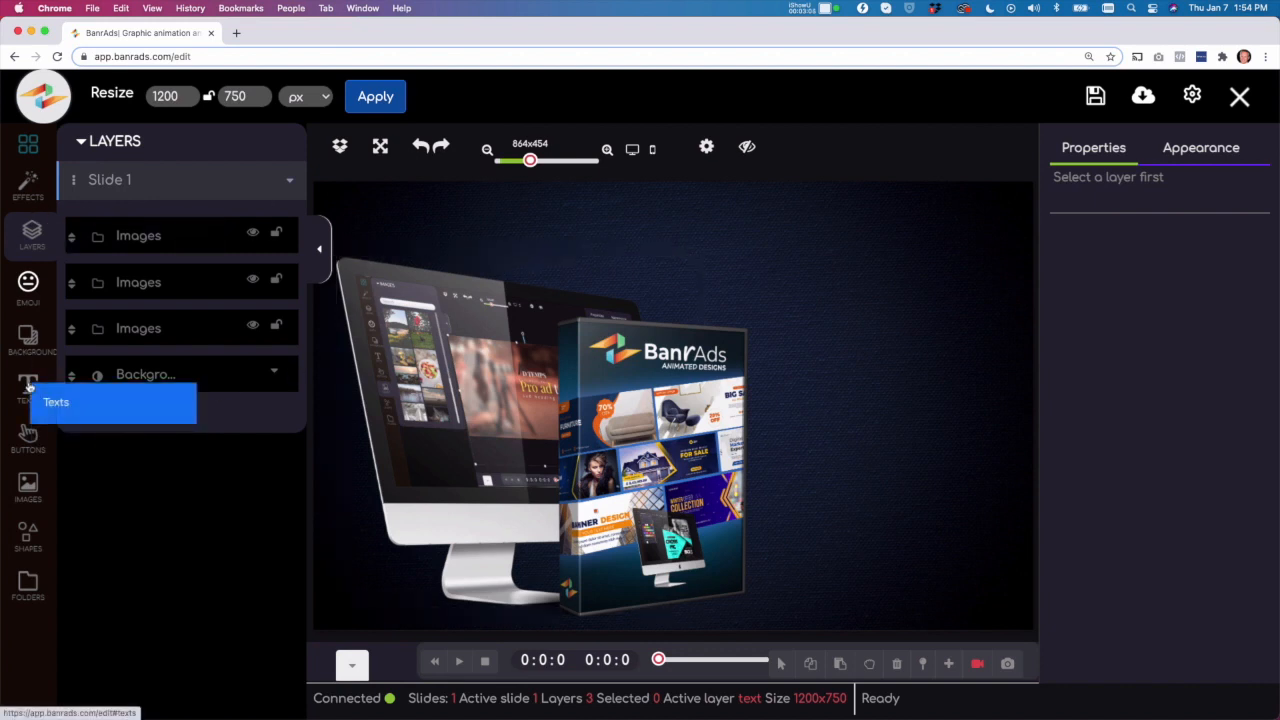
Add a text layer in the largest preset style and move it to the canvas's upper-right area.
left_click(28, 388)
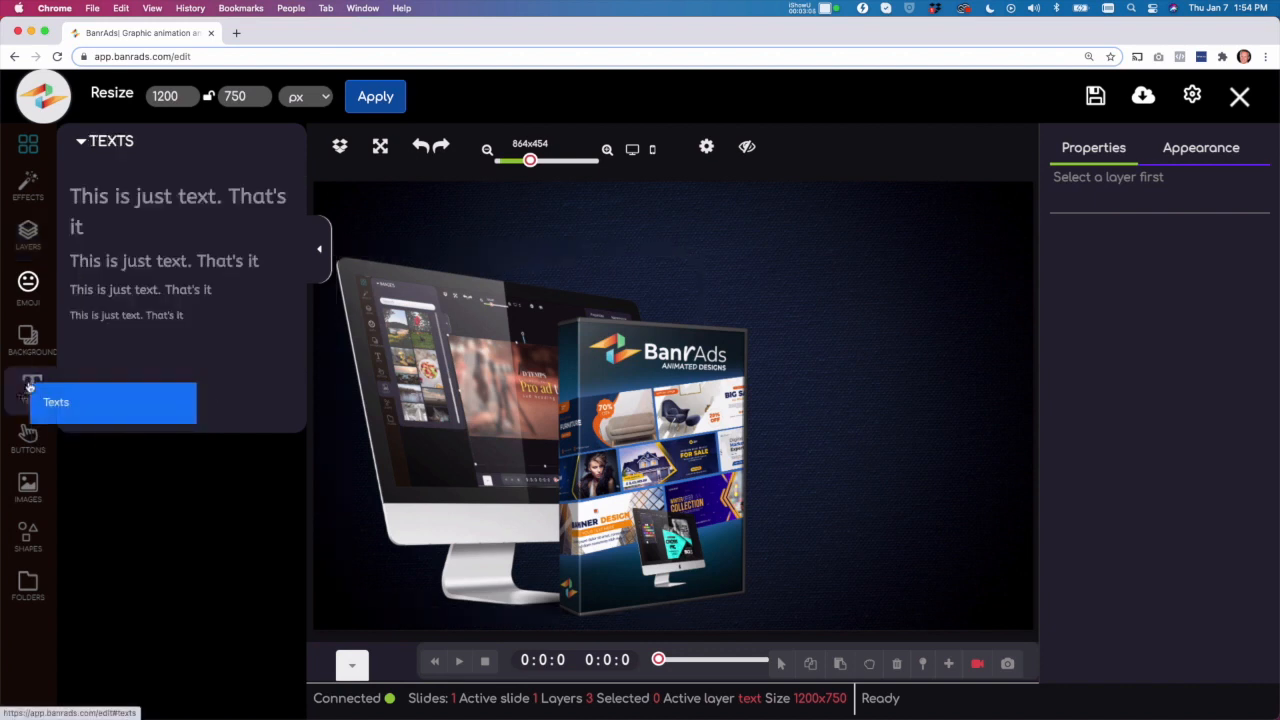
left_click(135, 201)
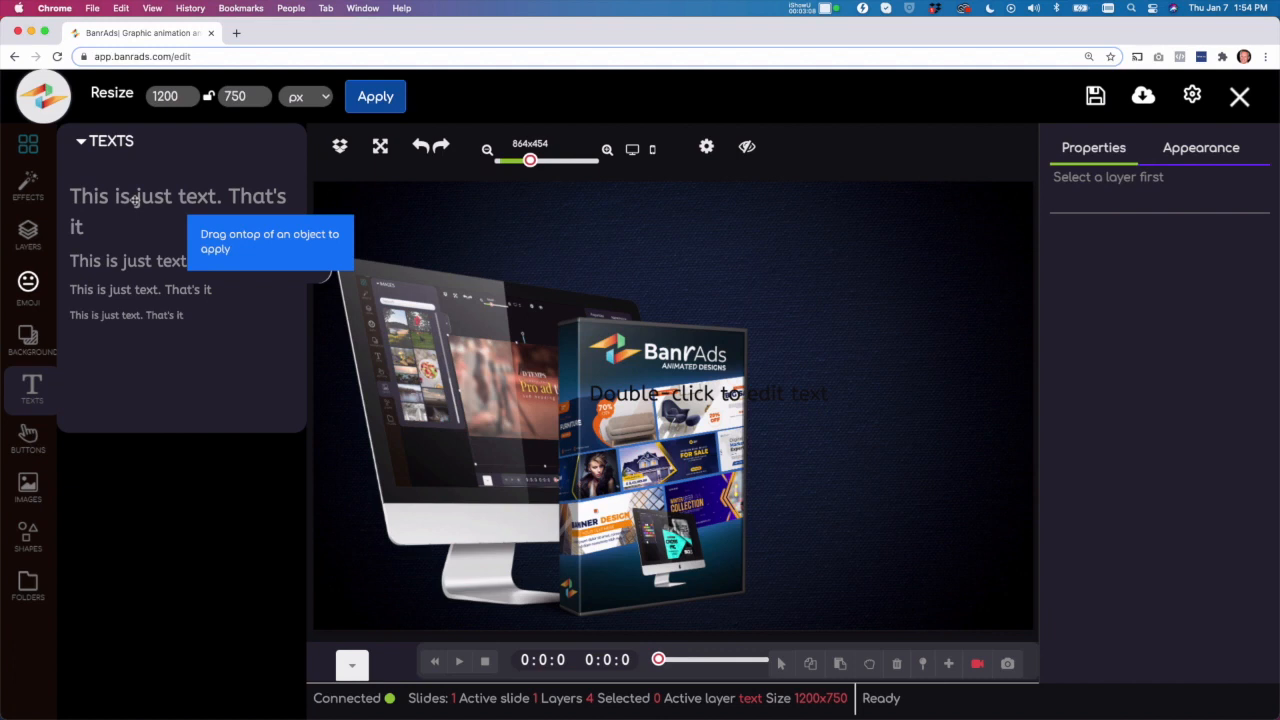
left_click_drag(135, 201, 686, 356)
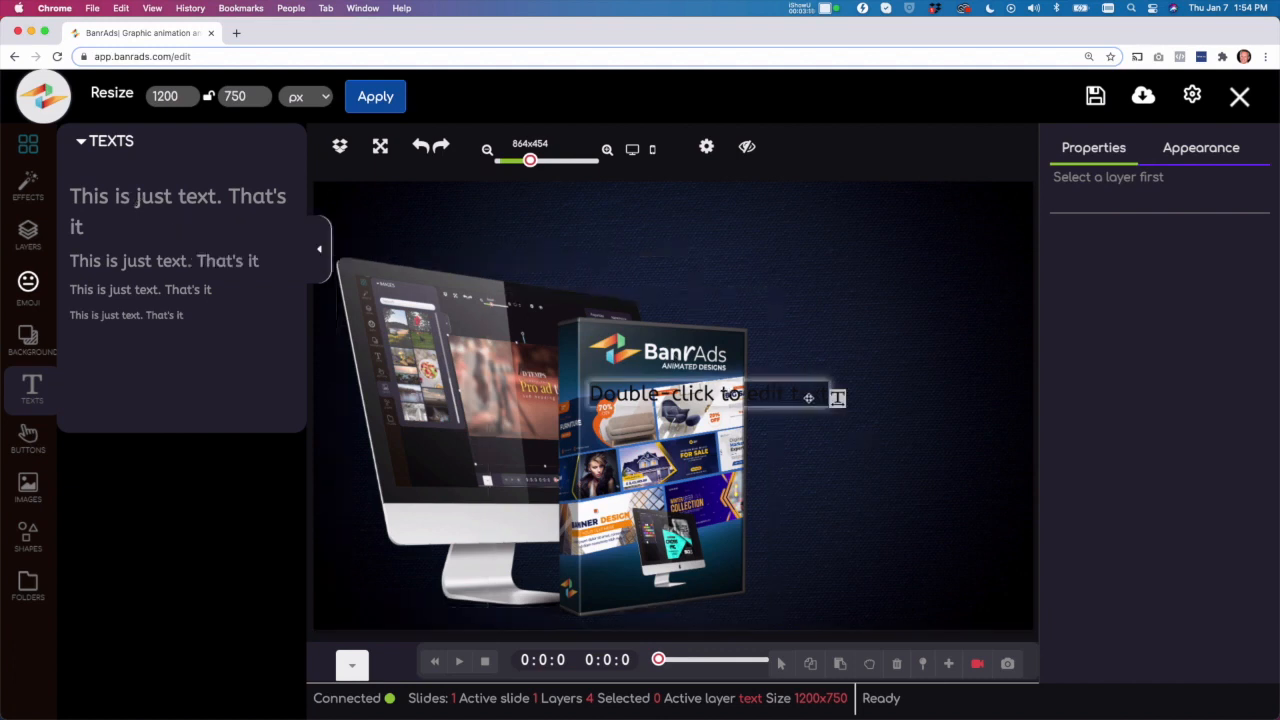
left_click_drag(803, 384, 943, 220)
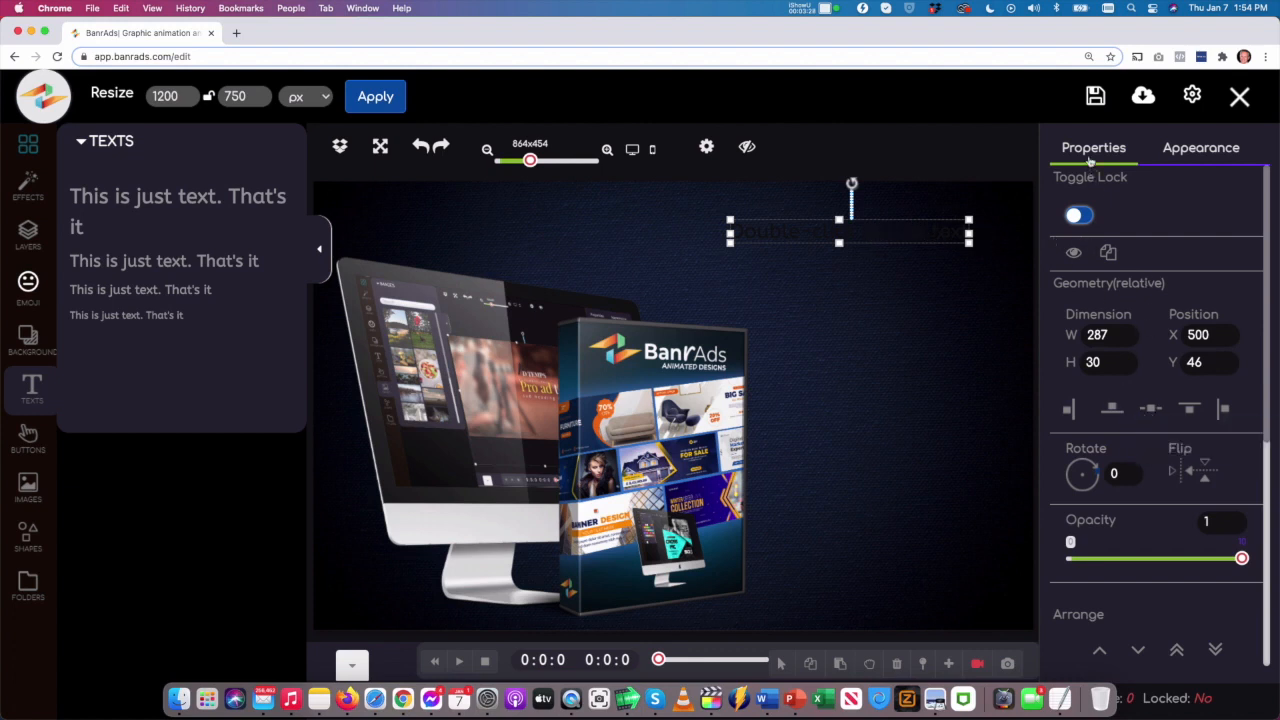
Set the text layer's solid background fill to white (#ffffff).
left_click(1190, 148)
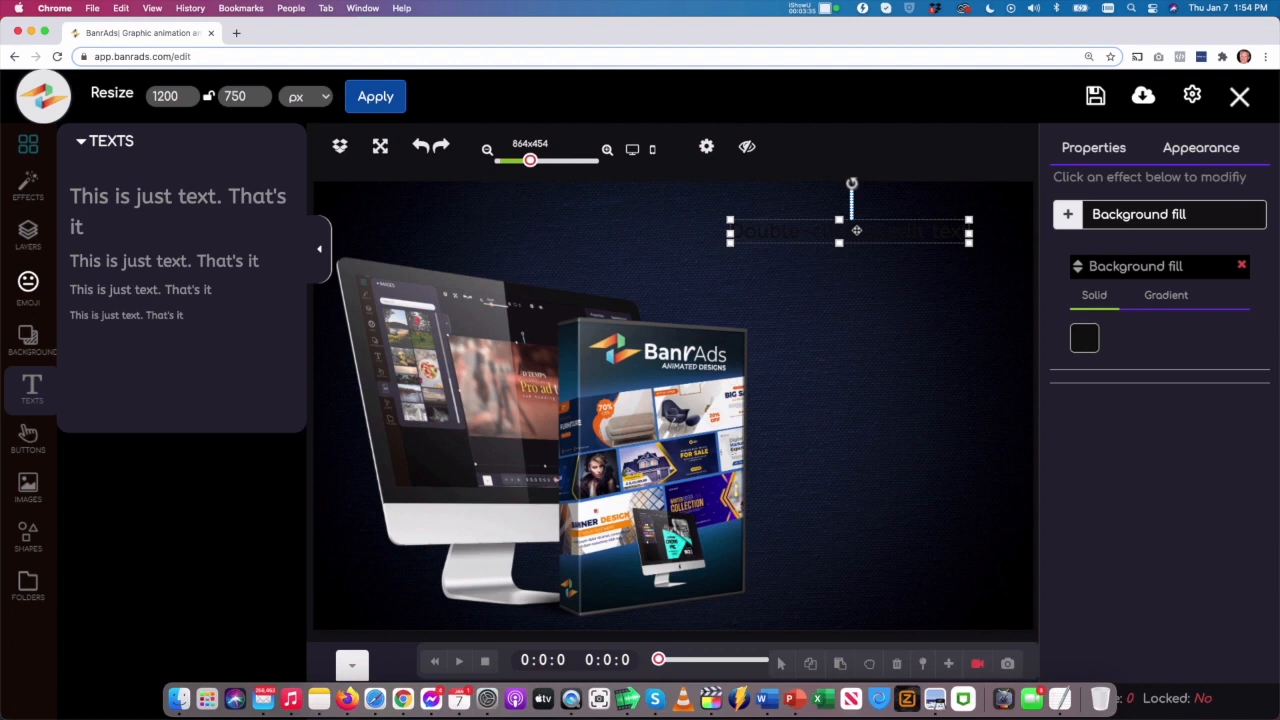
left_click(1085, 338)
left_click_drag(1131, 381, 1108, 335)
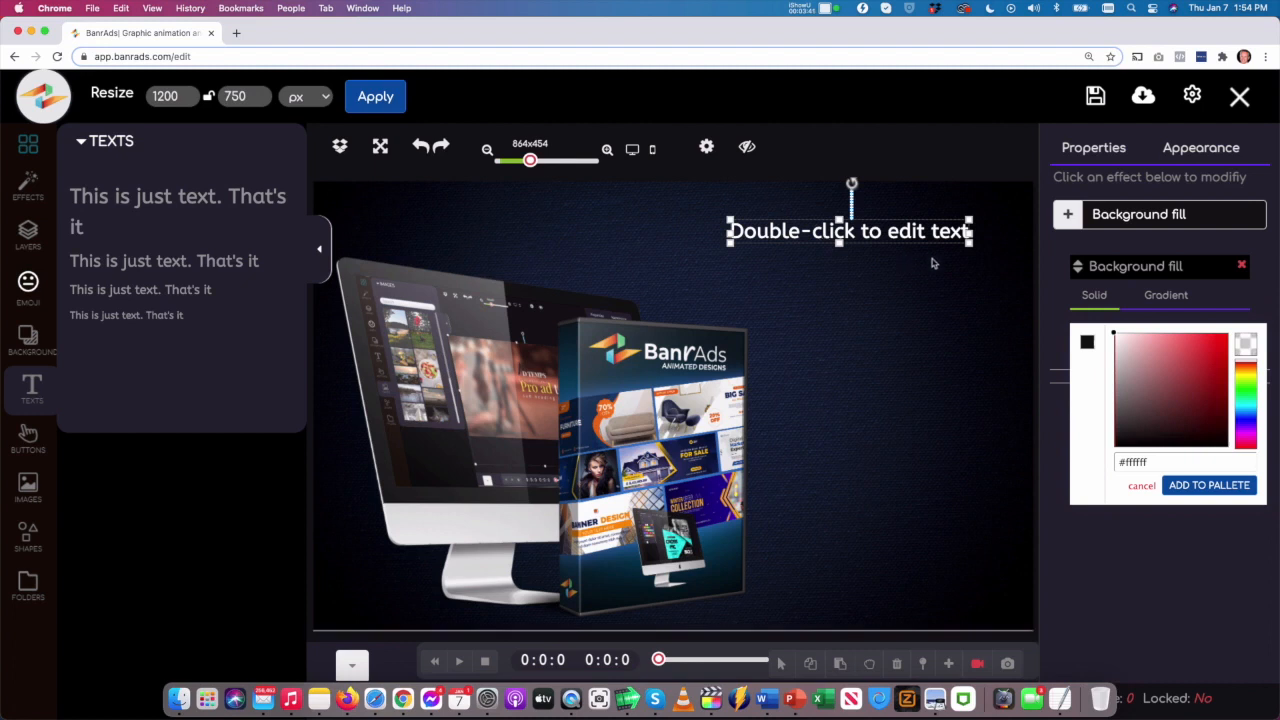
Replace the placeholder text with "Get BanrAds Today" and preview it on the canvas.
double_click(882, 229)
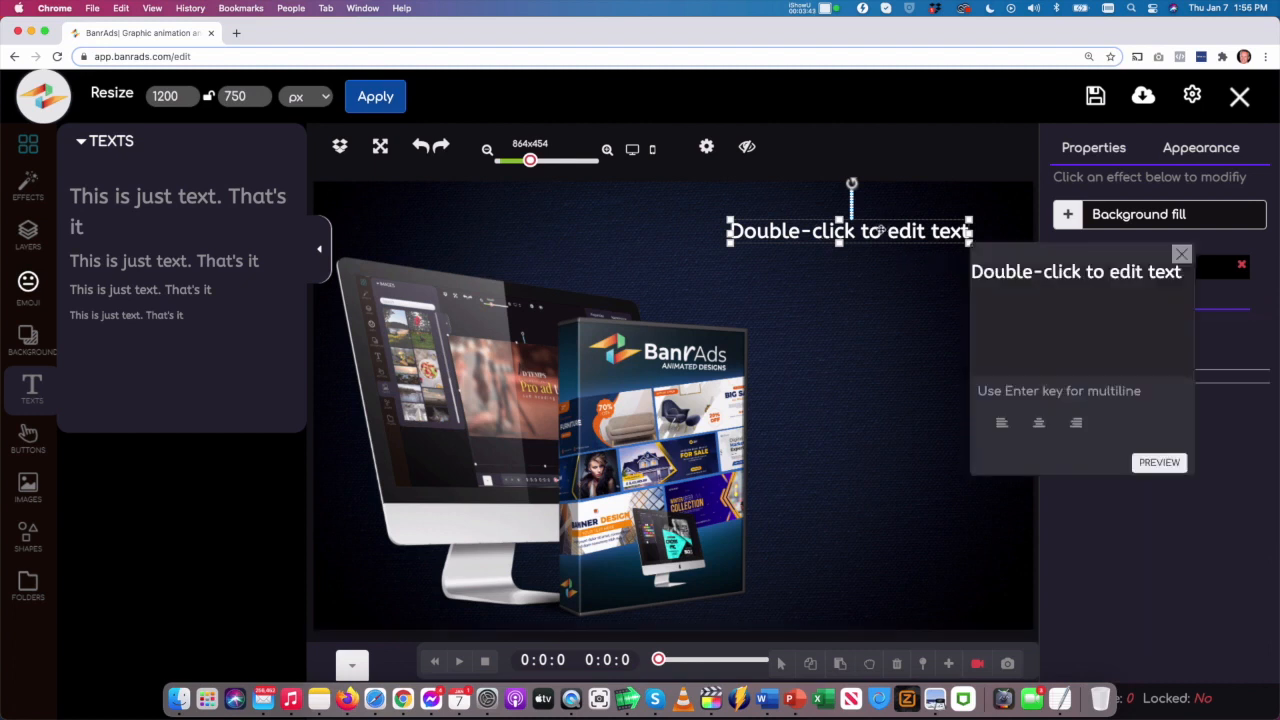
double_click(1023, 273)
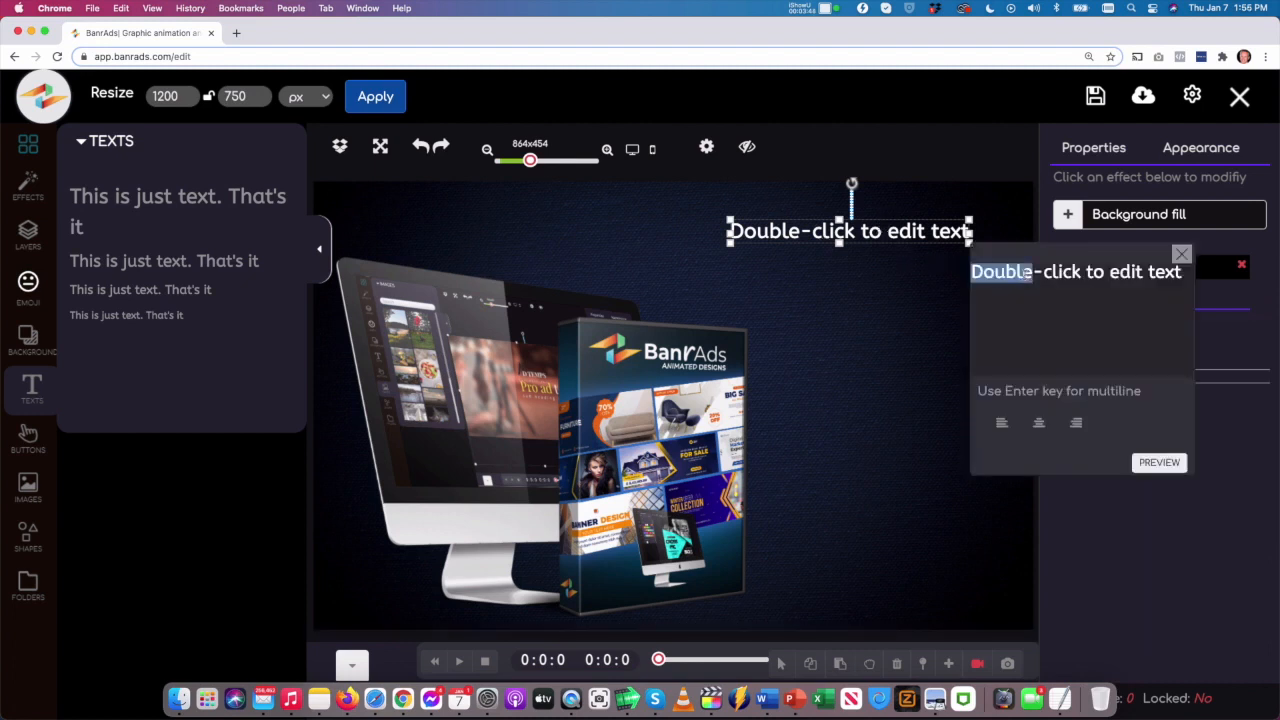
triple_click(1025, 273)
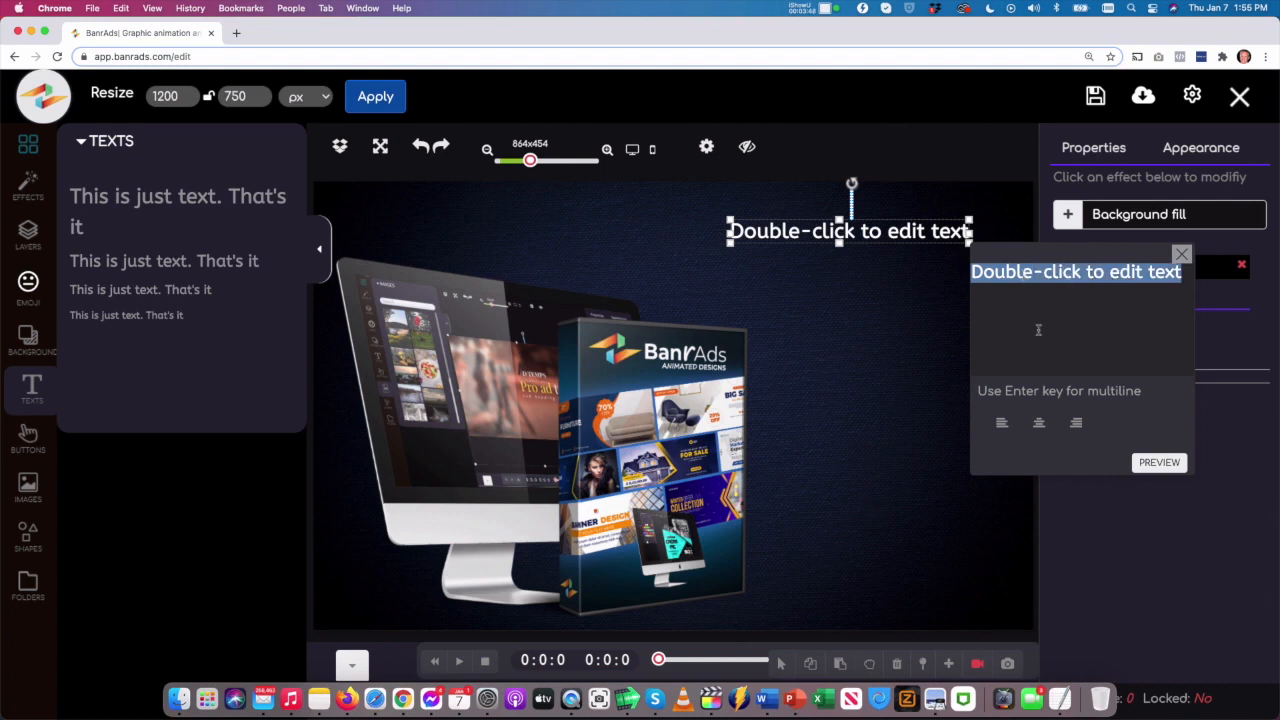
type("Get BanrAds Today")
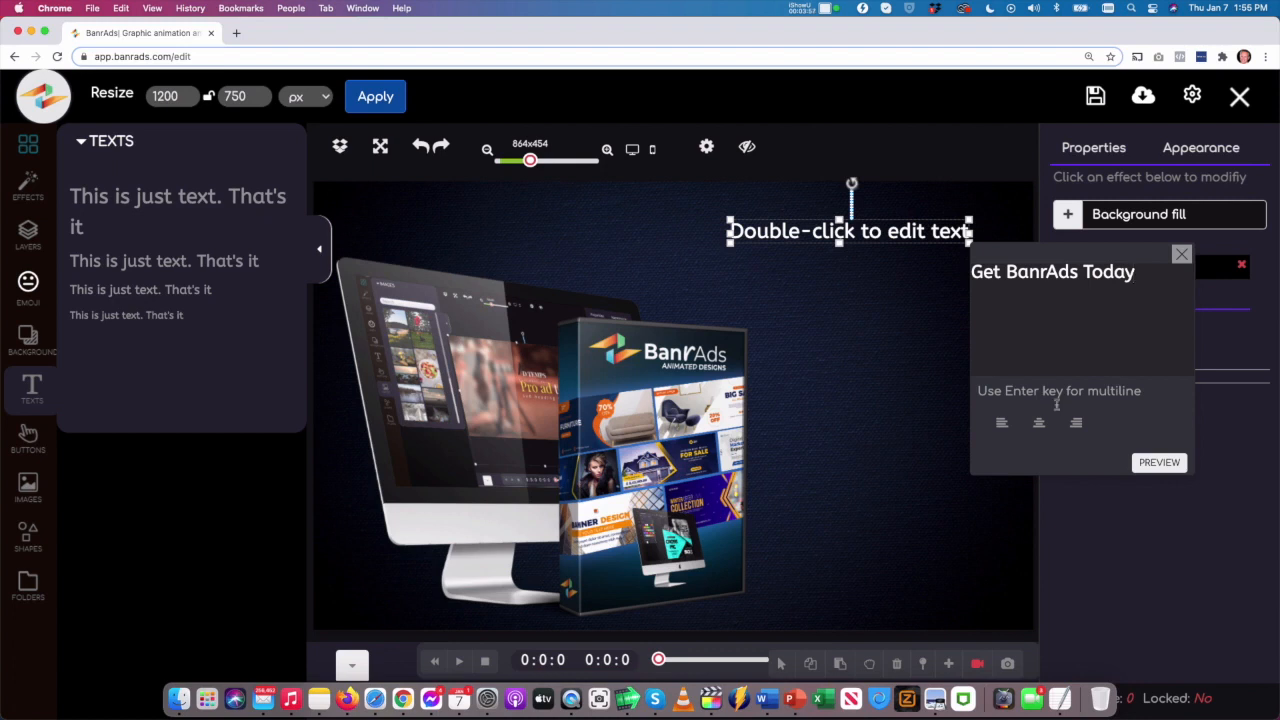
left_click(1145, 466)
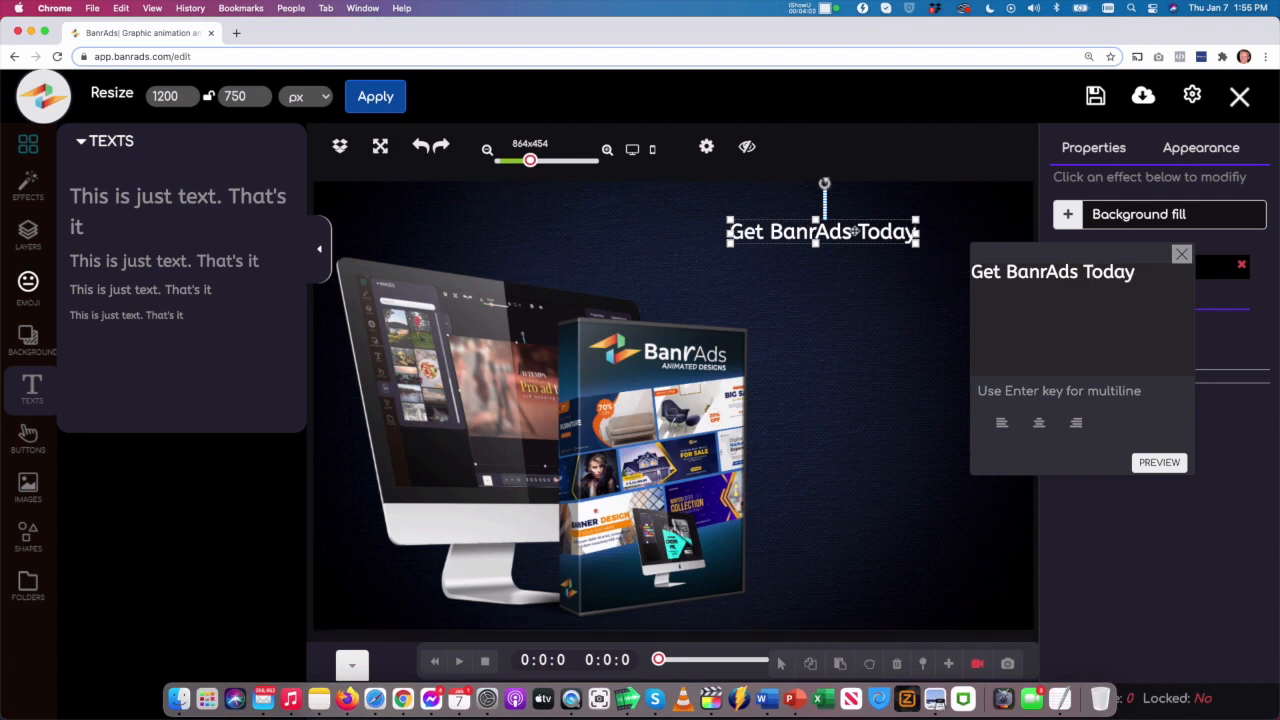
Break the headline before "Today", try left and right alignment, centre the two lines and apply the result to the canvas.
left_click(1088, 272)
key("Return")
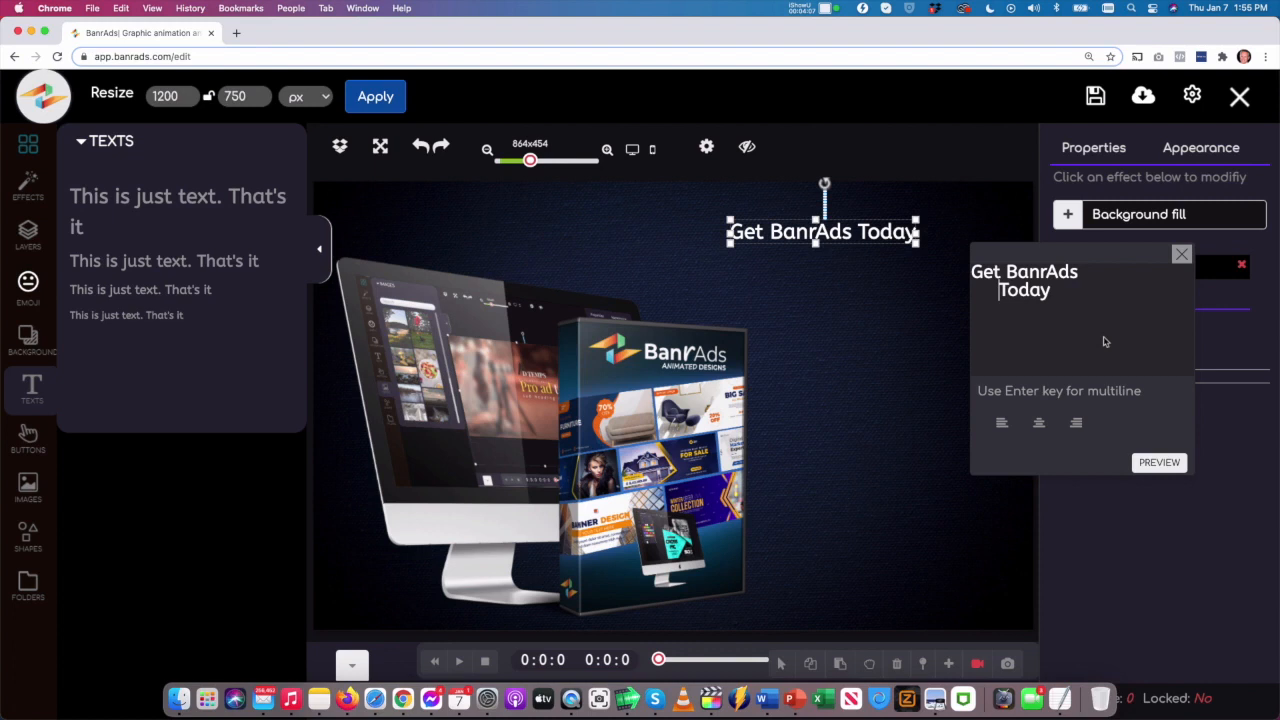
left_click(1003, 427)
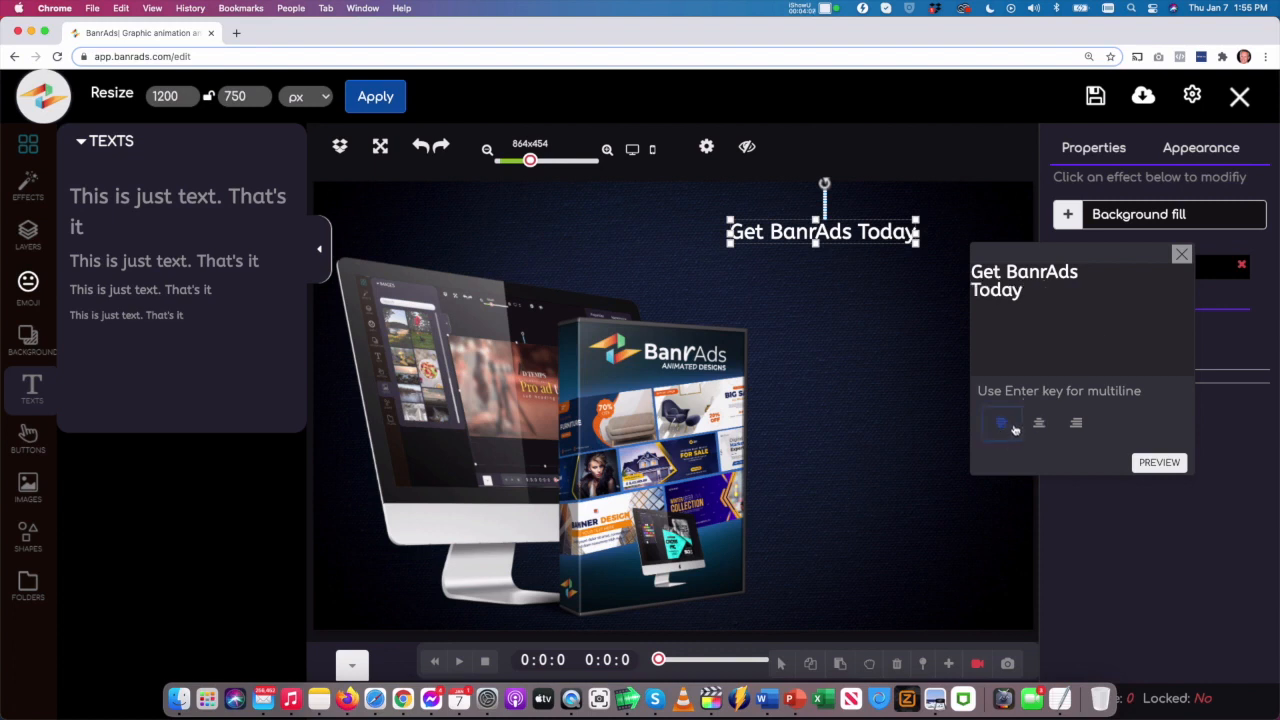
left_click(1077, 424)
left_click(1040, 424)
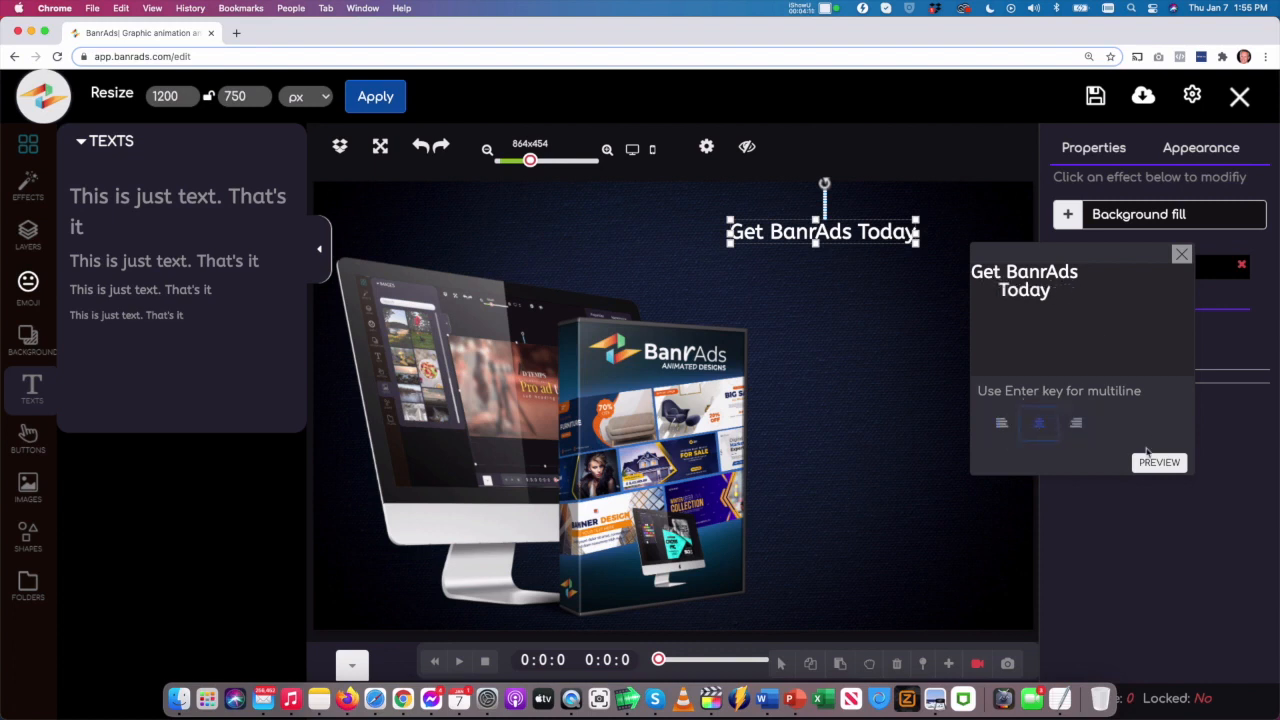
left_click(1162, 462)
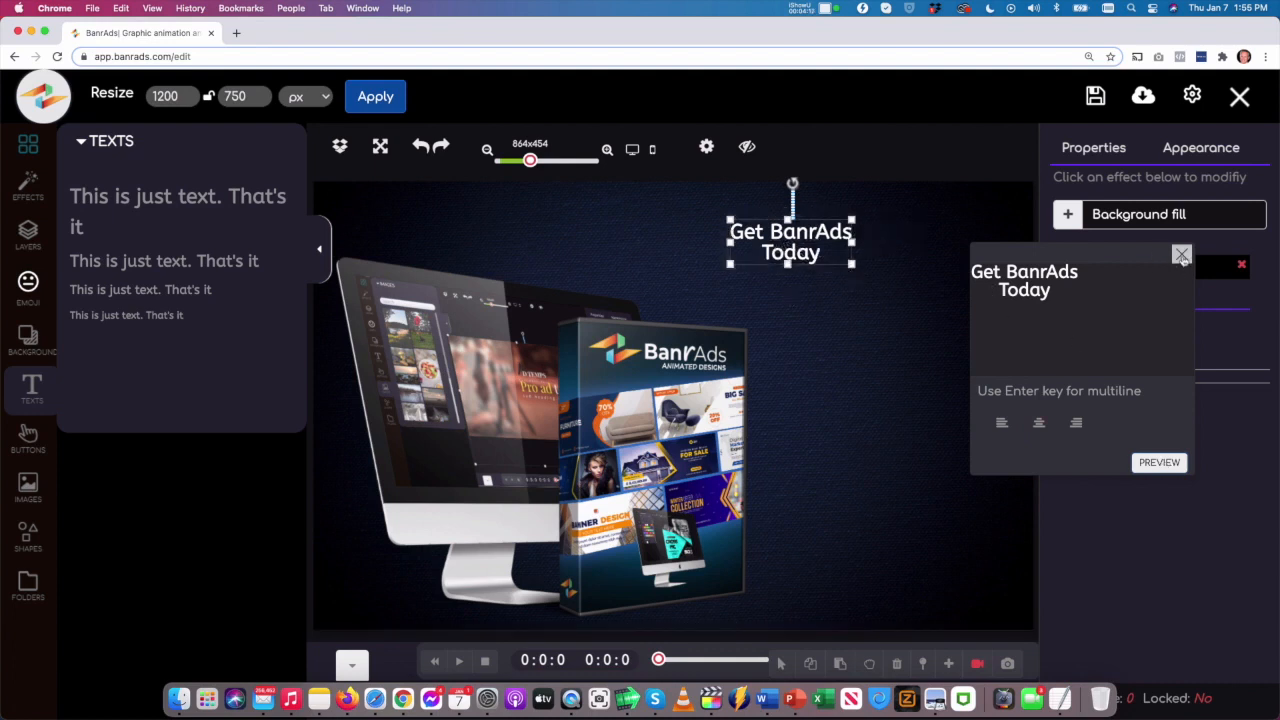
left_click(1182, 254)
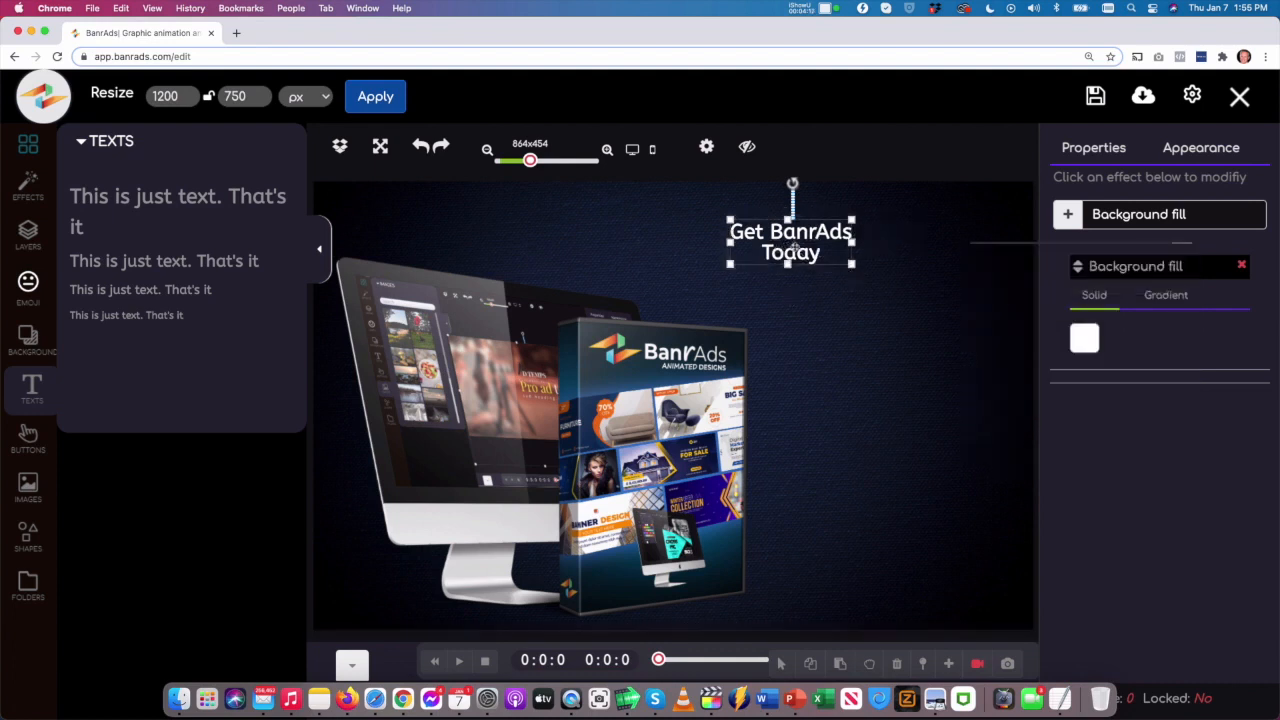
Enlarge the "Get BanrAds Today" headline to about 341 × 124 px.
left_click(1097, 148)
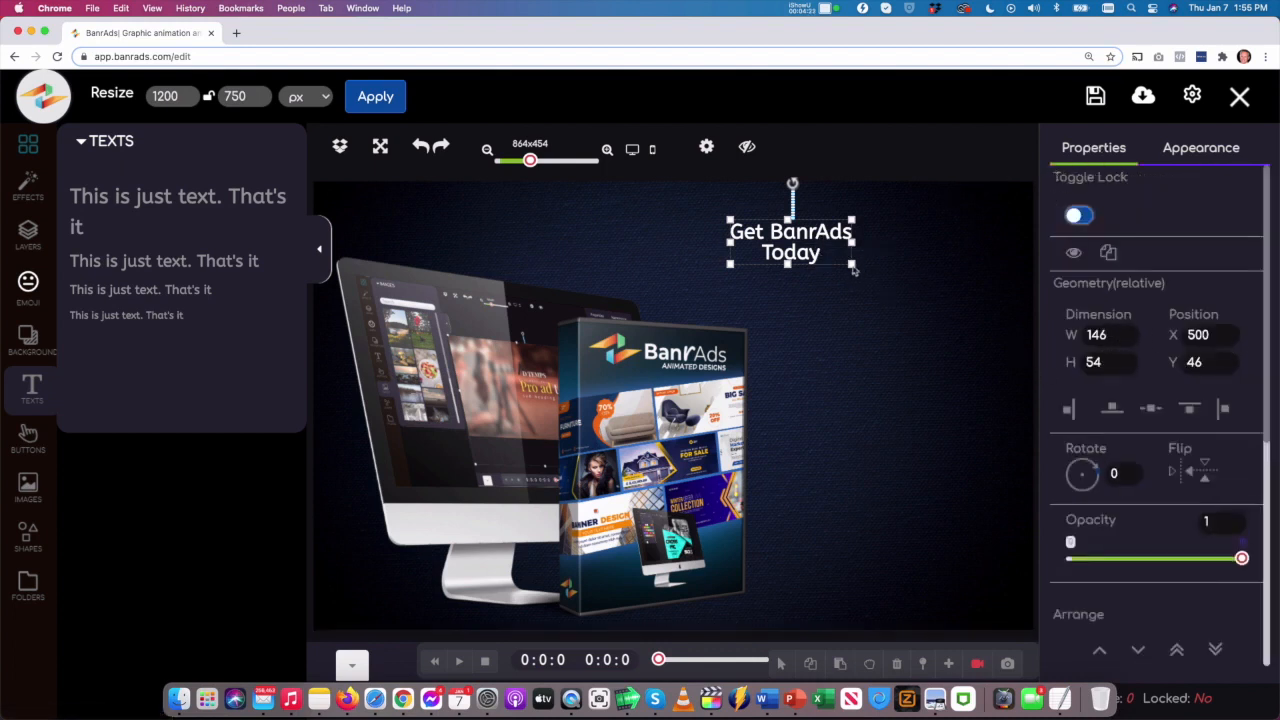
left_click_drag(860, 283, 890, 301)
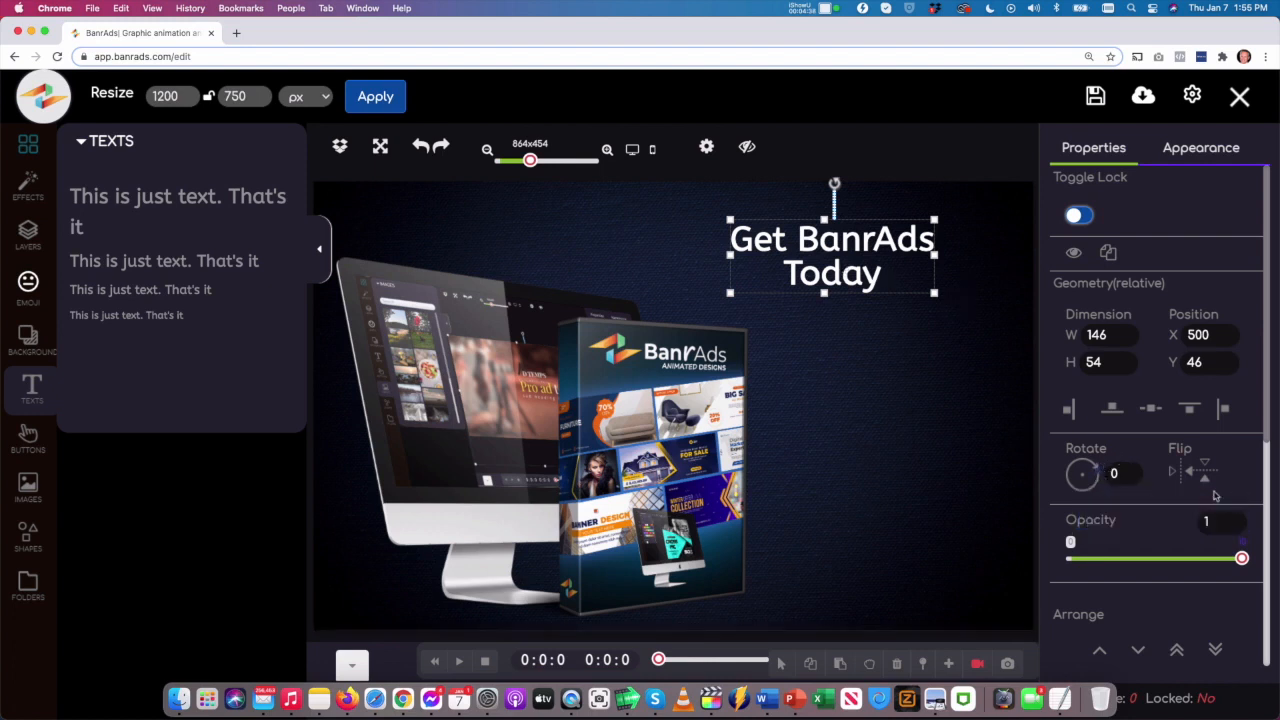
scroll(1246, 316, "down", 5)
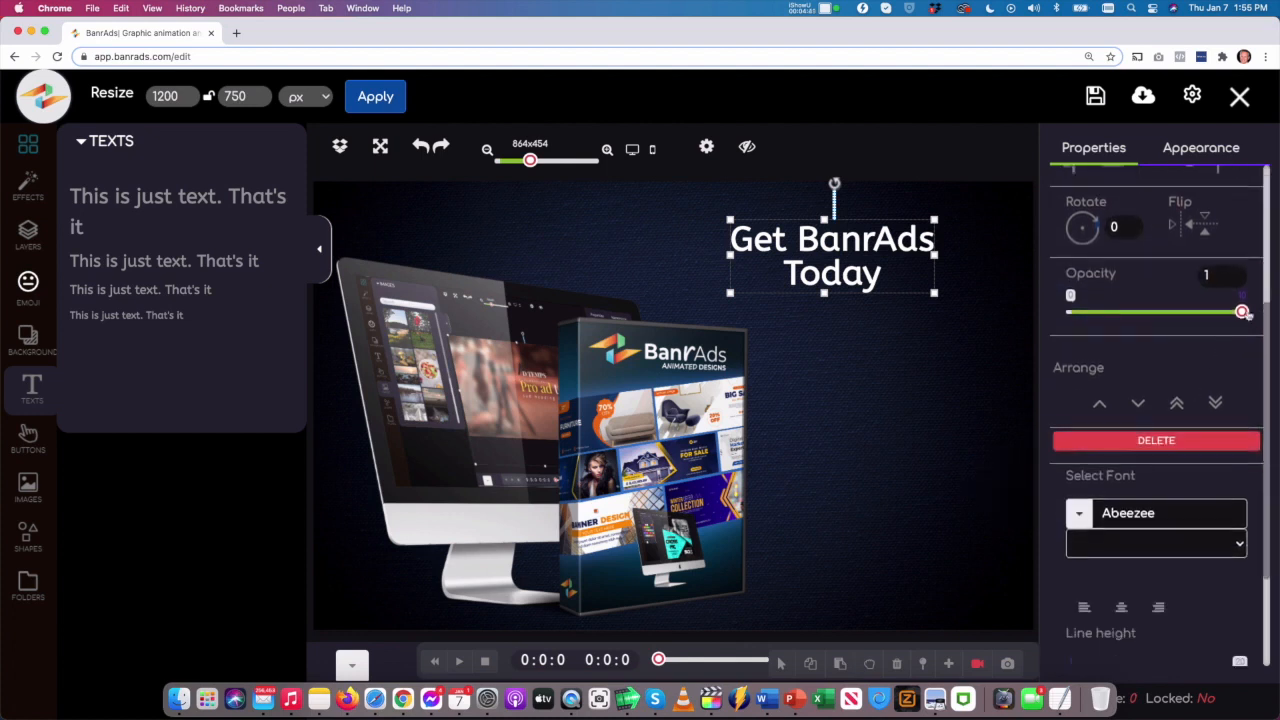
mouse_move(1241, 313)
left_mouse_down()
mouse_move(1141, 314)
mouse_move(1245, 313)
left_mouse_up()
scroll(1105, 365, "down", 1)
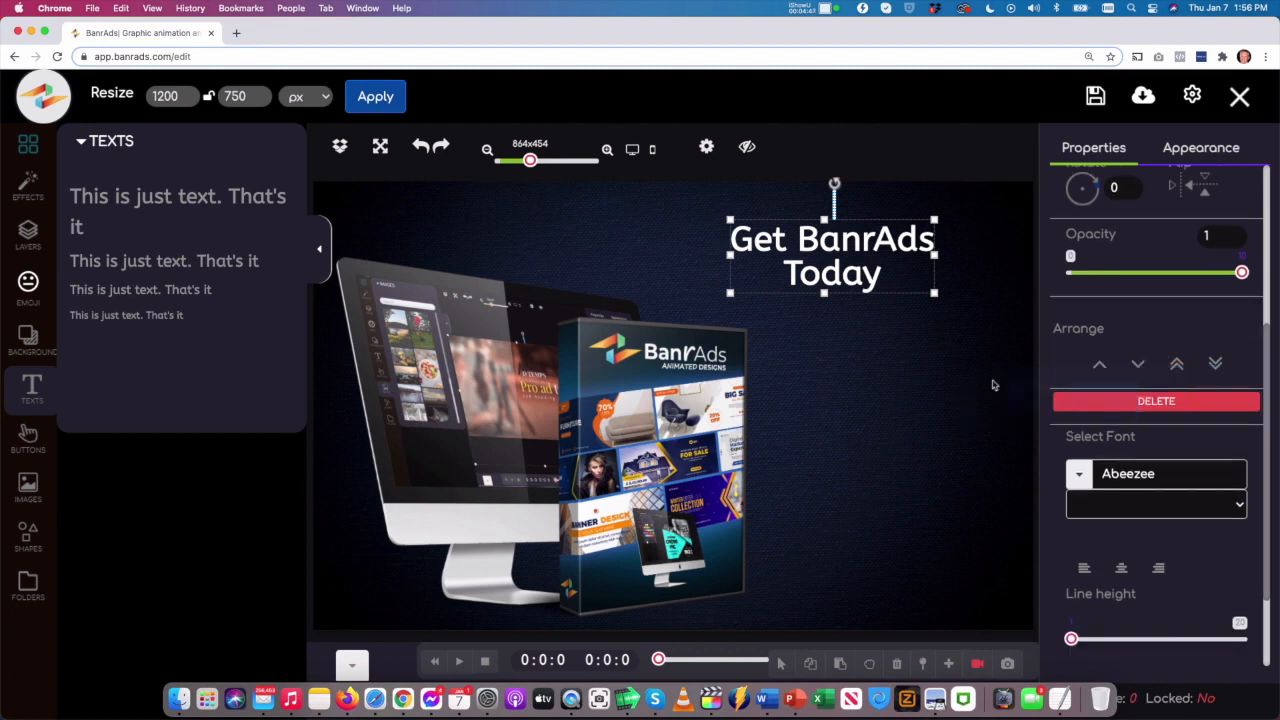
right_click(689, 405)
mouse_move(766, 537)
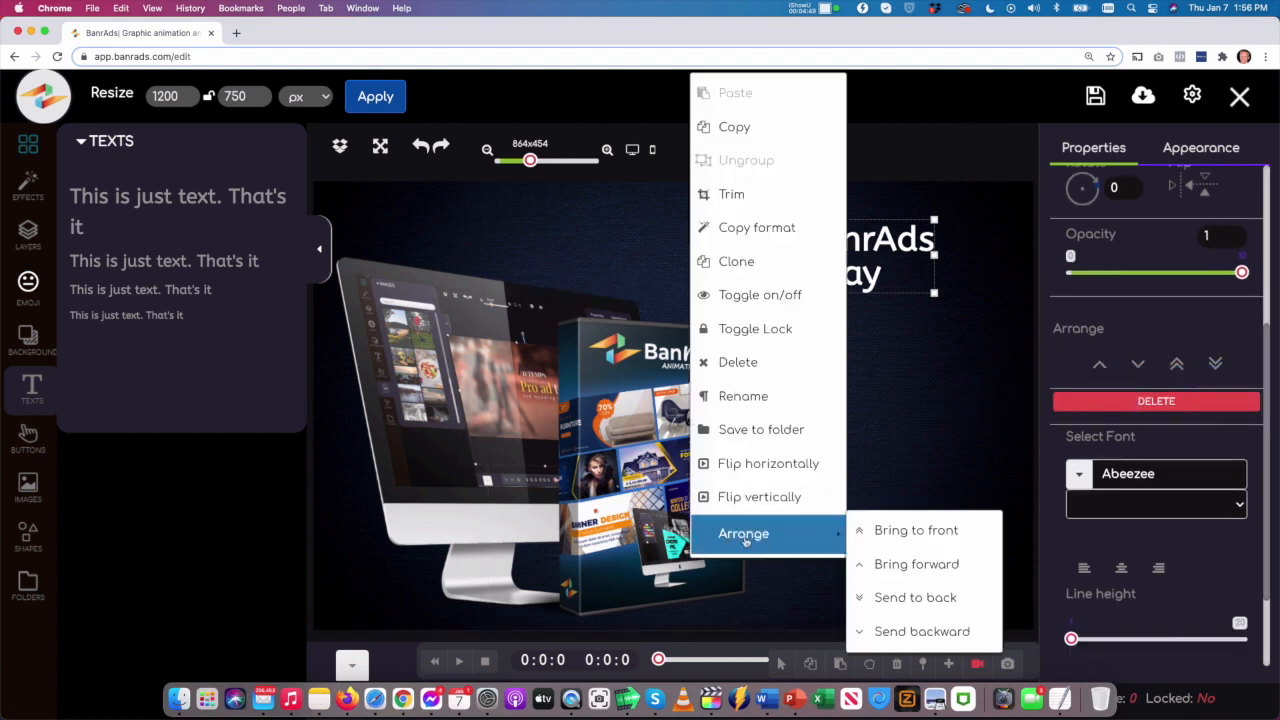
left_click(1128, 327)
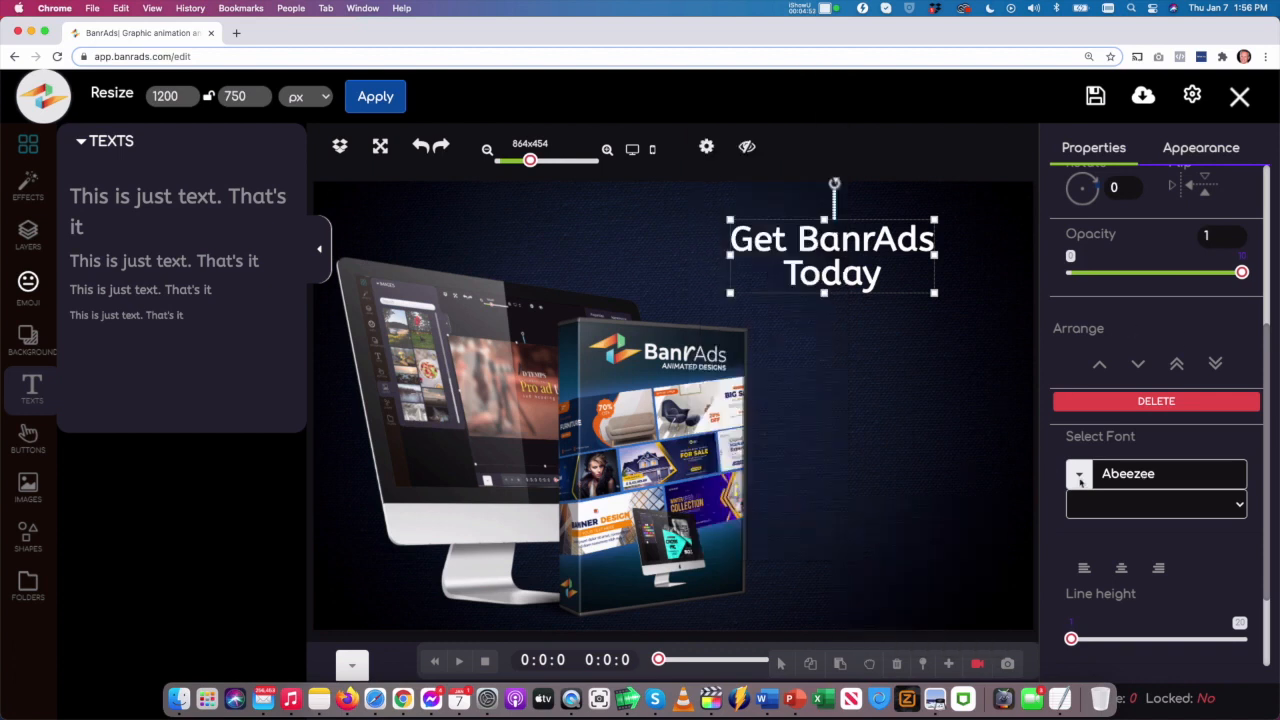
Change the headline's font to Montserrat with the Montserrat Bold variation.
left_click(1080, 478)
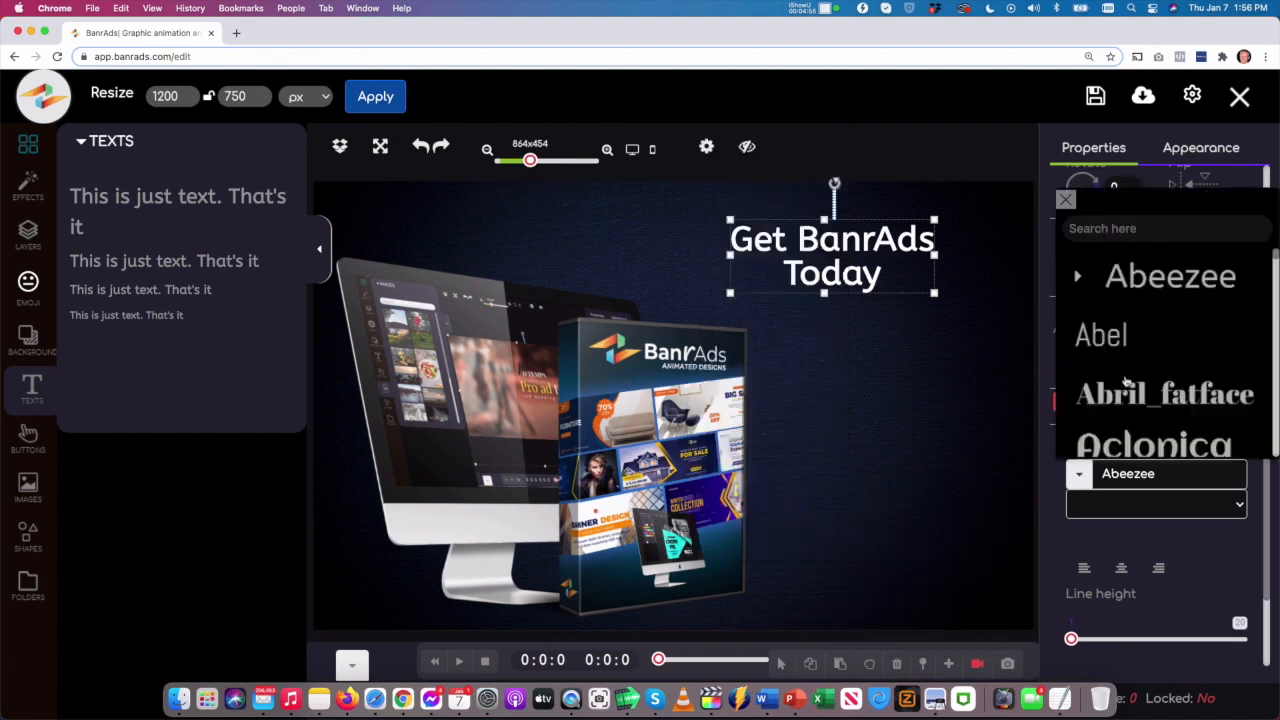
left_click(1111, 231)
type("Montser")
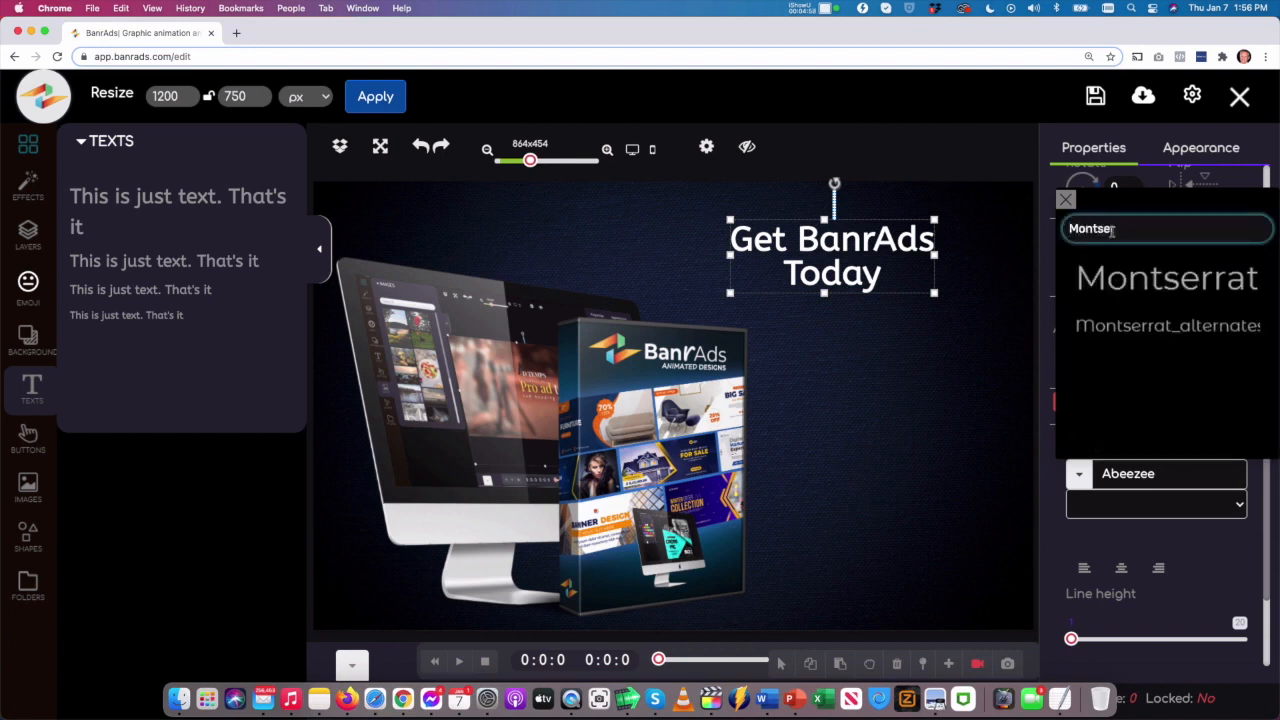
left_click(1157, 278)
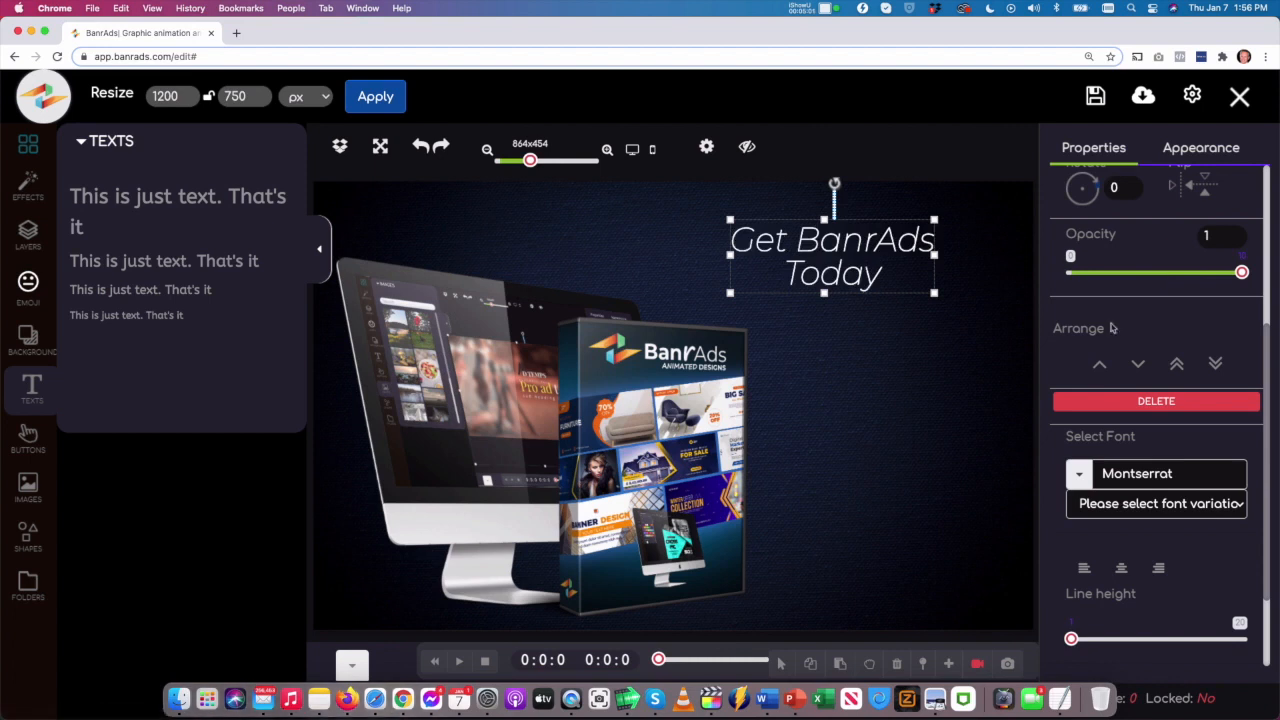
left_click(1135, 504)
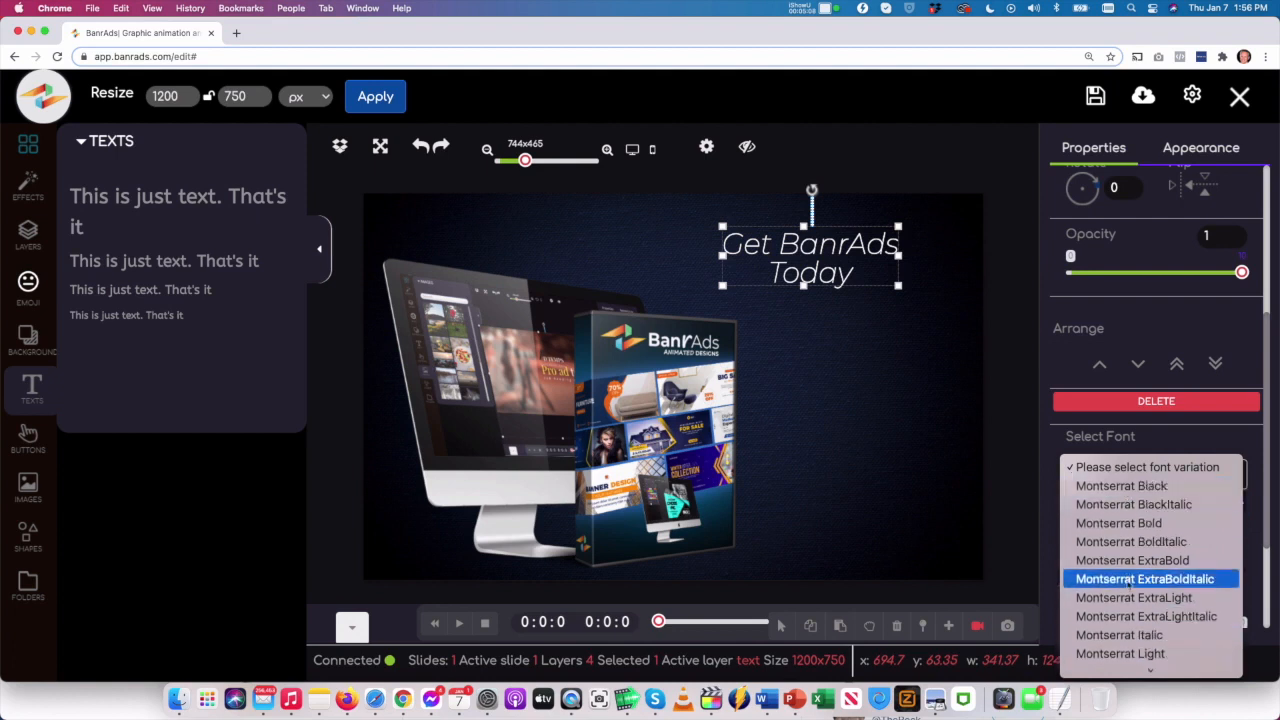
left_click(1134, 524)
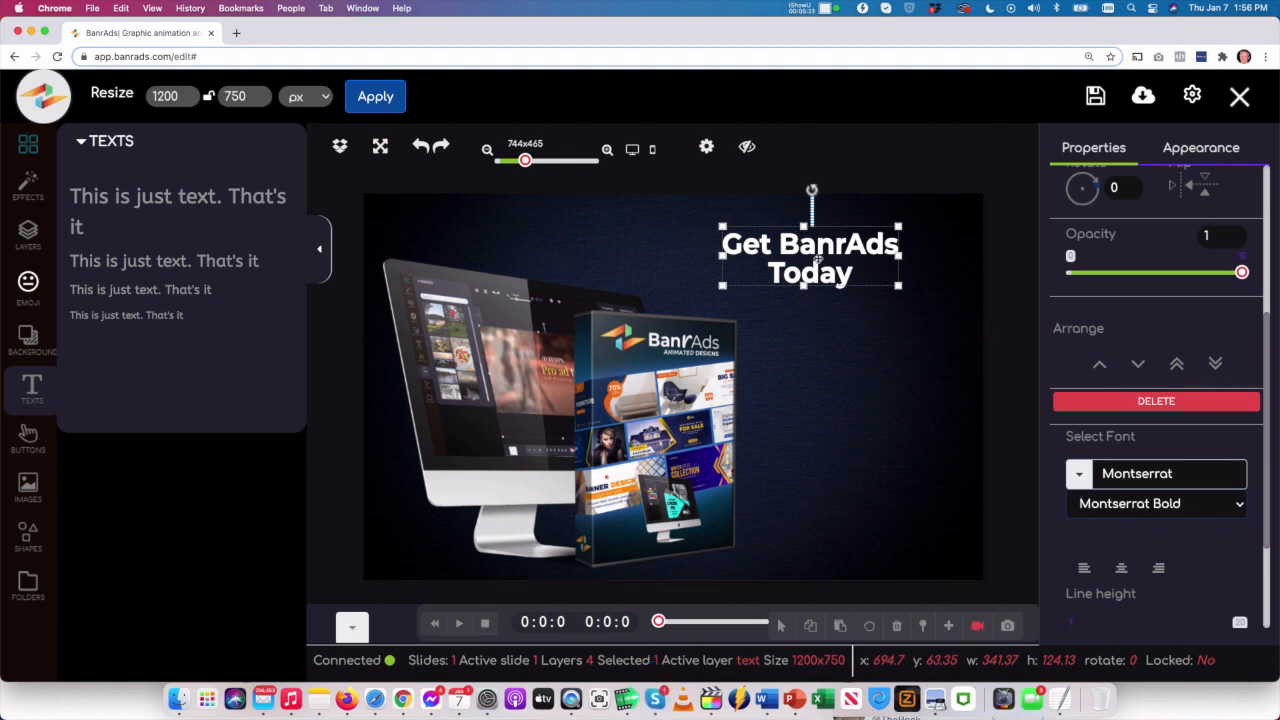
Place the animated explosion emoji below the headline's end and enlarge it to about 135 × 135 px.
left_click(30, 285)
left_click(165, 182)
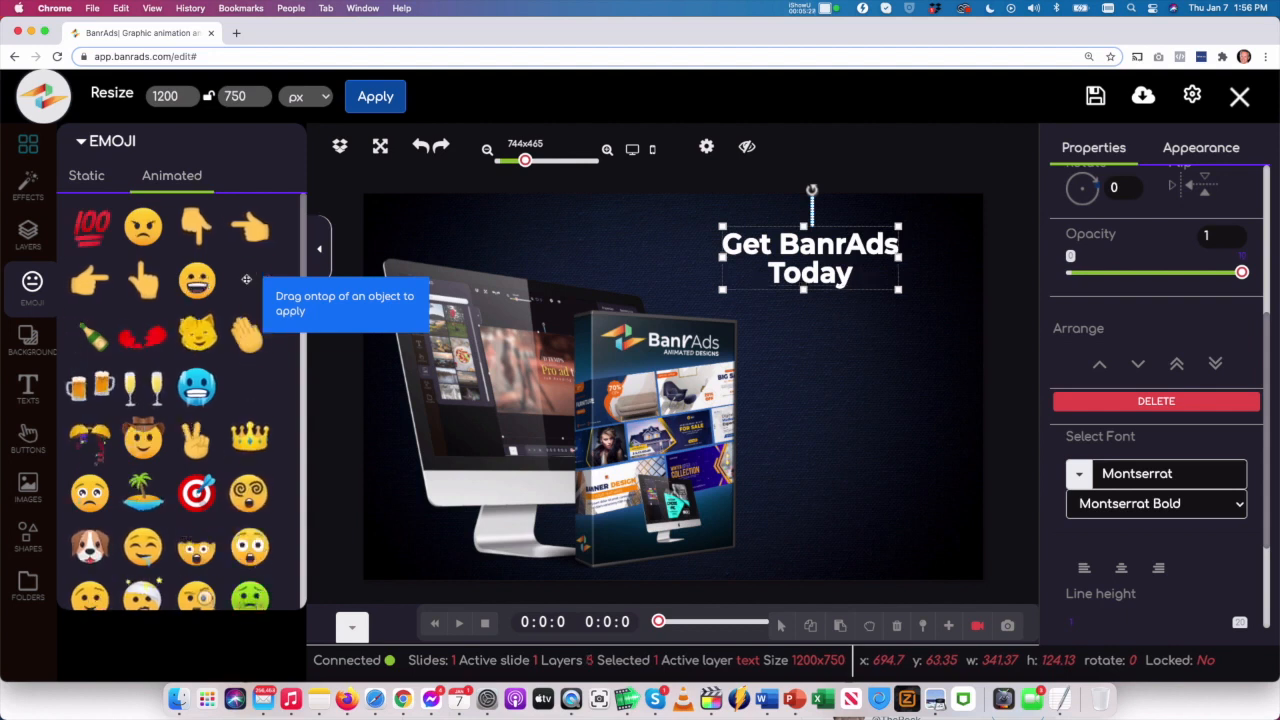
left_click_drag(676, 387, 901, 326)
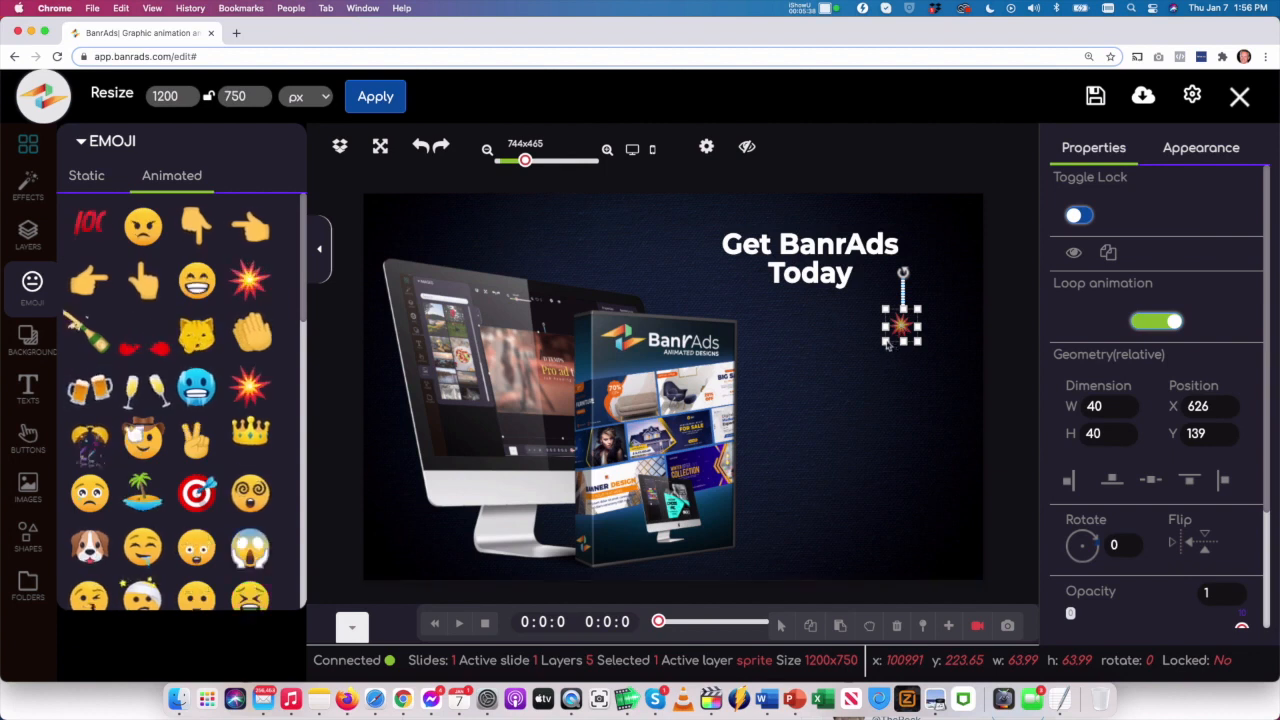
left_click_drag(887, 344, 849, 380)
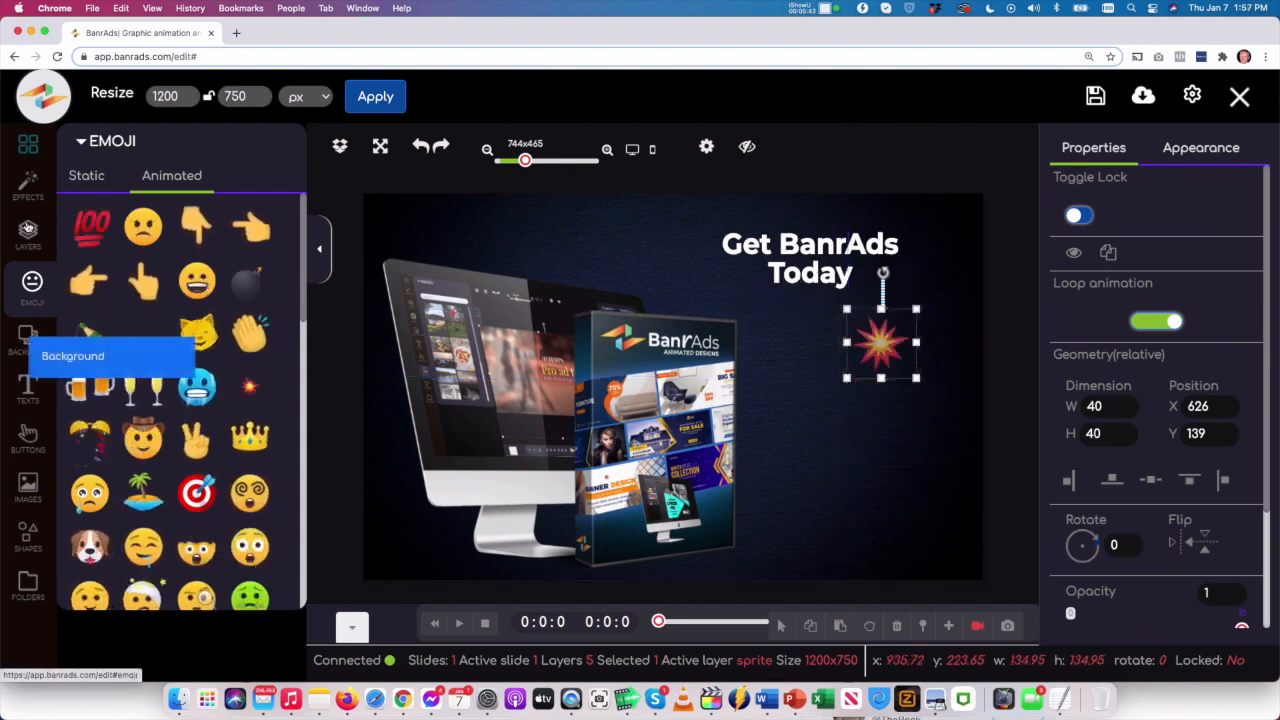
left_click(30, 390)
left_click(31, 432)
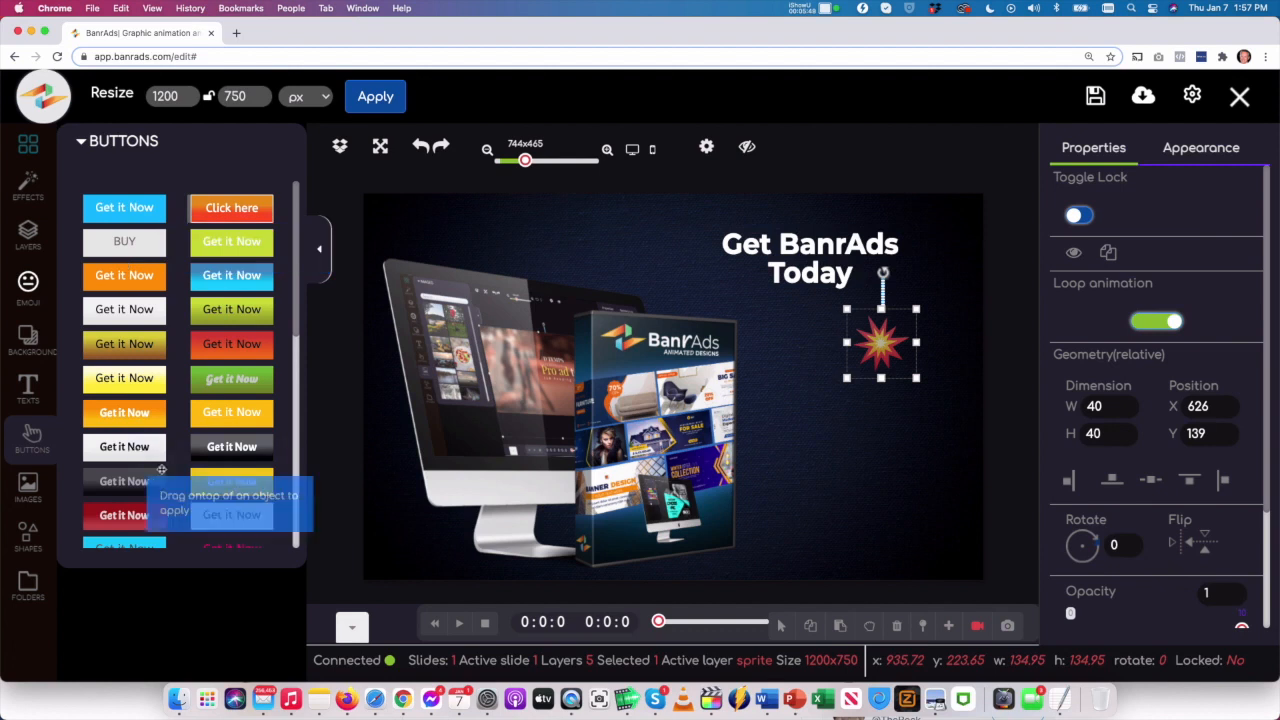
left_click(28, 487)
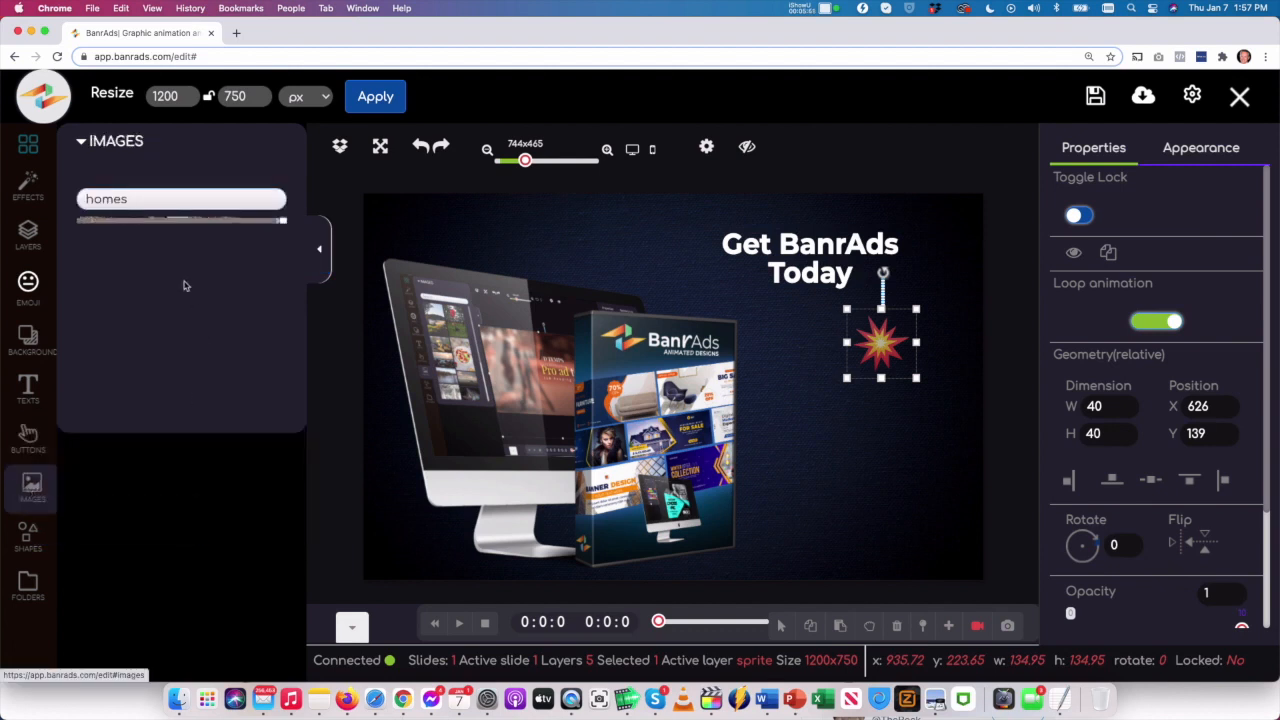
Add the Banner 12 shape to the canvas above the product box and fill it with solid colour #00c9ff.
left_click(29, 536)
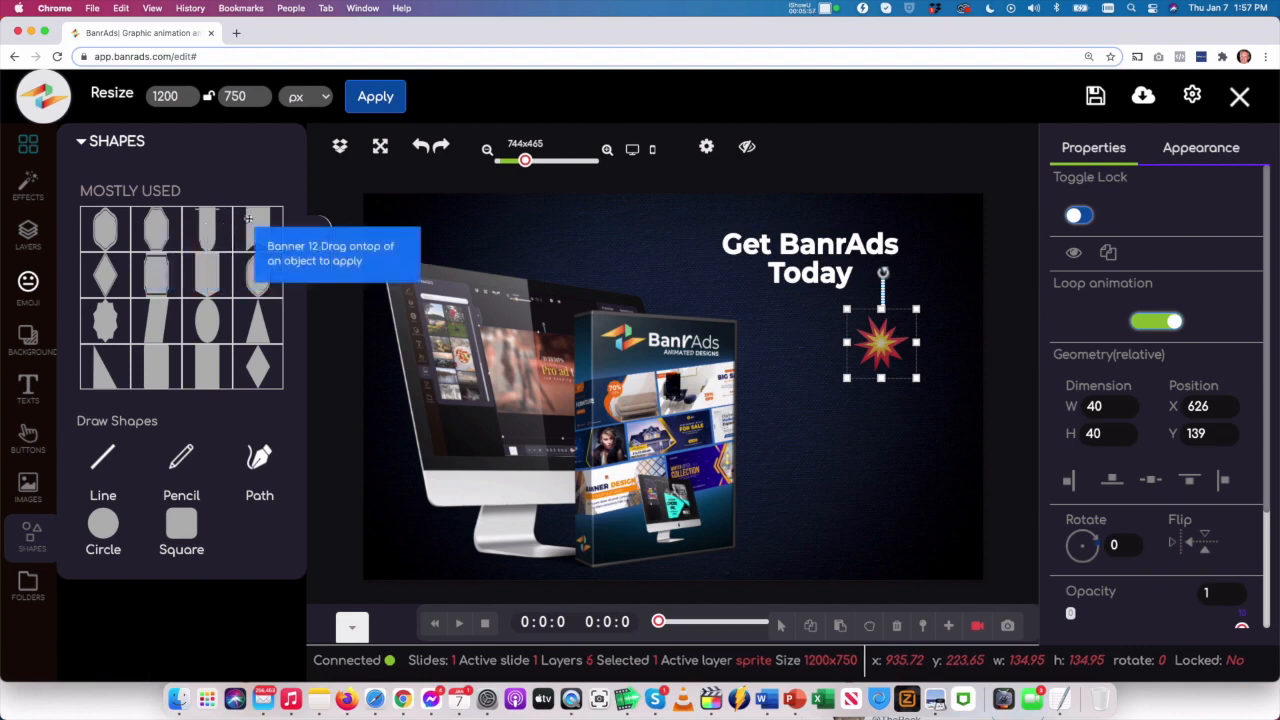
left_click_drag(441, 234, 662, 233)
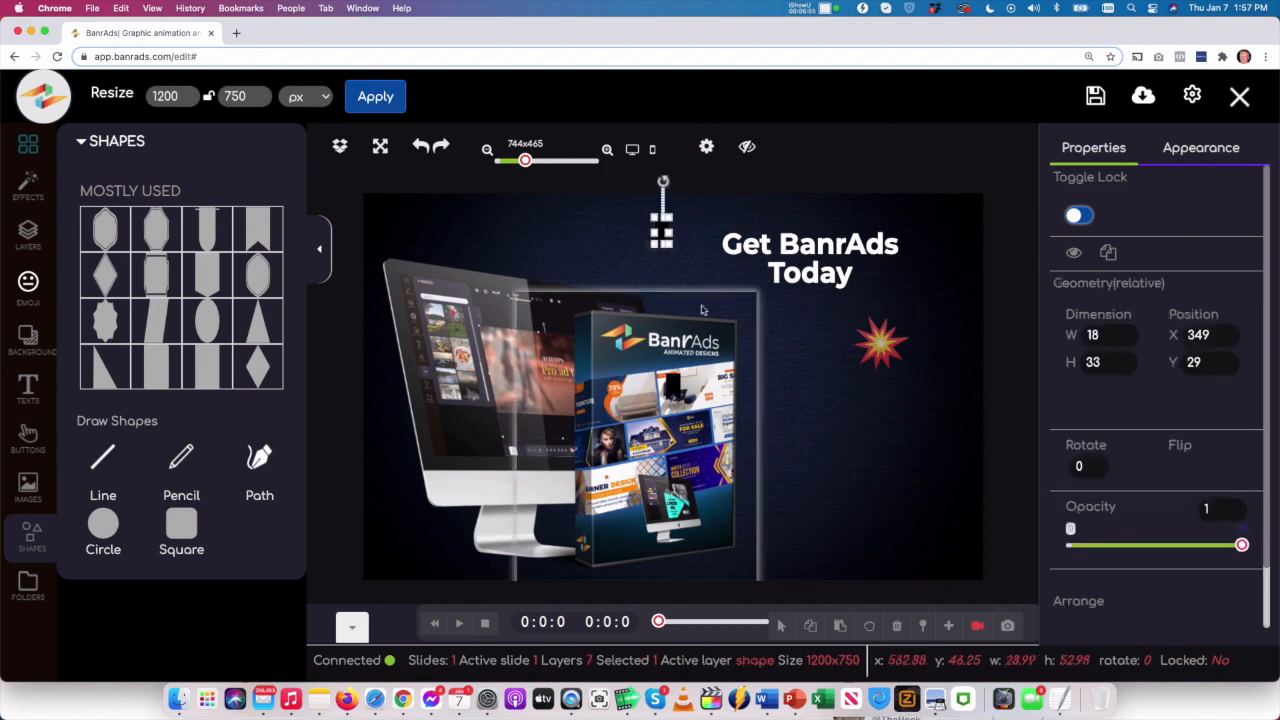
left_click(1229, 148)
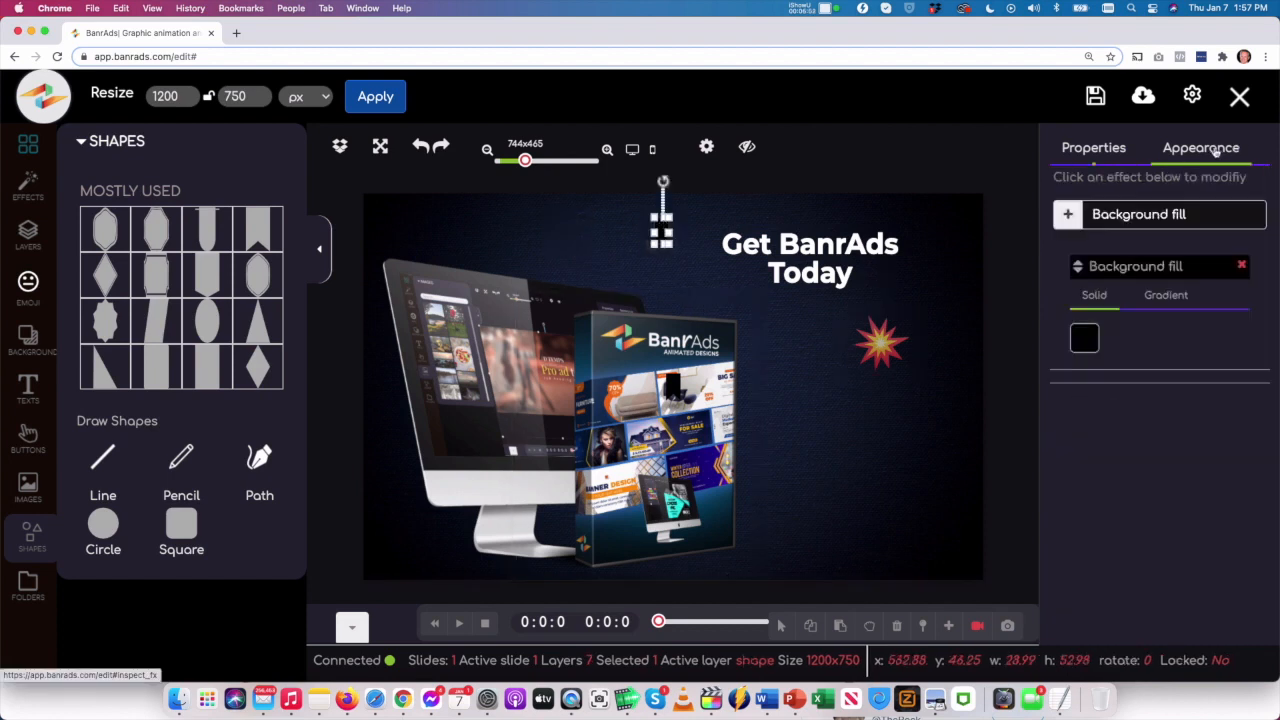
left_click(1087, 341)
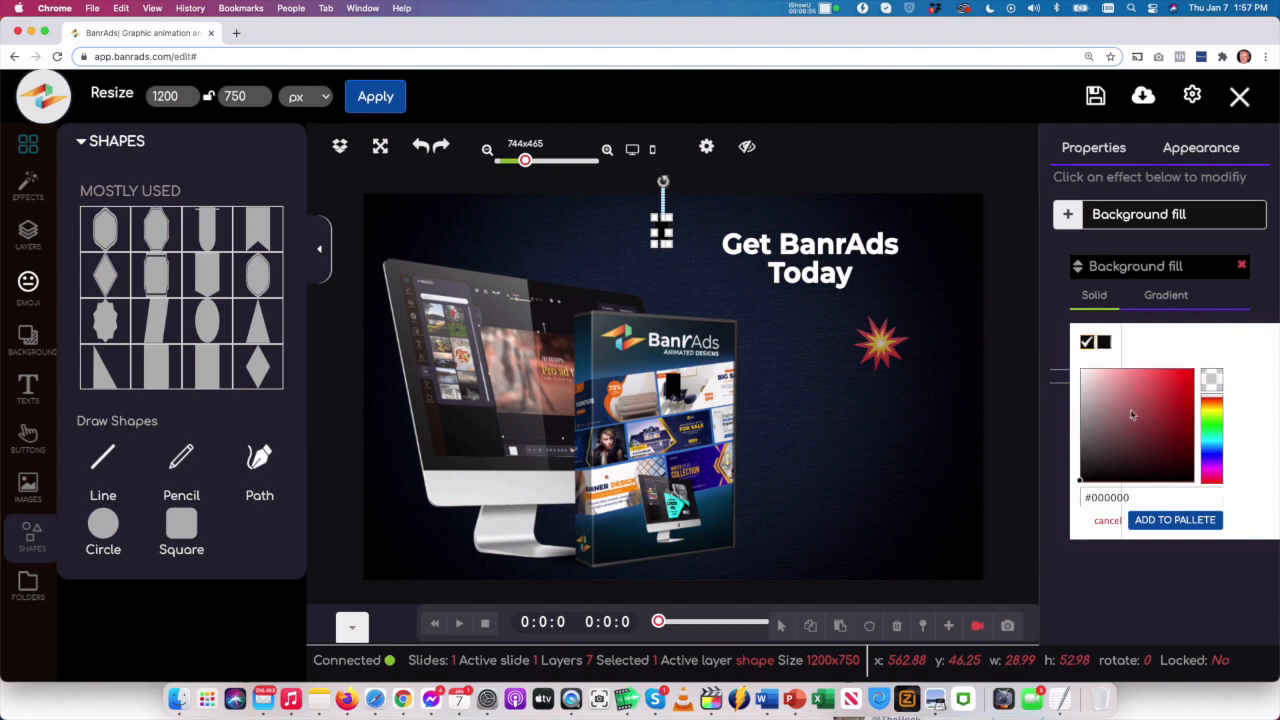
left_click(1214, 453)
left_click_drag(1214, 452, 1194, 365)
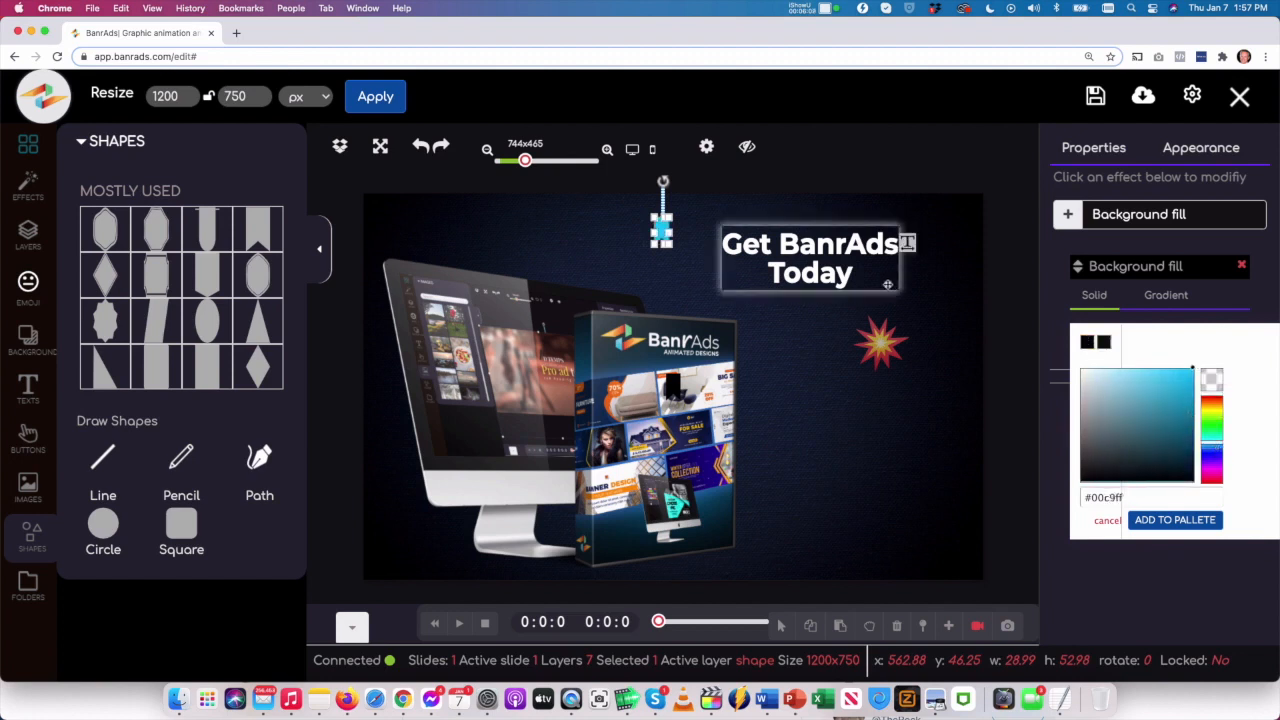
Move the blue banner over the headline and enlarge it to about 429 × 284 px.
left_click_drag(662, 232, 707, 330)
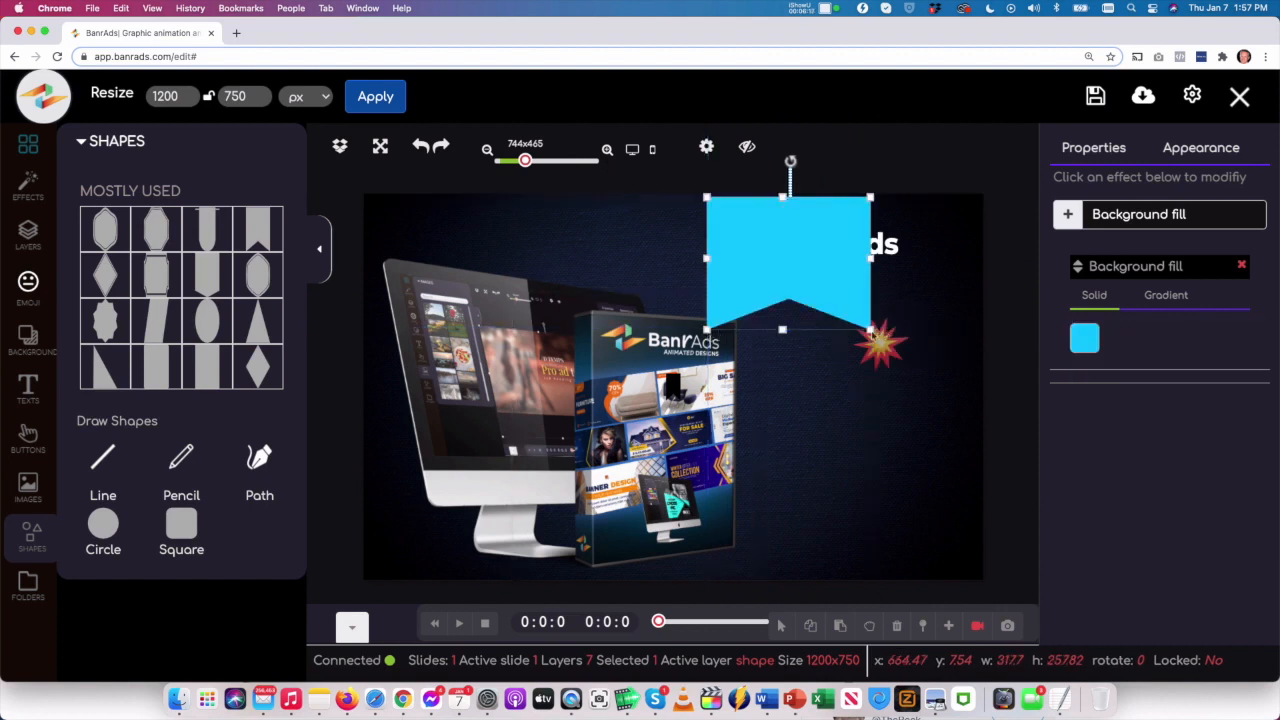
left_click_drag(873, 335, 930, 348)
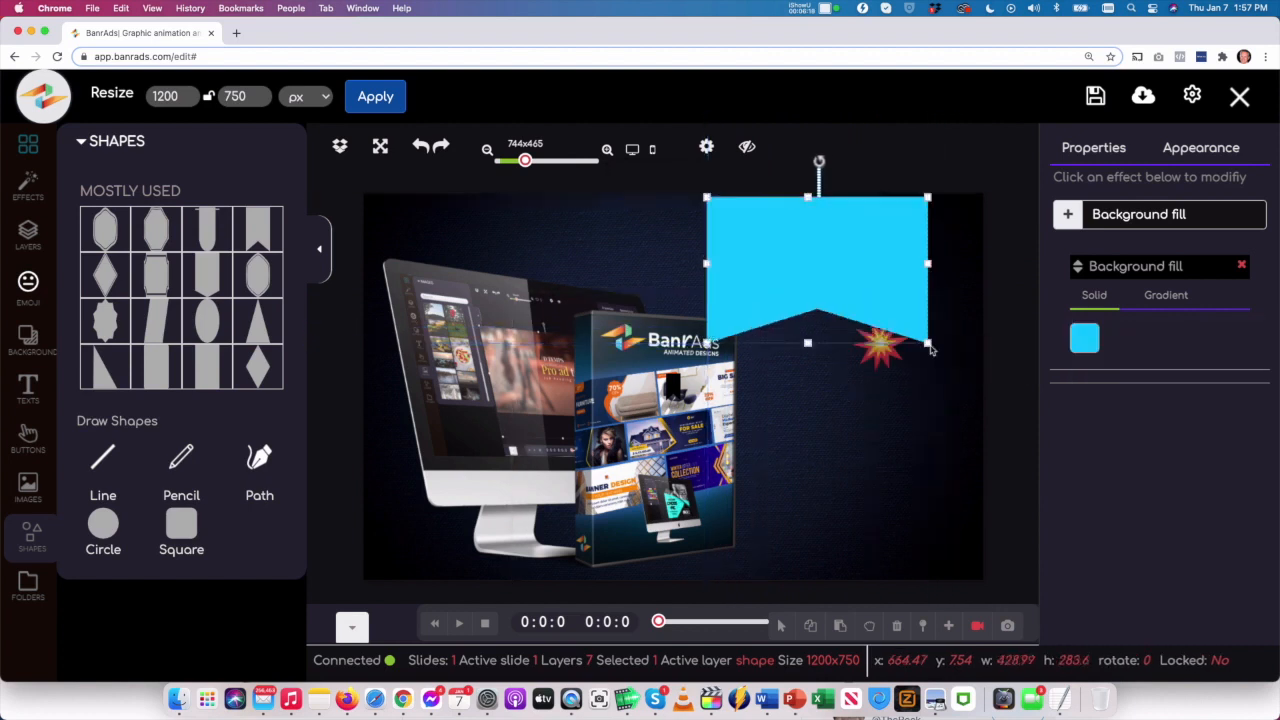
Send the blue banner behind the emoji and headline text, and shift it slightly left to centre it around the headline.
right_click(853, 262)
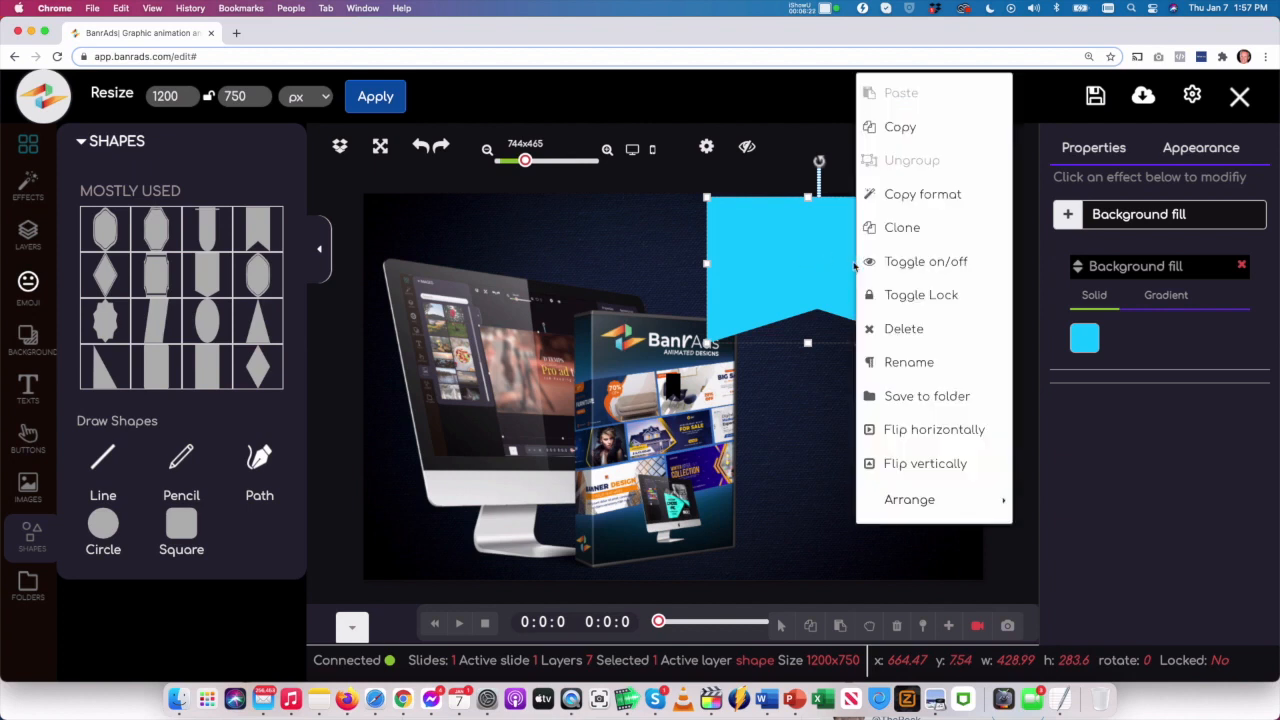
mouse_move(889, 497)
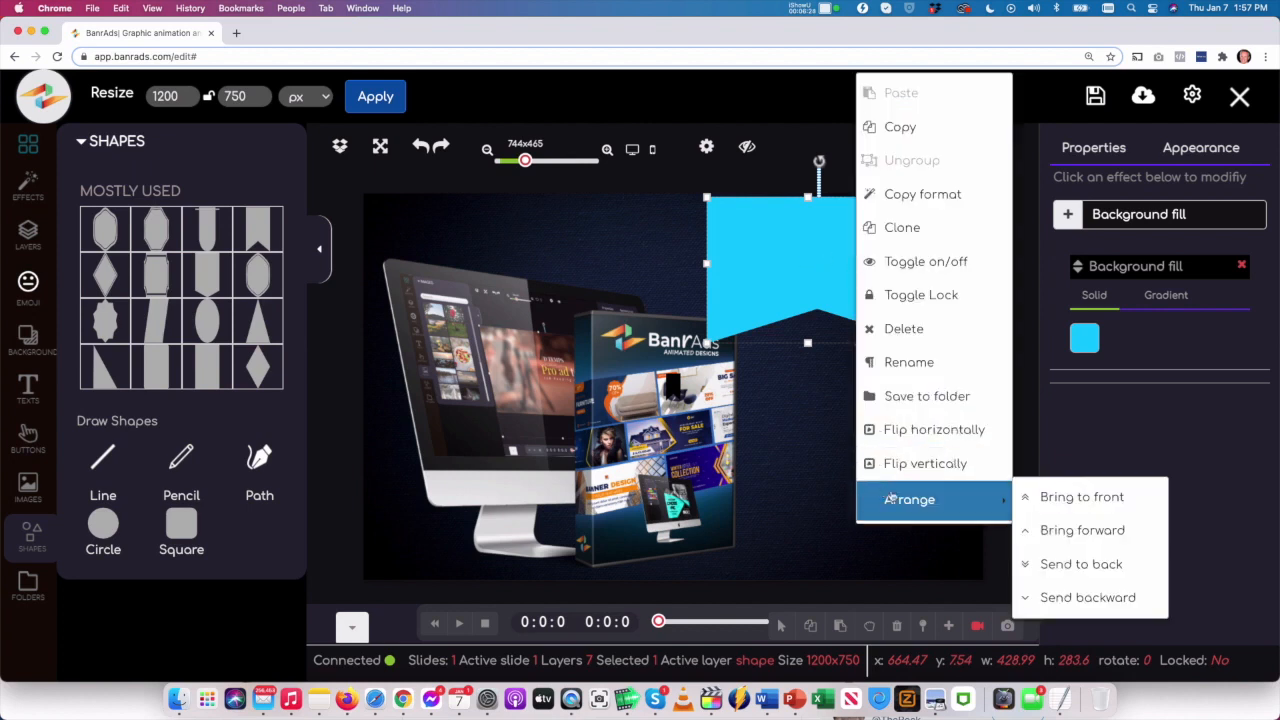
left_click(1080, 598)
right_click(822, 254)
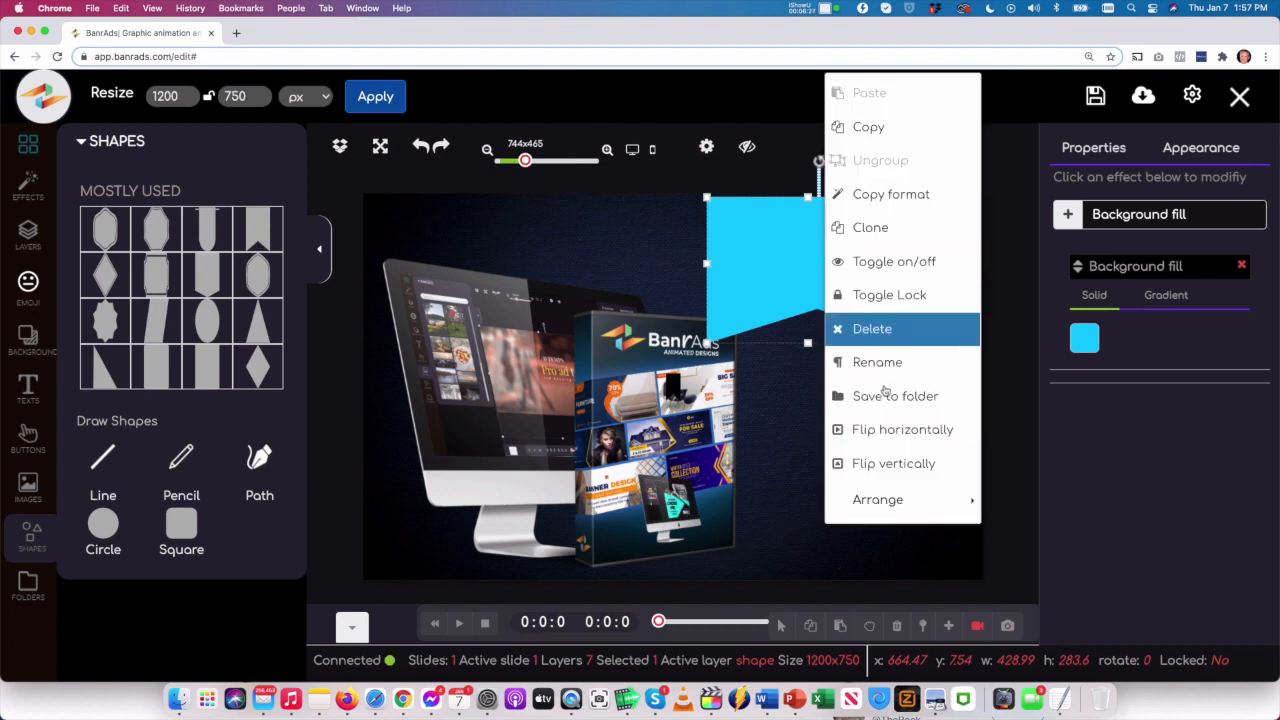
mouse_move(888, 504)
left_click(1049, 564)
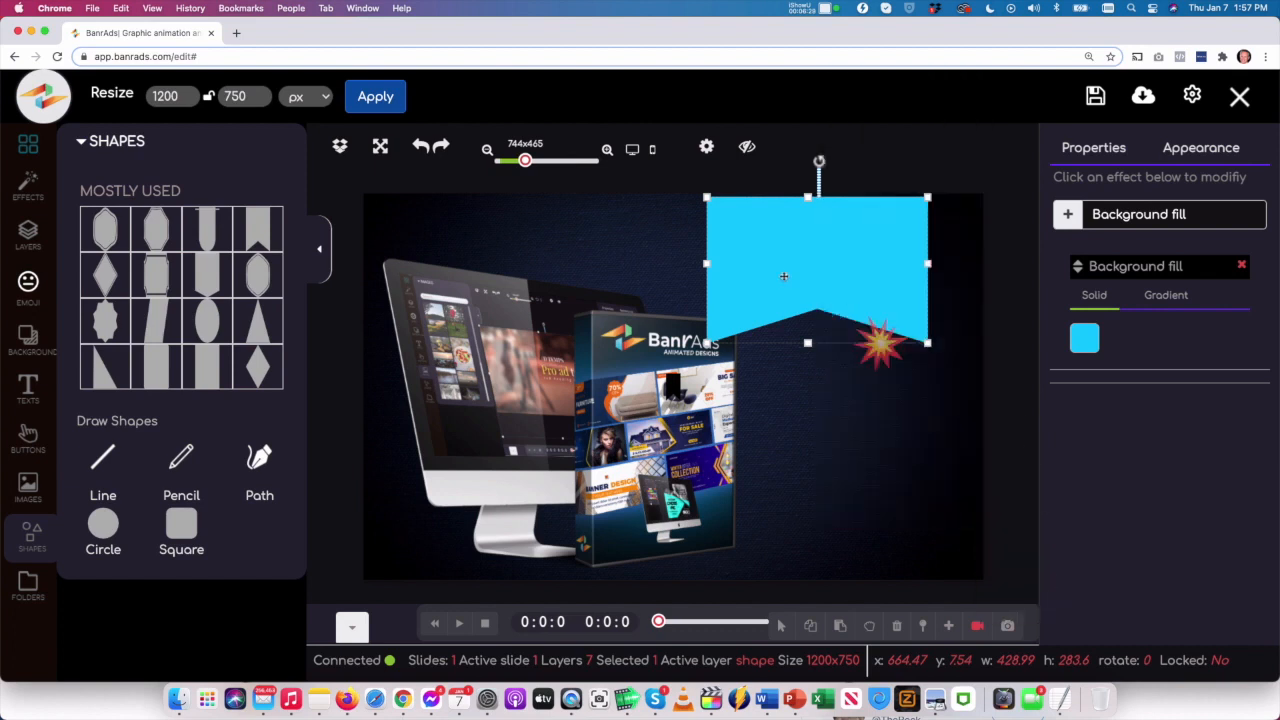
right_click(779, 273)
mouse_move(870, 500)
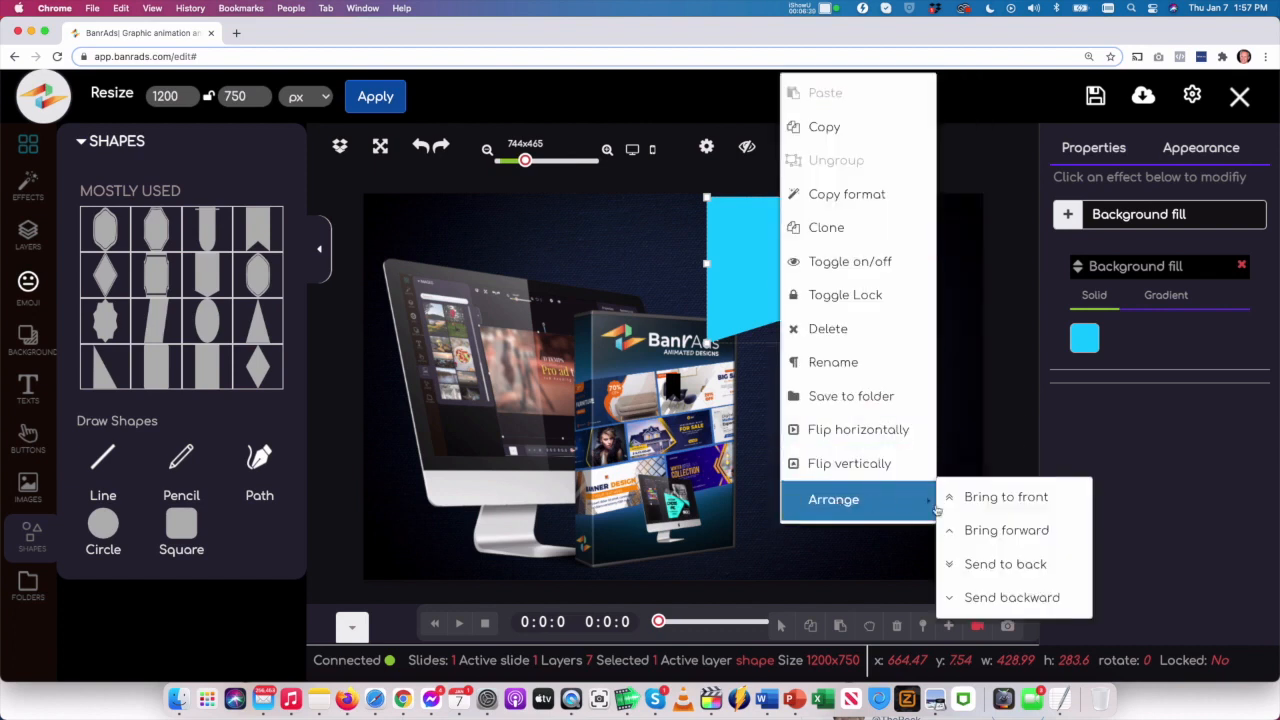
left_click(980, 606)
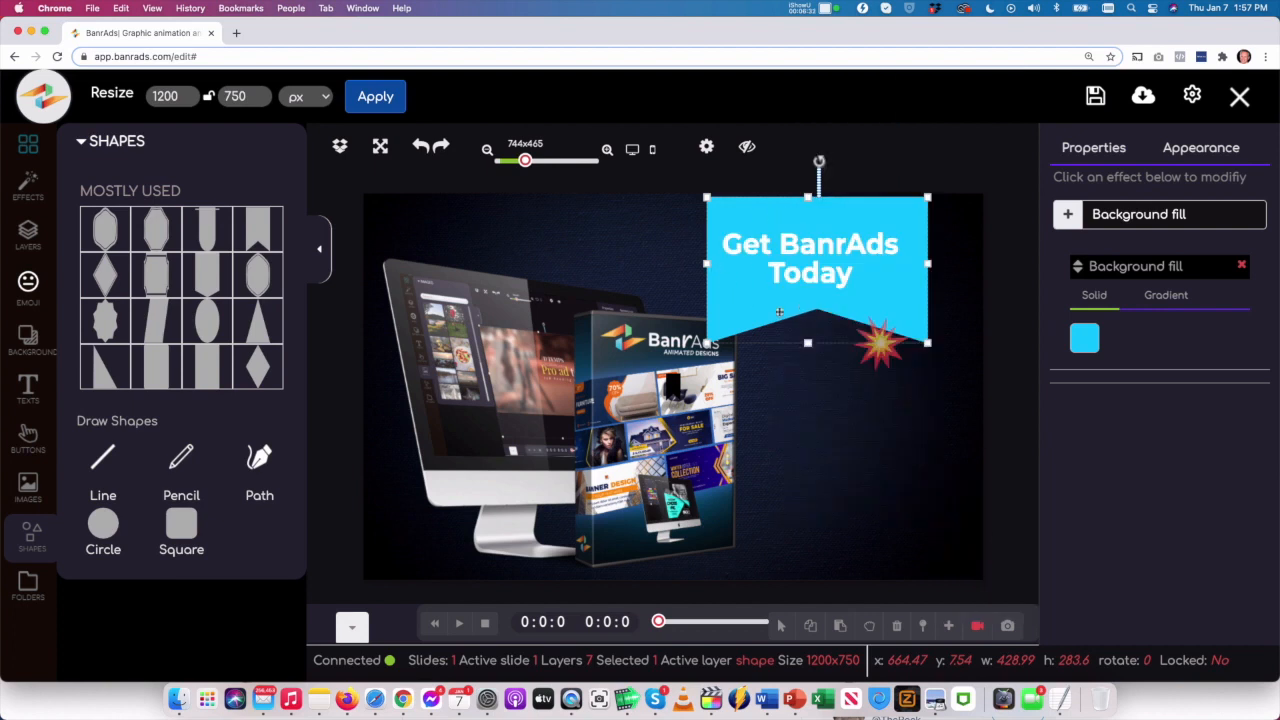
left_click_drag(749, 321, 742, 321)
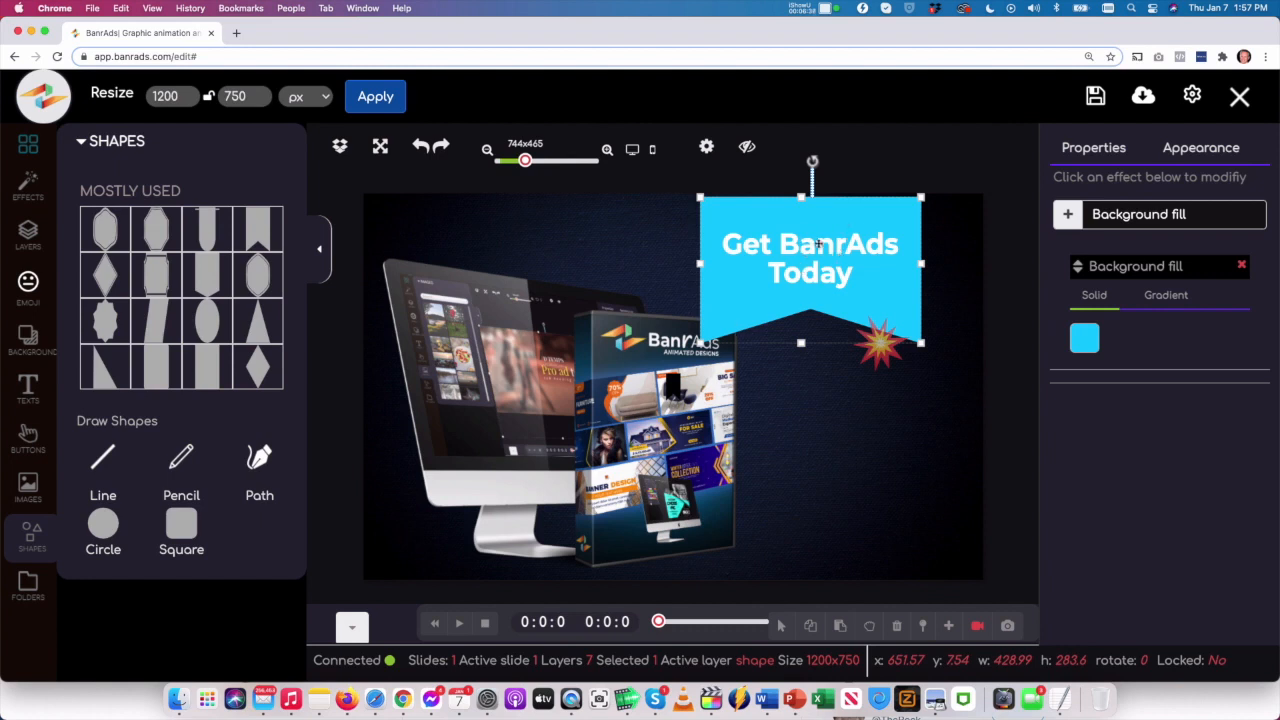
Change the "Get BanrAds Today" headline's solid fill to dark navy #001063.
left_click(30, 236)
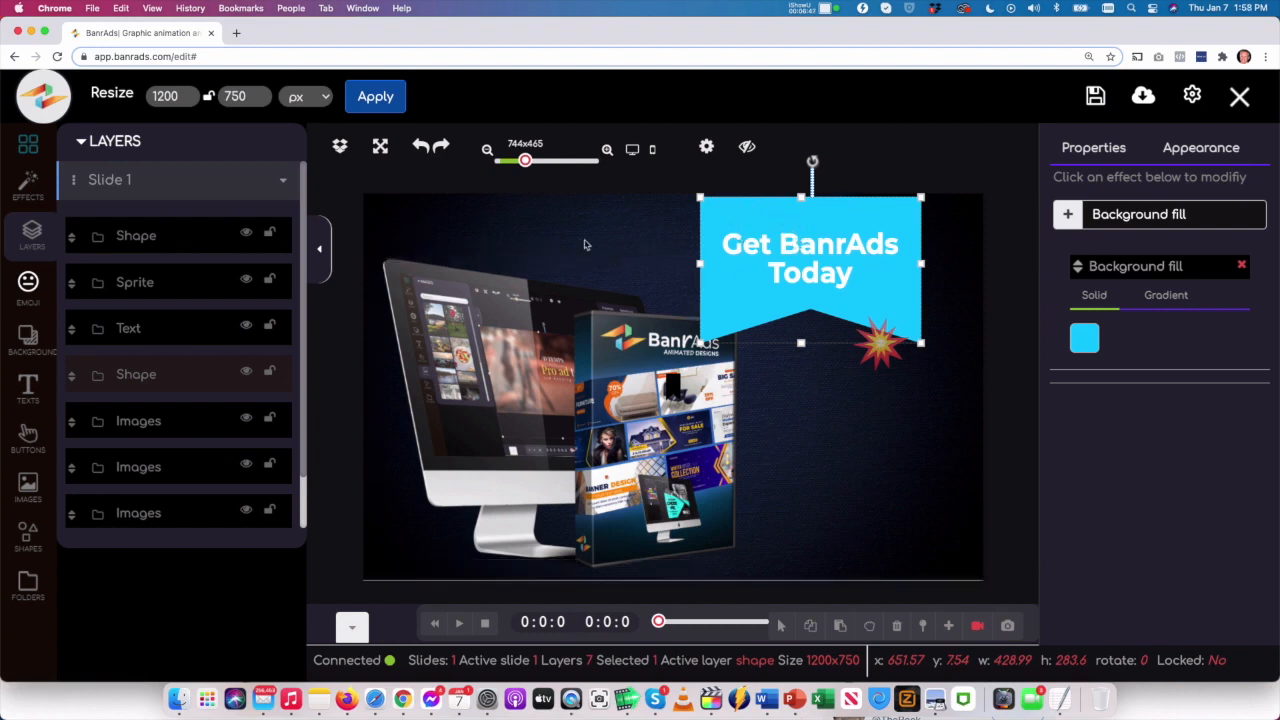
left_click(145, 333)
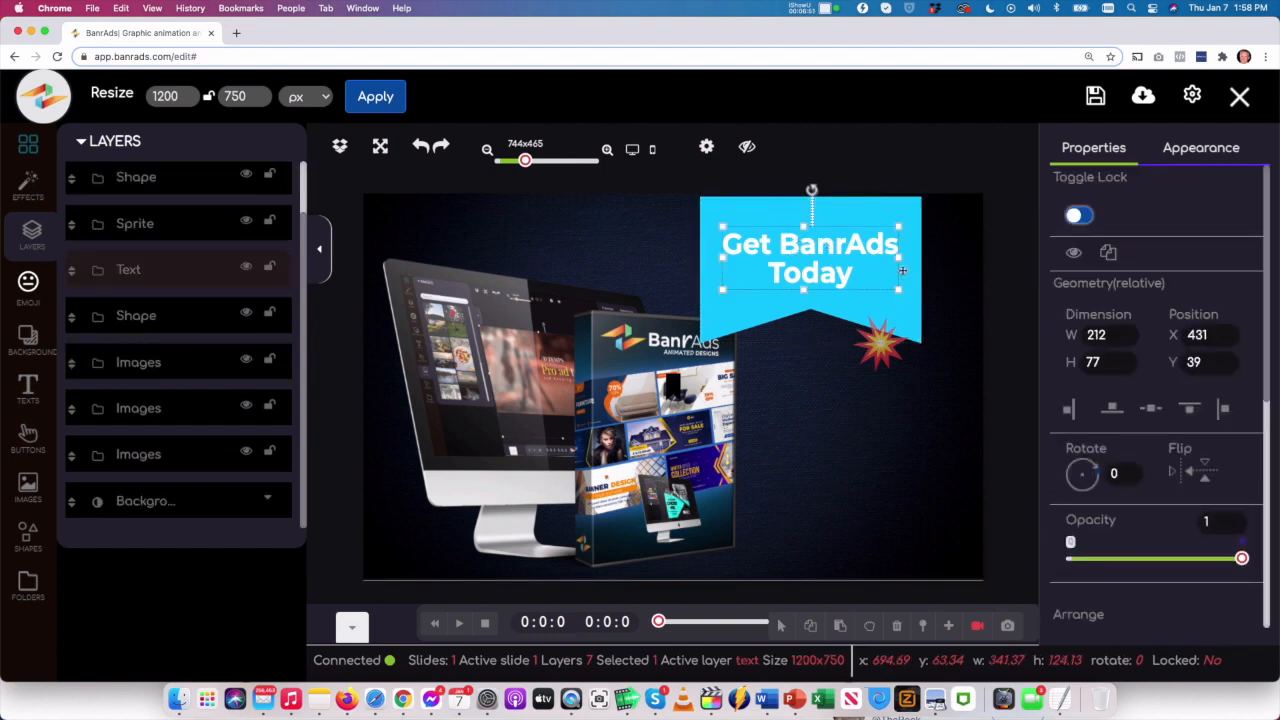
left_click(1202, 149)
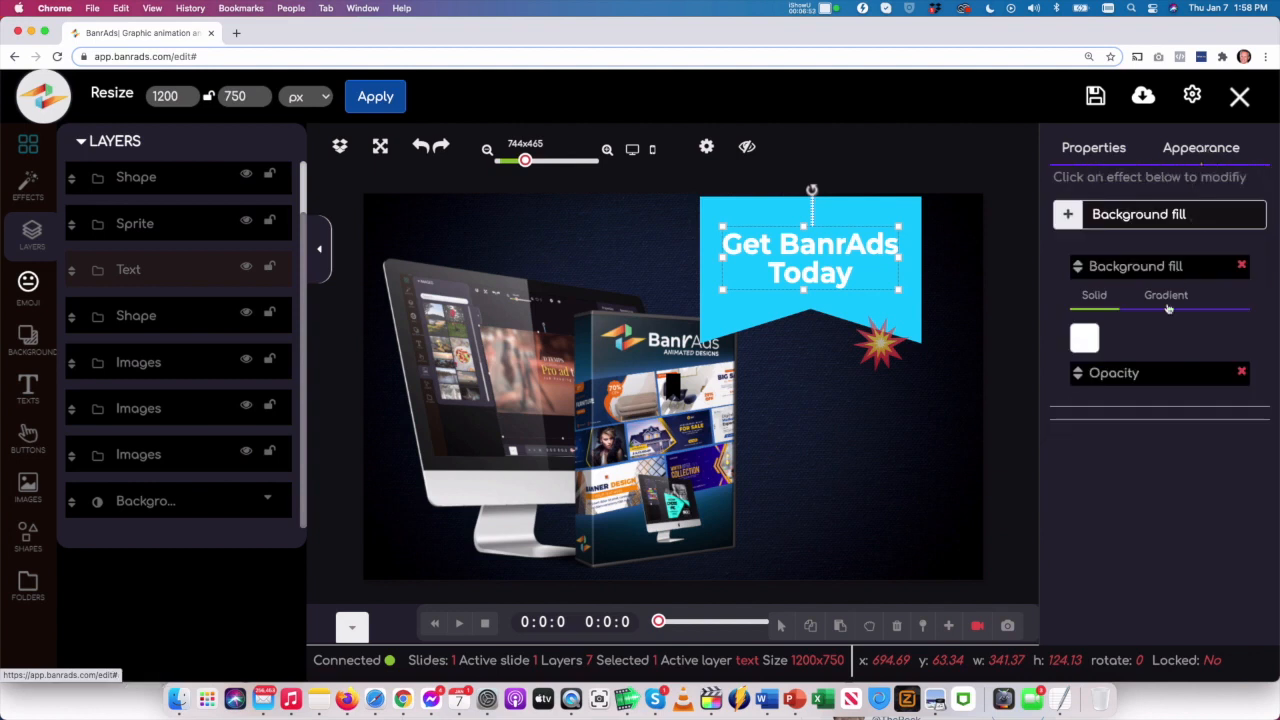
left_click(1088, 342)
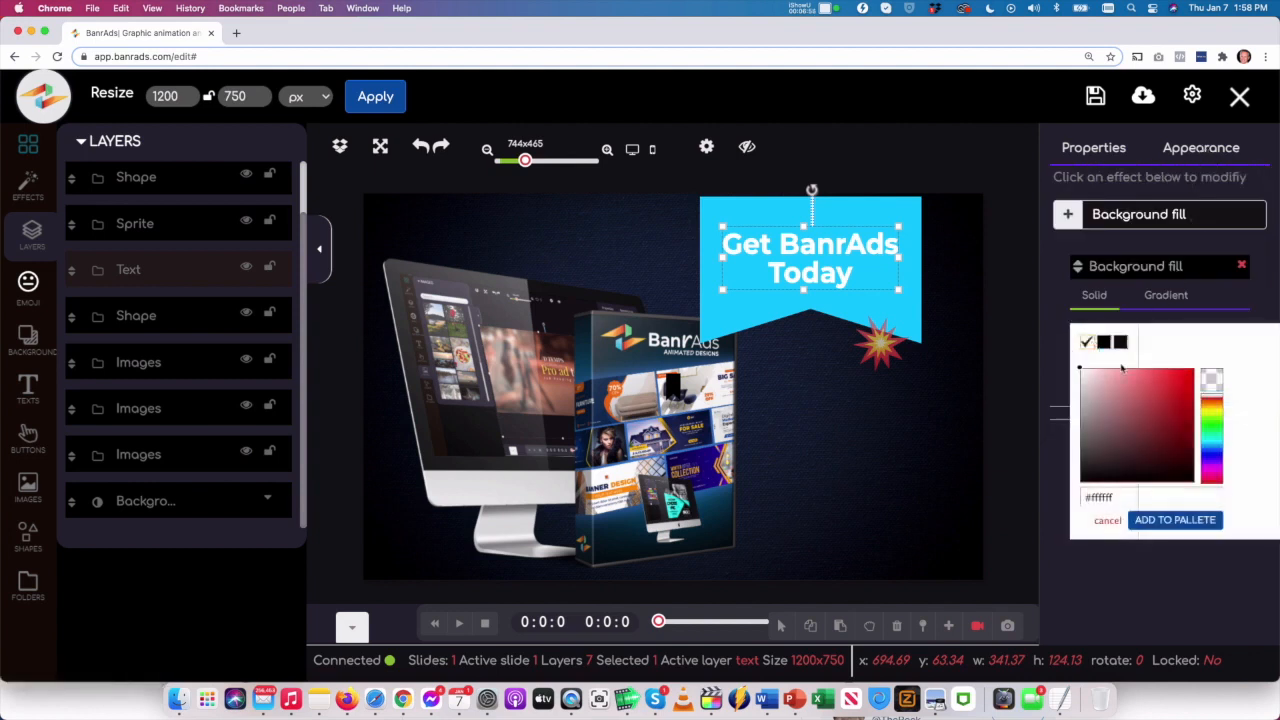
mouse_move(1215, 436)
left_mouse_down()
mouse_move(1212, 456)
mouse_move(1190, 425)
mouse_move(1196, 440)
left_mouse_up()
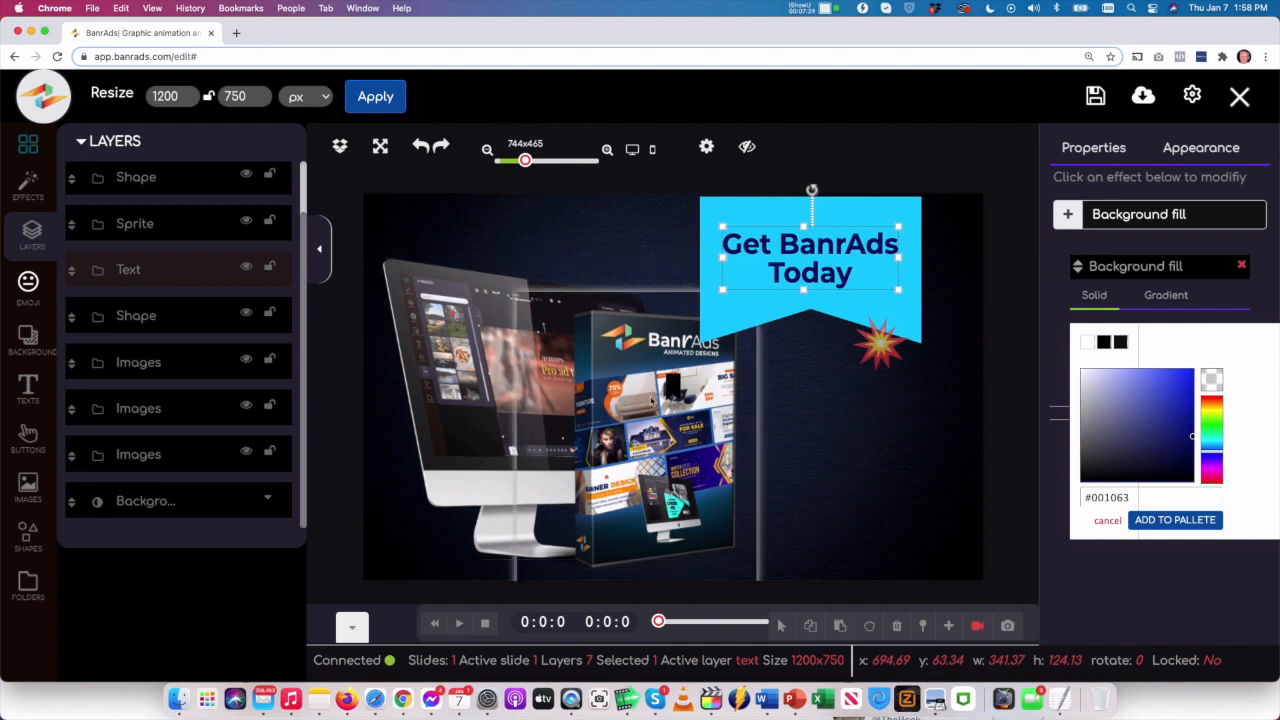
Add a Slide bottom transition with opacity to the product box on the timeline and scrub its start to preview it.
left_click(640, 416)
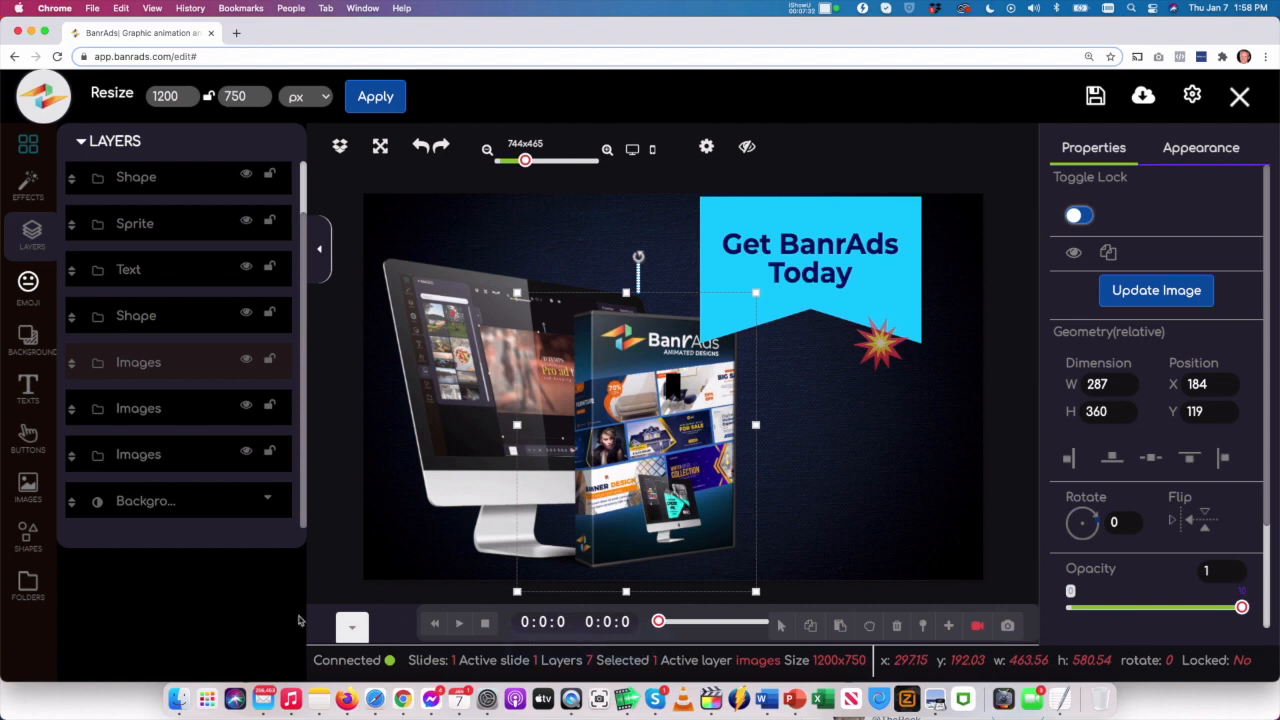
left_click(349, 628)
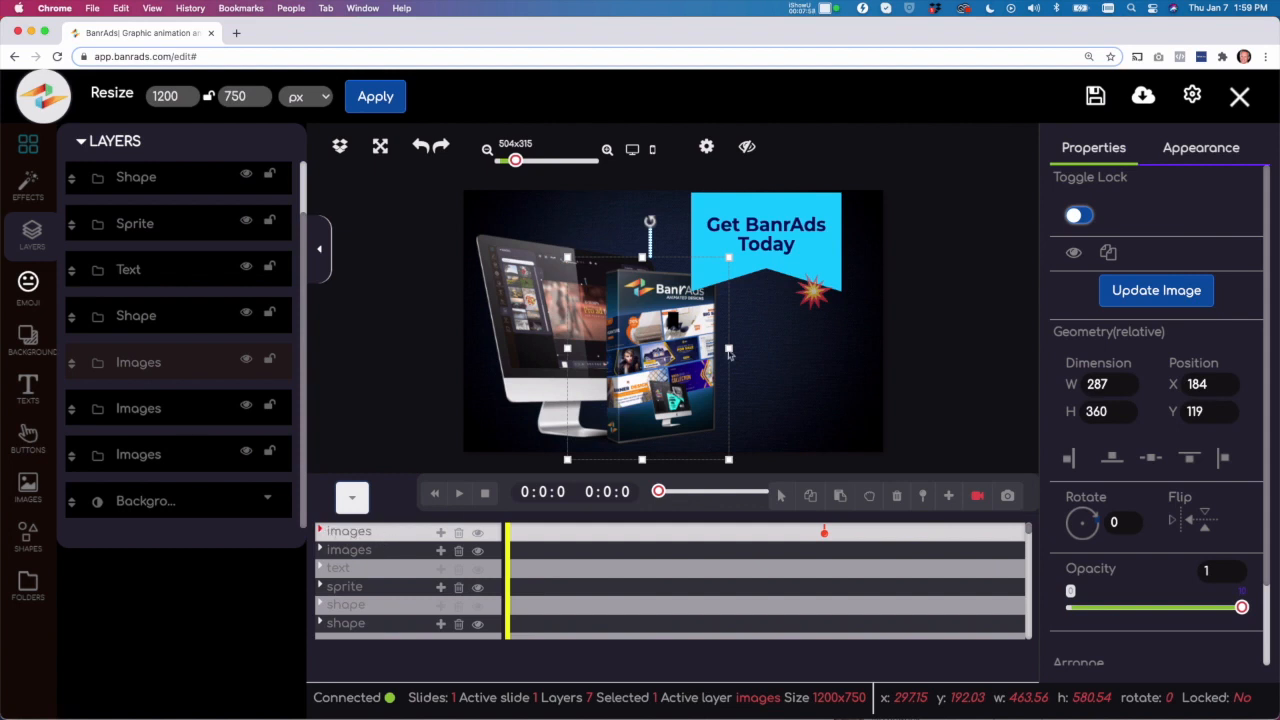
left_click(441, 533)
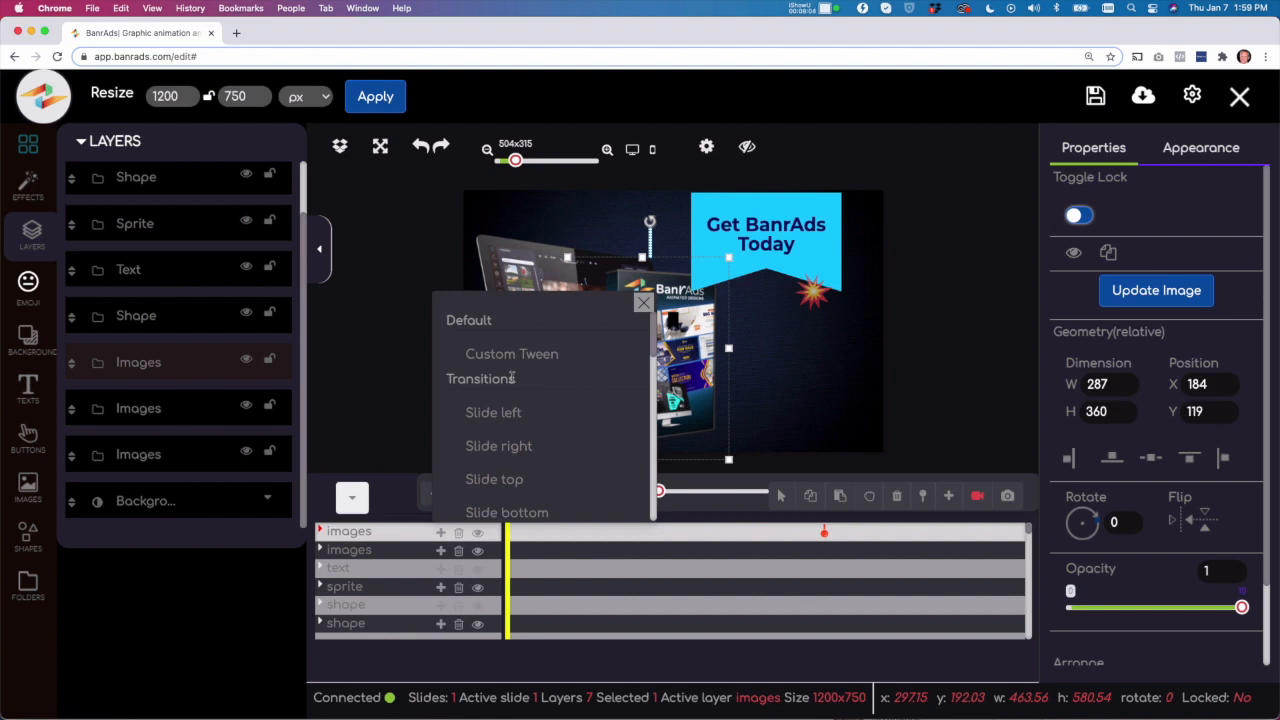
scroll(520, 384, "down", 5)
scroll(519, 390, "up", 5)
left_click(520, 515)
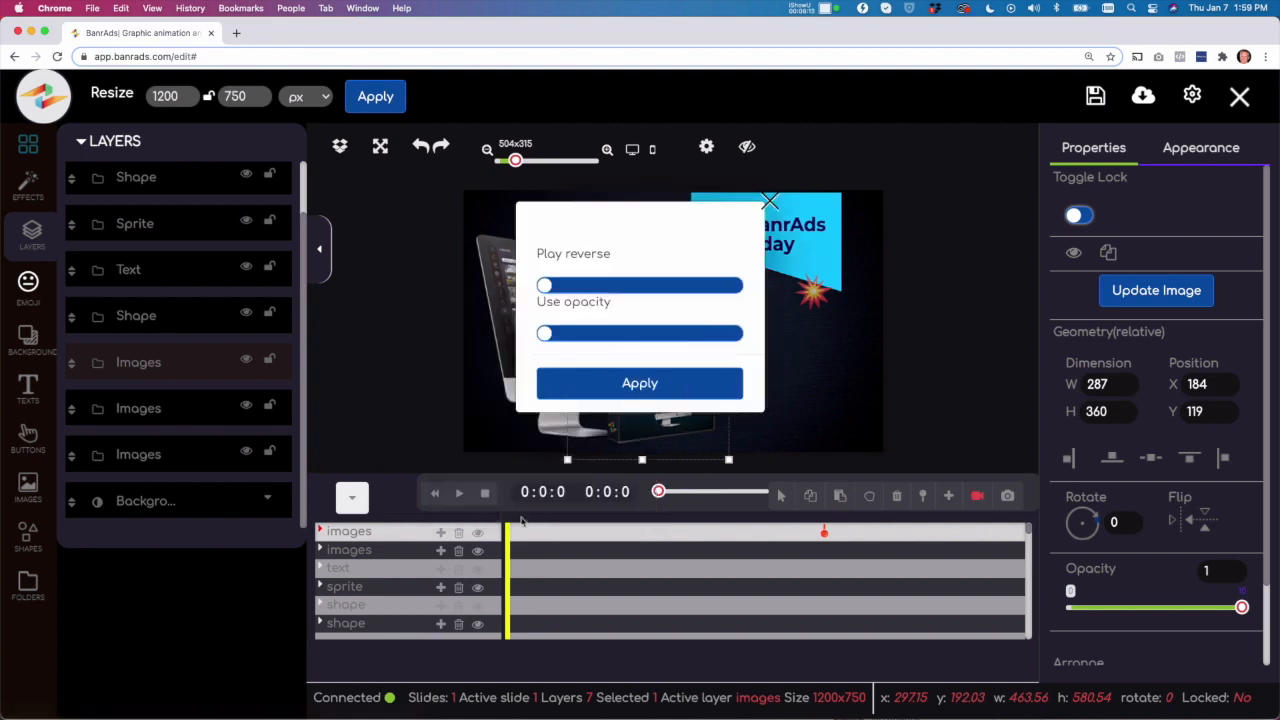
left_click(627, 339)
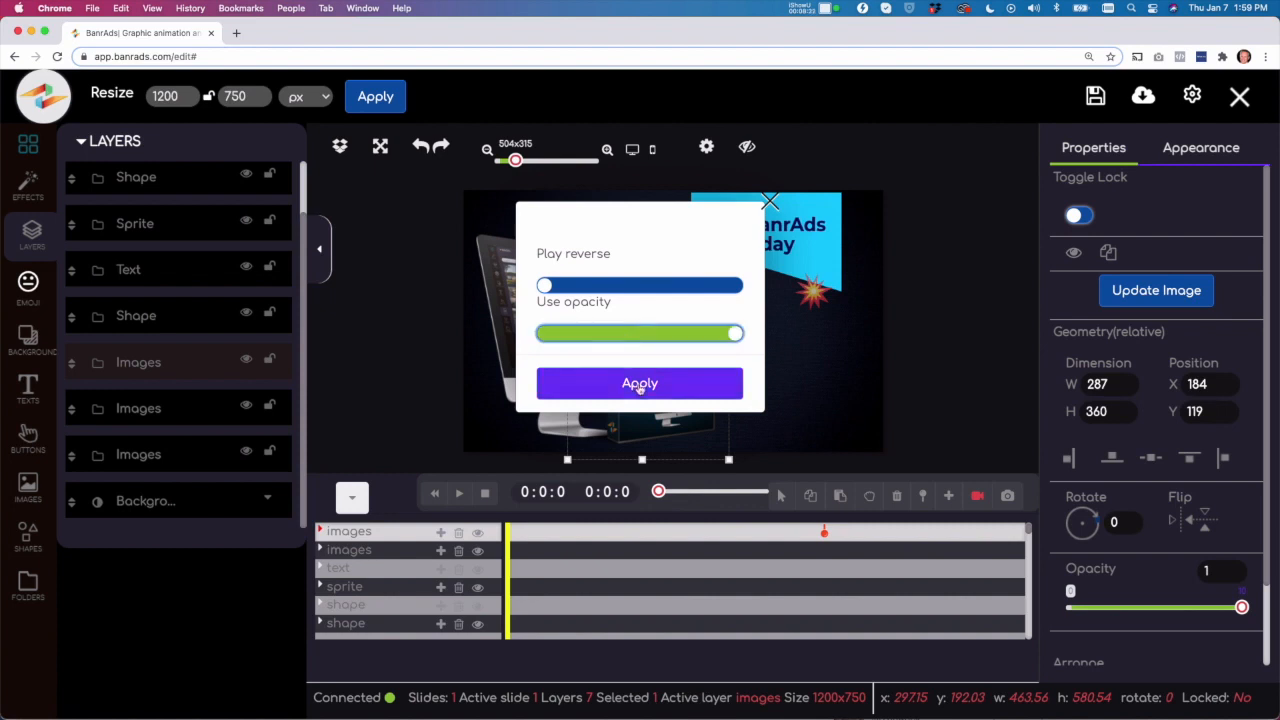
left_click(644, 385)
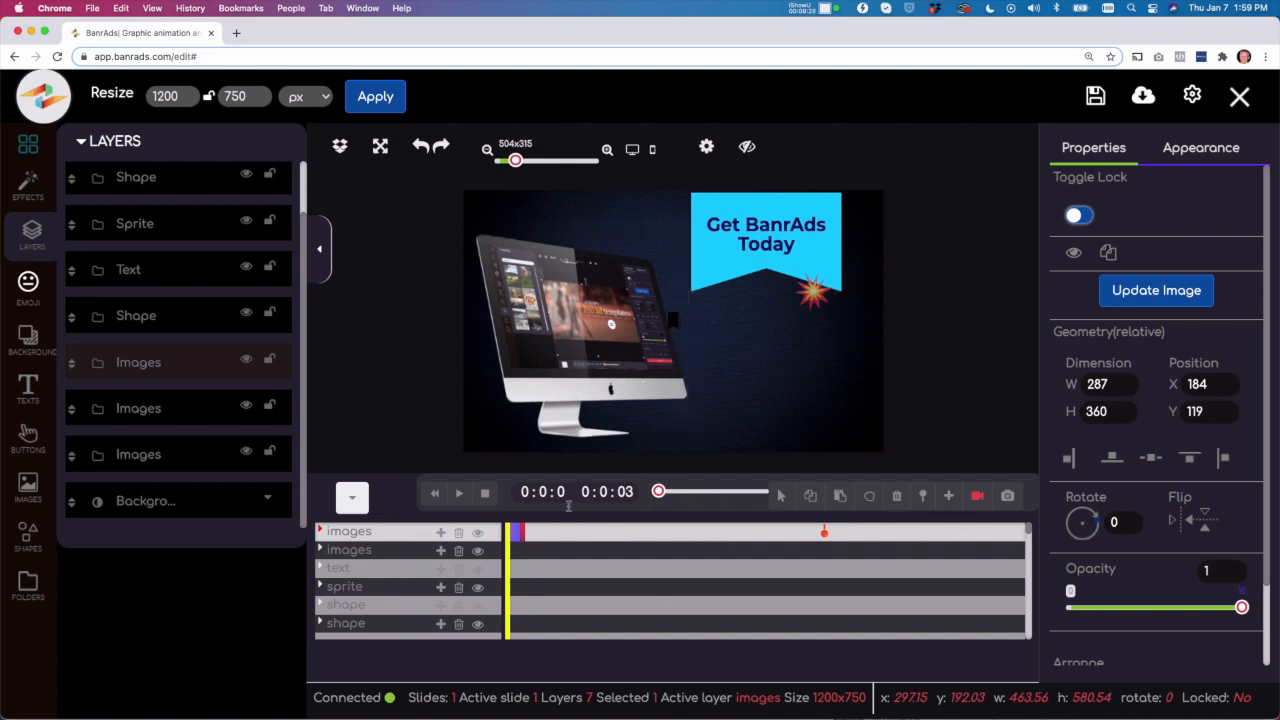
mouse_move(509, 552)
left_mouse_down()
mouse_move(526, 552)
mouse_move(508, 557)
left_mouse_up()
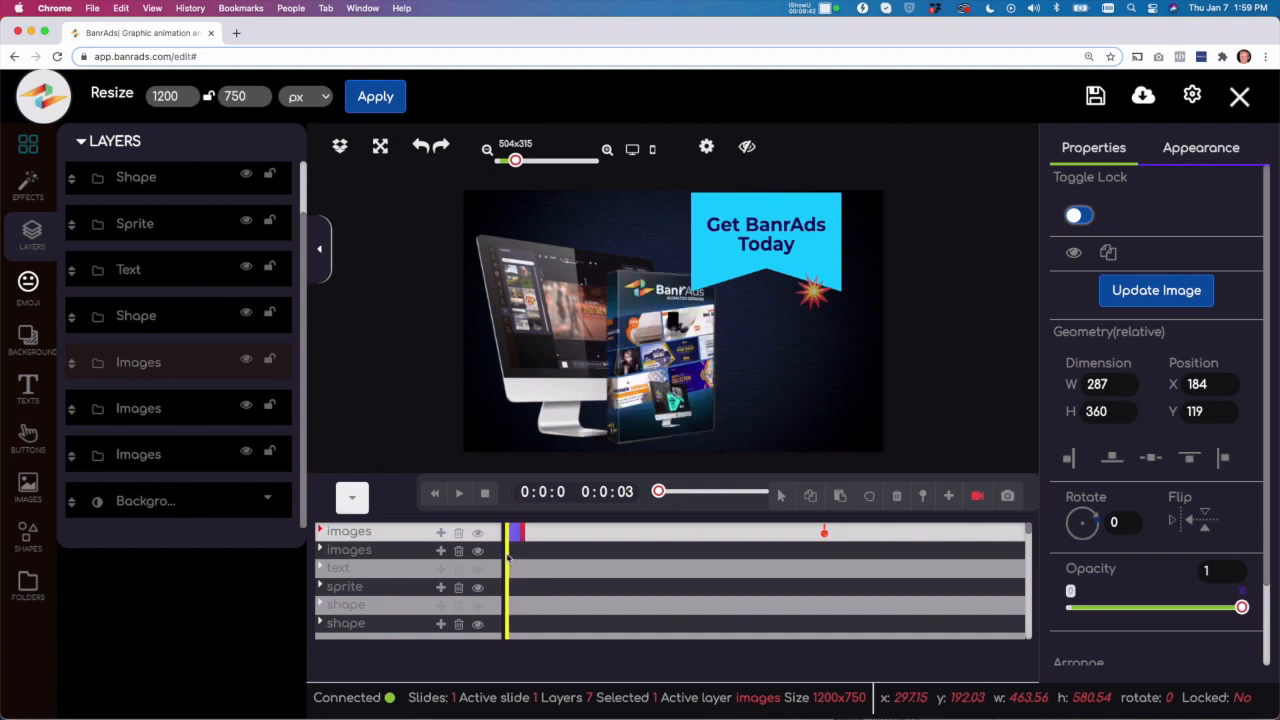
Add a Slide left transition with opacity to the monitor image at the start of the timeline.
left_click(543, 300)
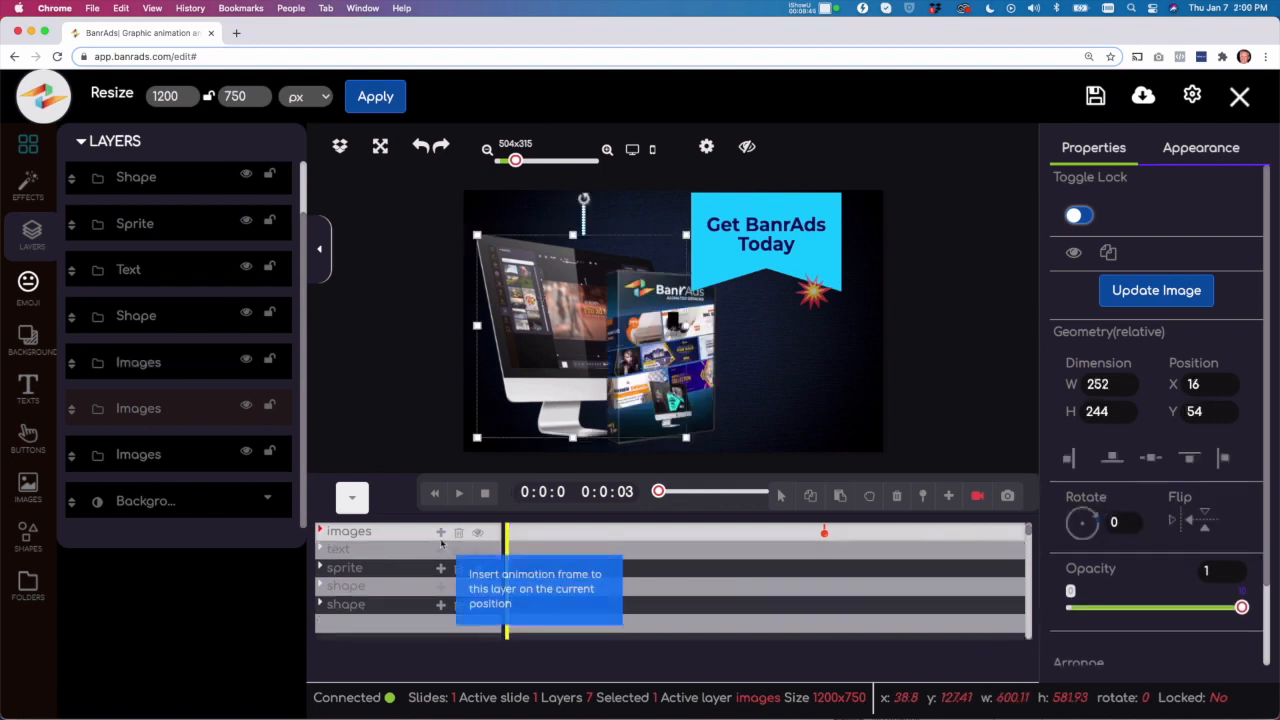
left_click(441, 540)
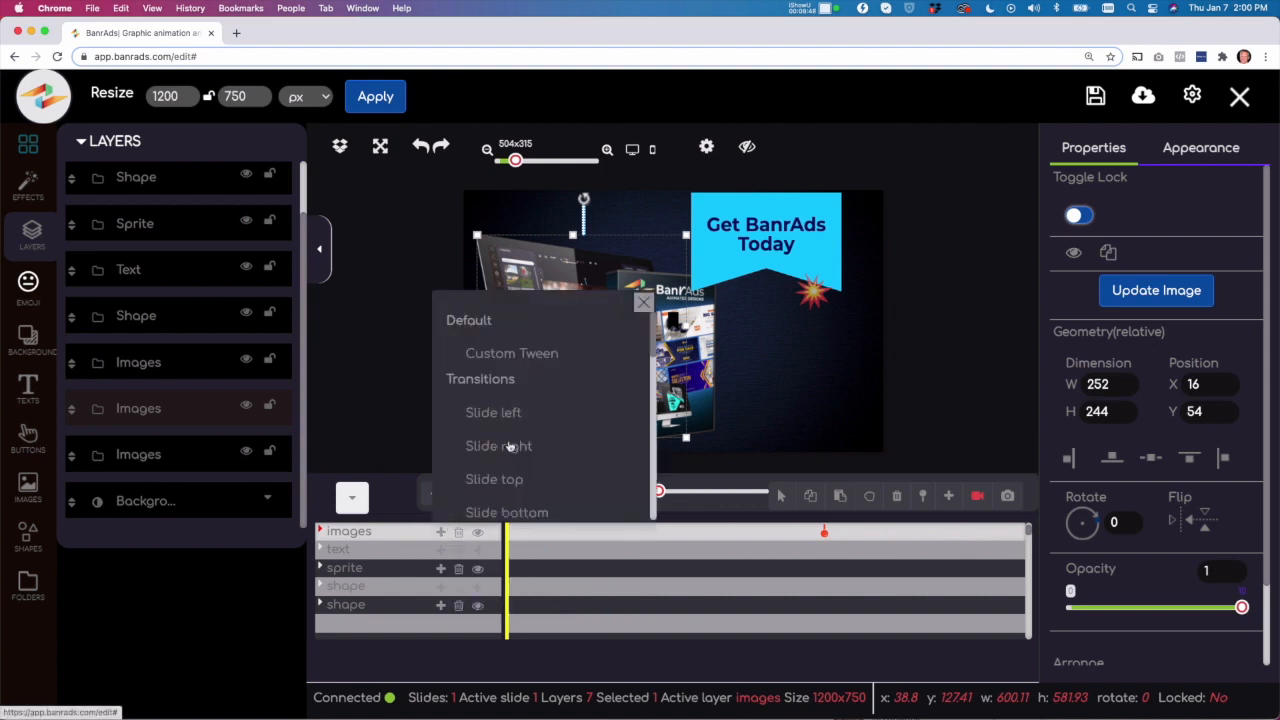
left_click(495, 412)
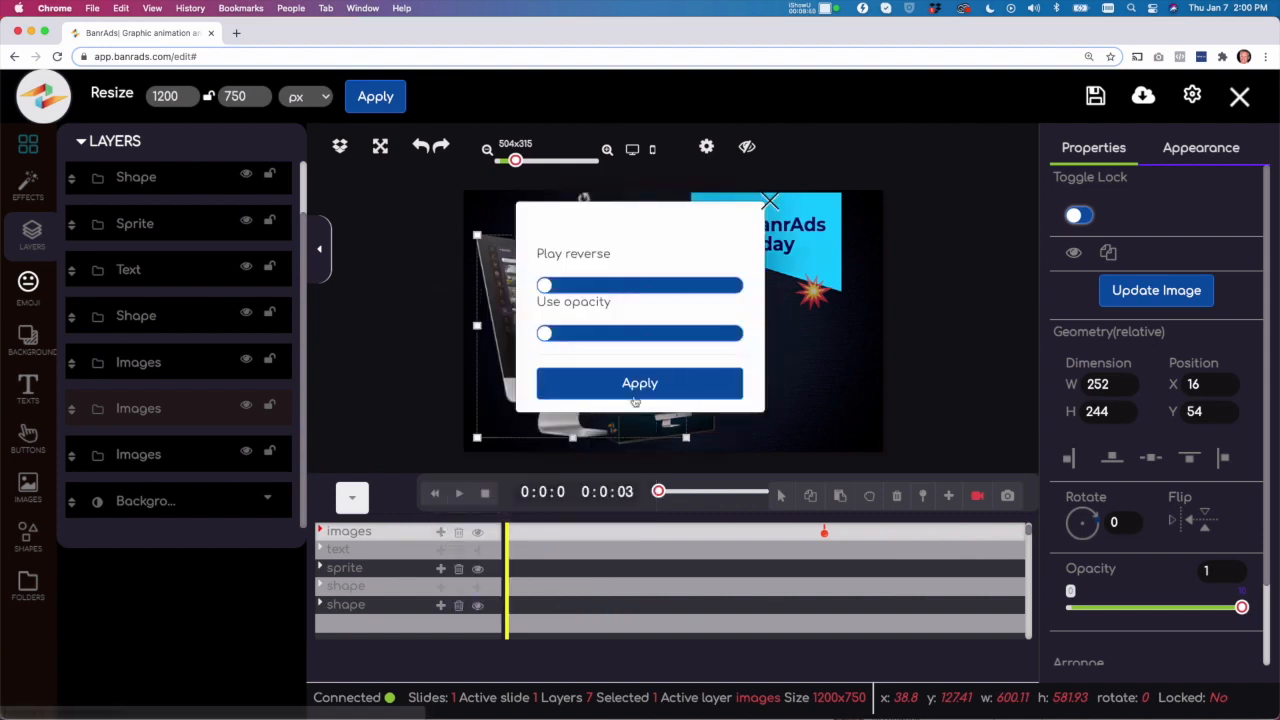
left_click(637, 339)
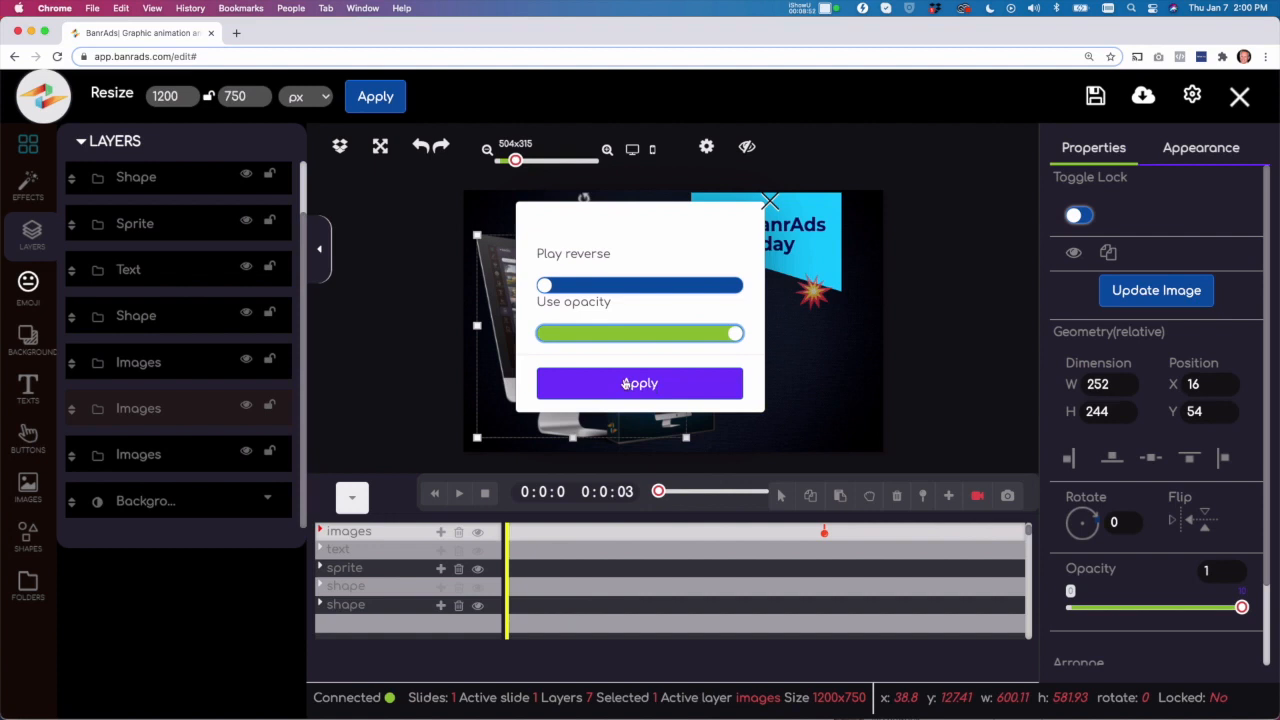
left_click(624, 383)
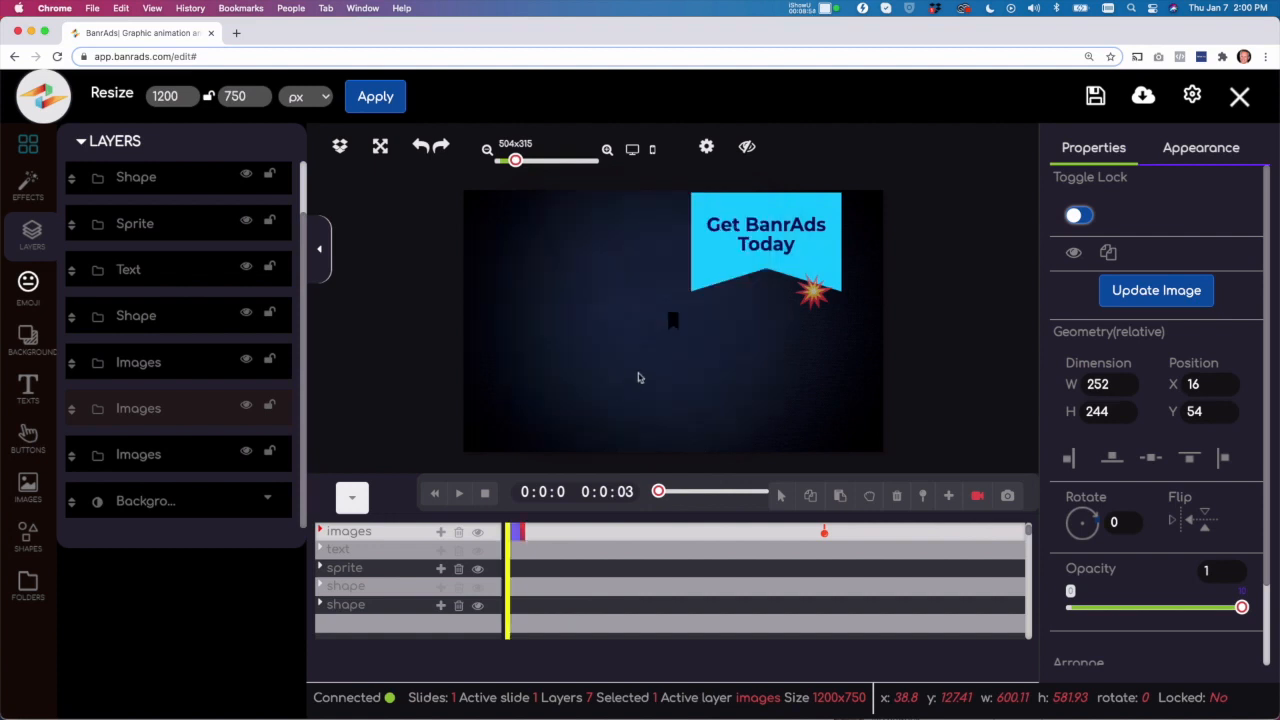
Delete the small stray black banner shape at the centre of the canvas.
left_click(673, 321)
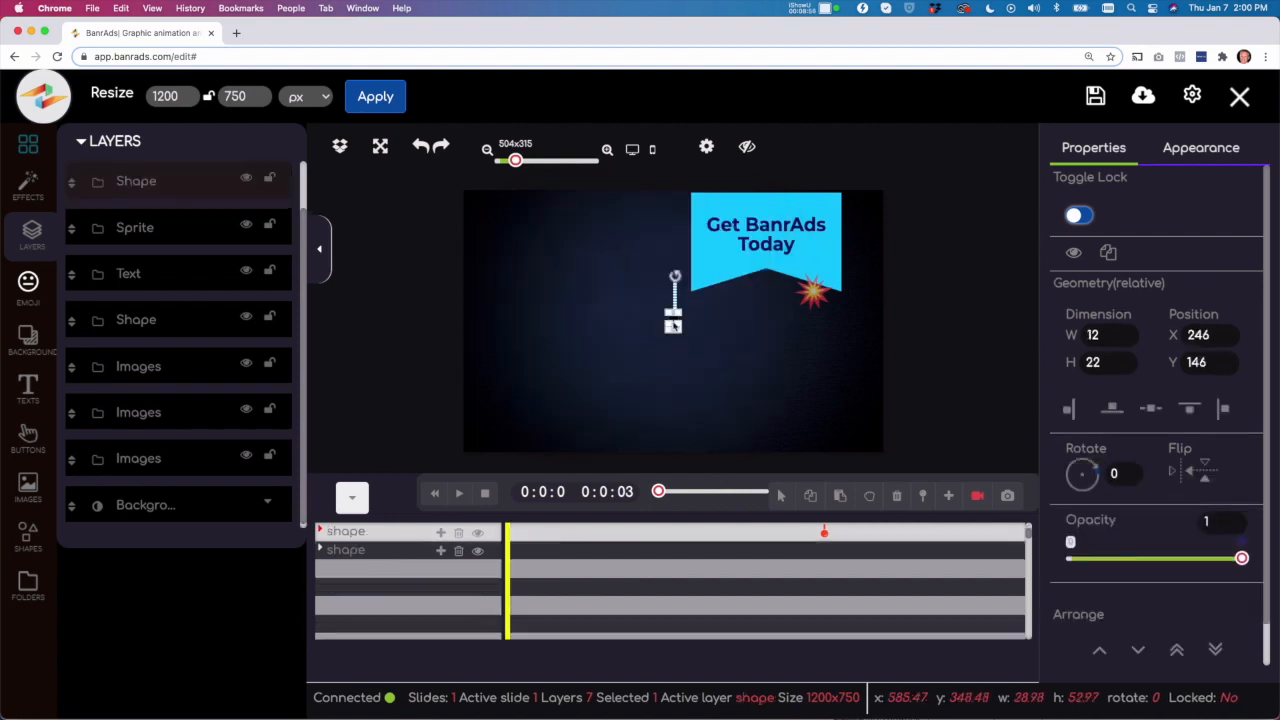
key("Delete")
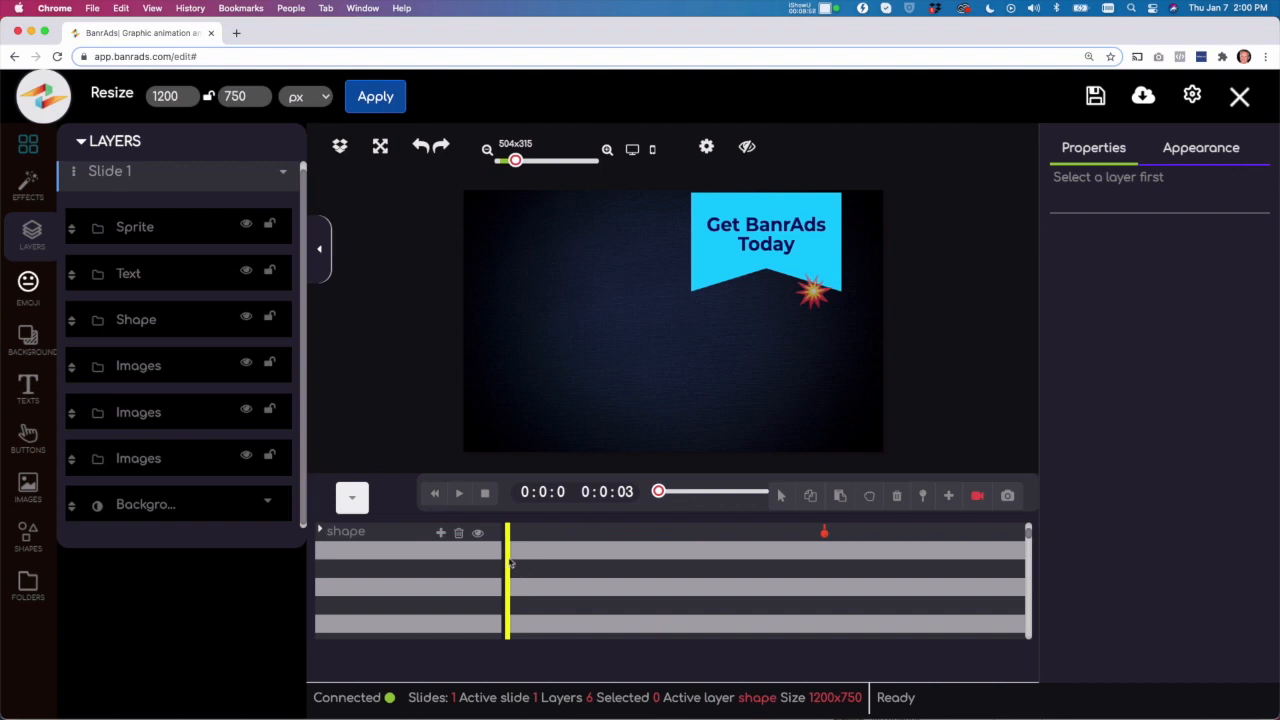
left_click(571, 366)
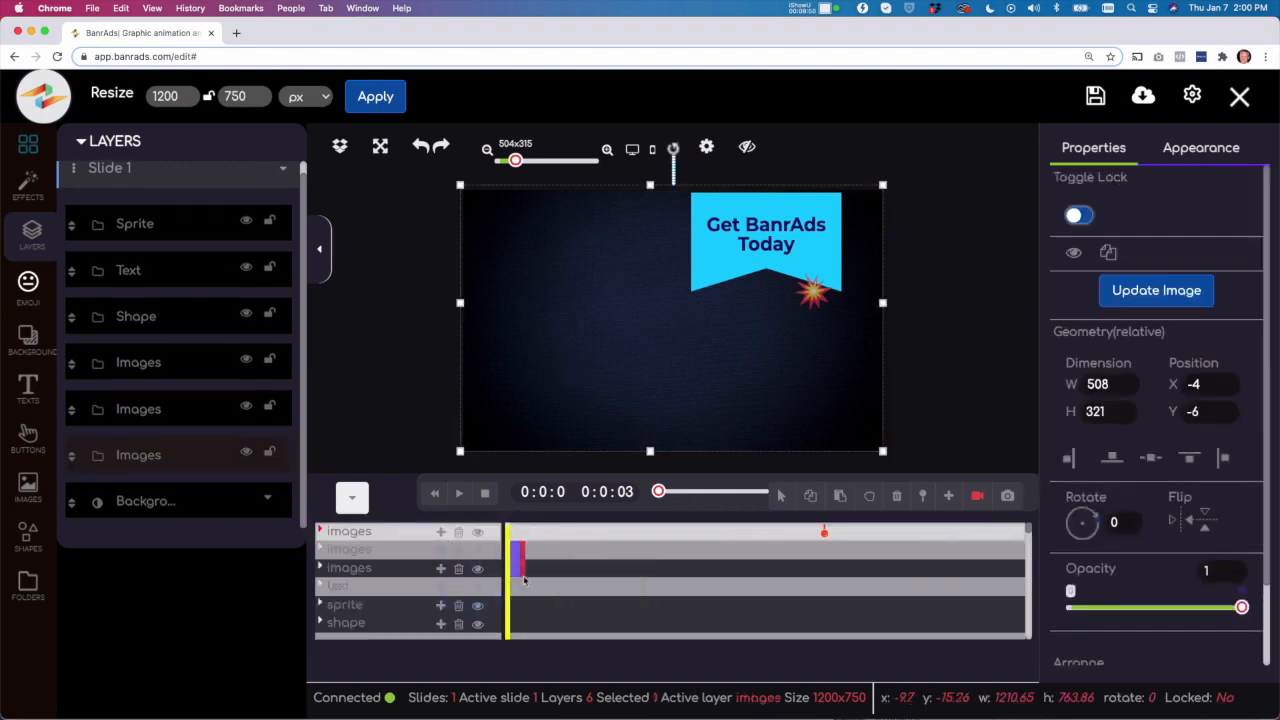
Add a Flash animation to the "Get BanrAds Today" headline, starting at 0:0:02 on the timeline.
mouse_move(520, 595)
left_mouse_down()
mouse_move(510, 599)
mouse_move(522, 599)
left_mouse_up()
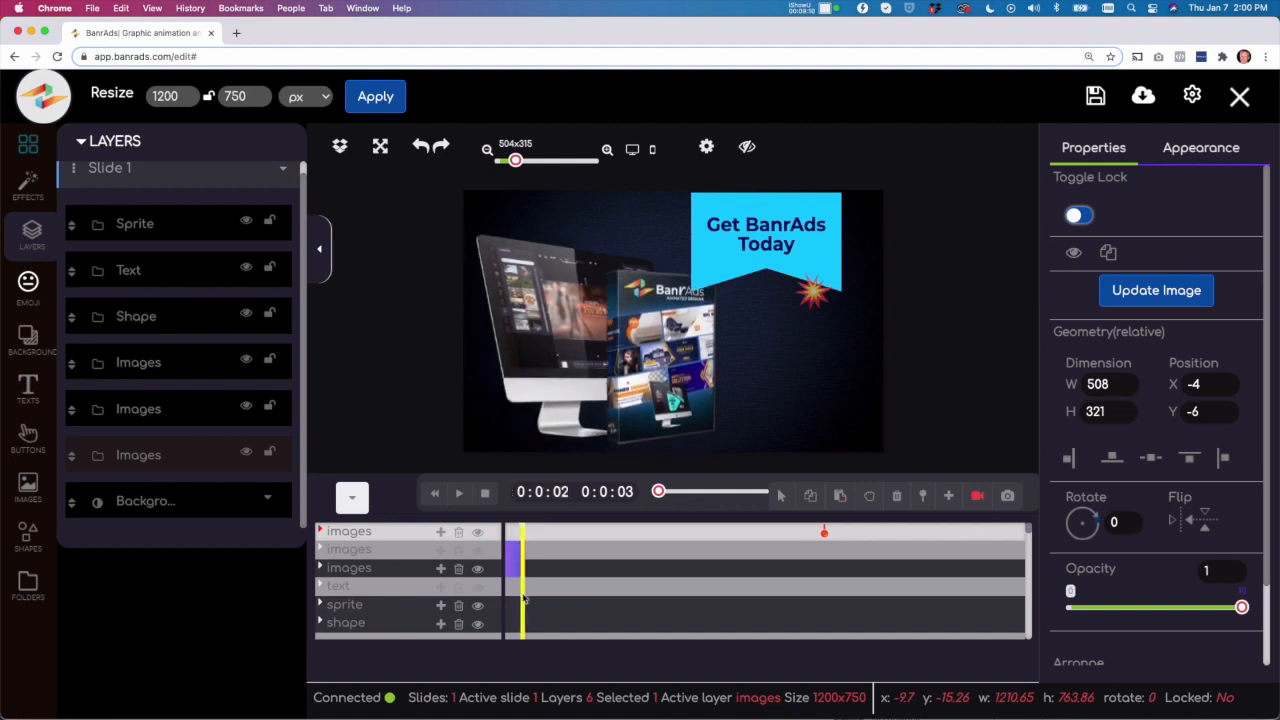
left_click(770, 232)
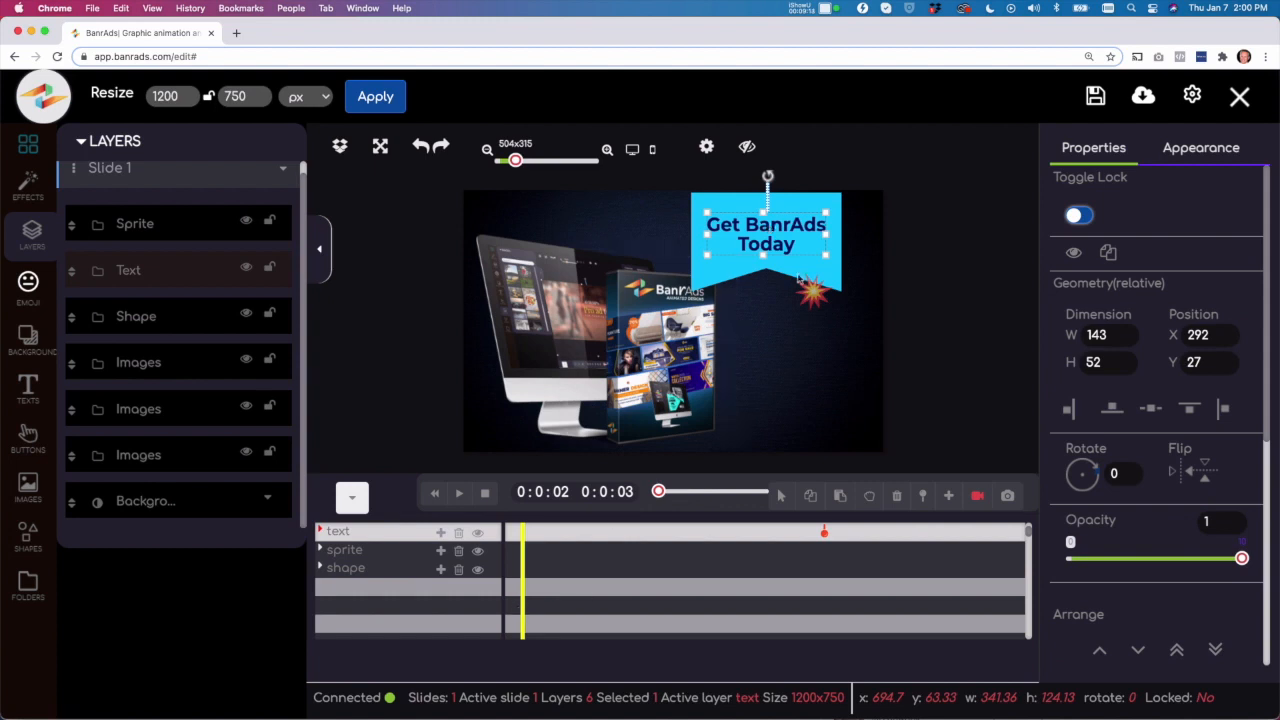
left_click(441, 533)
scroll(531, 390, "down", 10)
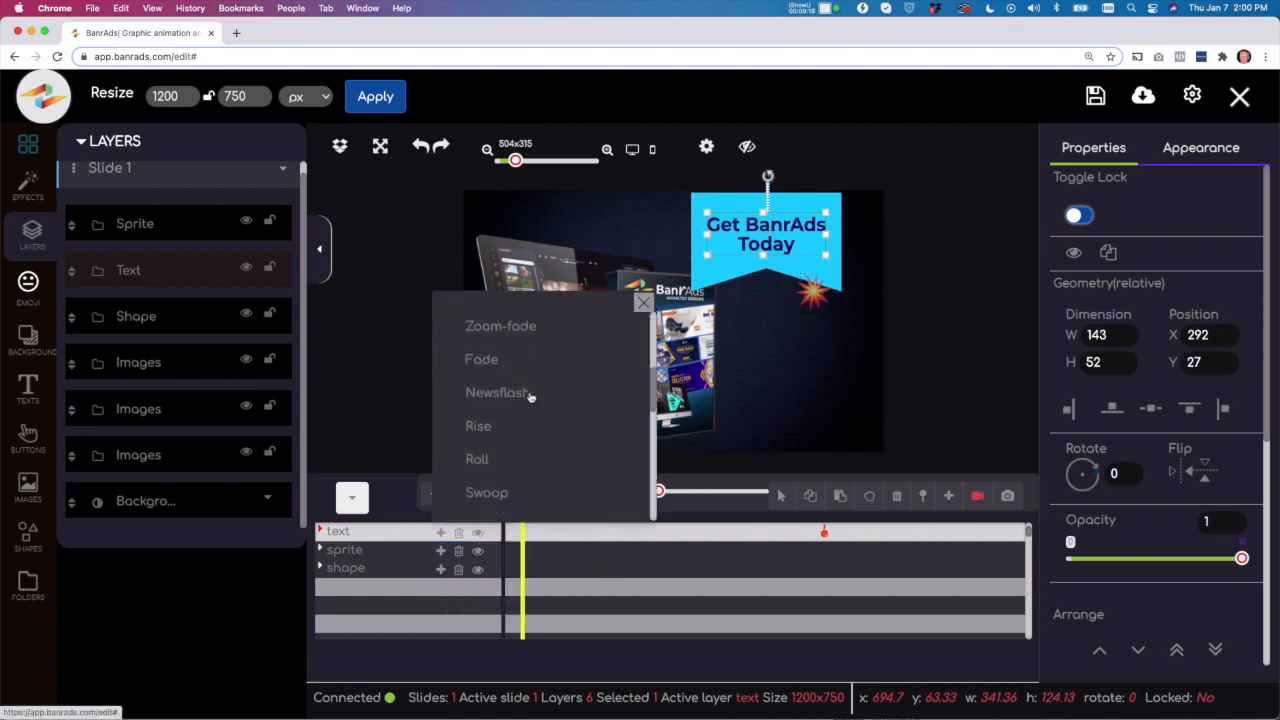
scroll(531, 398, "down", 10)
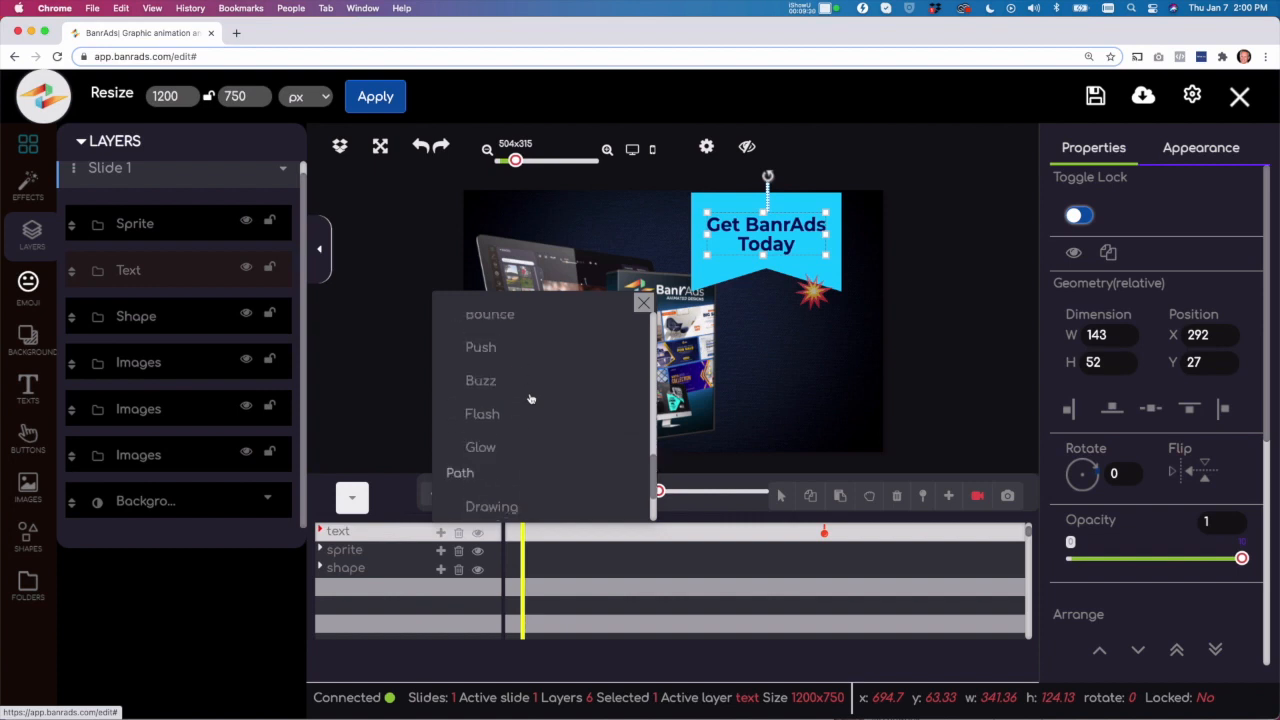
scroll(531, 398, "down", 1)
scroll(531, 398, "up", 2)
left_click(515, 432)
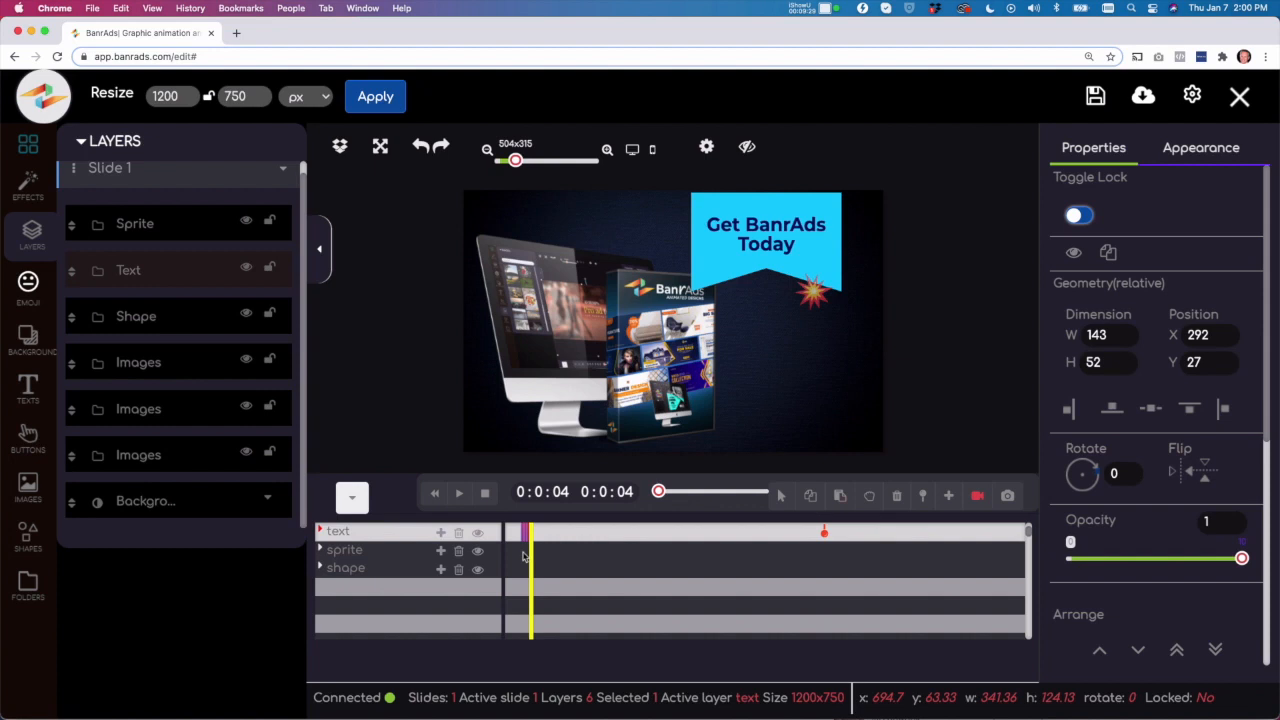
Add a second Flash animation to the headline at 0:0:04 and scrub the timeline to 0:0:06.
left_click(441, 533)
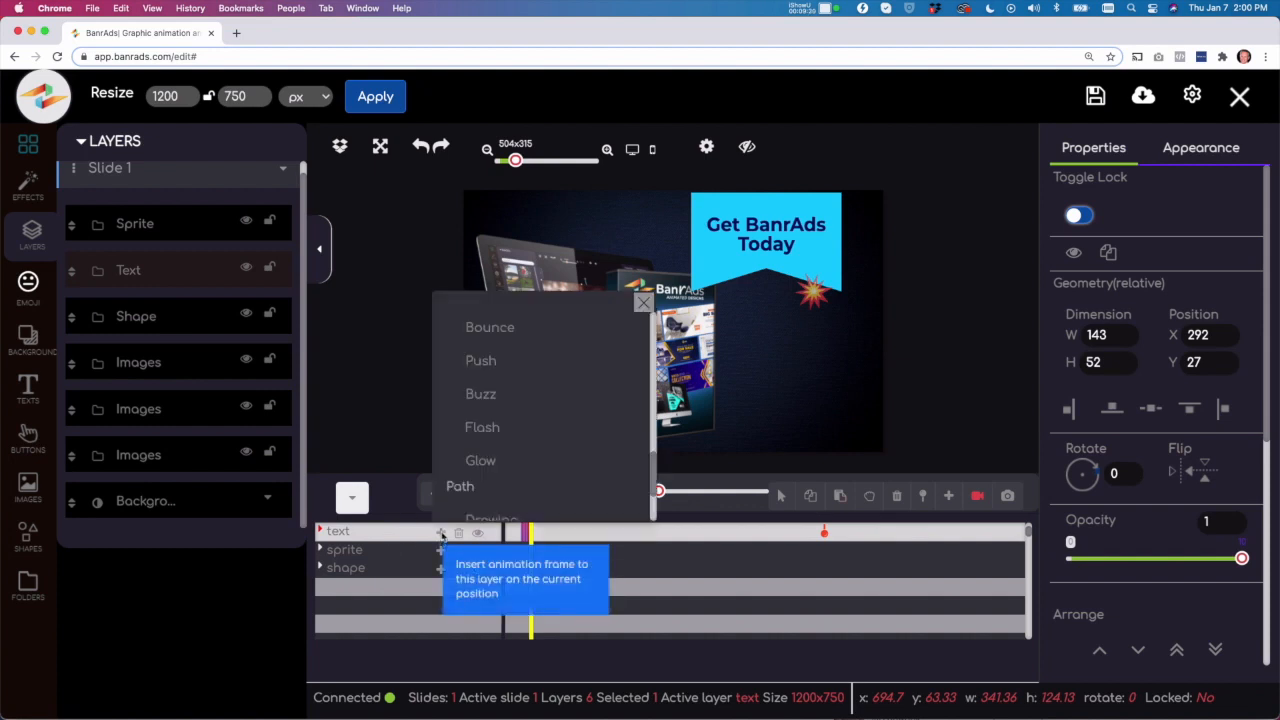
left_click(489, 427)
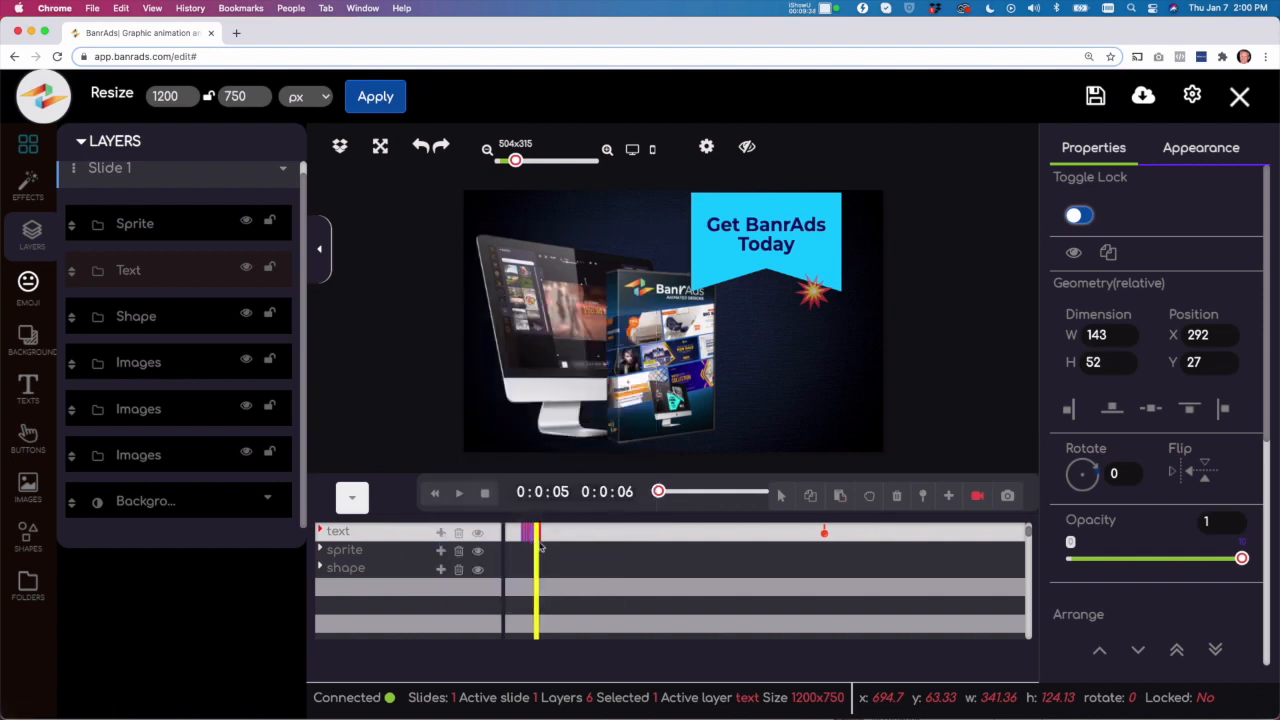
left_click_drag(539, 545, 544, 549)
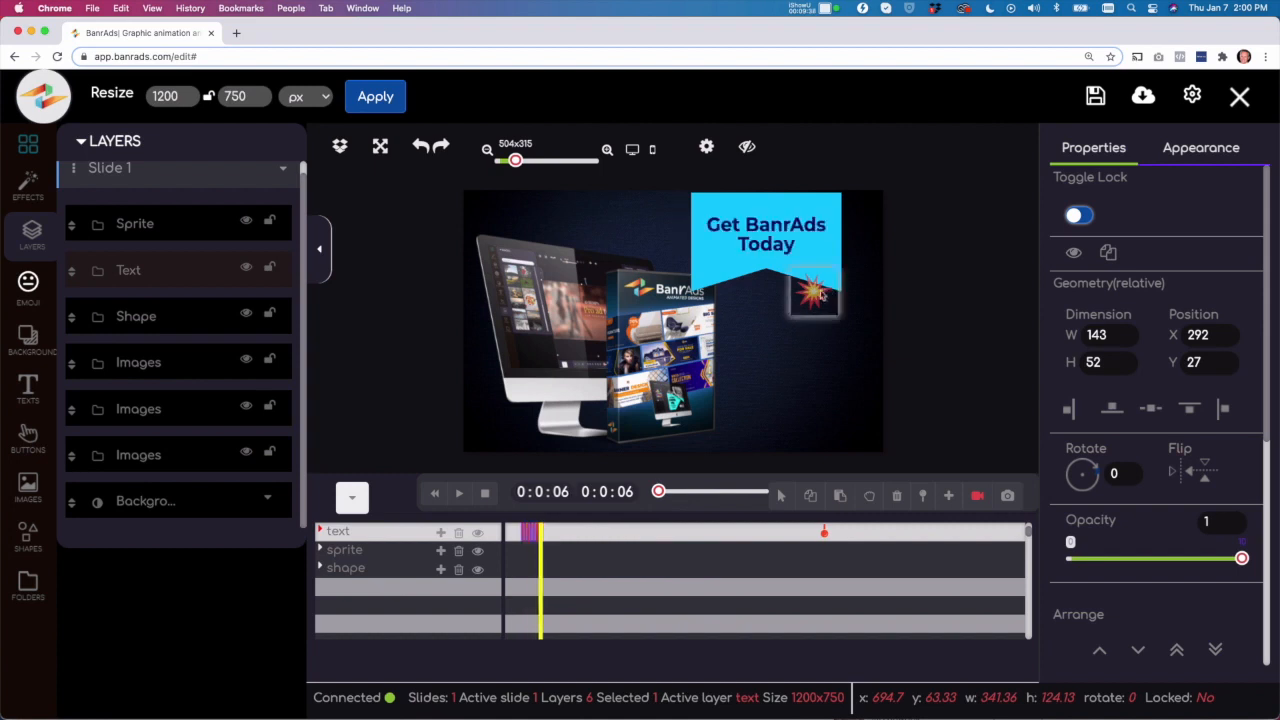
Move the starburst emoji up to the blue banner's right edge at about X 425, Y 19, and save the project.
left_click_drag(833, 266, 845, 229)
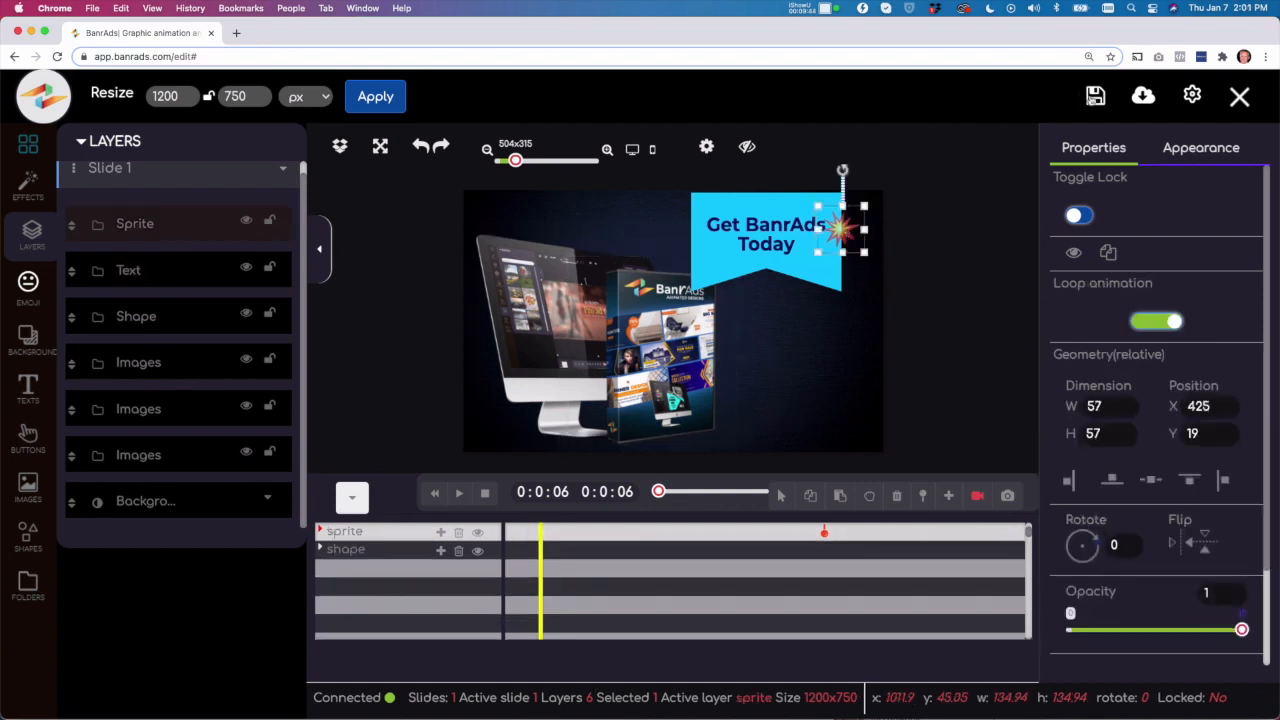
left_click(1092, 100)
Look through the available download formats for the design, including MP4 video, and exit the editor.
left_click(1143, 95)
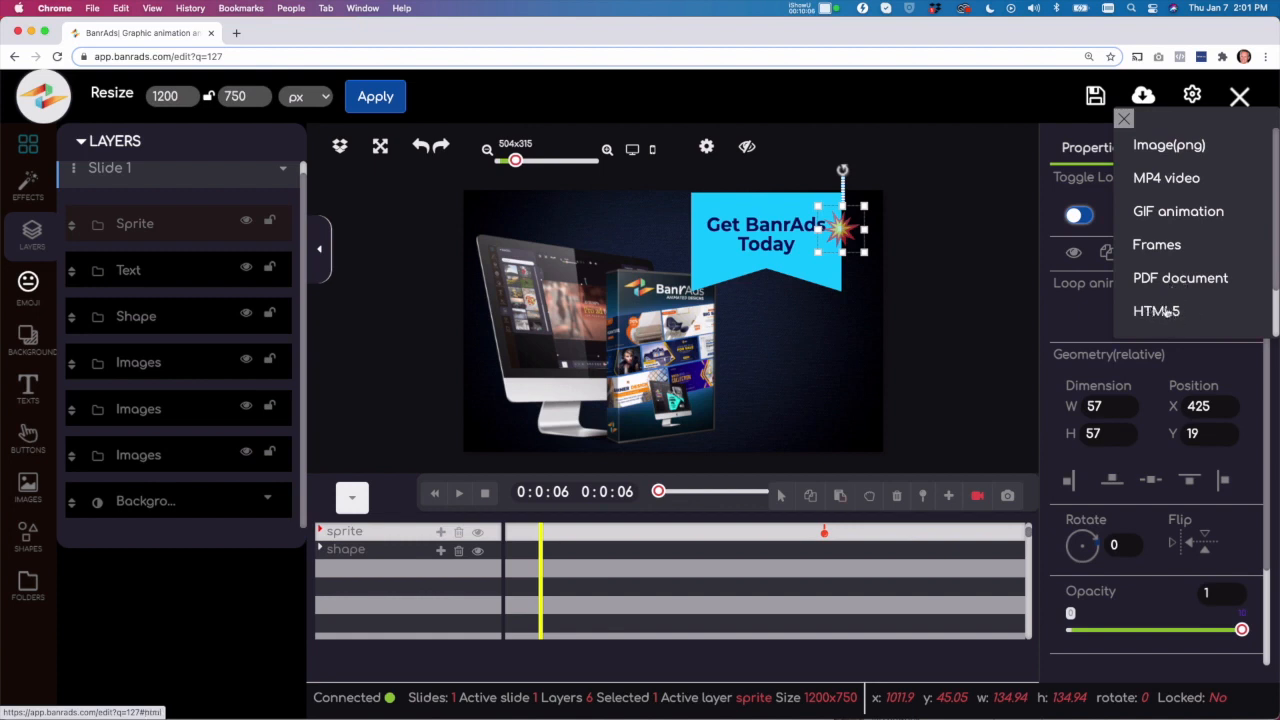
left_click(1158, 179)
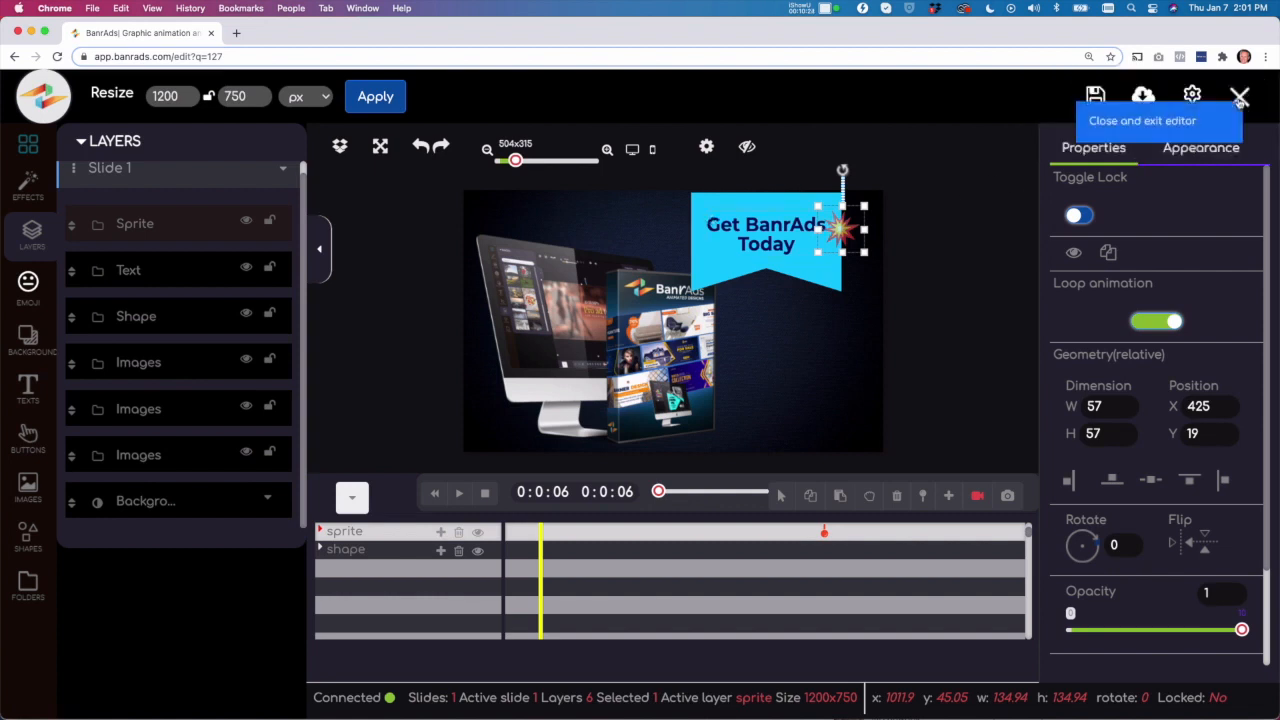
left_click(1240, 96)
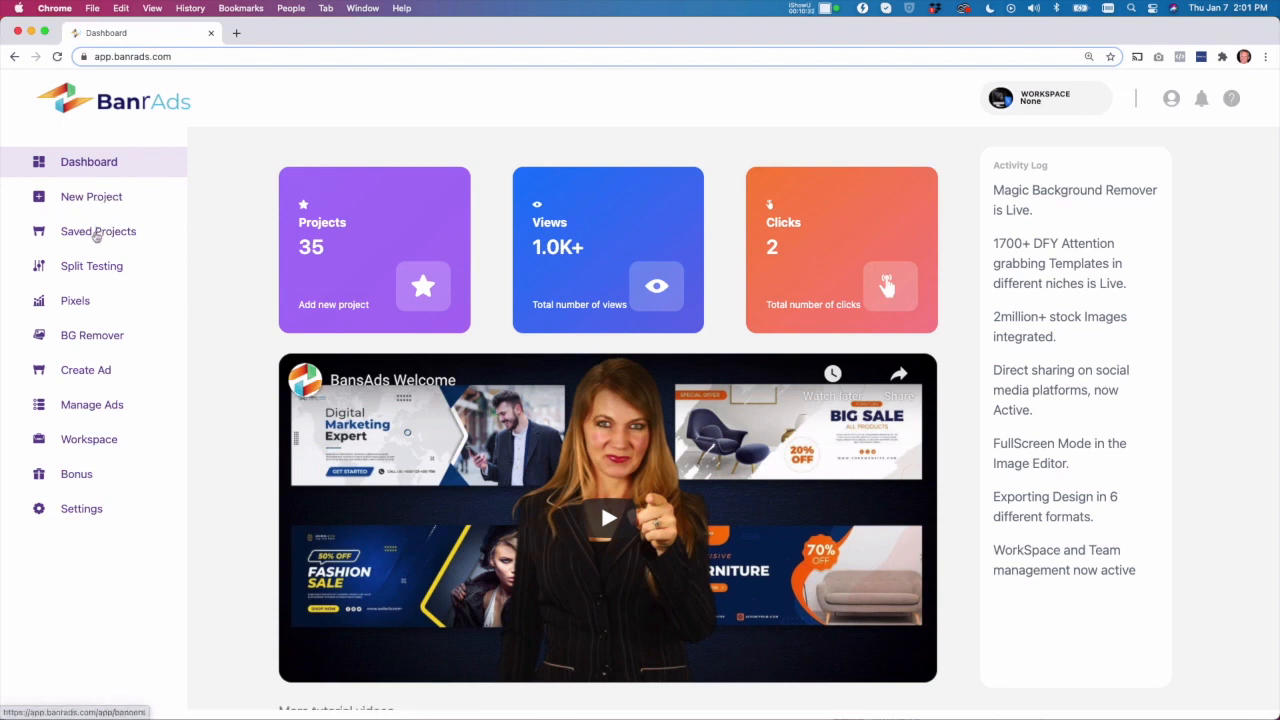
Preview the new "Get BanrAds Today" graphic from the saved projects, download it, and close the preview.
left_click(96, 235)
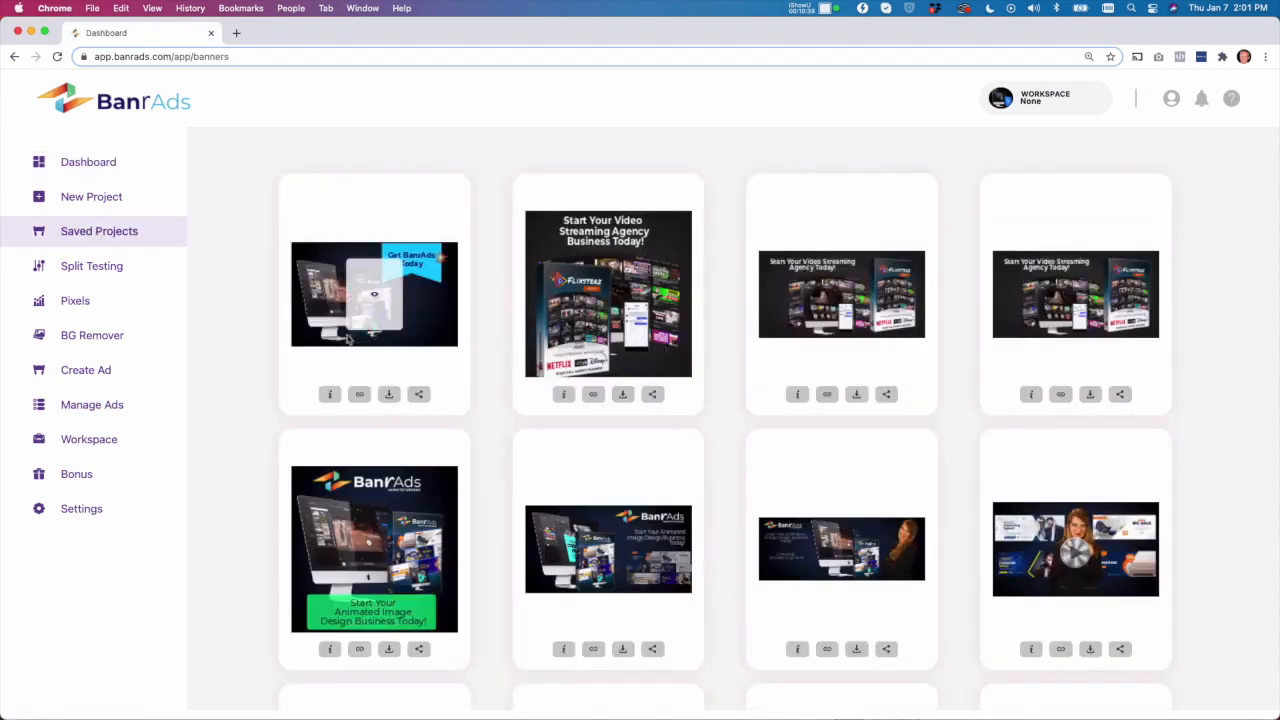
mouse_move(368, 315)
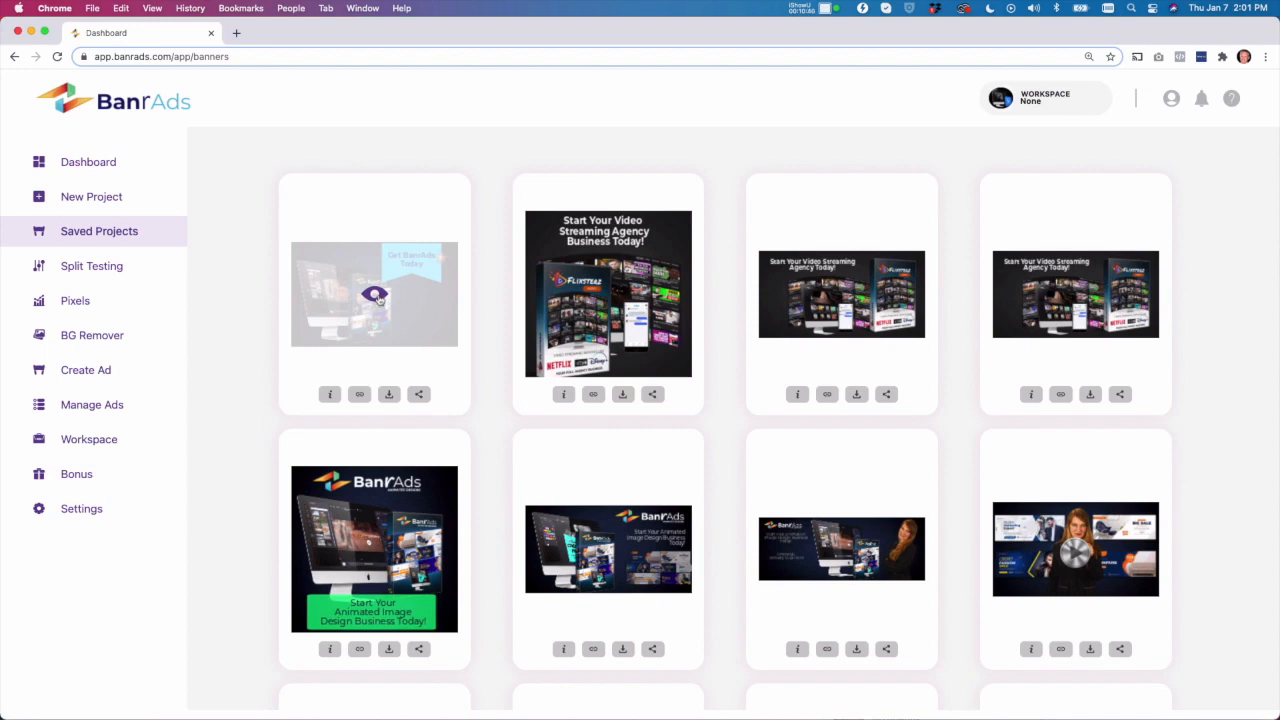
left_click(377, 297)
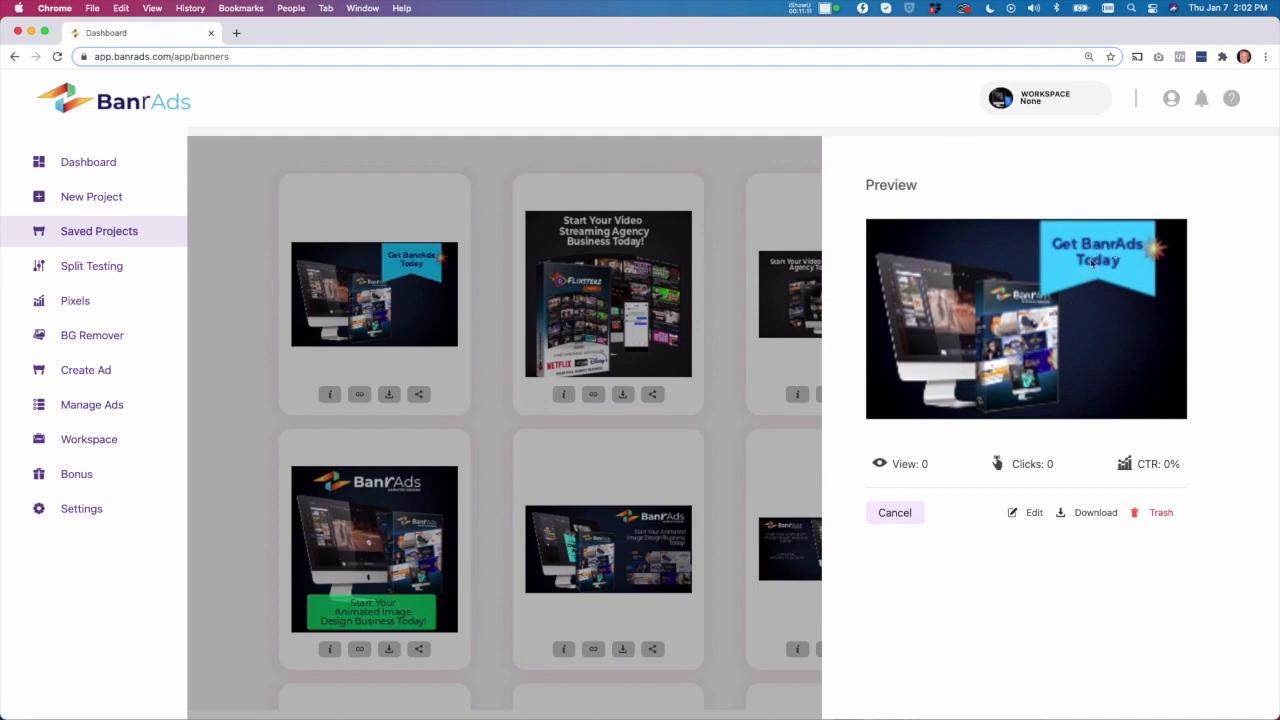
left_click(1080, 516)
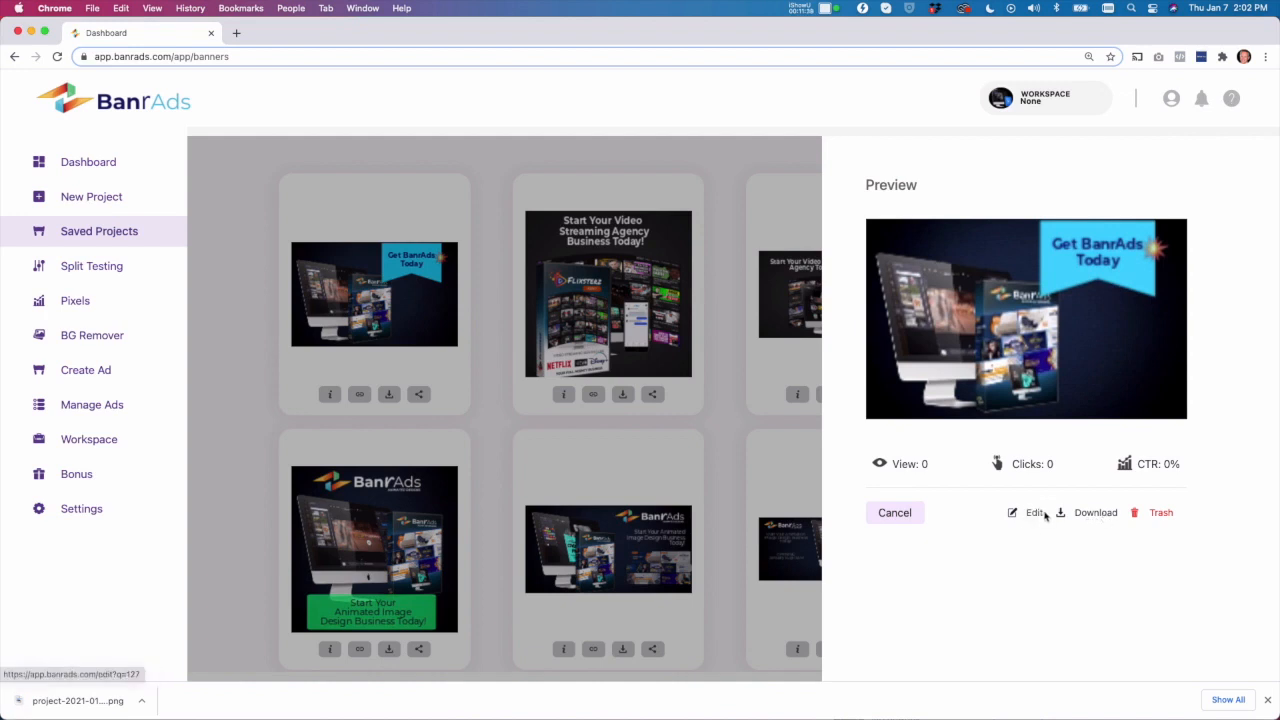
left_click(898, 515)
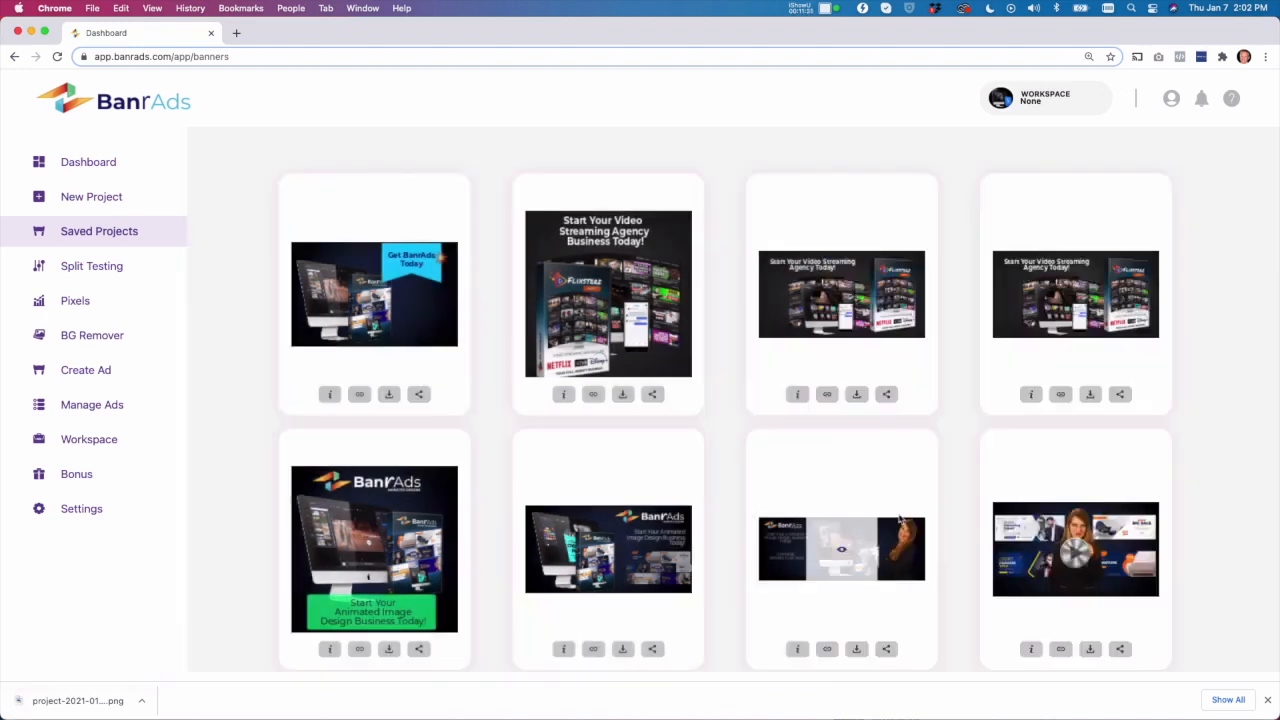
Inspect the new project's statistics with the Add Link and Add Pixels options enabled, and cancel without applying them.
left_click(330, 396)
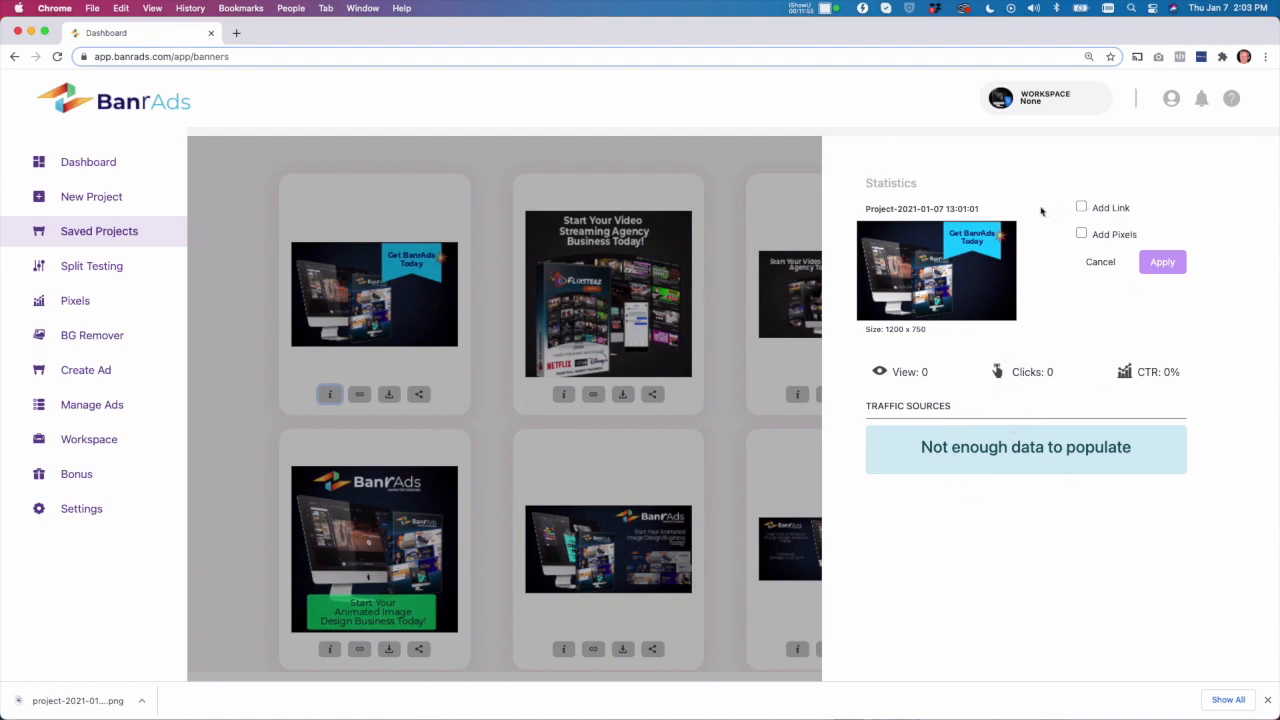
left_click(1081, 208)
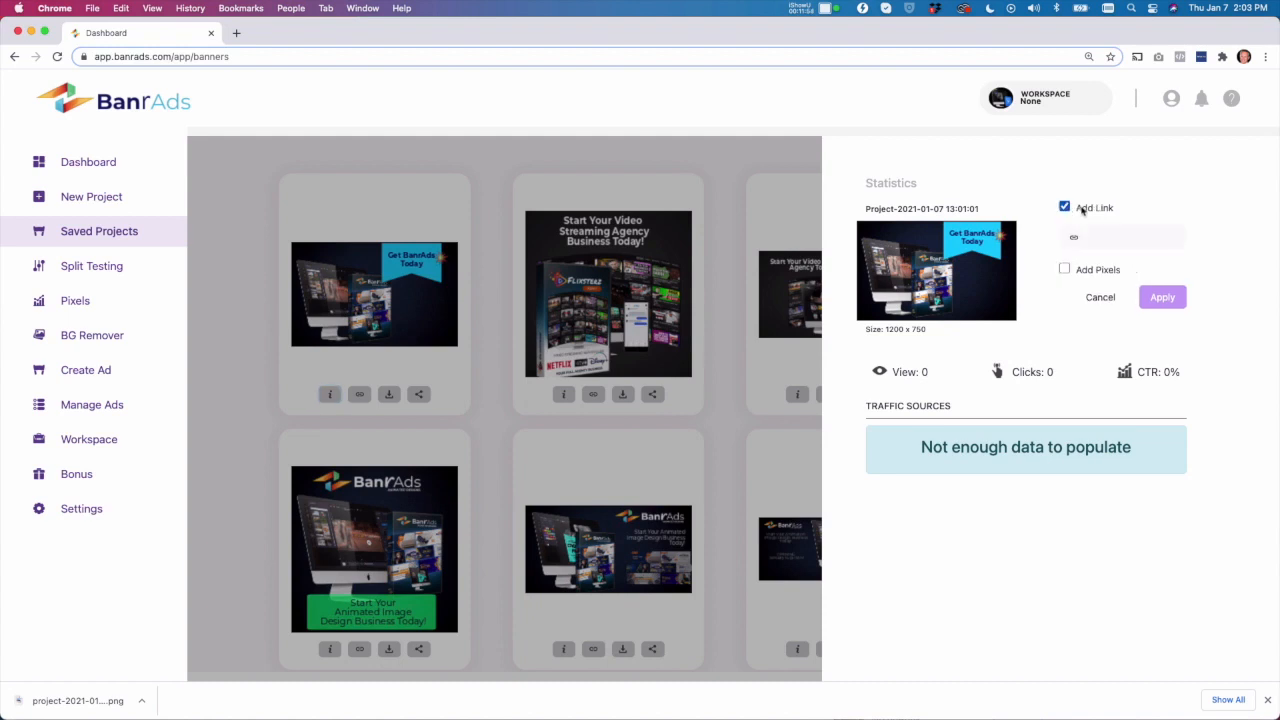
left_click(1065, 270)
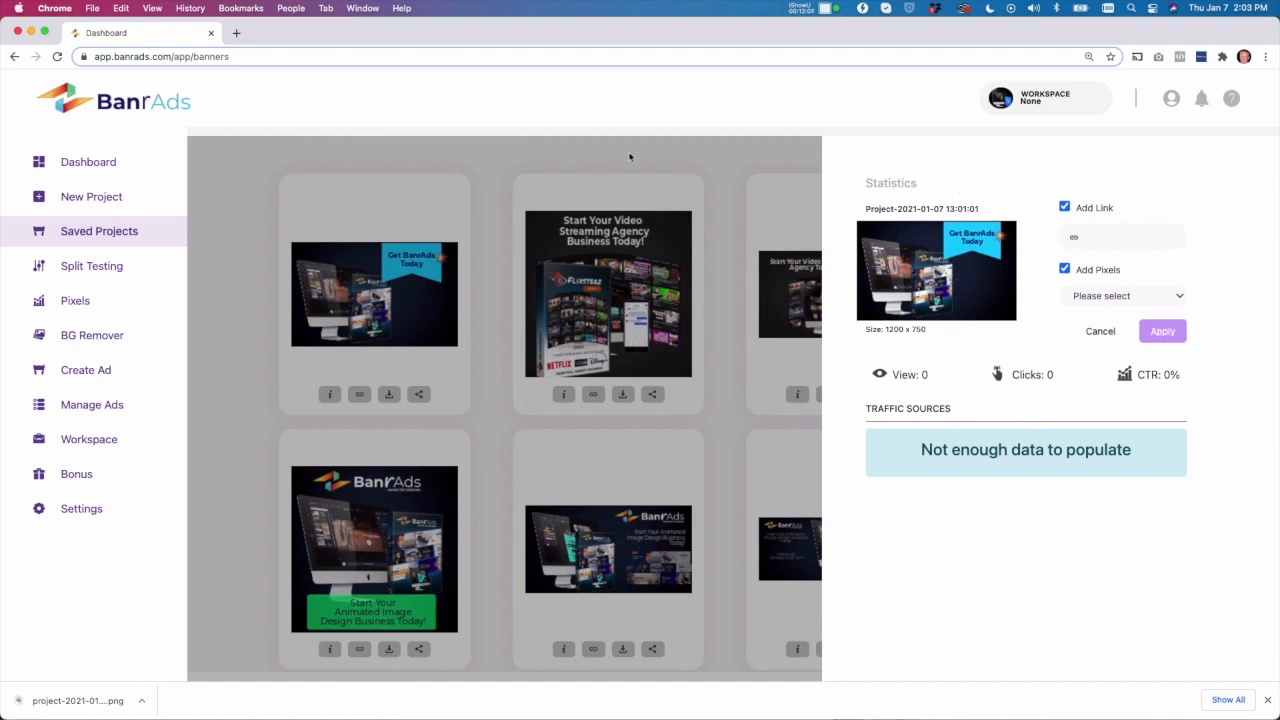
left_click(1100, 331)
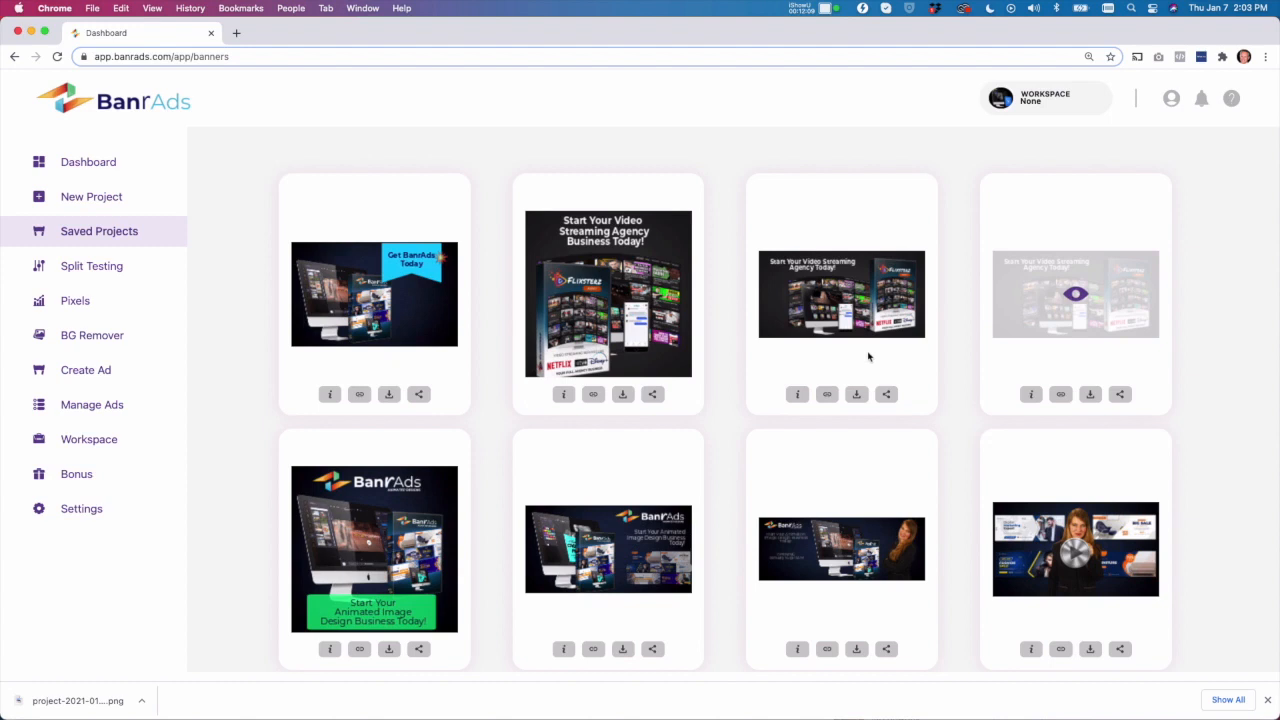
Open a Facebook share post for the "Get BanrAds Today" project and look through its sharing destinations.
left_click(360, 395)
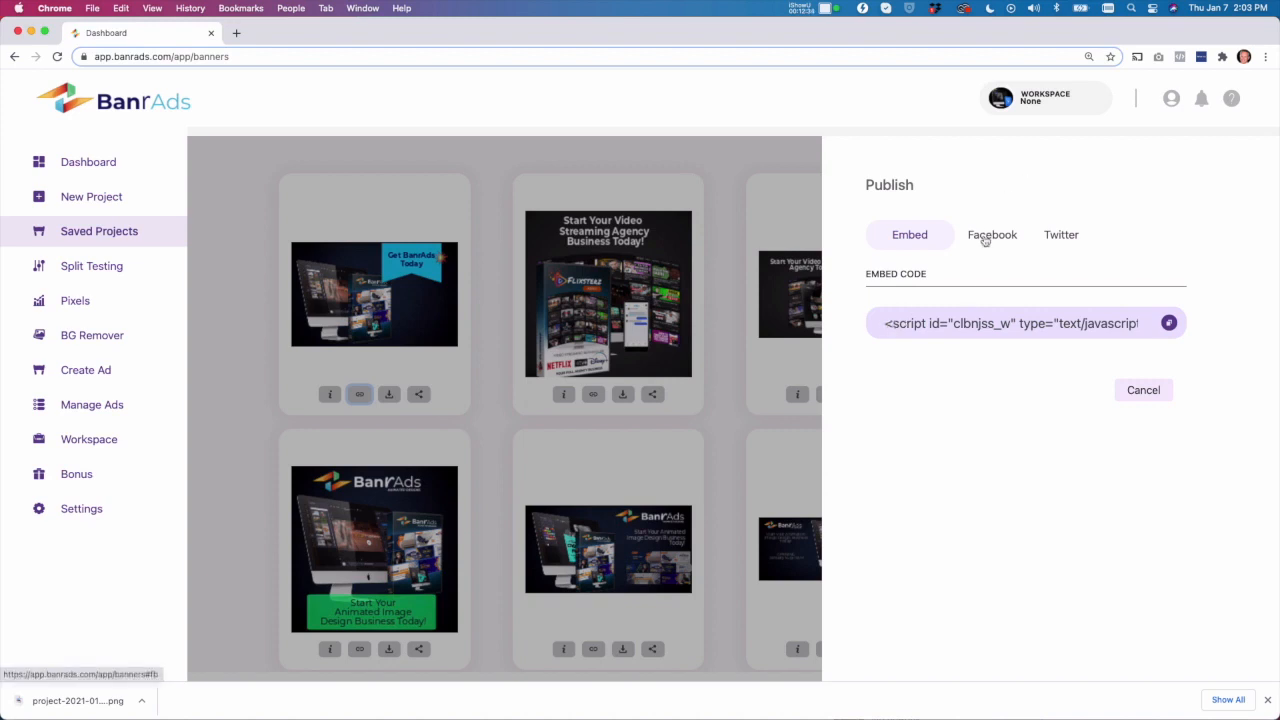
left_click(985, 238)
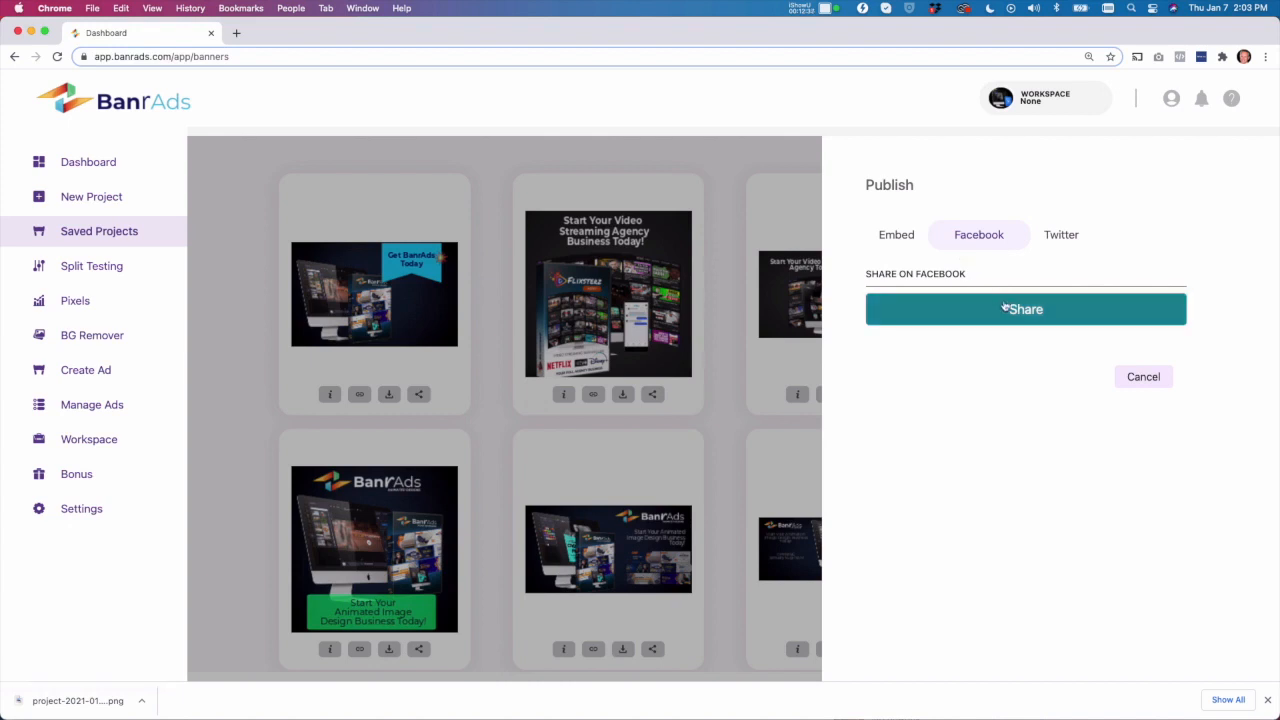
left_click(1030, 312)
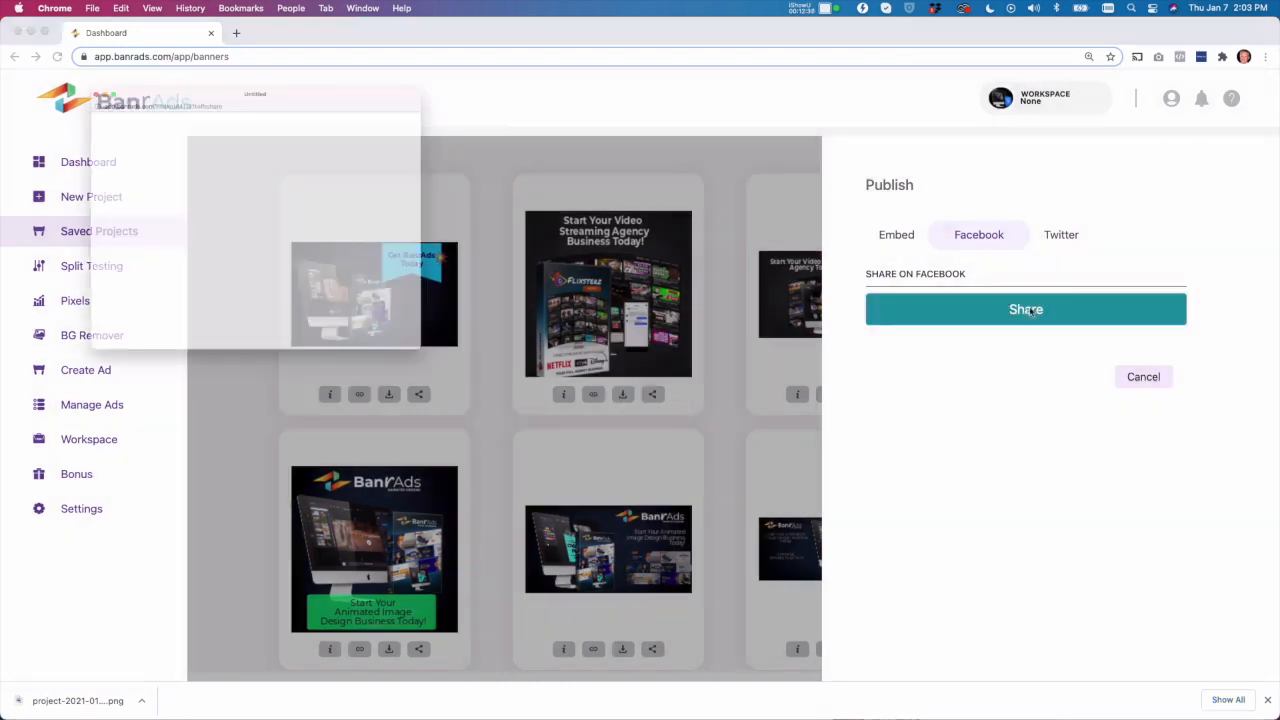
left_click_drag(323, 29, 589, 214)
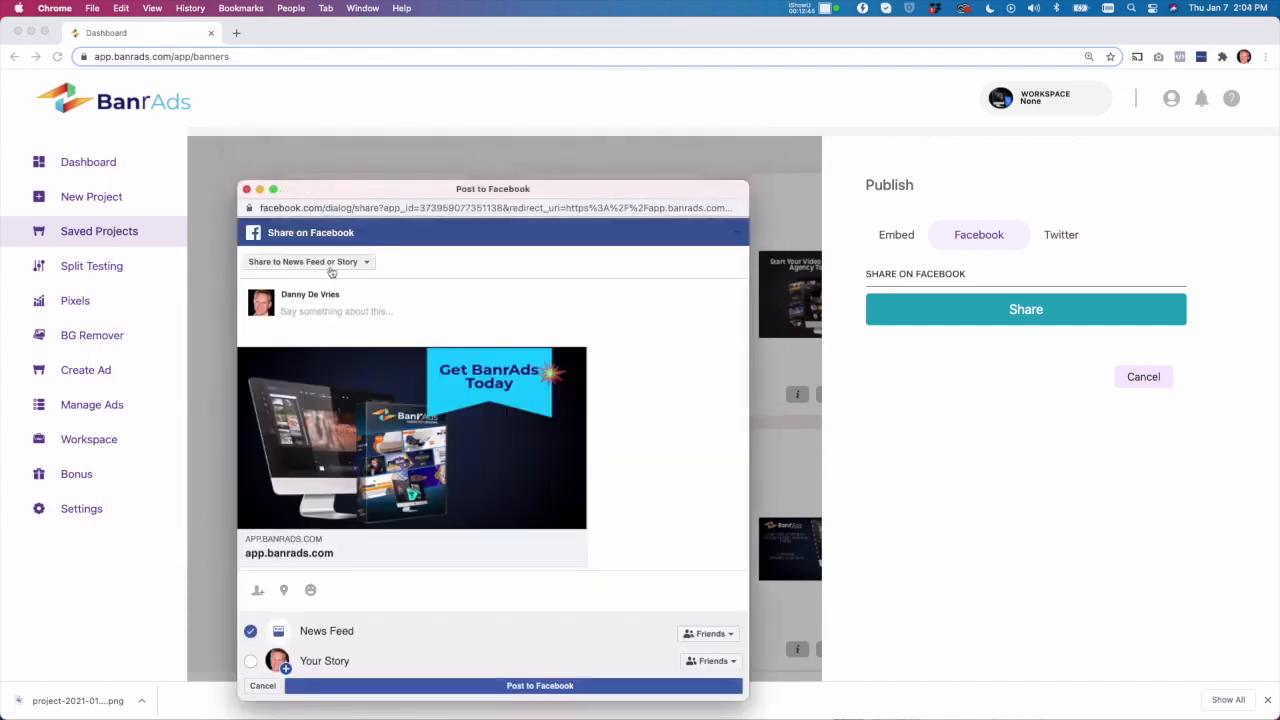
left_click(334, 264)
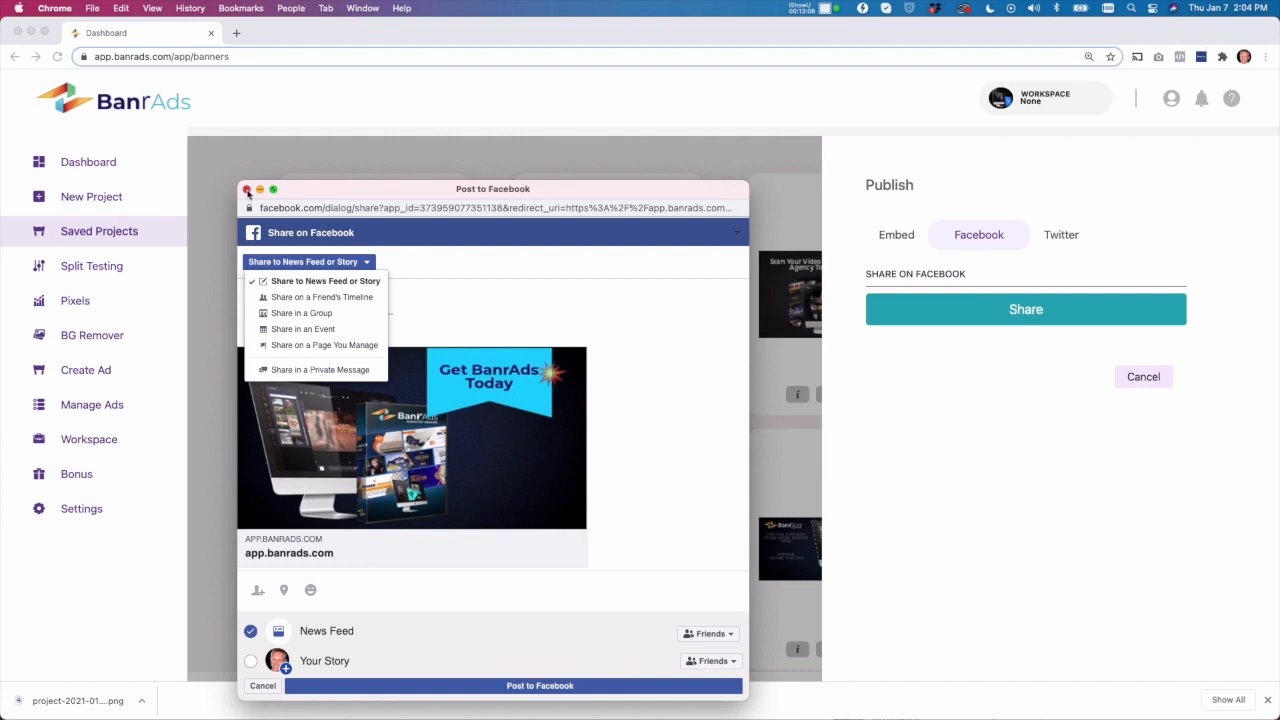
Discard the Facebook post, view the Twitter sharing option, and close the publishing options.
left_click(248, 190)
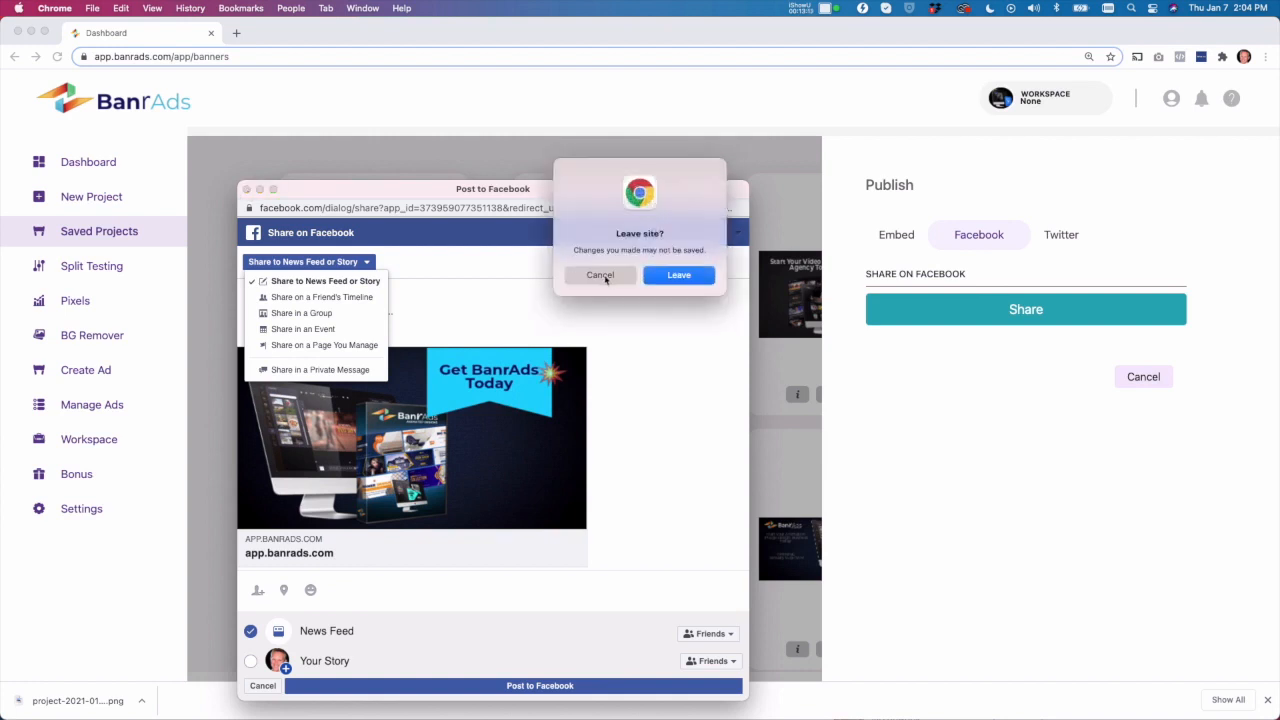
left_click(601, 275)
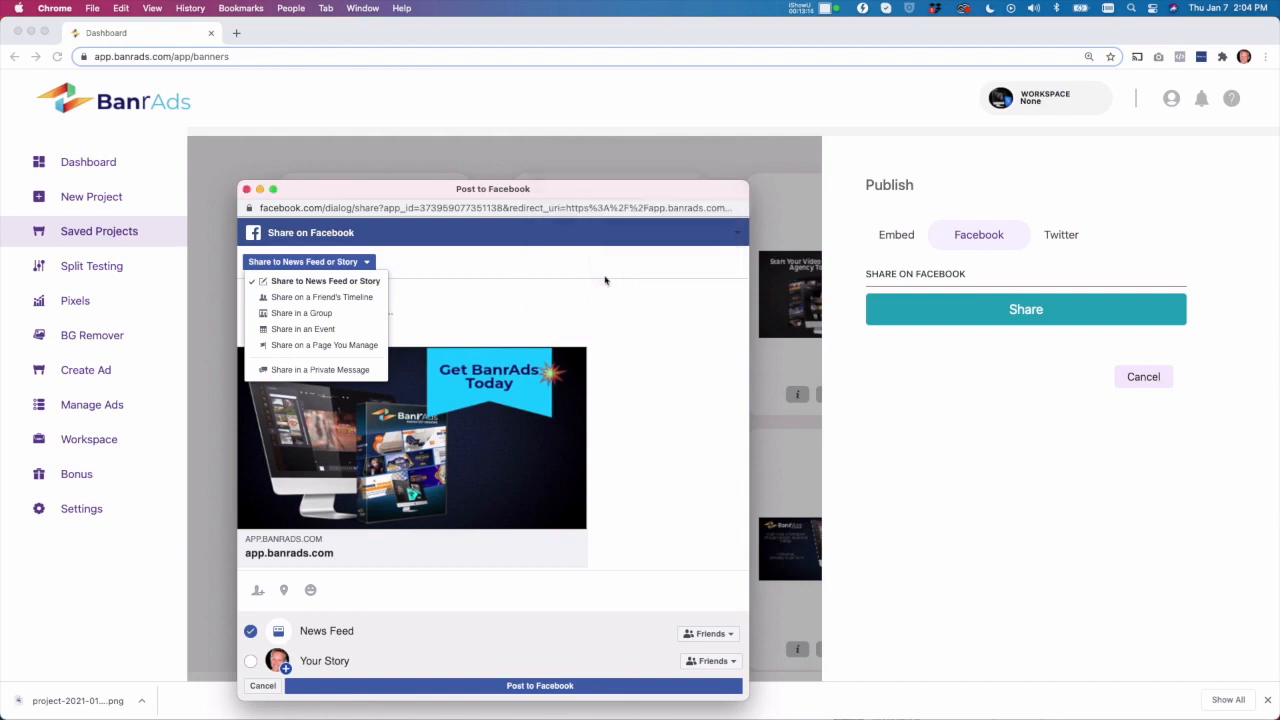
left_click(248, 190)
left_click(670, 276)
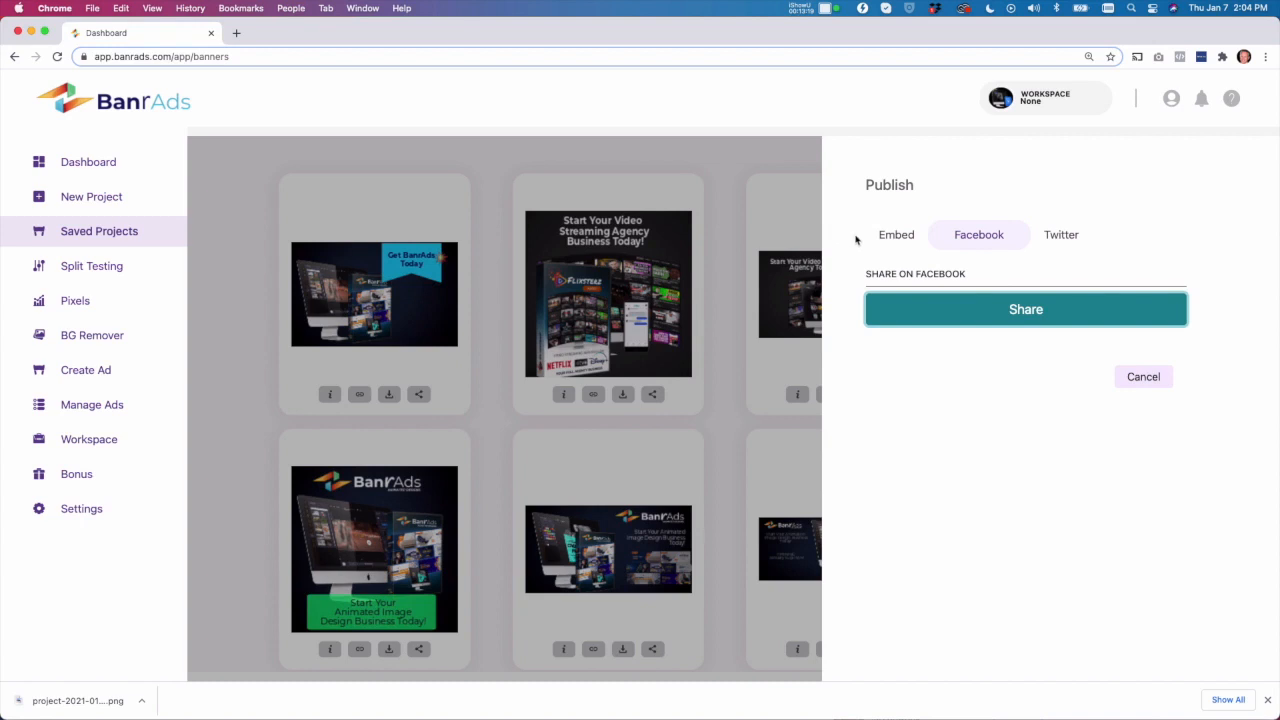
left_click(1066, 236)
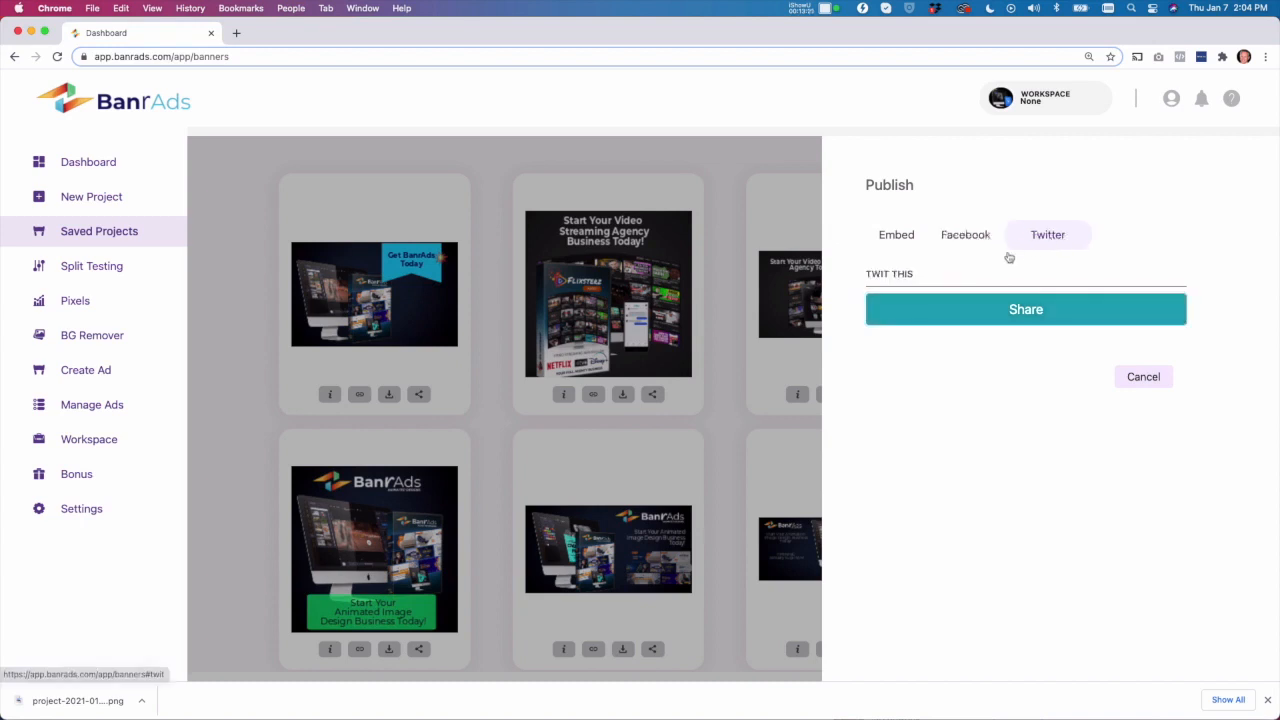
left_click(1143, 379)
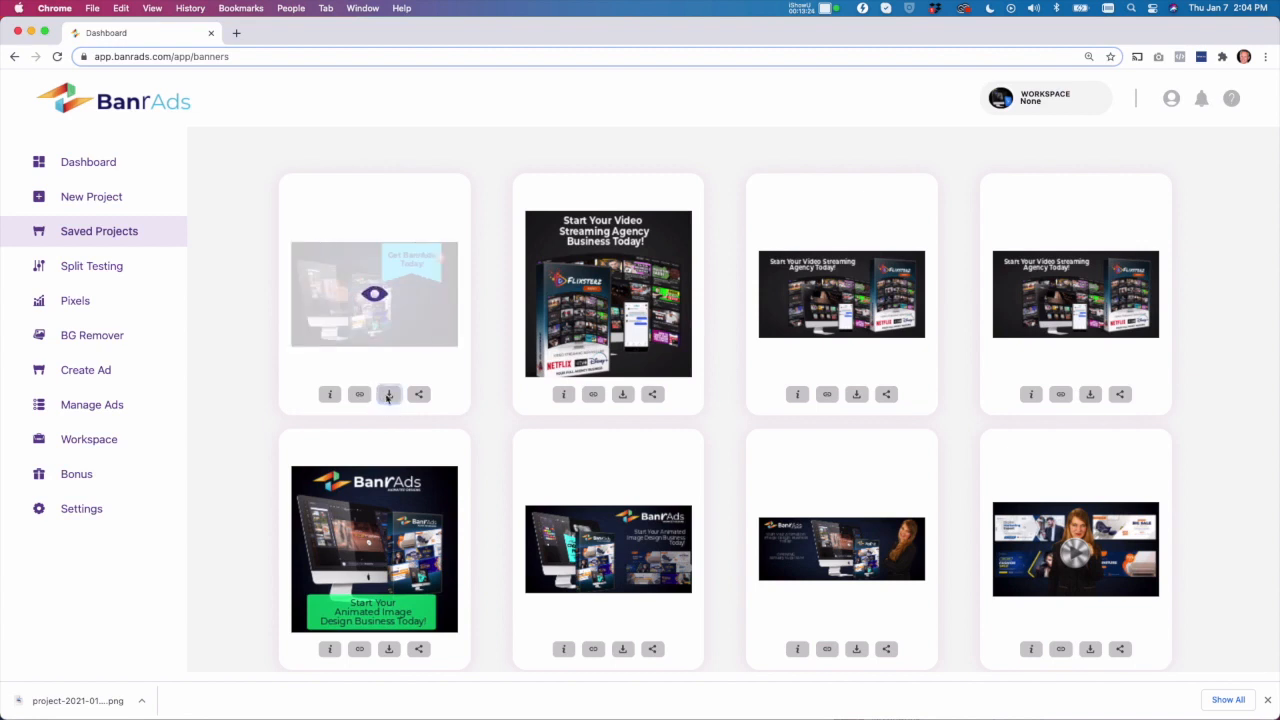
Request a GIF download of the "Get BanrAds Today" project and check its progress in the download list.
left_click(388, 395)
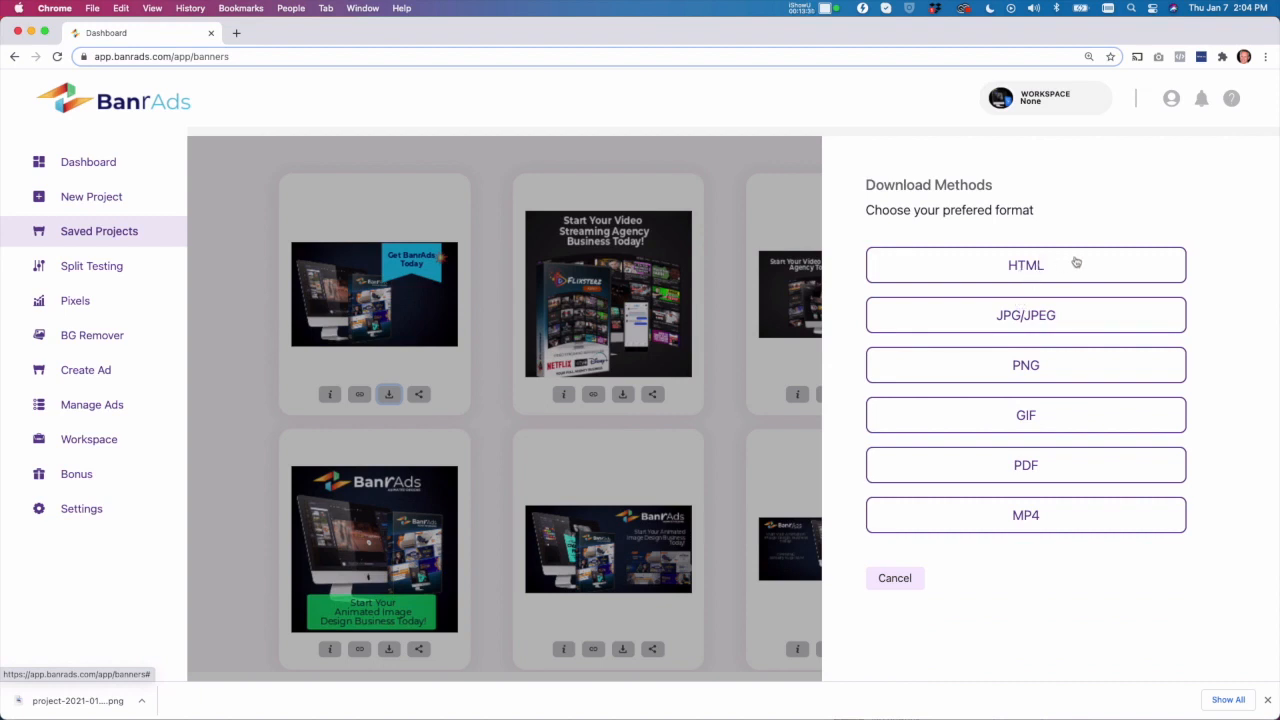
left_click(1022, 421)
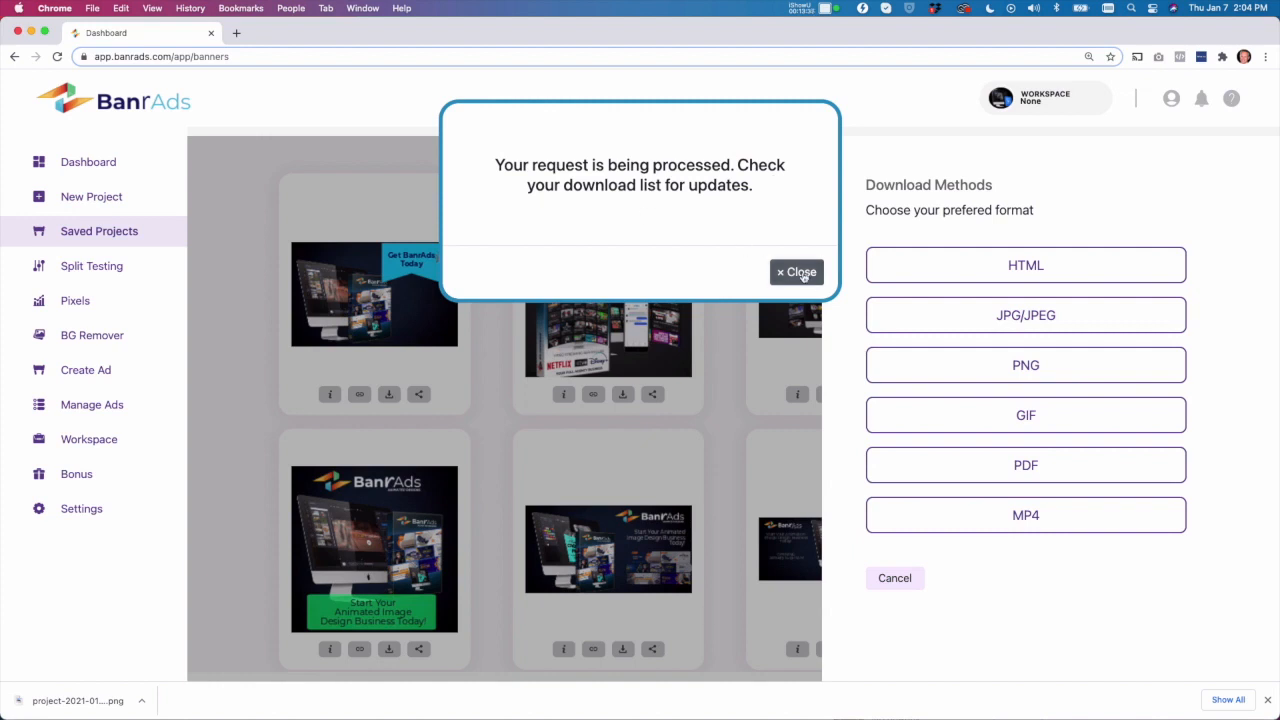
left_click(802, 273)
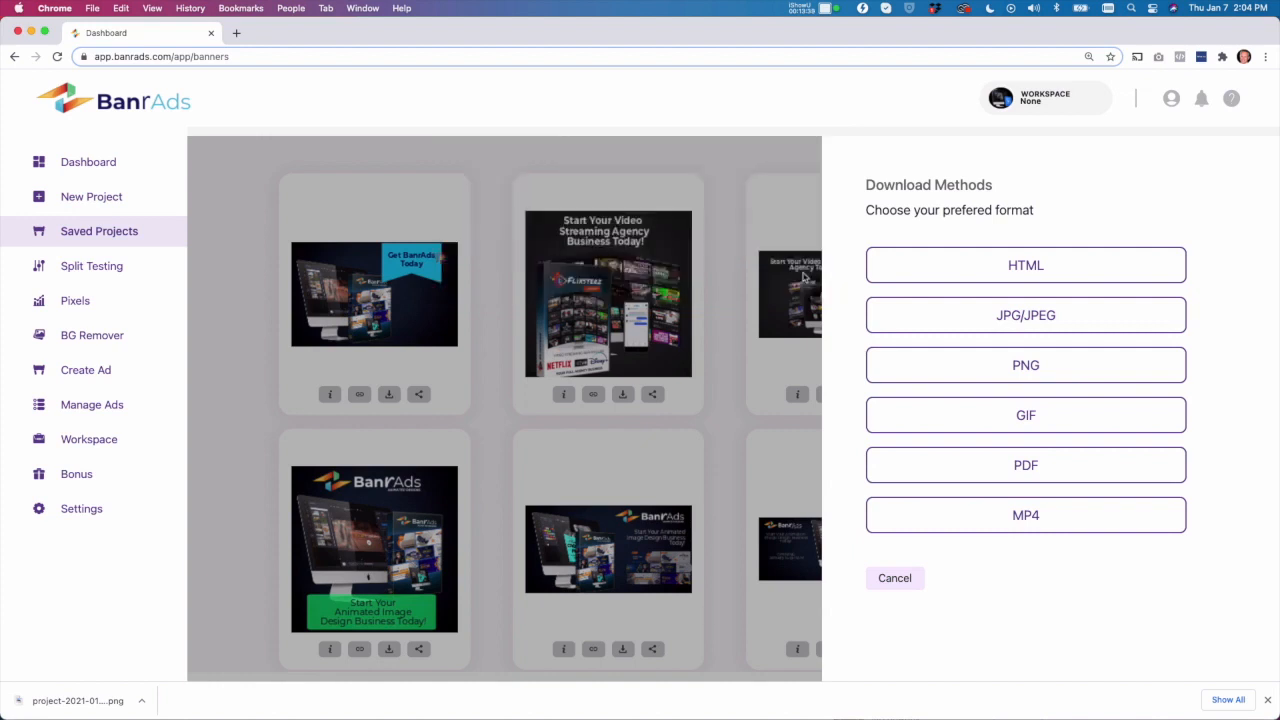
left_click(892, 580)
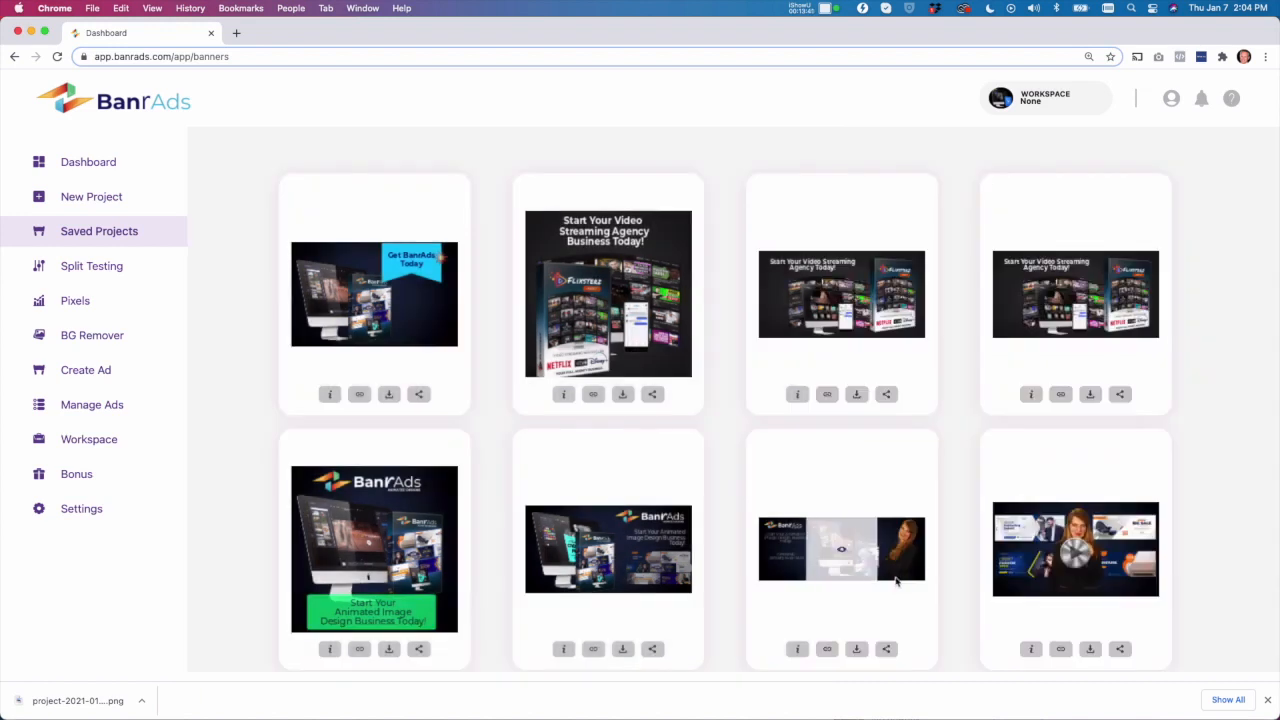
left_click(1201, 104)
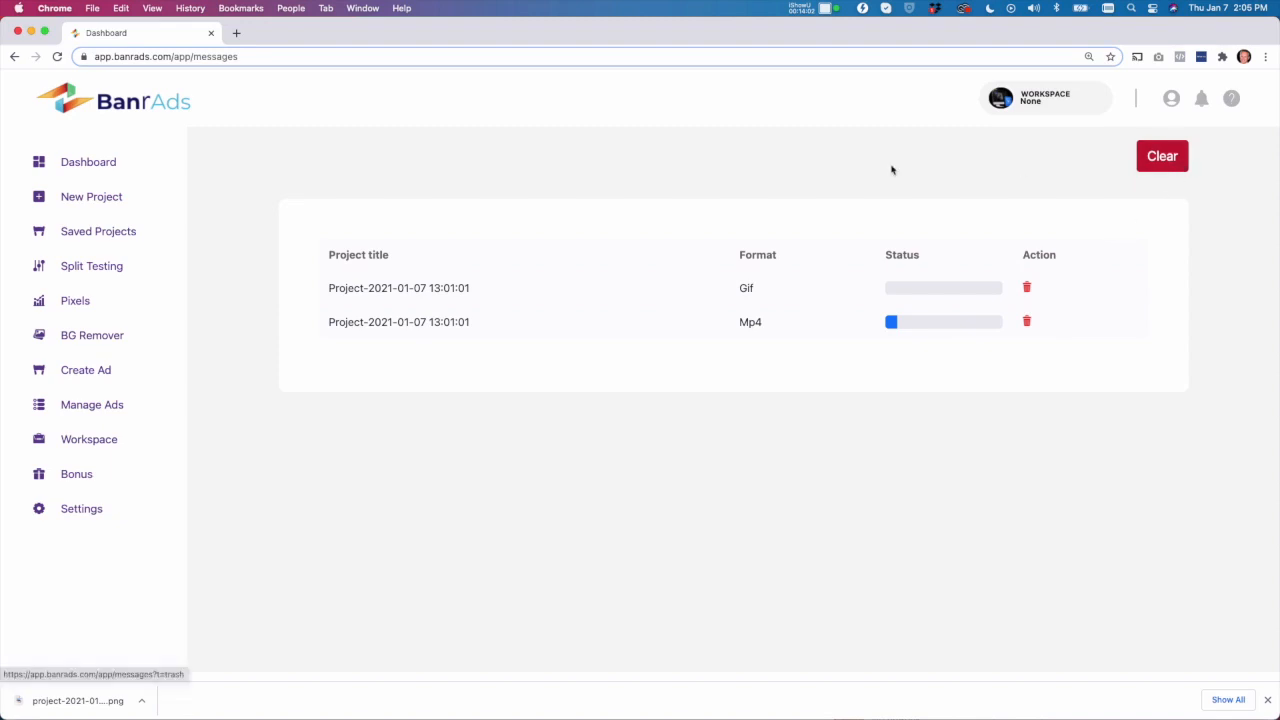
Start a new split test comparing the "Get BanrAds Today" banner with the square "Start Your Video Streaming Agency Business Today!" banner.
left_click(74, 103)
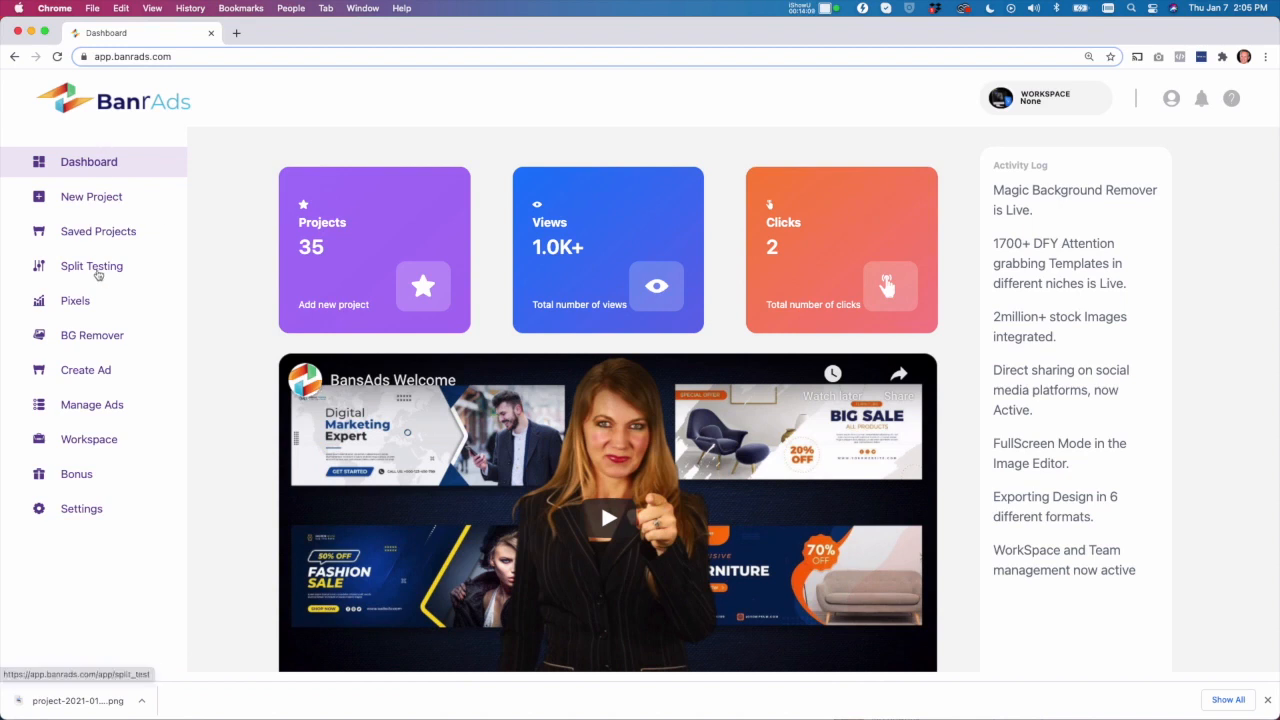
left_click(90, 272)
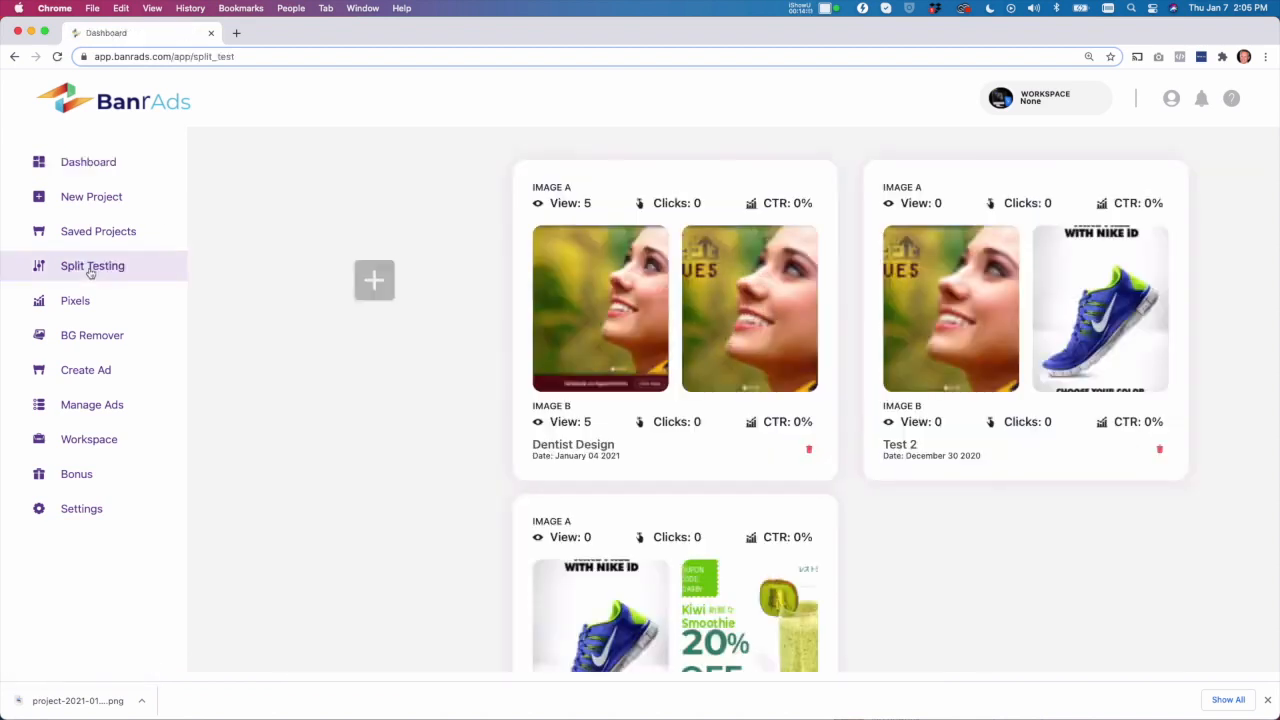
left_click(377, 285)
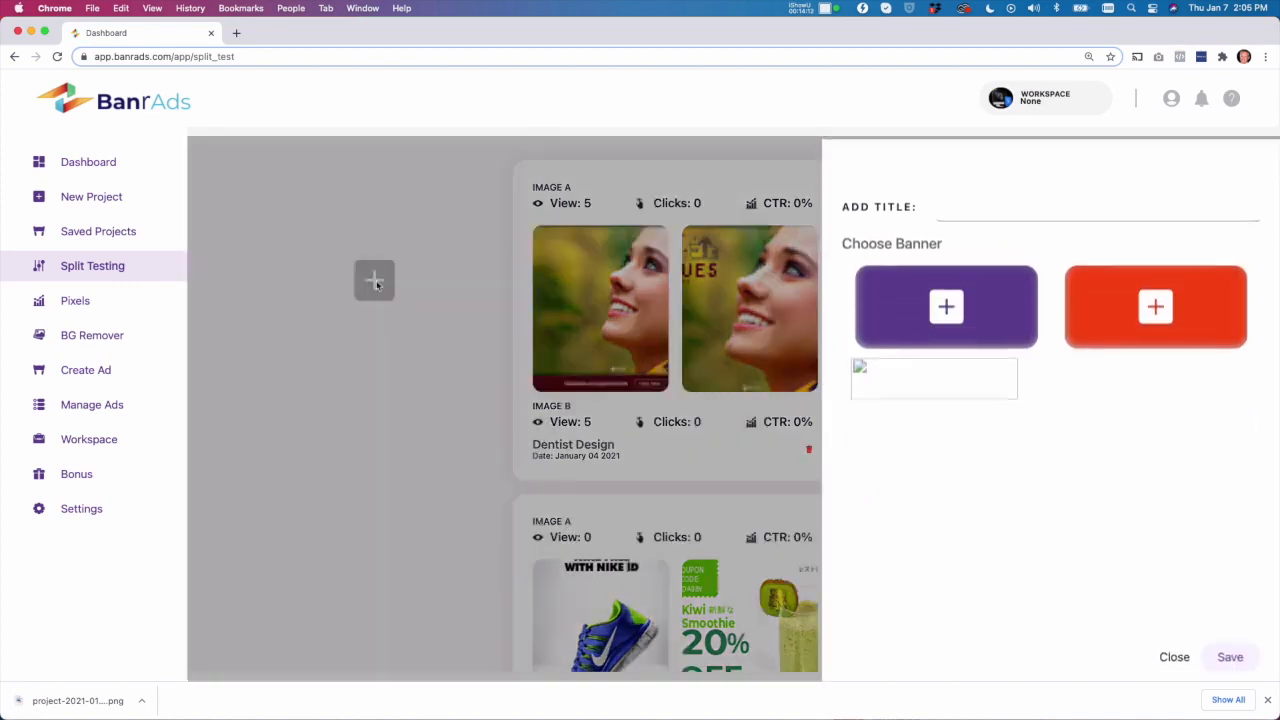
left_click(943, 304)
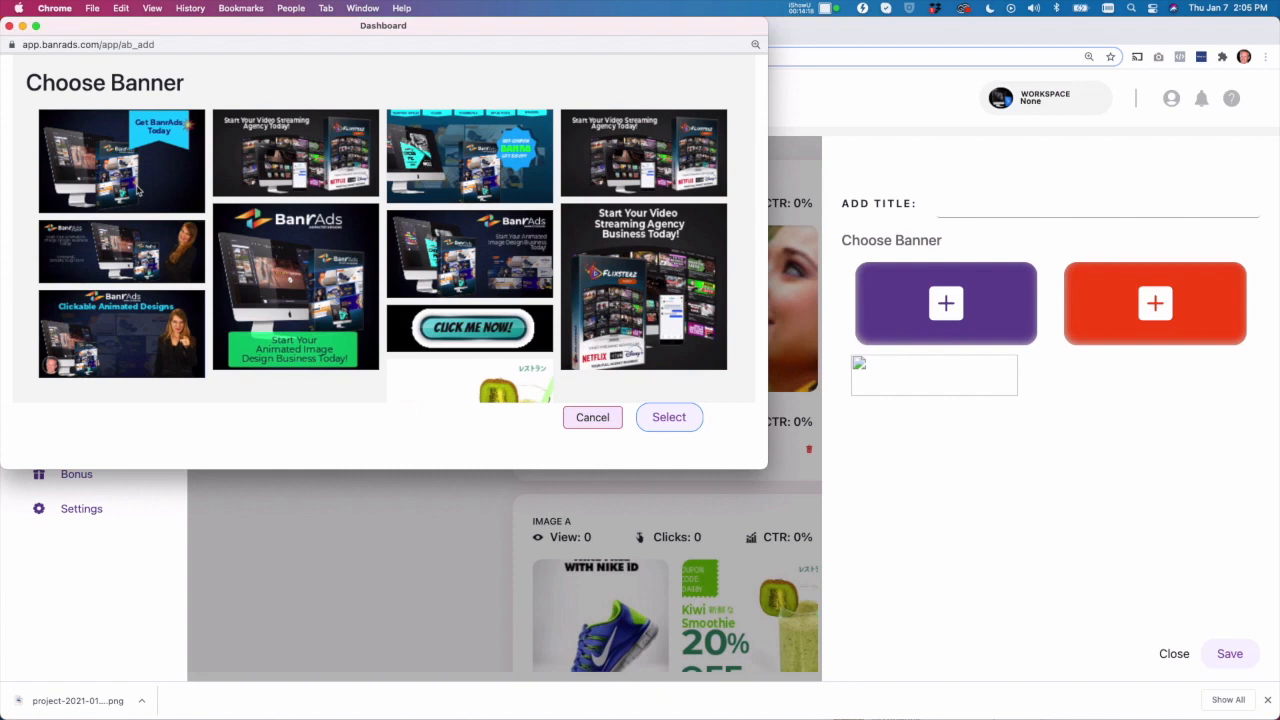
left_click(126, 167)
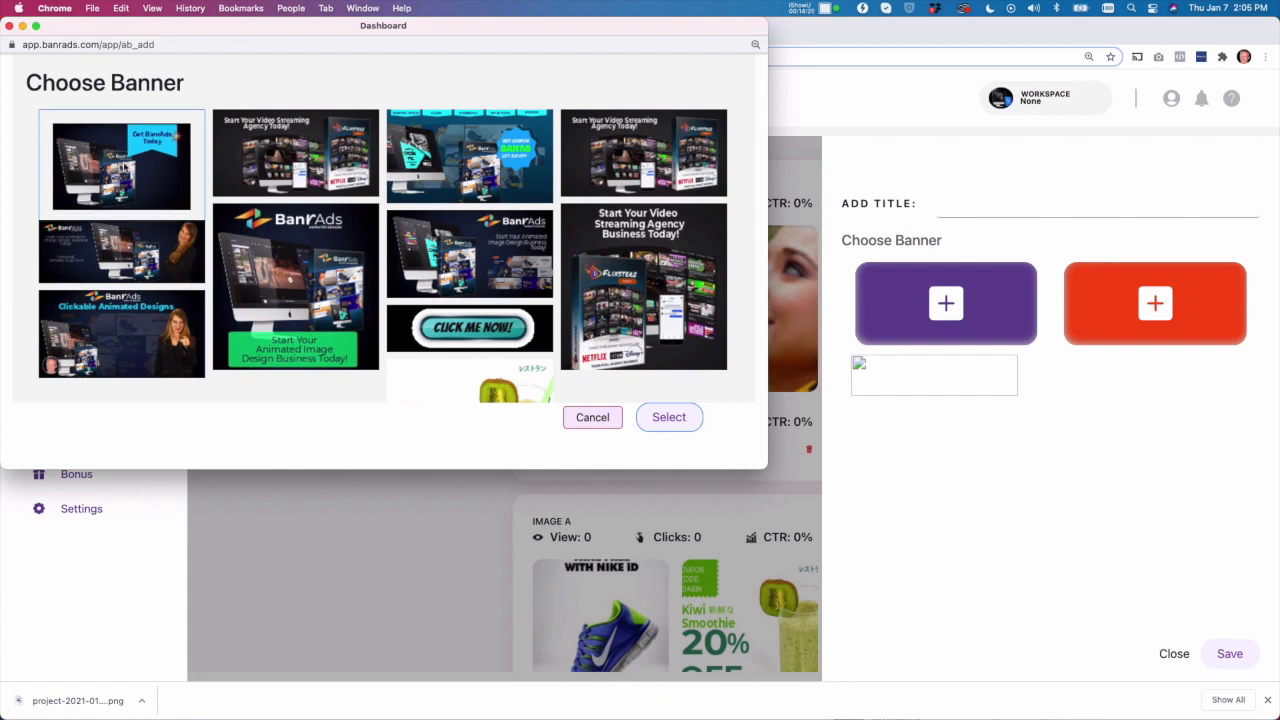
left_click(669, 417)
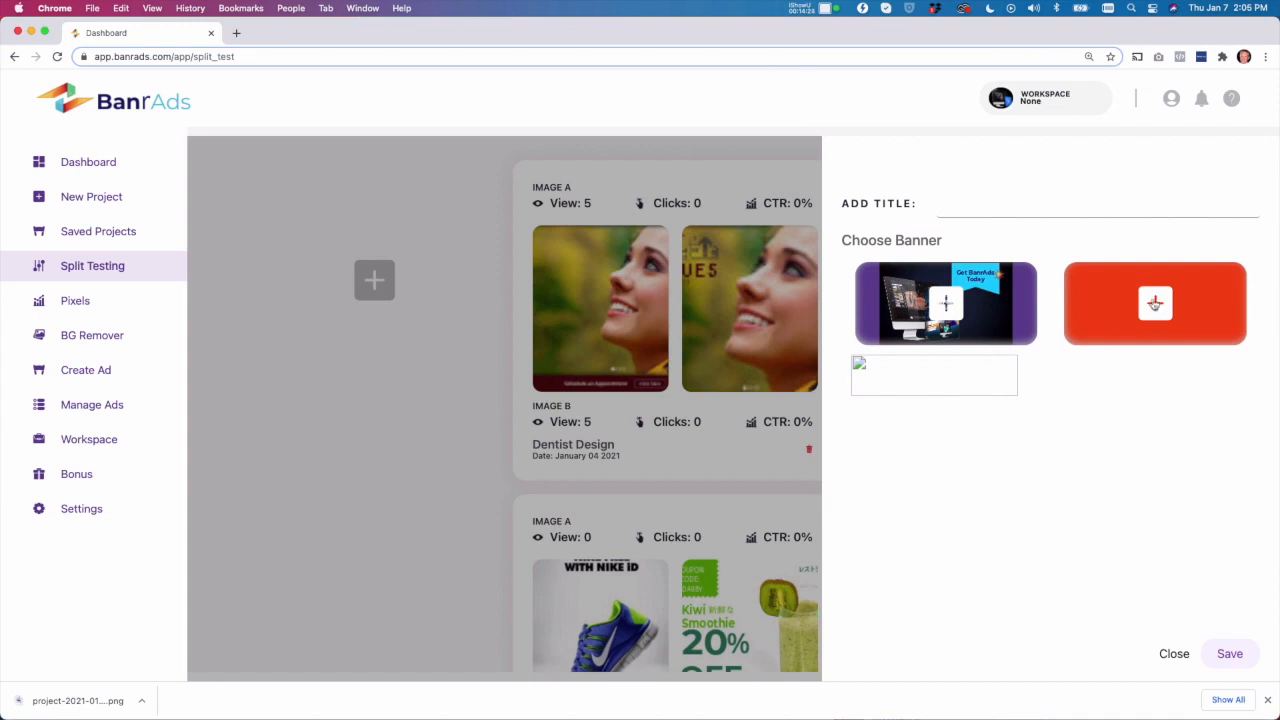
left_click(1155, 303)
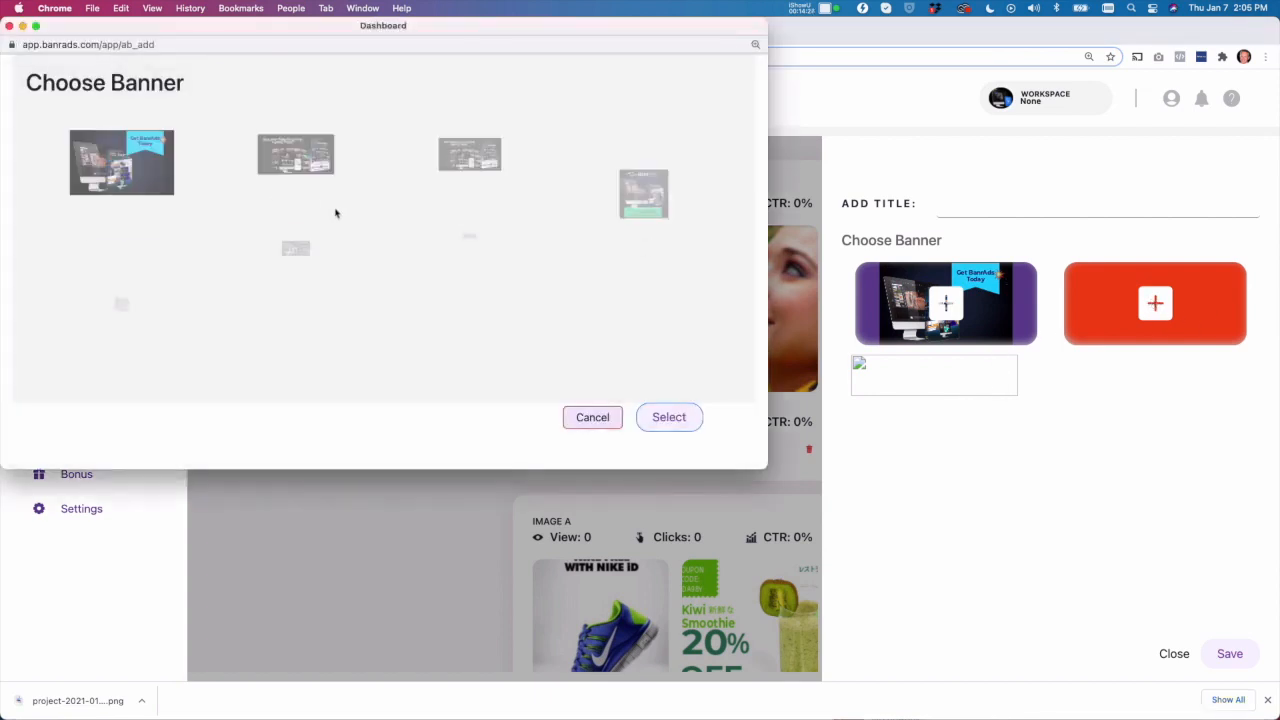
left_click(118, 294)
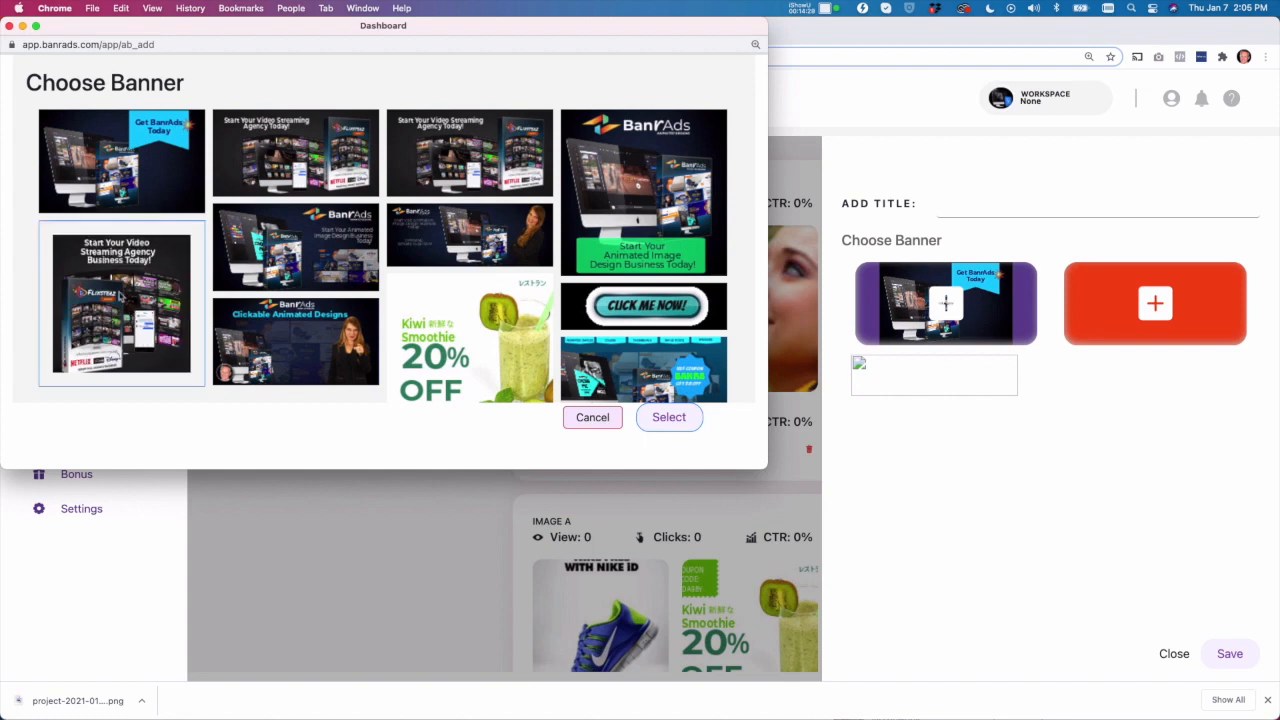
left_click(665, 418)
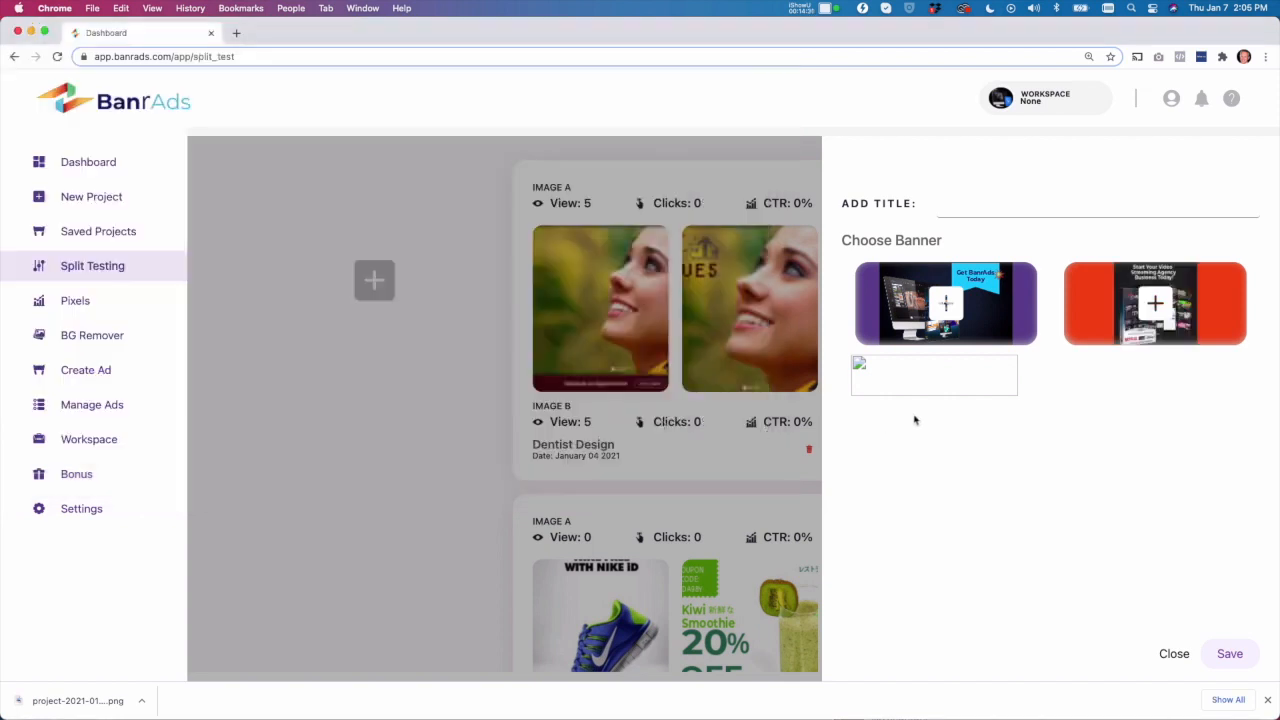
Title the split test BanrAds, save it, and view the list of tracking pixels.
left_click(1240, 652)
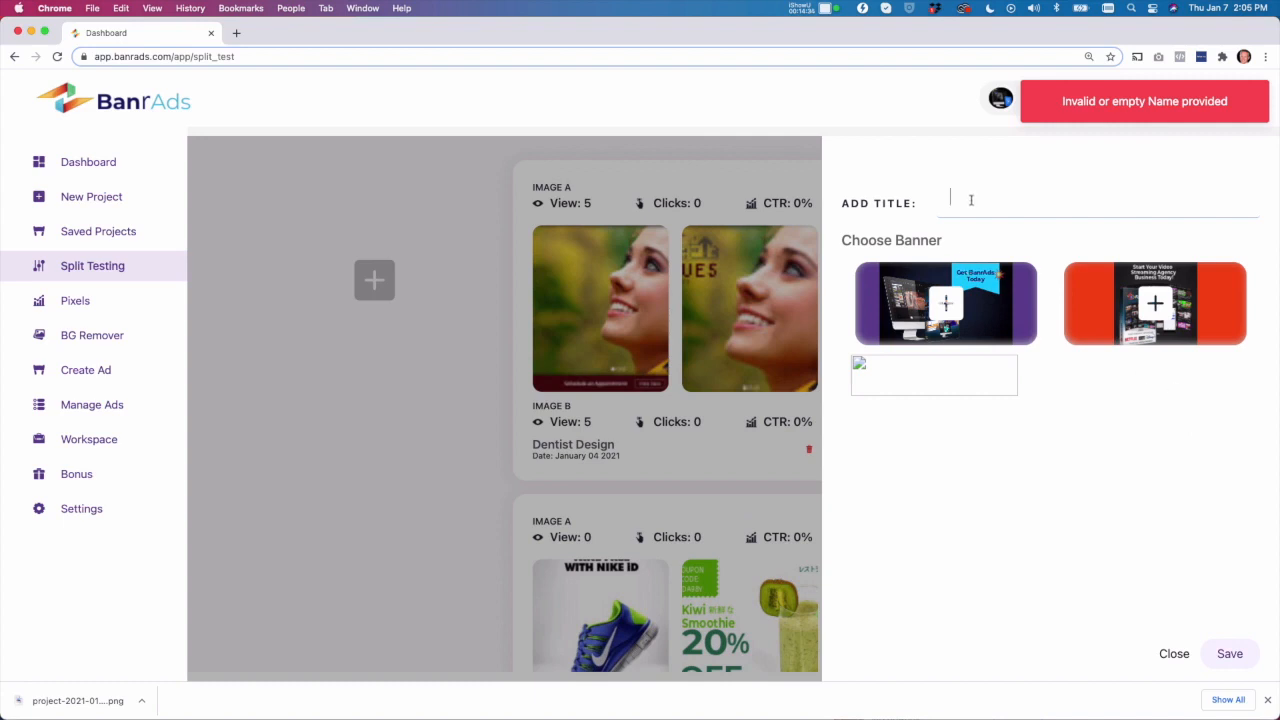
type("BanrAds")
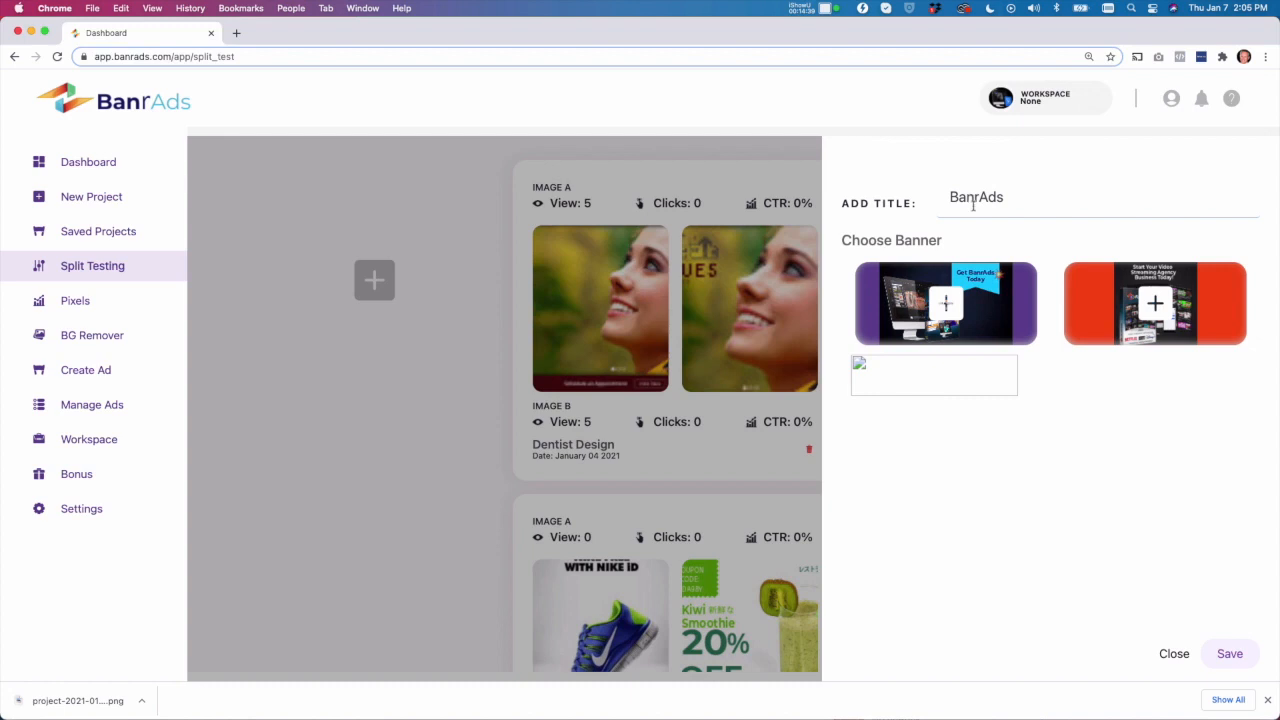
left_click(1230, 653)
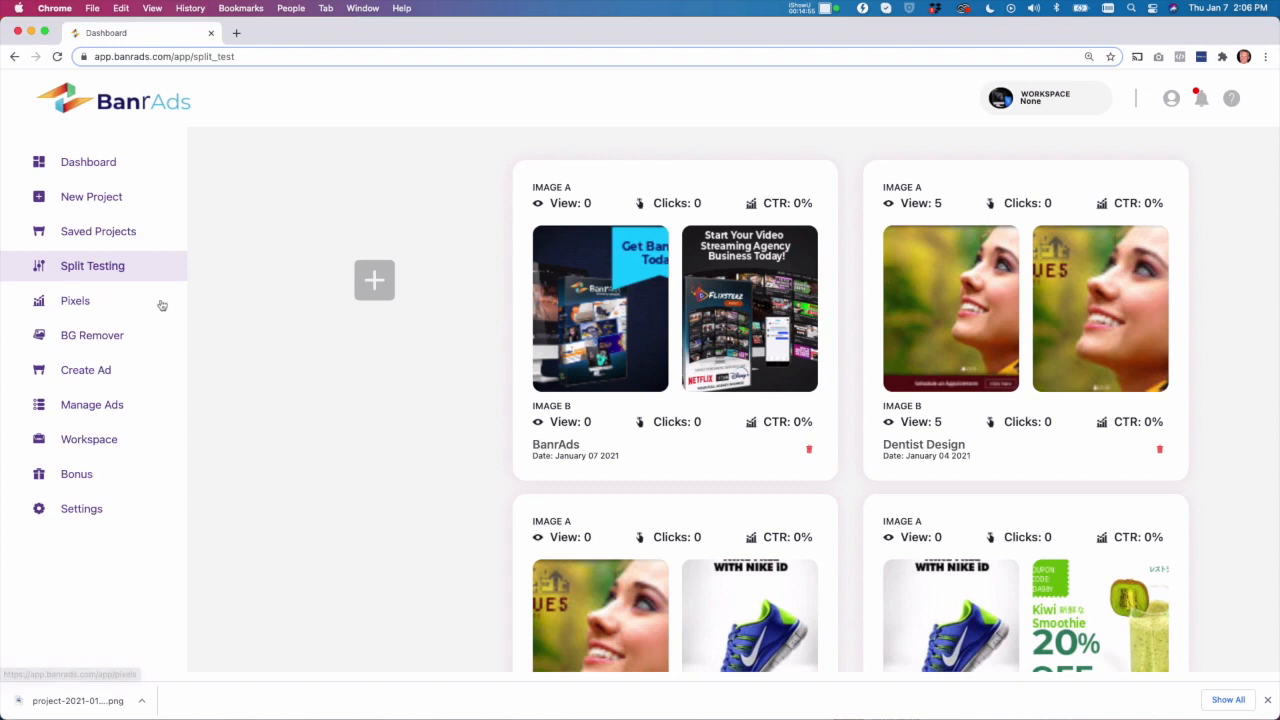
left_click(75, 302)
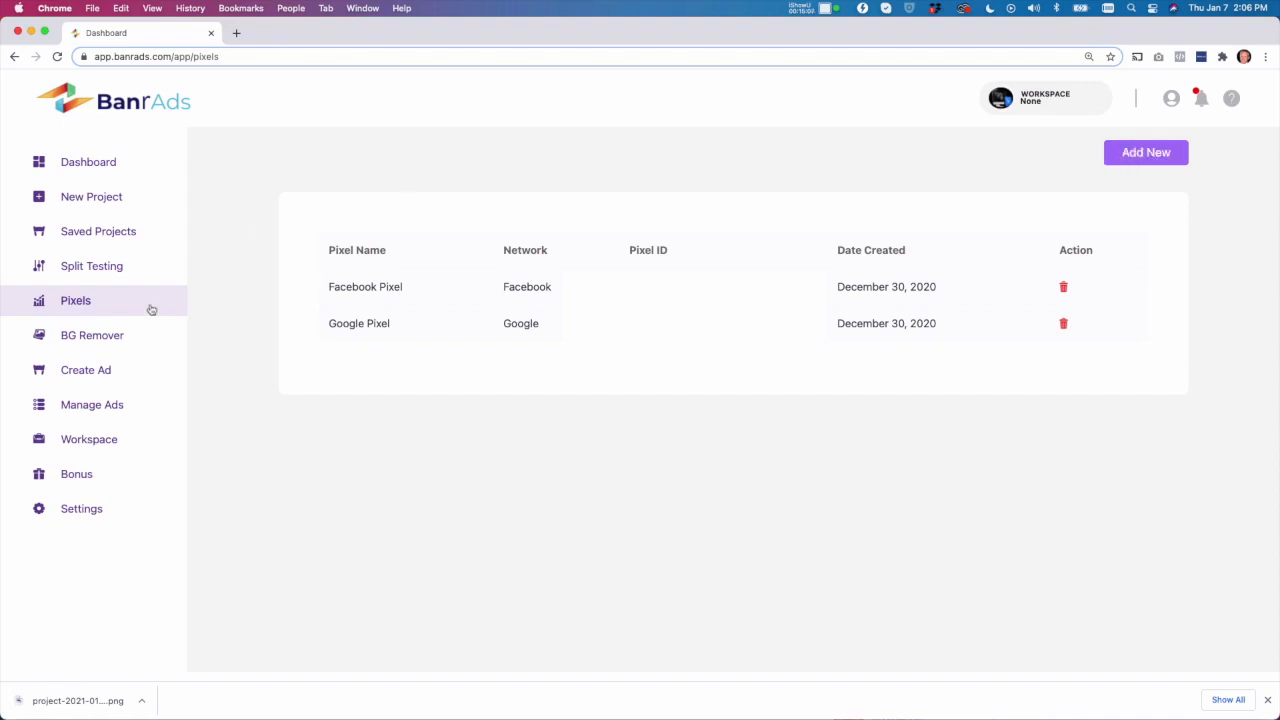
Remove the background from the dentist website image in the BanrAds folder with BG Remover and download the cut-out.
left_click(97, 341)
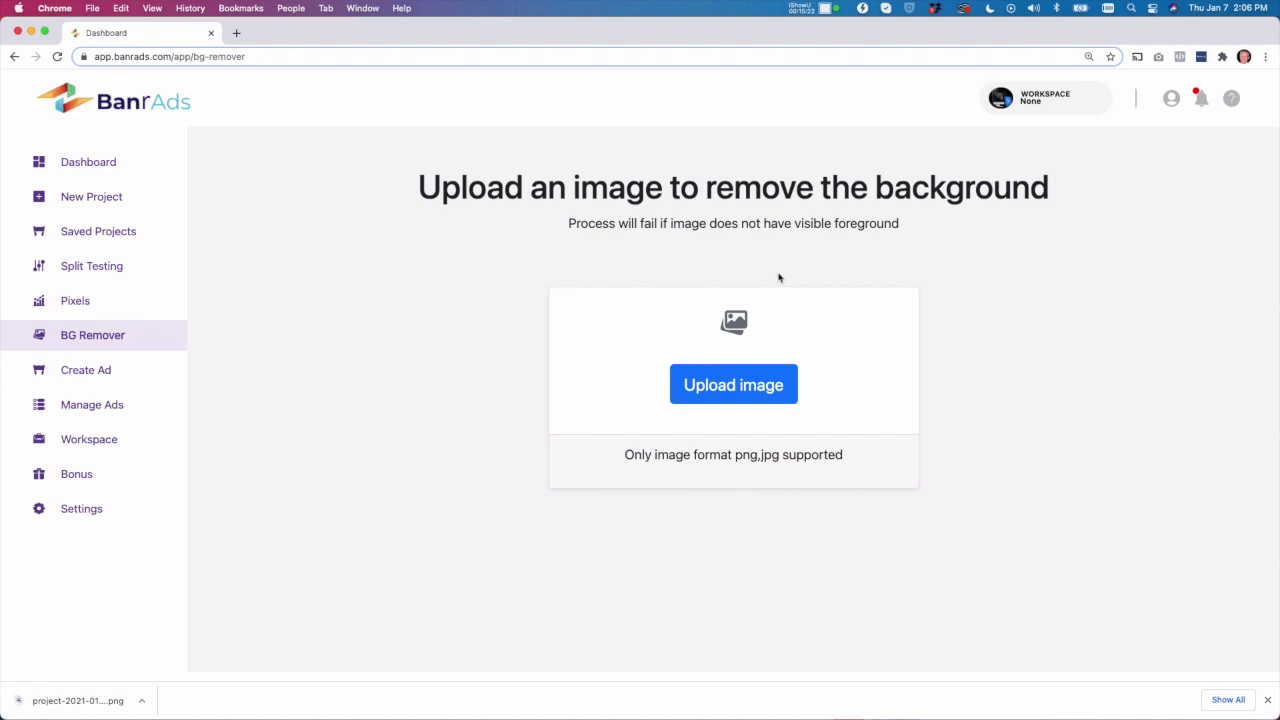
left_click(718, 387)
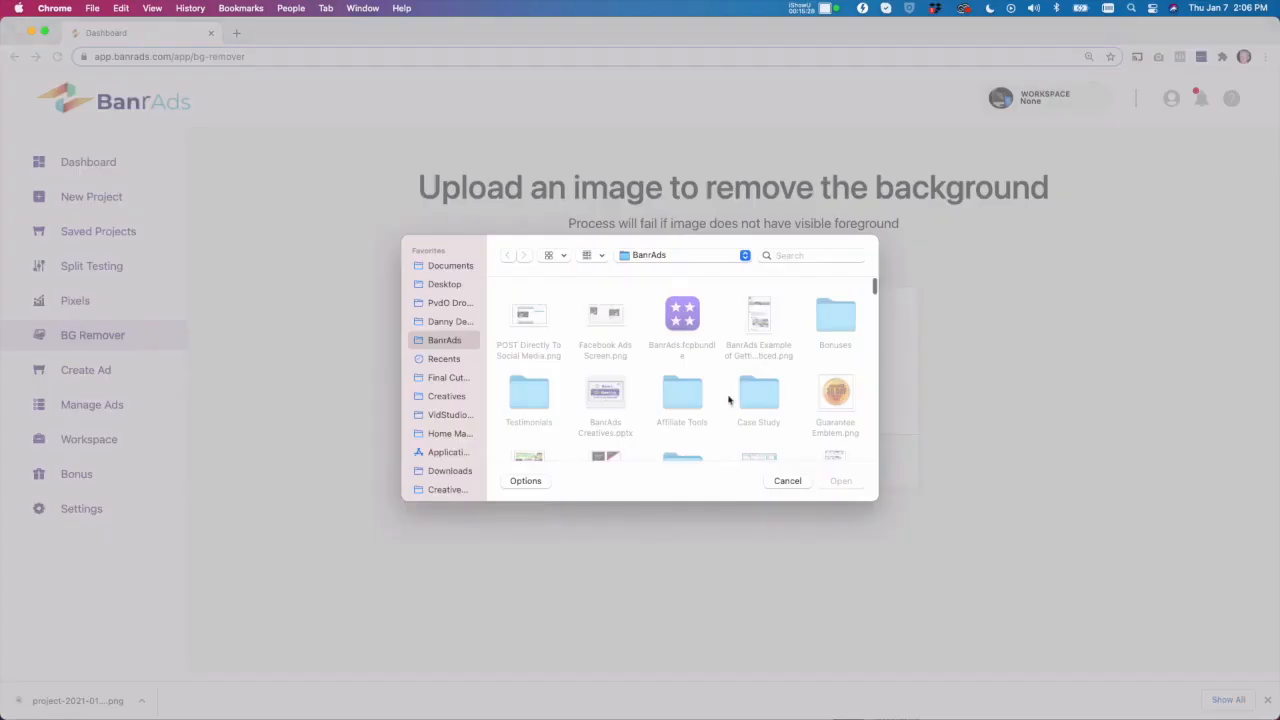
scroll(731, 397, "down", 5)
left_click(757, 326)
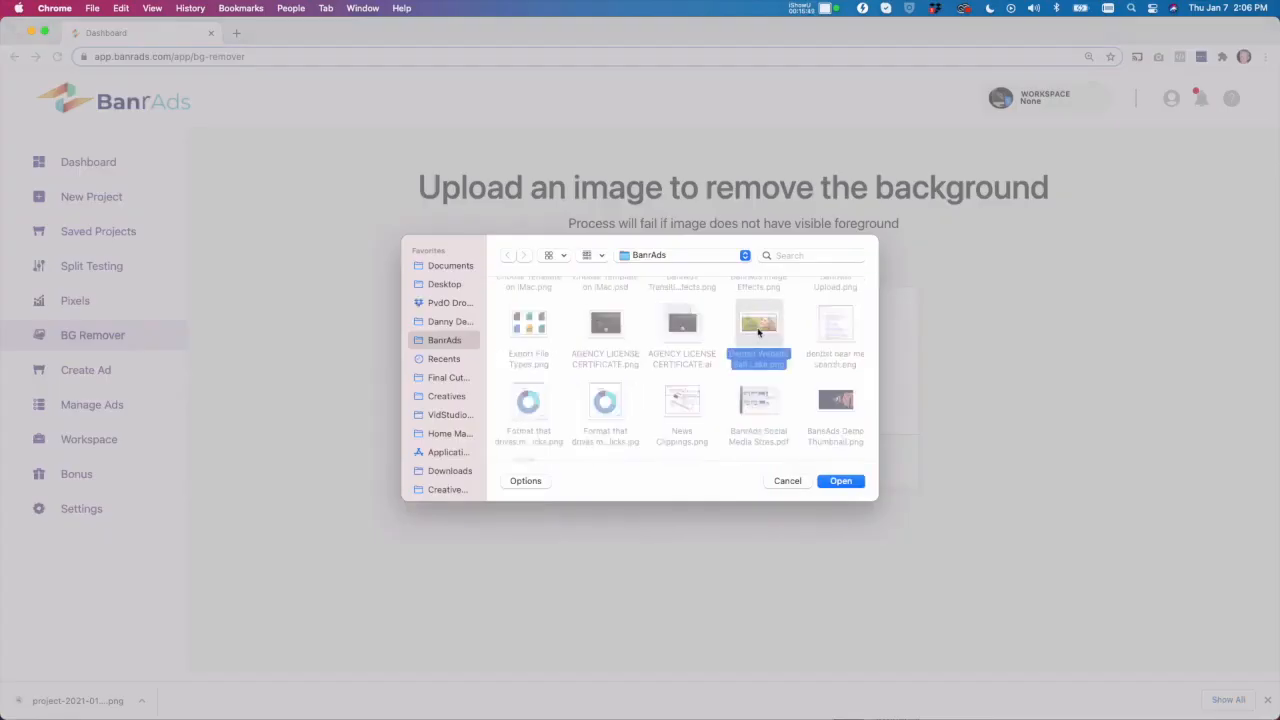
left_click(841, 481)
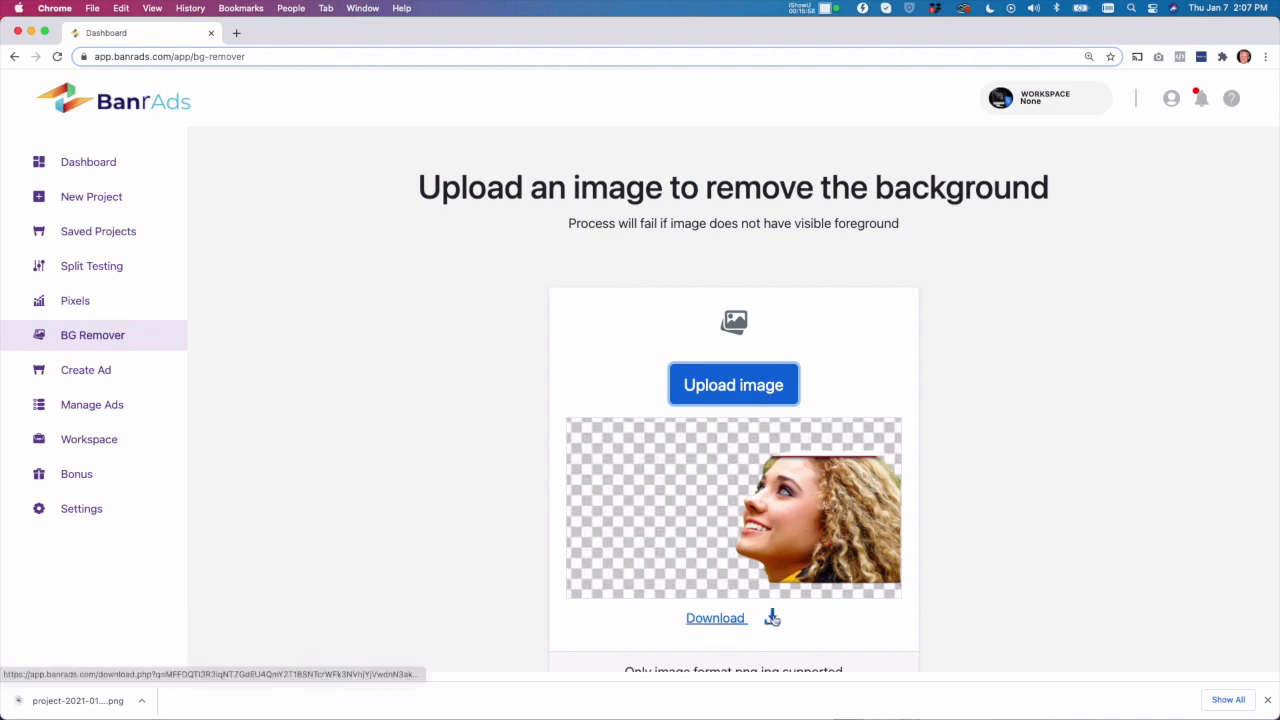
left_click(772, 618)
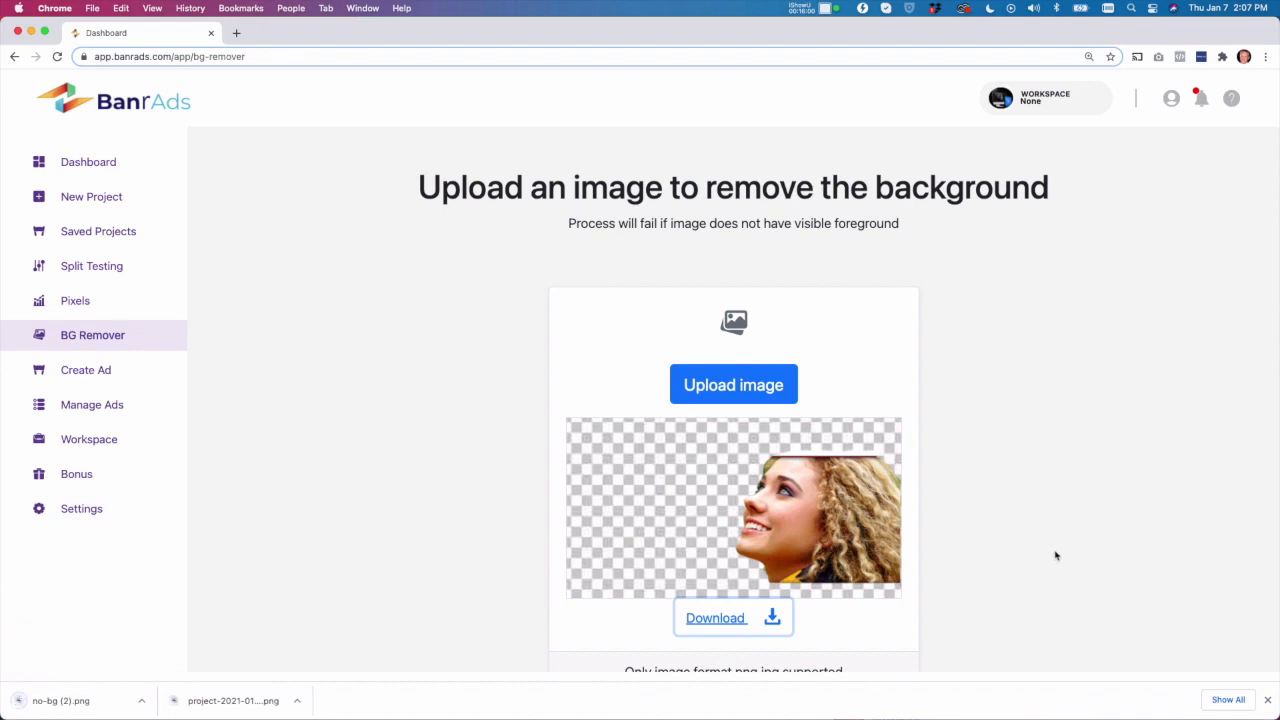
Find the dentist banner with the woman's photo and Avenues logo among the saved projects and open it in the editor.
left_click(86, 166)
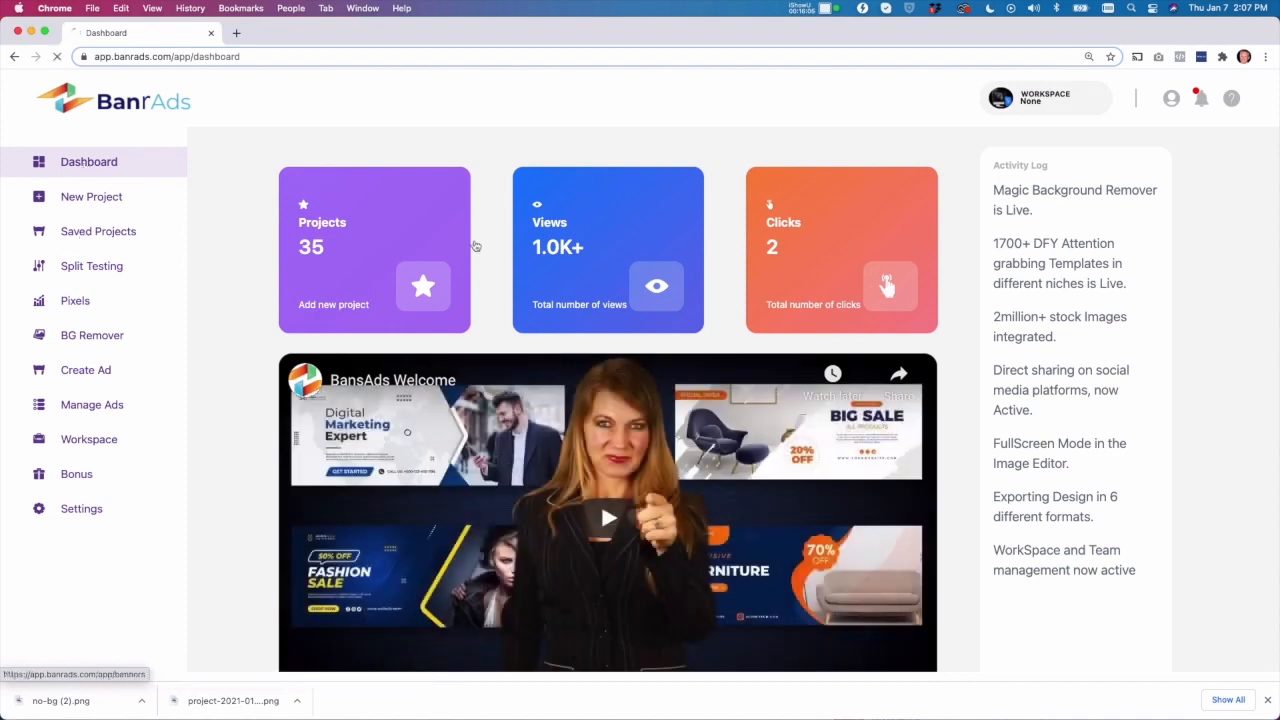
left_click(84, 234)
scroll(706, 366, "down", 1)
scroll(706, 366, "down", 5)
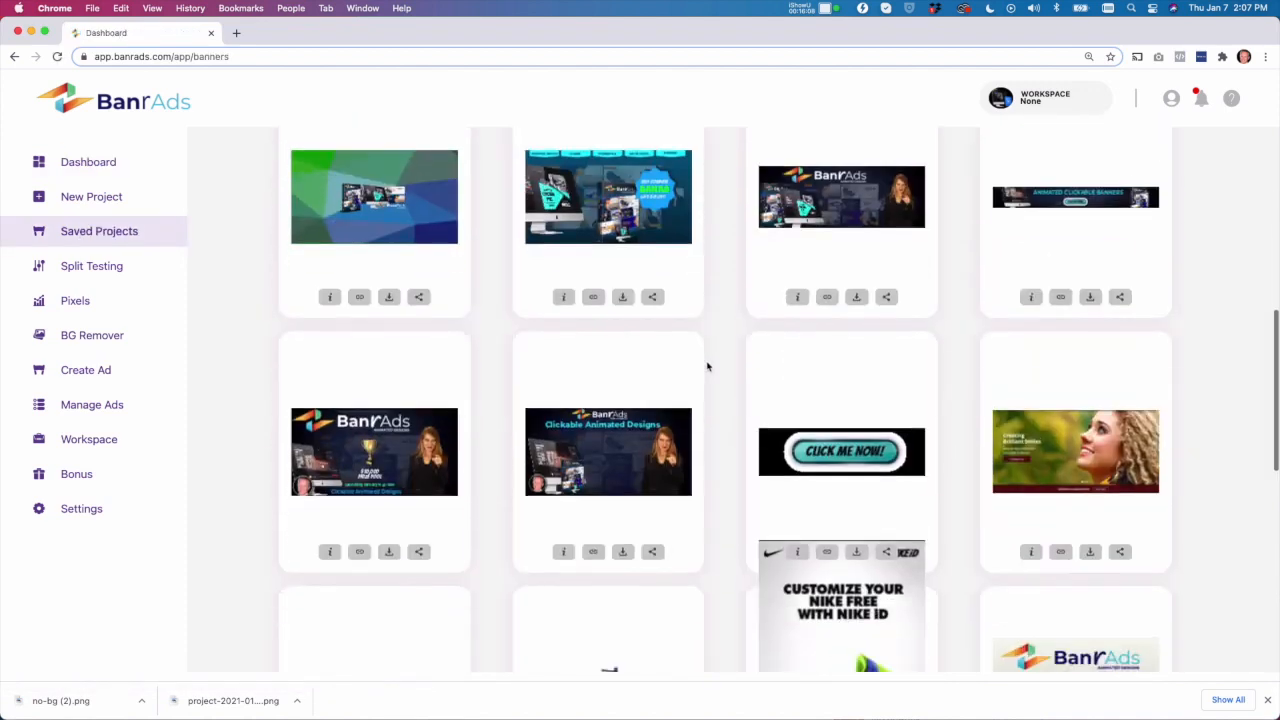
mouse_move(1106, 413)
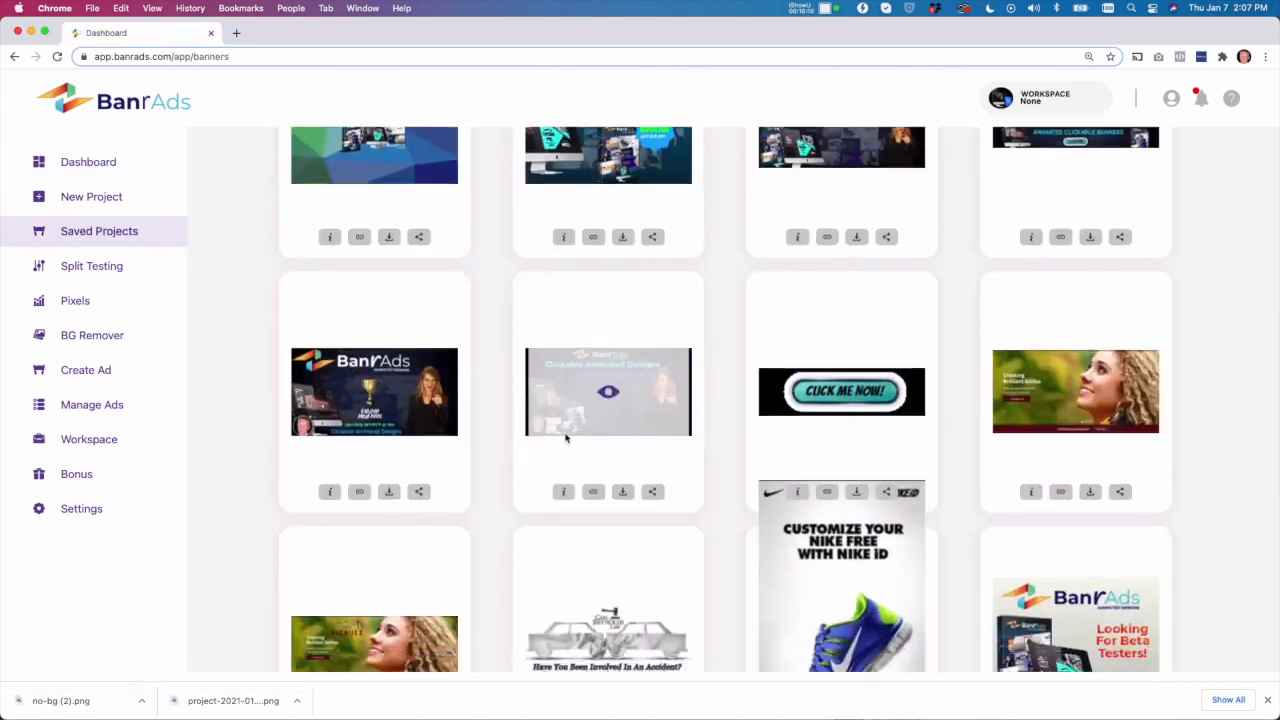
scroll(528, 460, "down", 1)
mouse_move(351, 580)
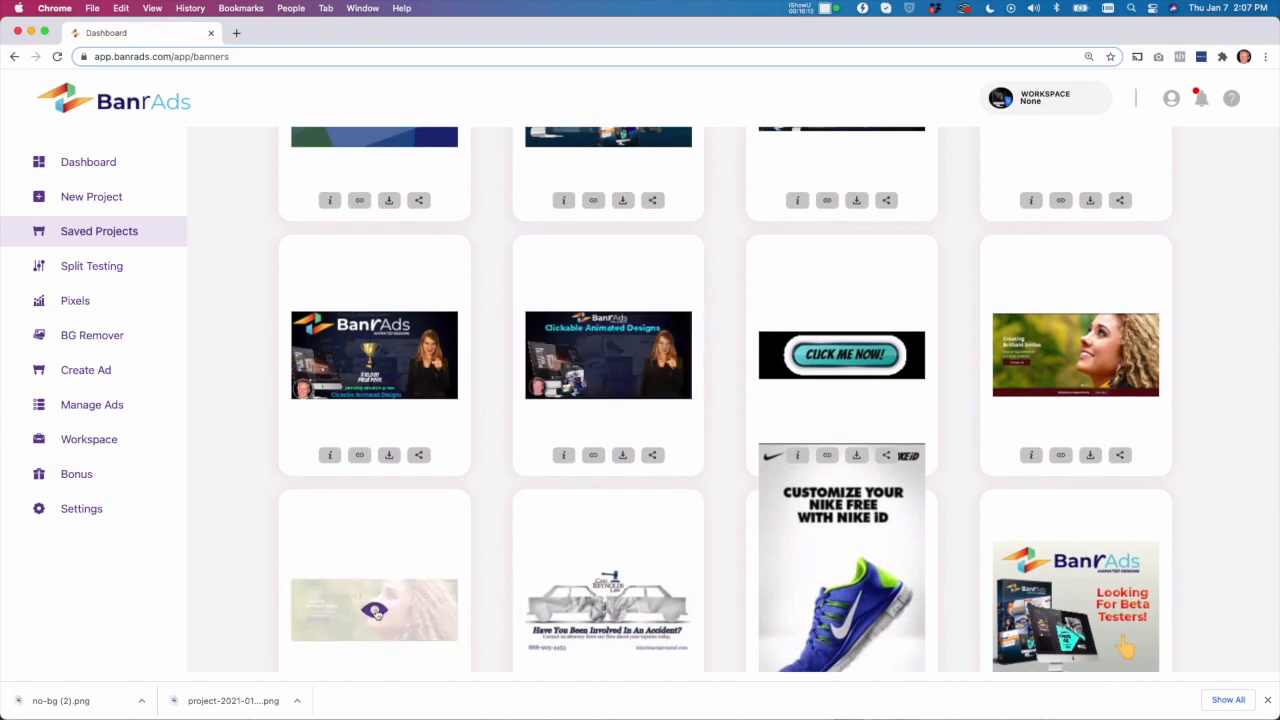
left_click(373, 612)
left_click(1034, 513)
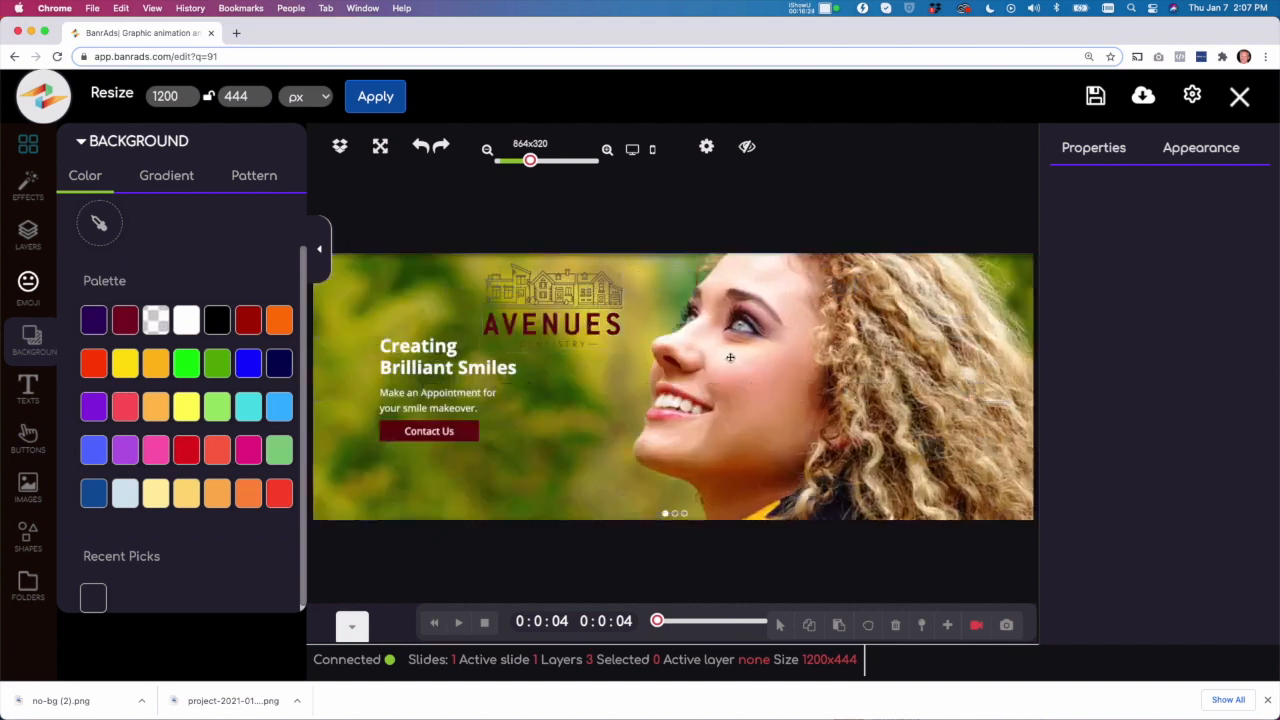
Inspect the woman's photo layer and the logo animation on the timeline by moving the playhead to 0:0:01, and close the editor.
left_click(774, 383)
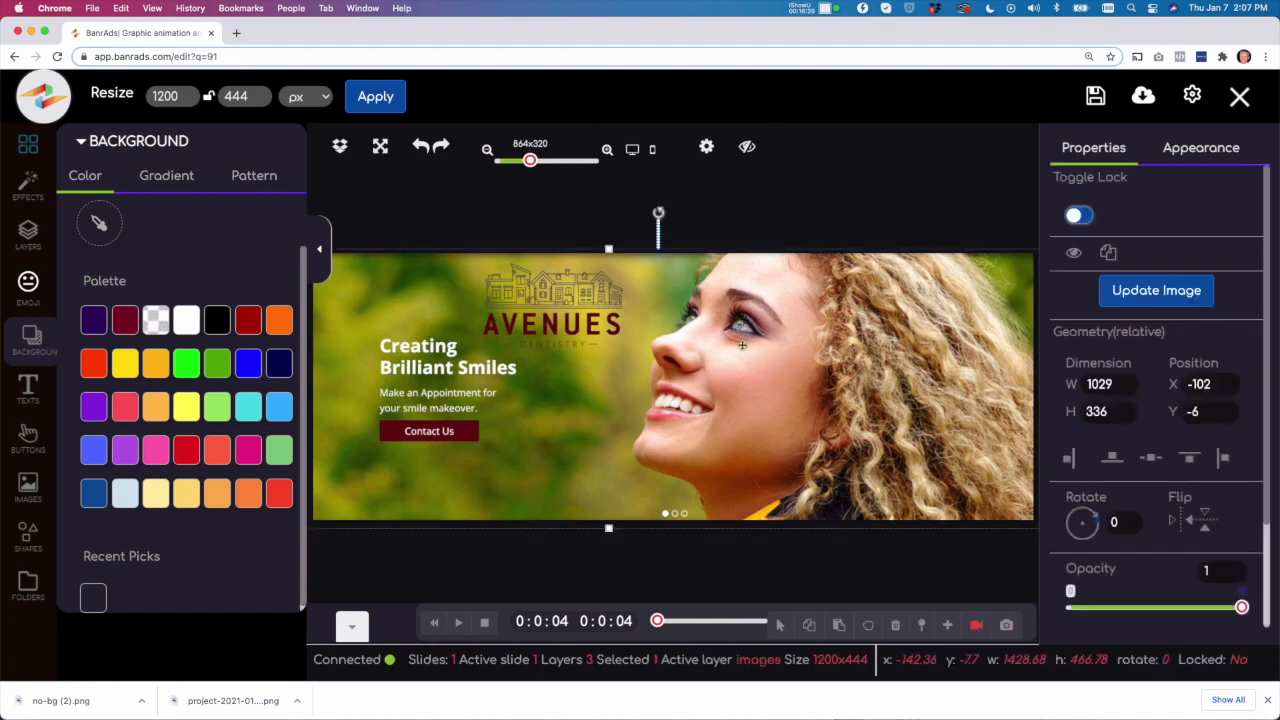
left_click(357, 628)
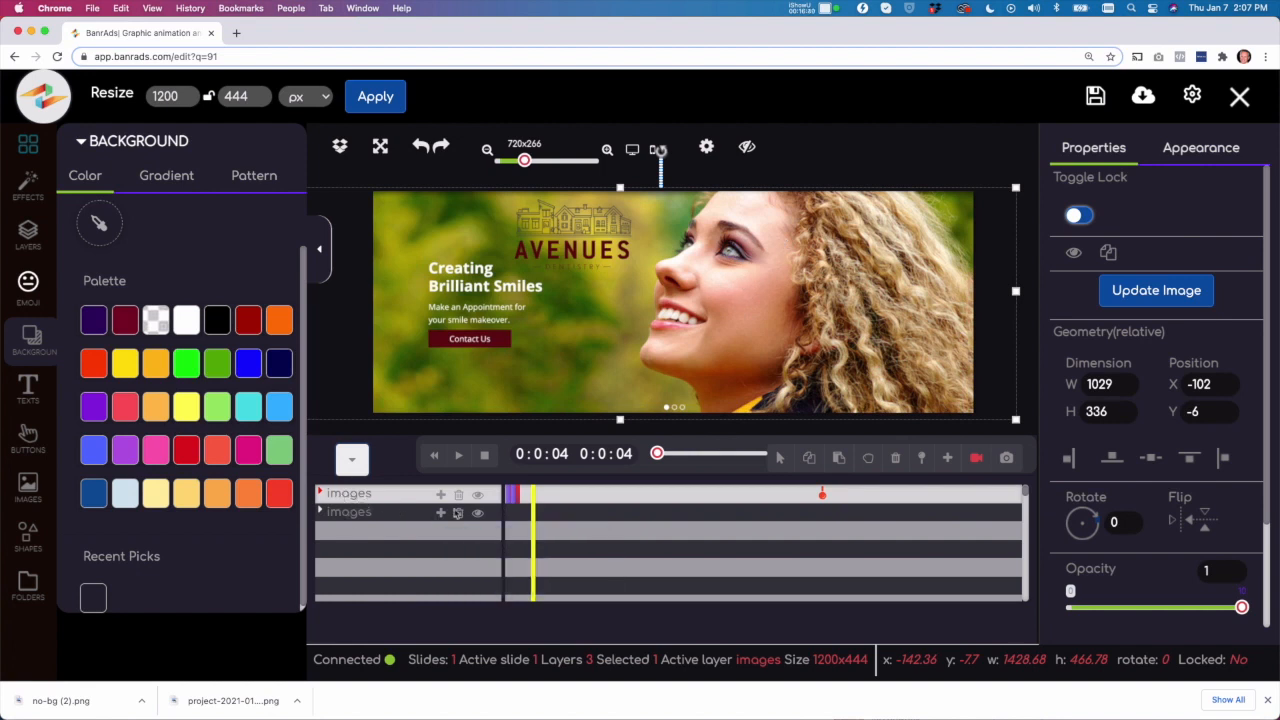
mouse_move(533, 530)
left_mouse_down()
mouse_move(506, 535)
mouse_move(517, 533)
left_mouse_up()
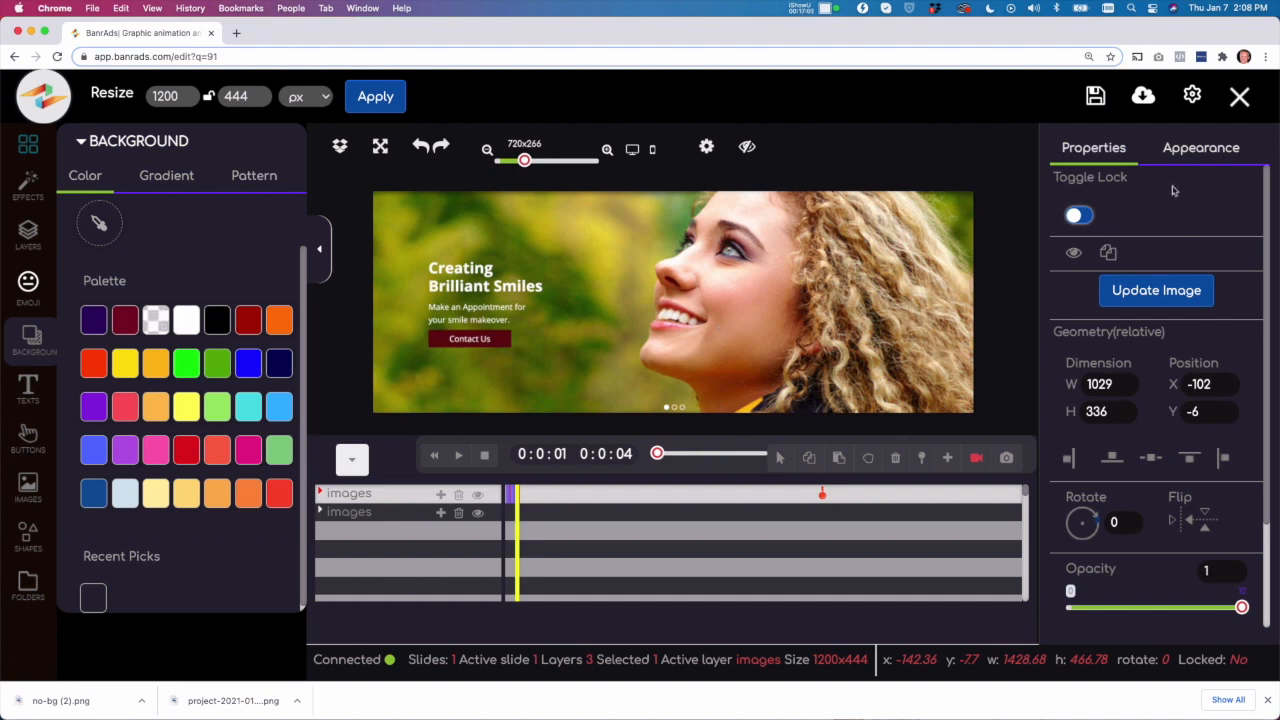
left_click(1240, 97)
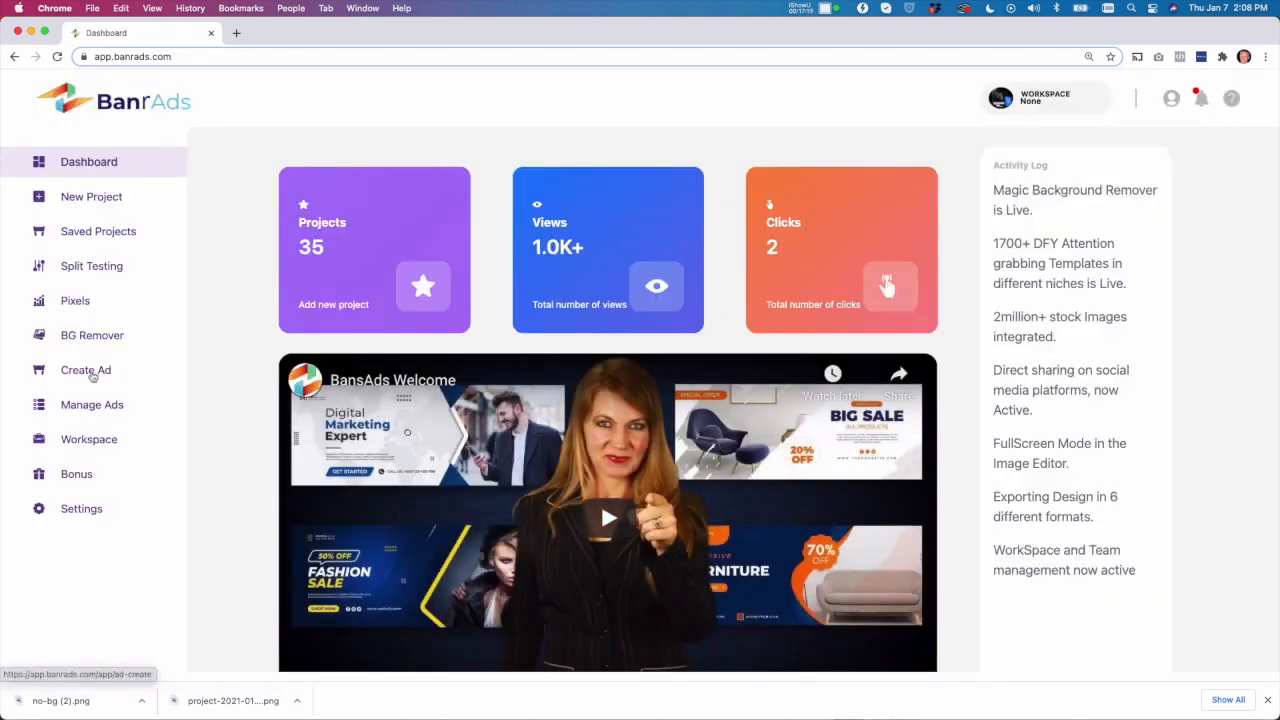
Start creating an ad of type Facebook and choose the connected personal account.
left_click(91, 374)
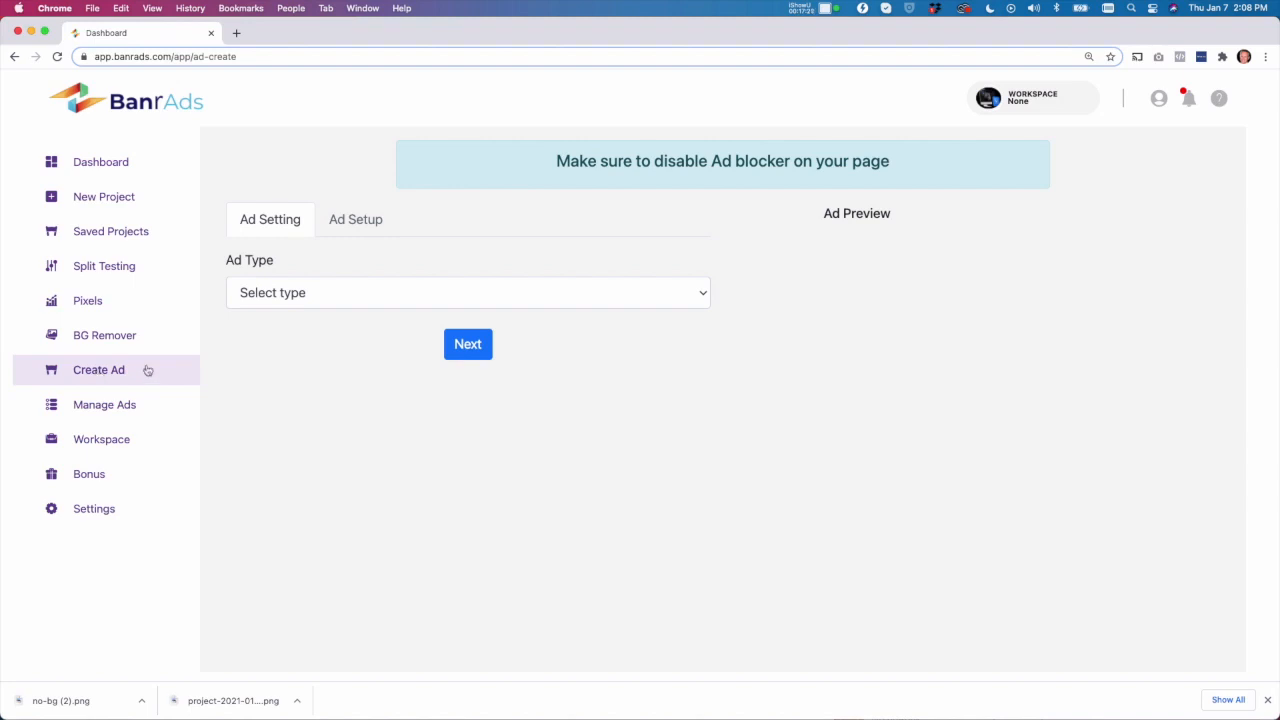
left_click(311, 299)
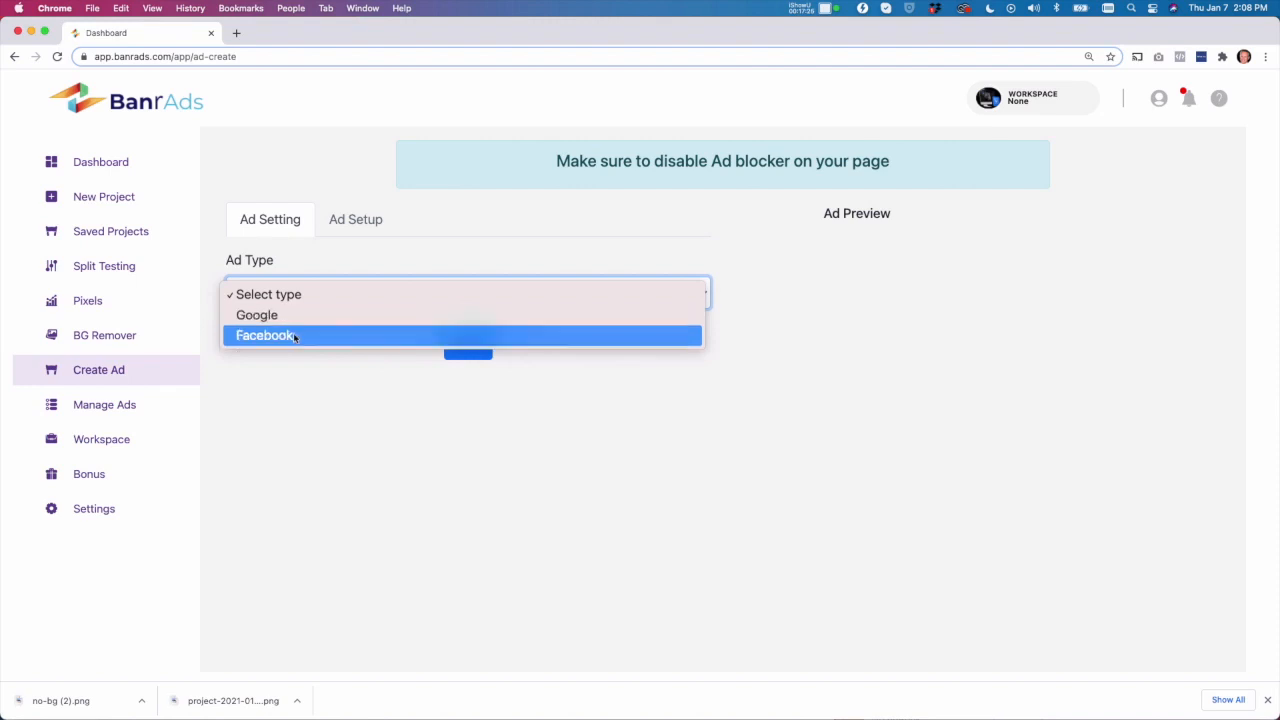
left_click(298, 336)
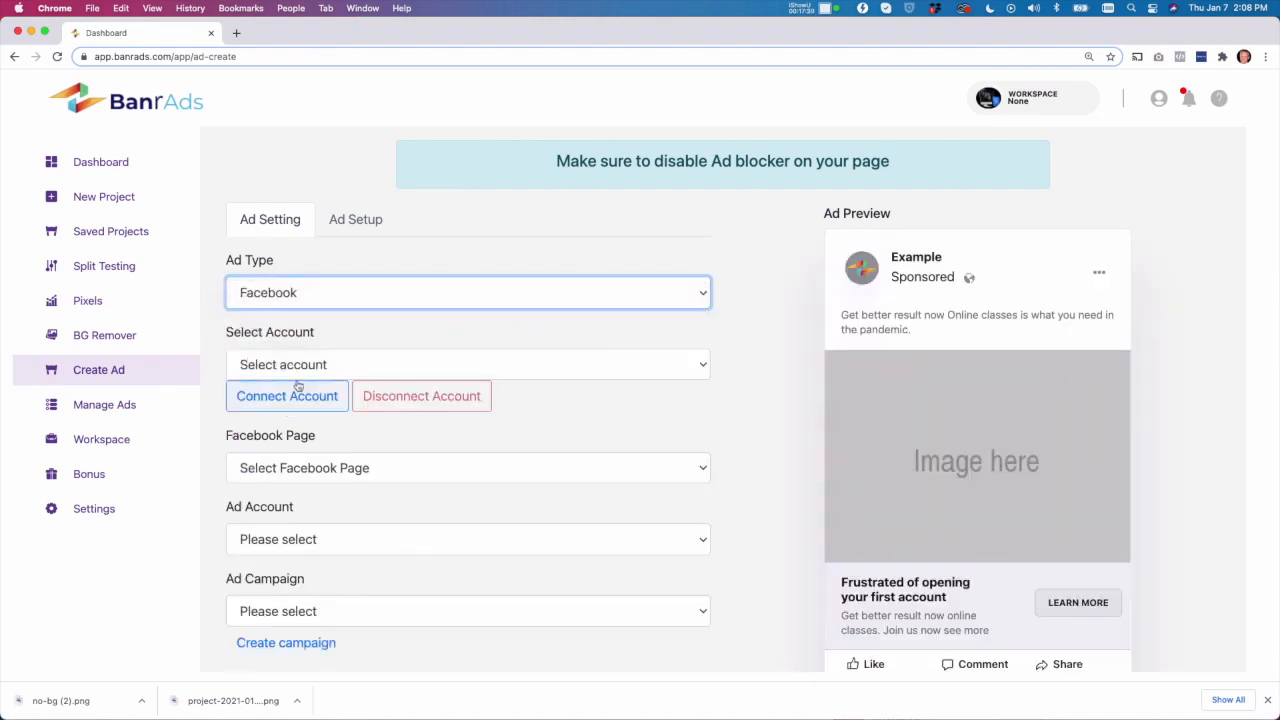
left_click(337, 372)
left_click(340, 383)
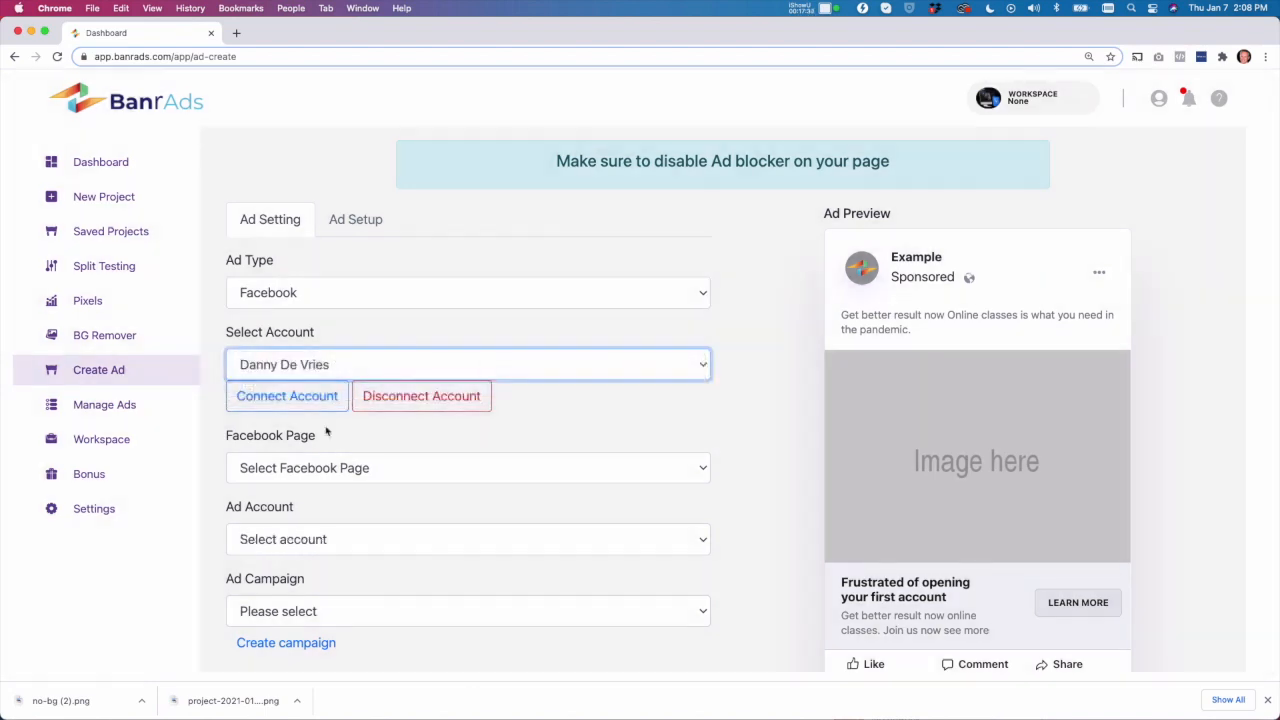
Set the ad's Facebook page to Flixsterz and its ad account to Resource.
left_click(354, 477)
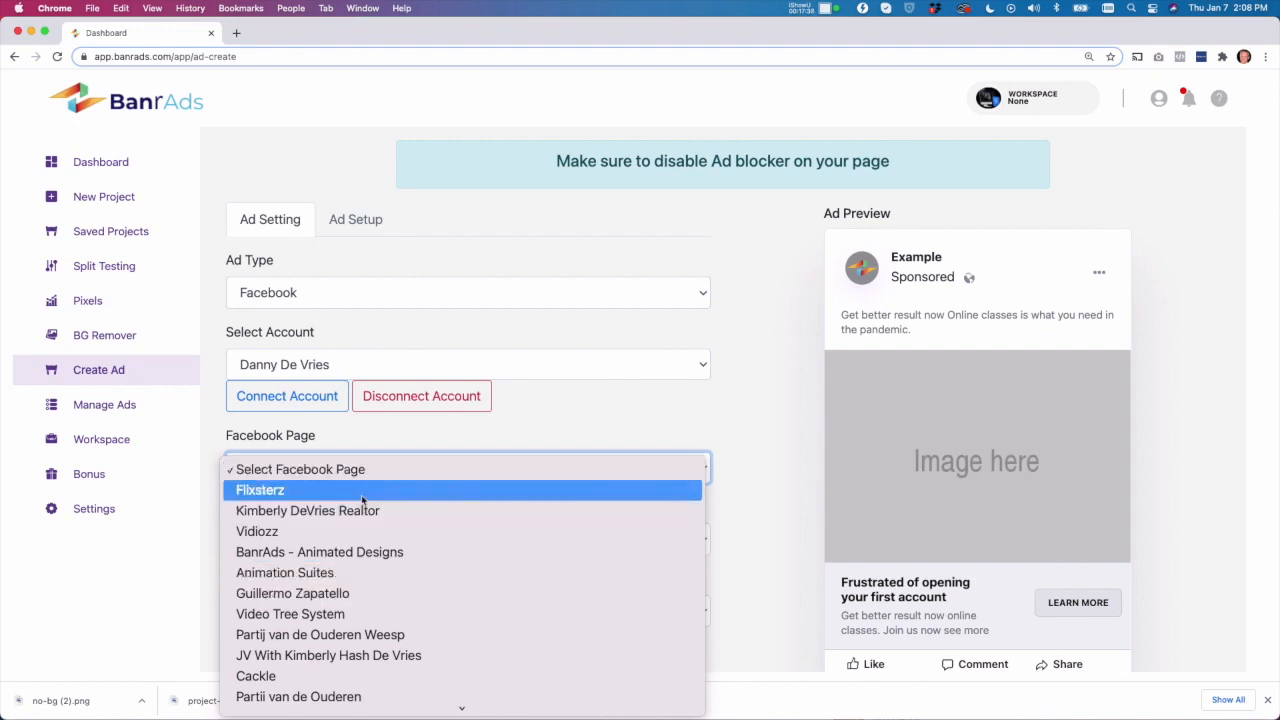
left_click(286, 490)
left_click(300, 541)
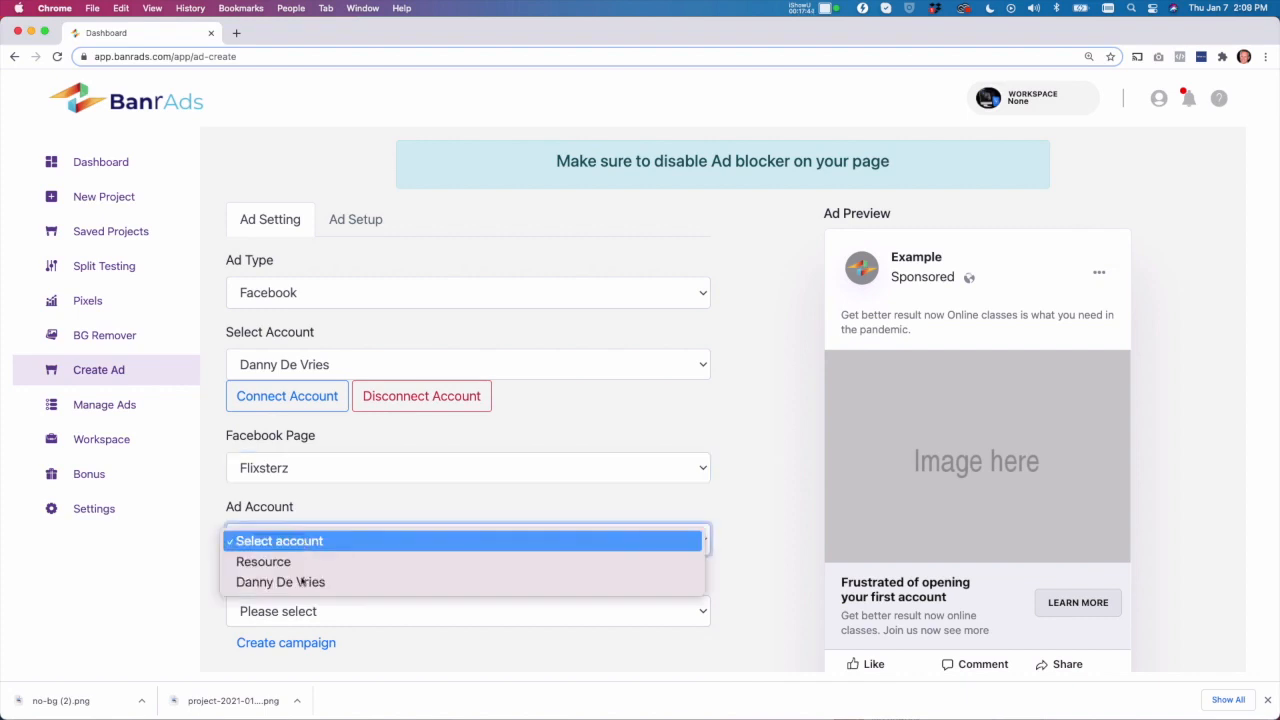
left_click(298, 562)
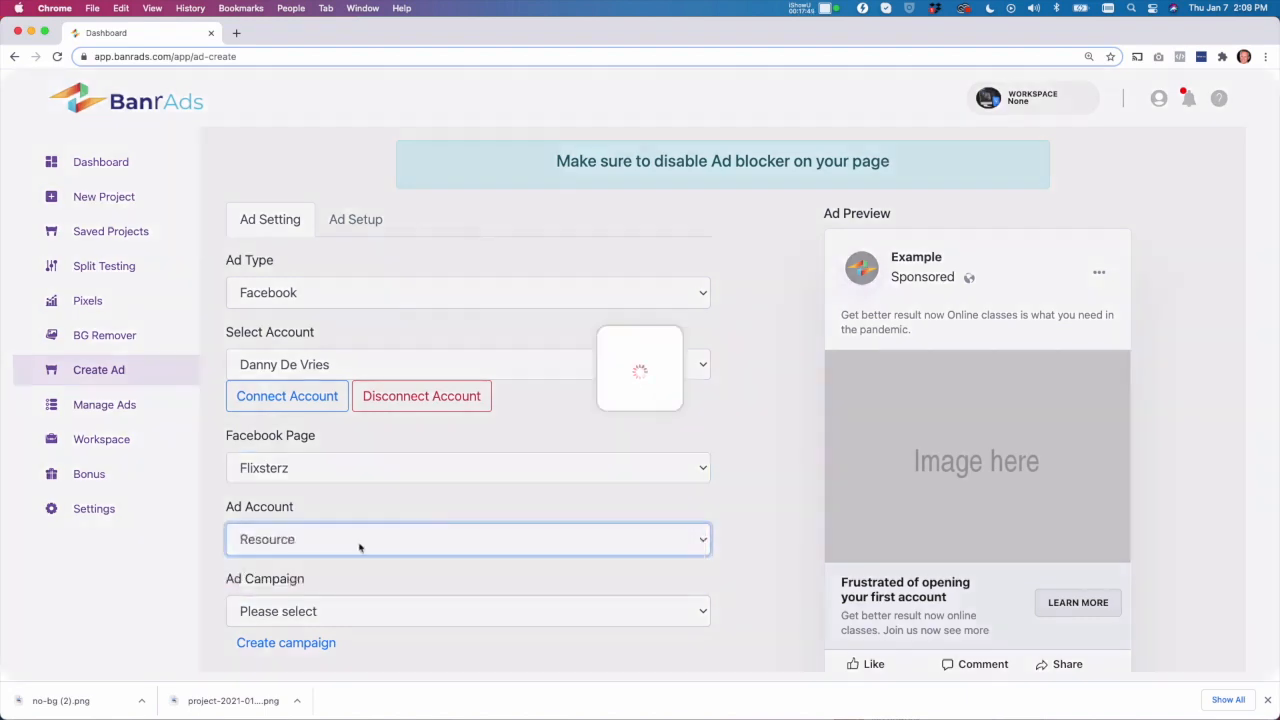
Assign the ad to the Flixsterz Streaming Video campaign and the Flixsterz ad group.
scroll(340, 502, "down", 2)
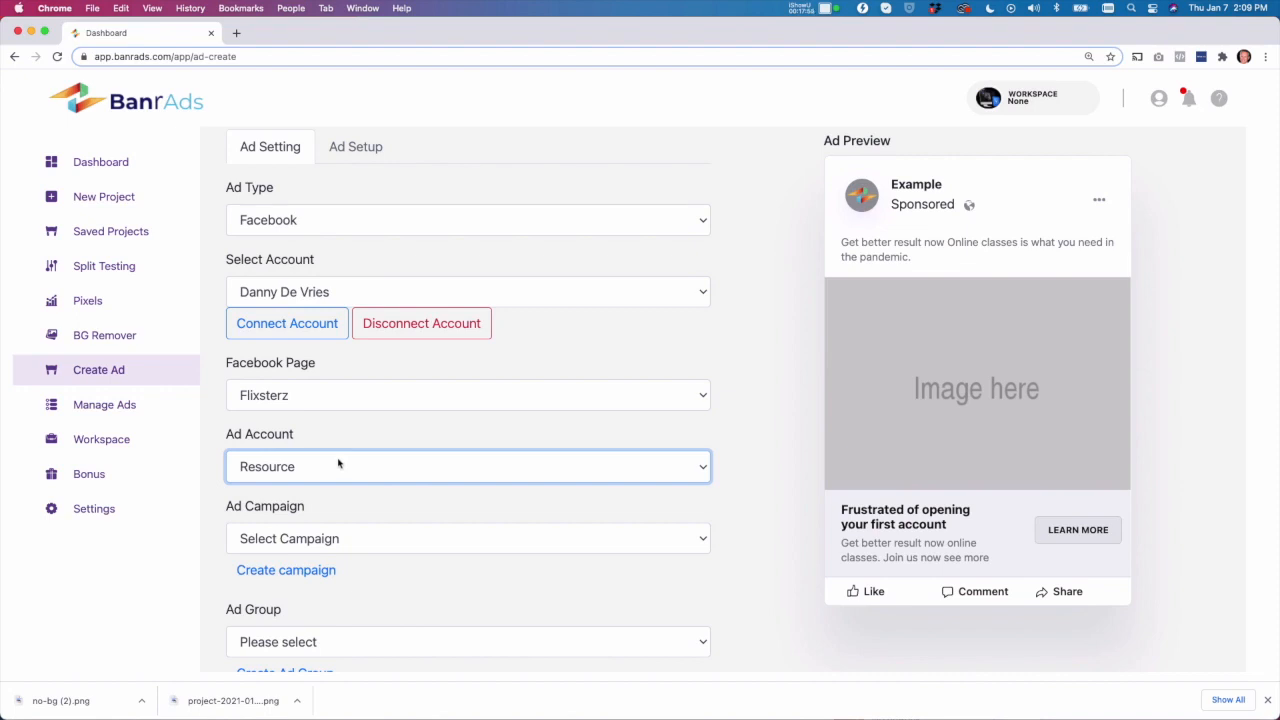
scroll(338, 462, "down", 1)
left_click(326, 510)
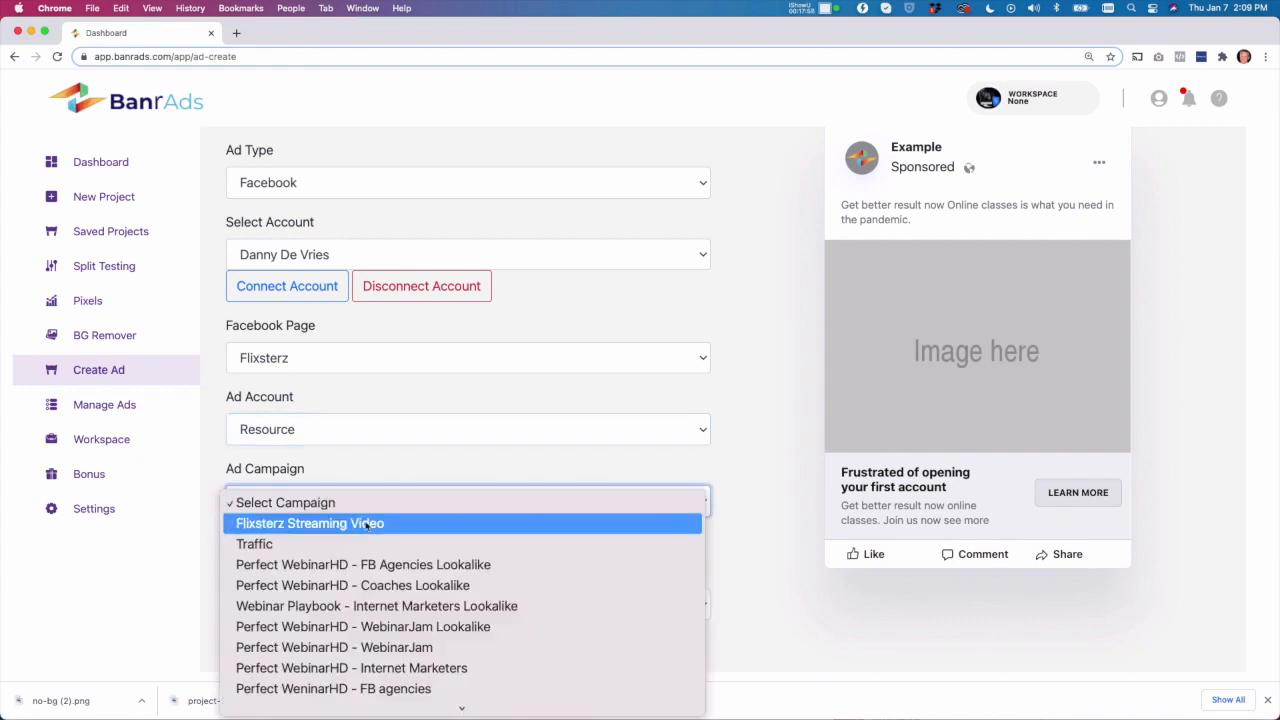
left_click(366, 524)
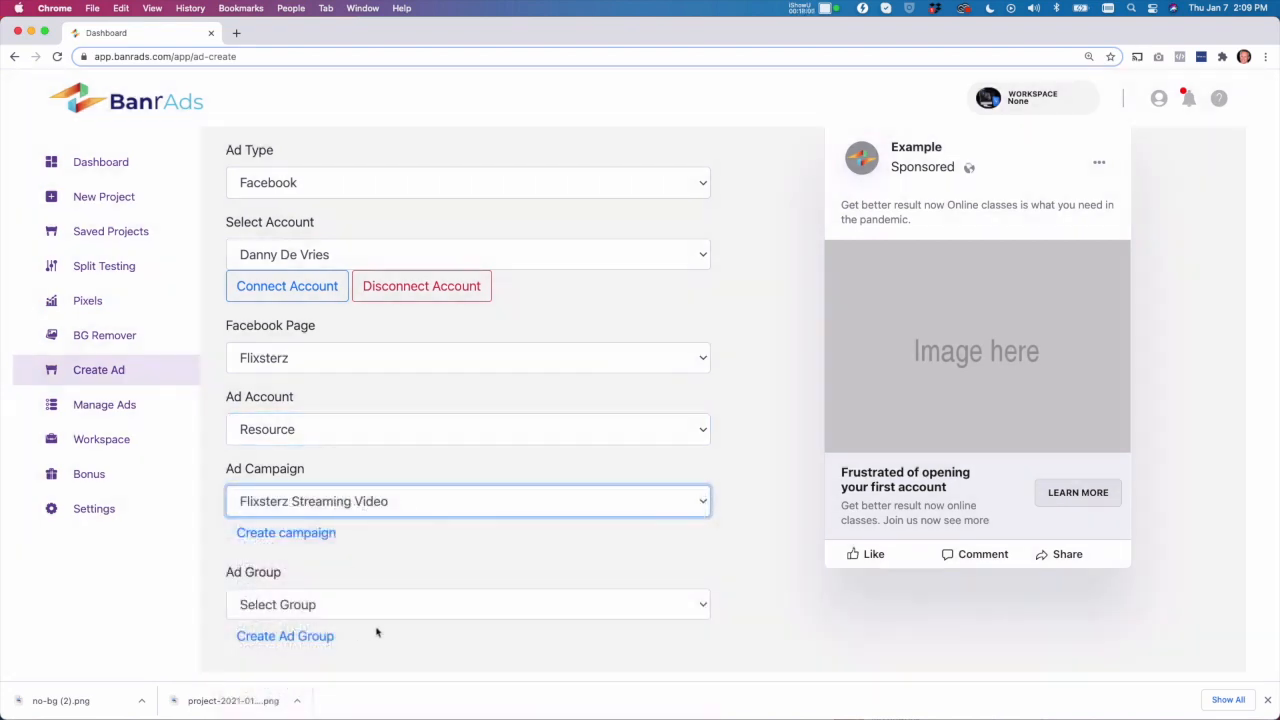
left_click(308, 606)
left_click(297, 627)
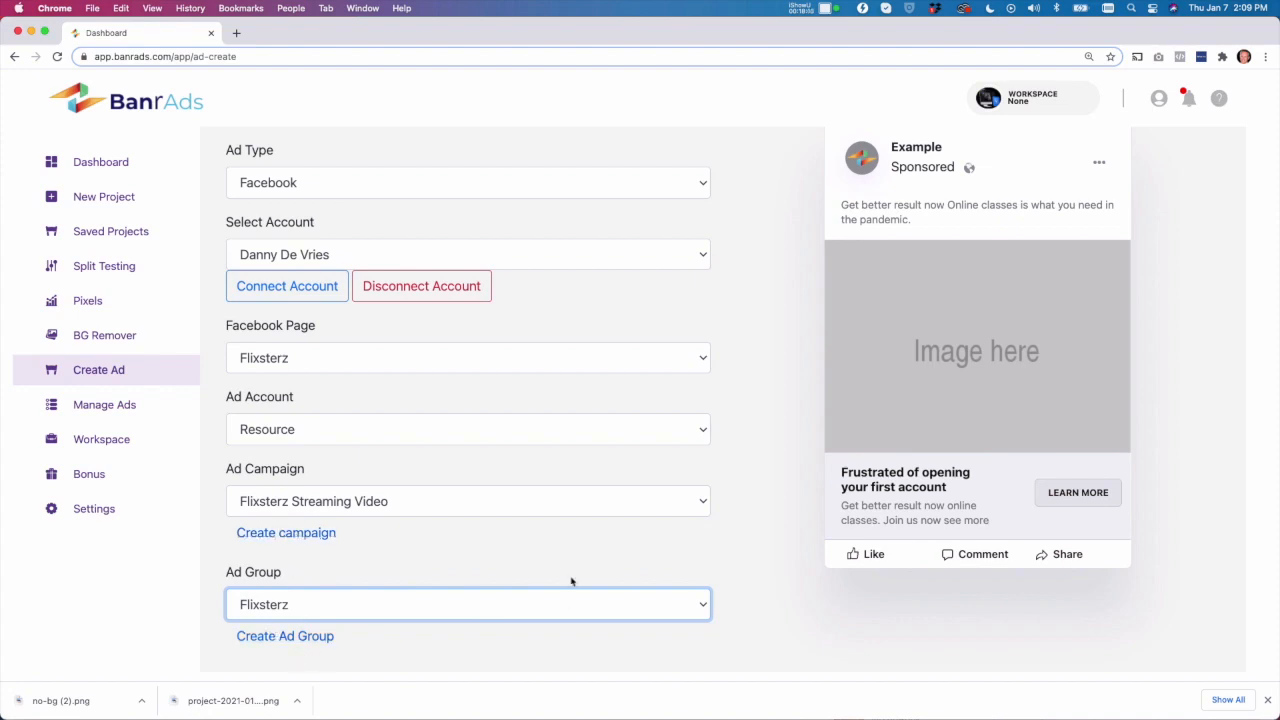
Continue to the ad setup and choose the Kiwi Smoothie 20% OFF design as the square banner.
scroll(571, 581, "down", 2)
left_click(466, 629)
scroll(576, 419, "up", 2)
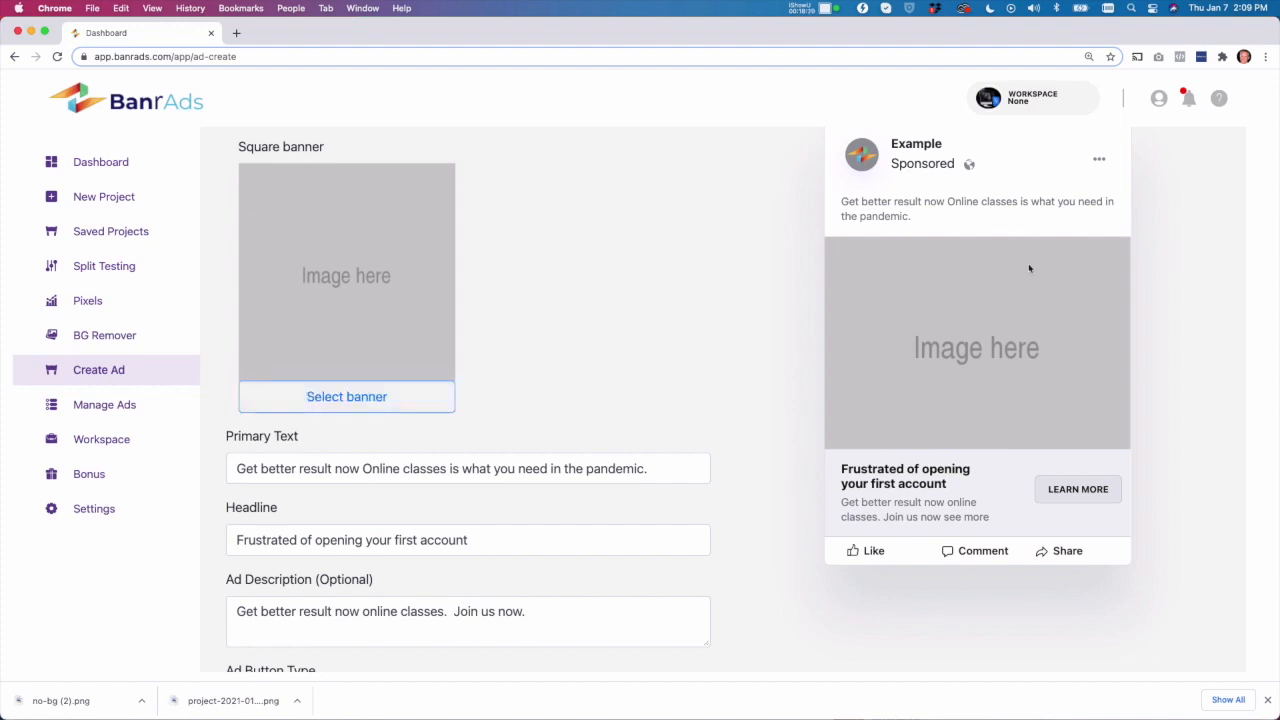
left_click(346, 396)
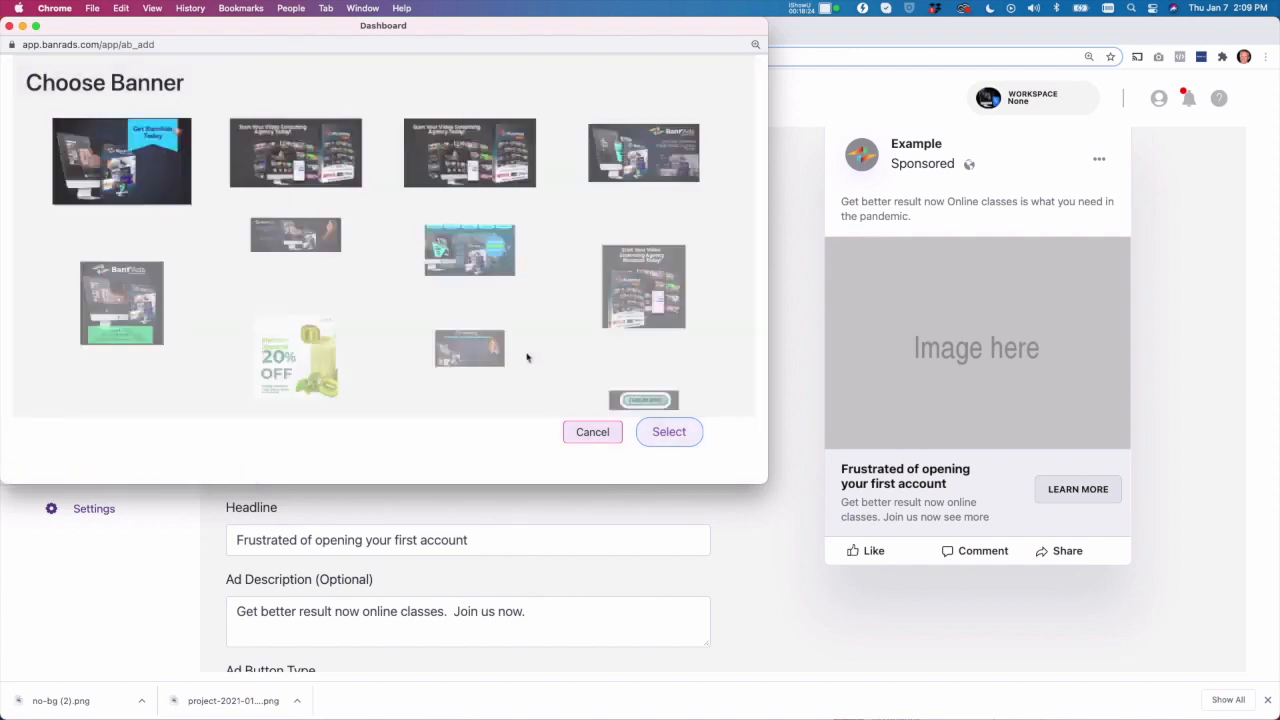
scroll(366, 262, "down", 2)
scroll(366, 262, "down", 5)
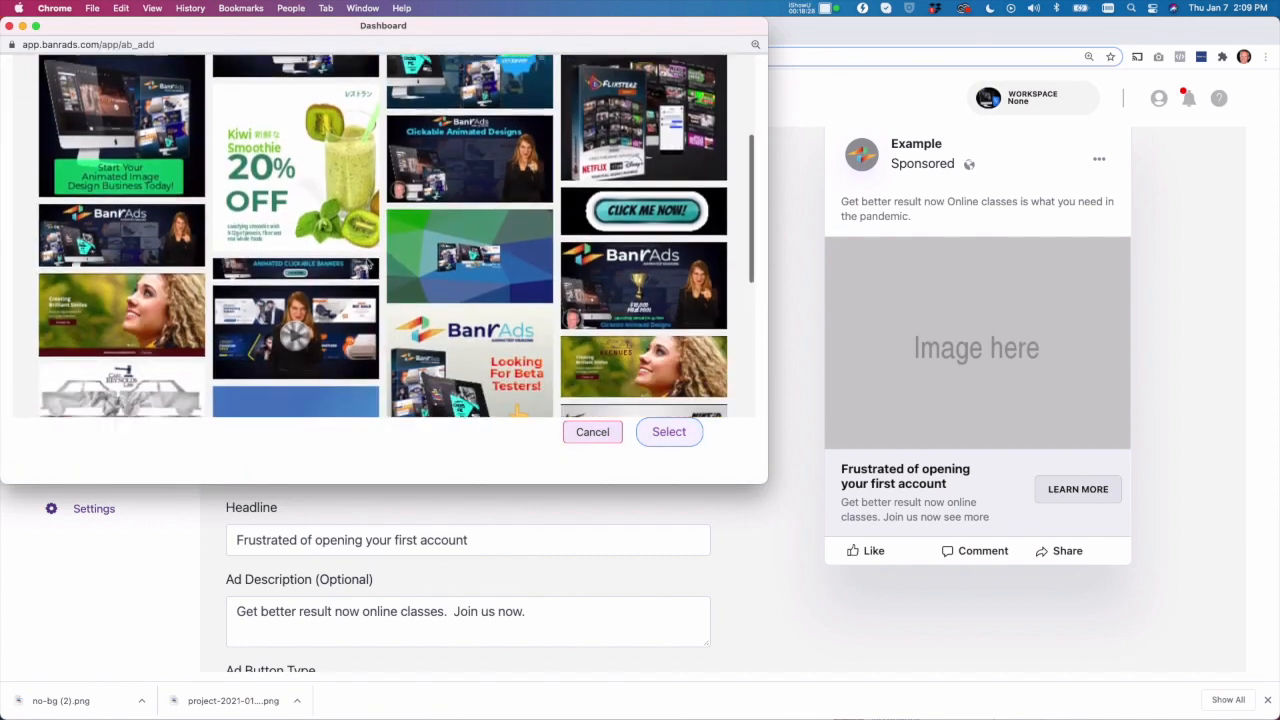
scroll(367, 262, "up", 6)
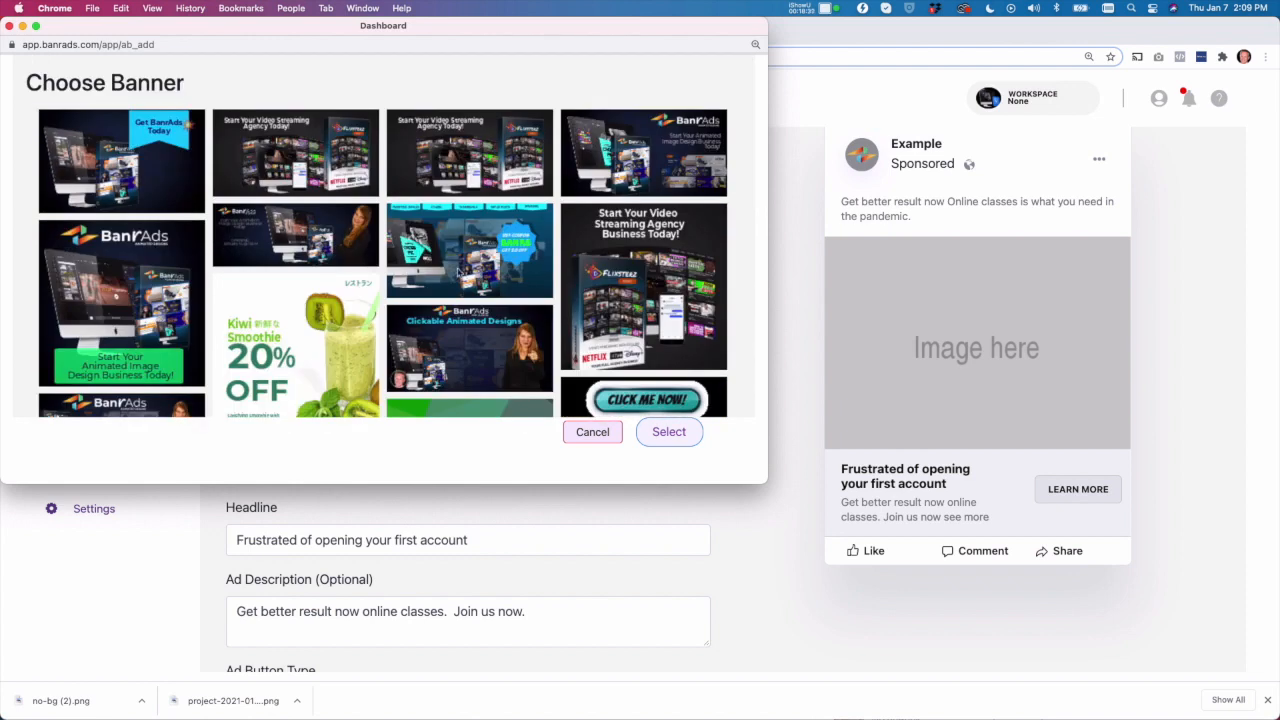
scroll(405, 287, "down", 2)
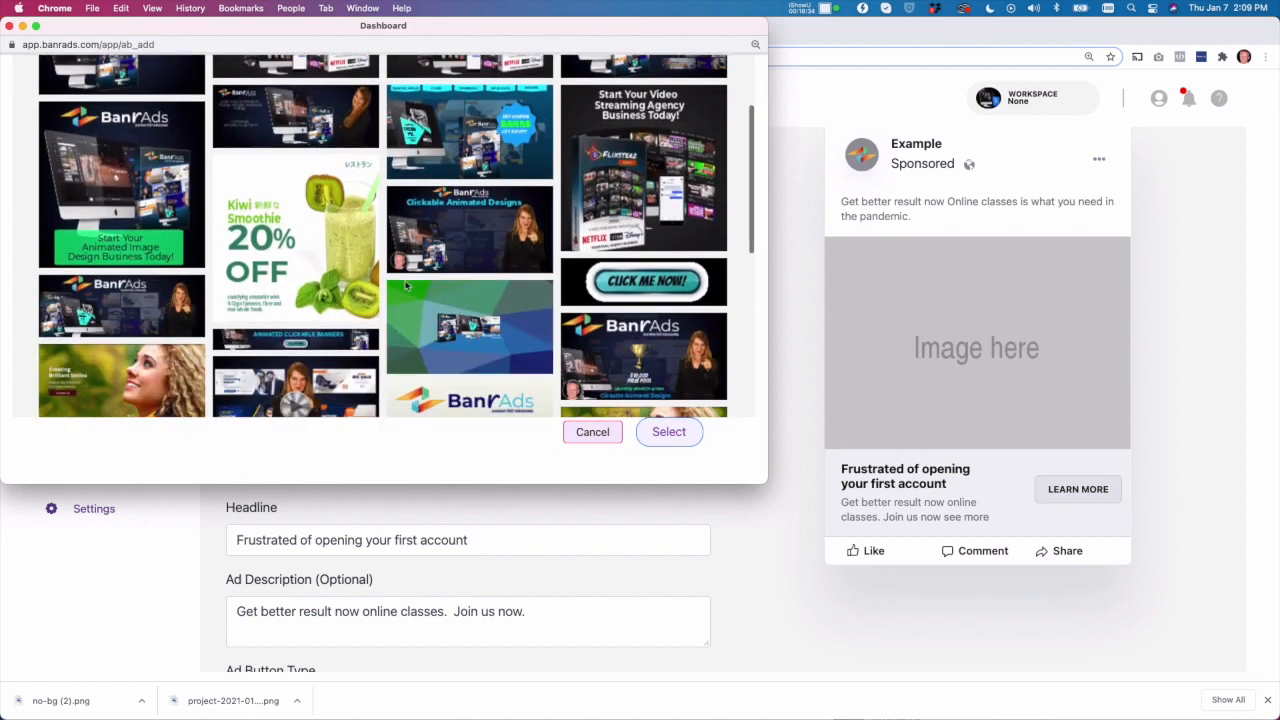
left_click(314, 249)
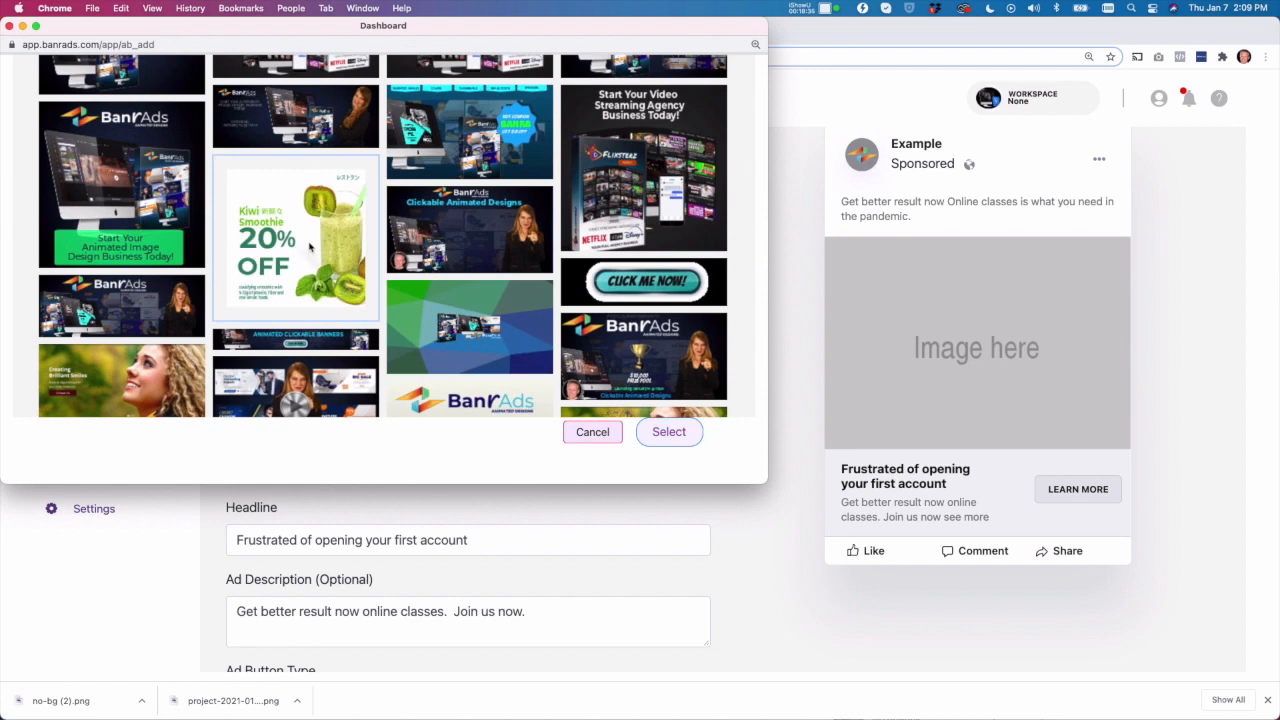
left_click(668, 432)
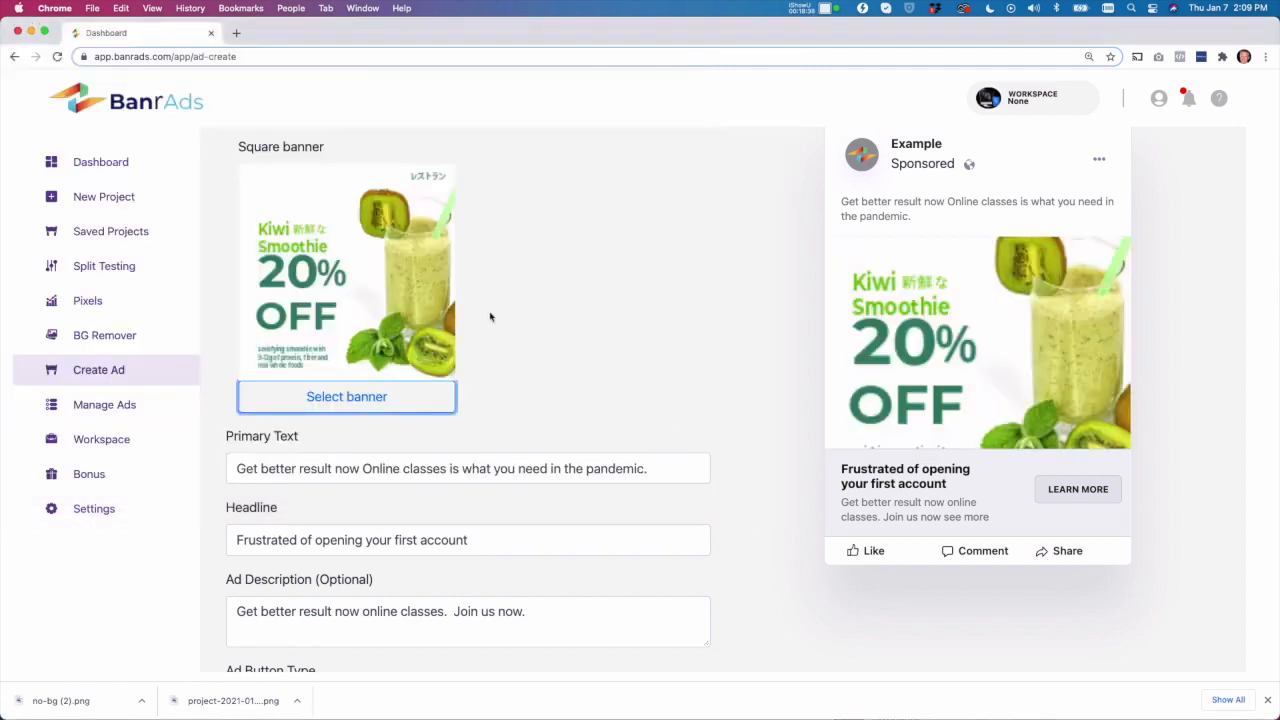
Review the ad's primary text, headline and description fields.
left_click(489, 462)
scroll(491, 514, "down", 2)
left_click(463, 458)
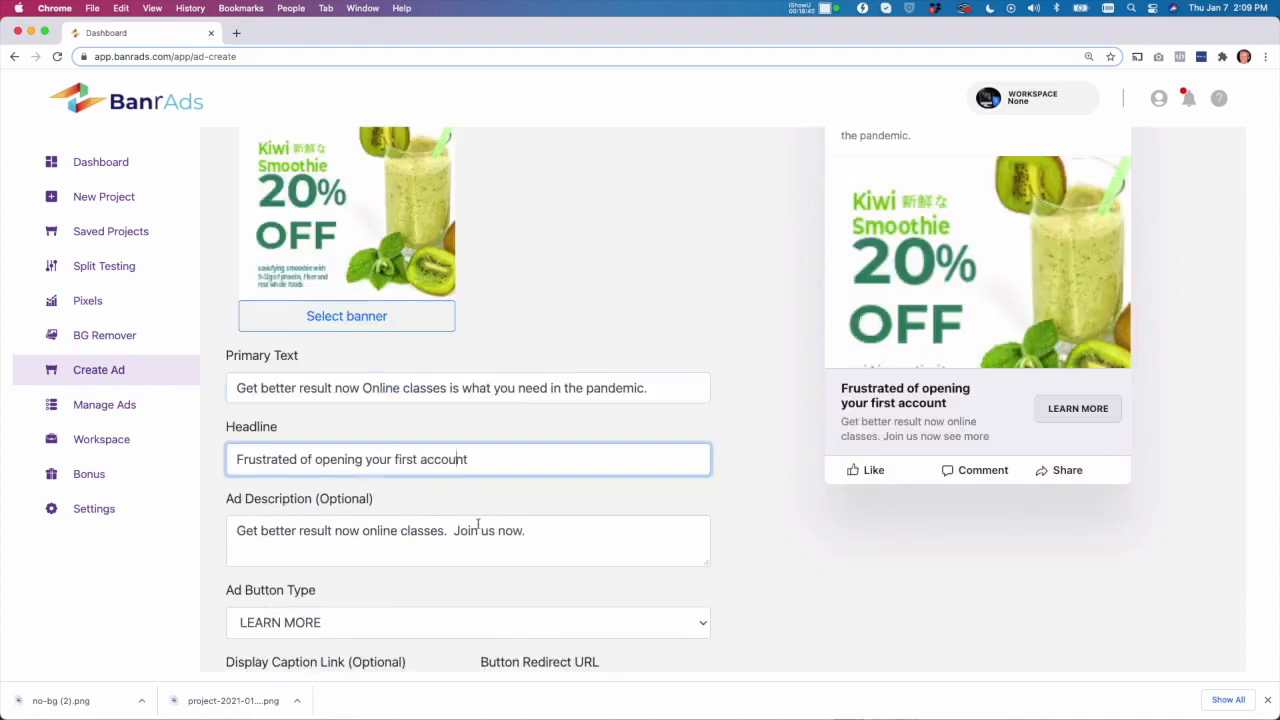
left_click(466, 540)
scroll(466, 540, "down", 3)
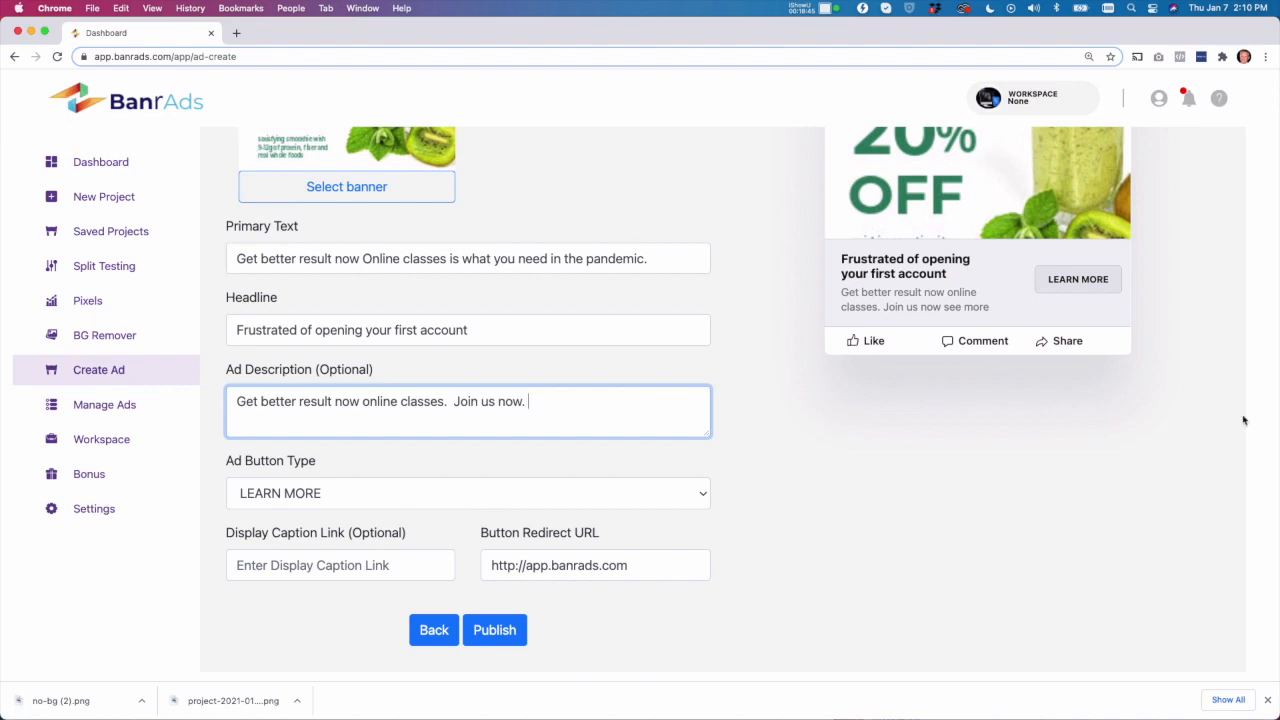
Try DOWNLOAD as the ad button type, and then set it to INTERESTED.
left_click(402, 494)
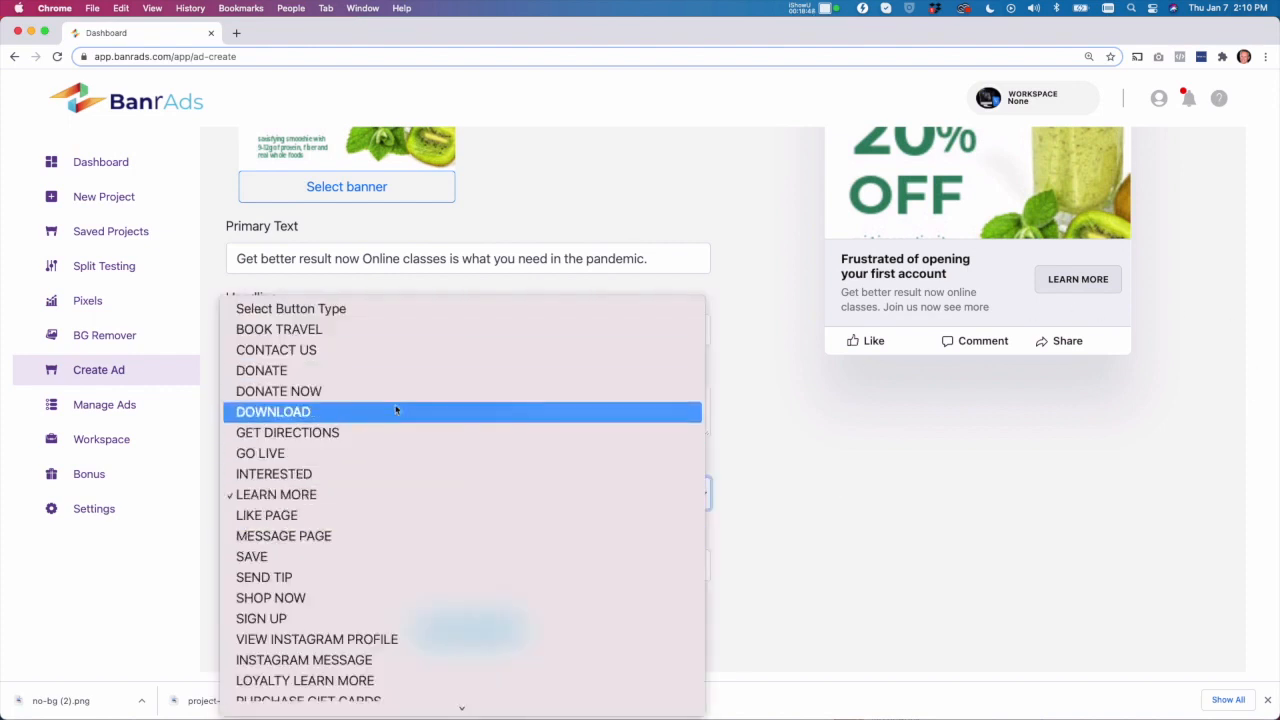
left_click(397, 411)
left_click(410, 493)
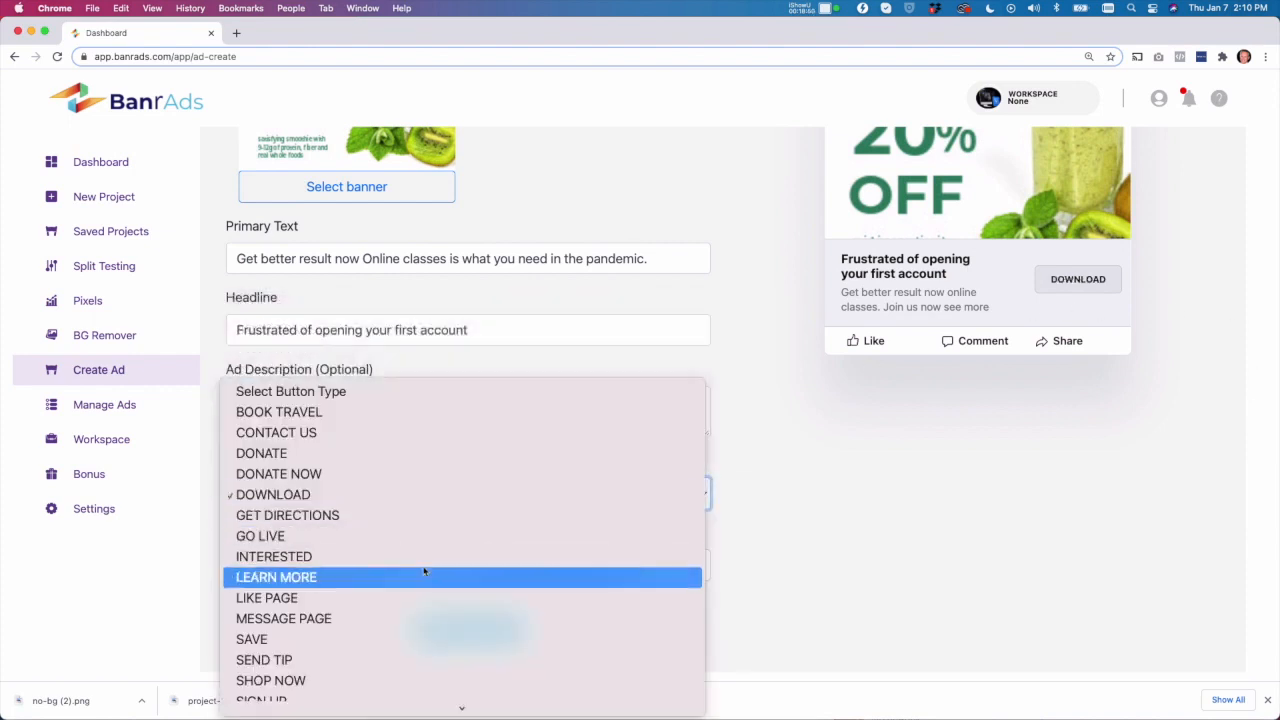
left_click(397, 557)
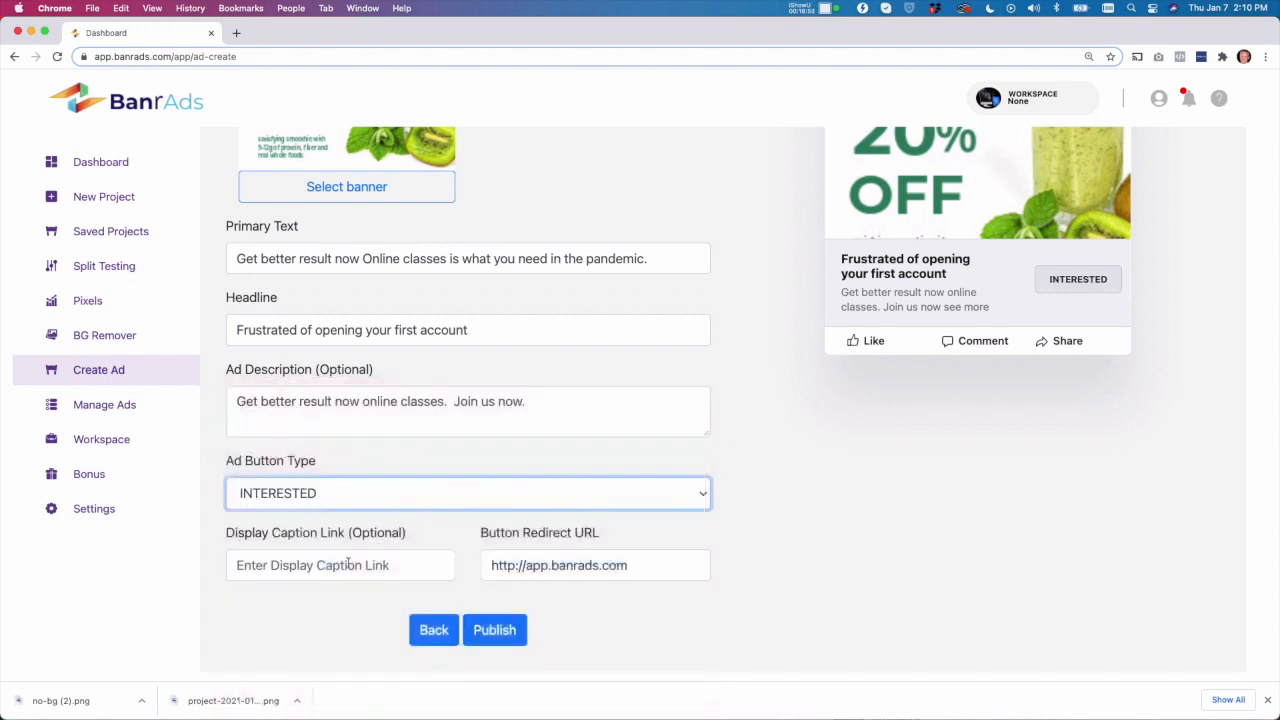
Set the display caption link to flixters.com and go to the button redirect URL.
left_click(359, 564)
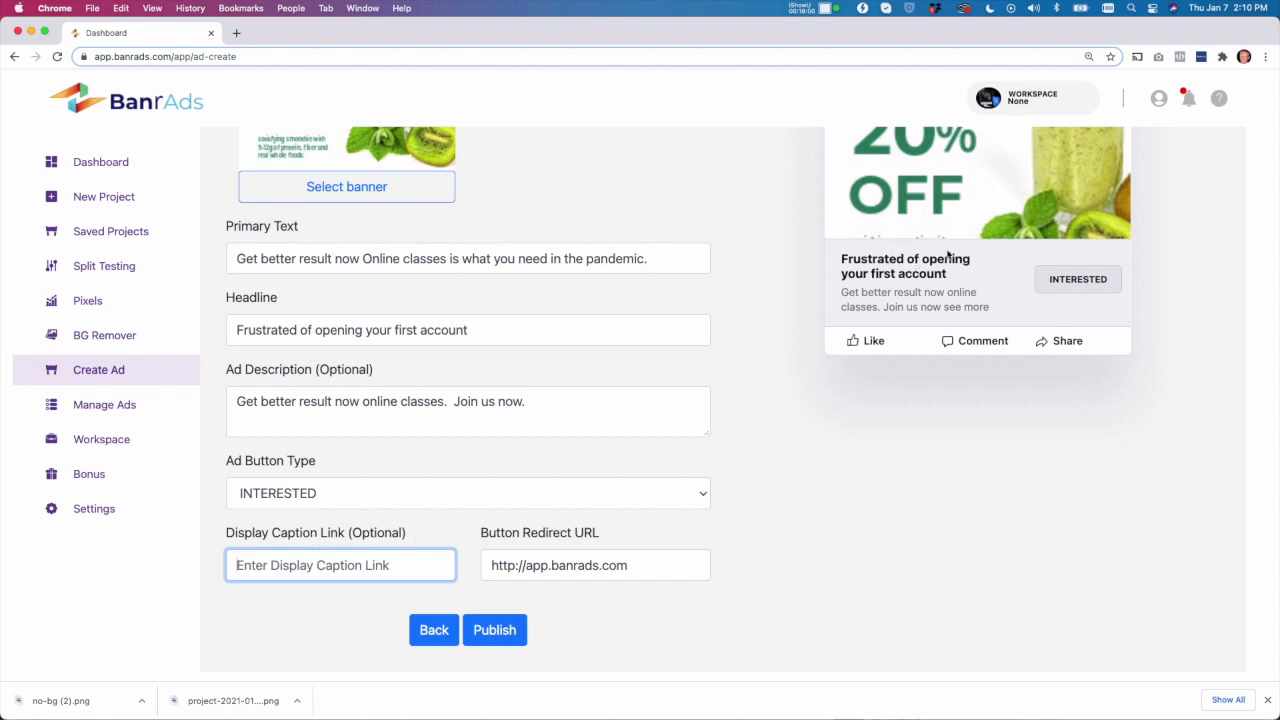
type("flixters.com")
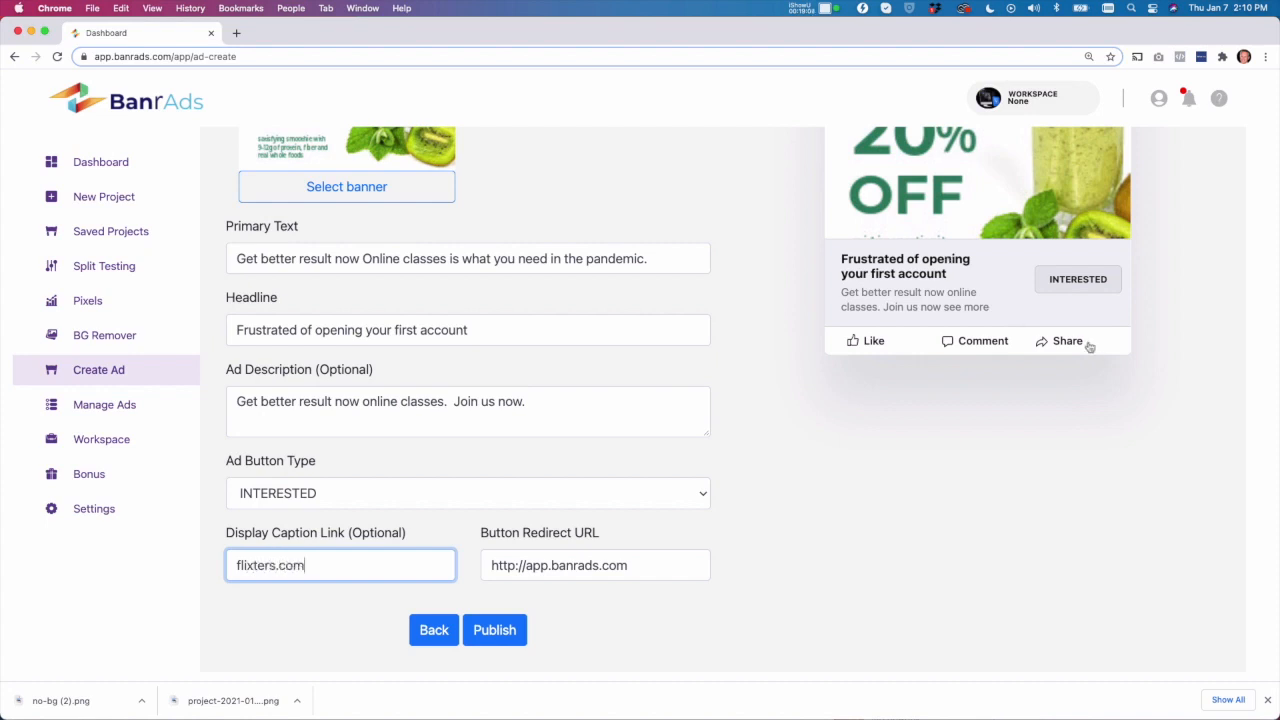
left_click(643, 571)
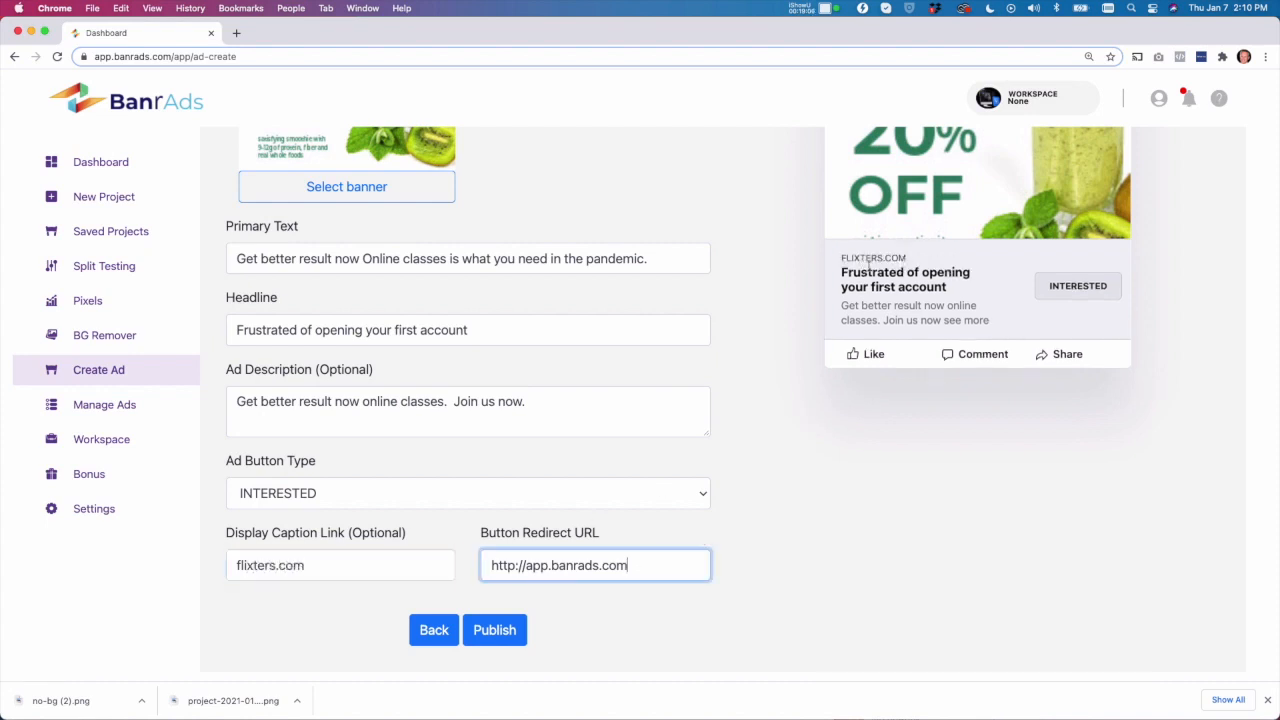
Review the button redirect URL and check the ad's banner and preview.
left_click_drag(640, 563, 502, 557)
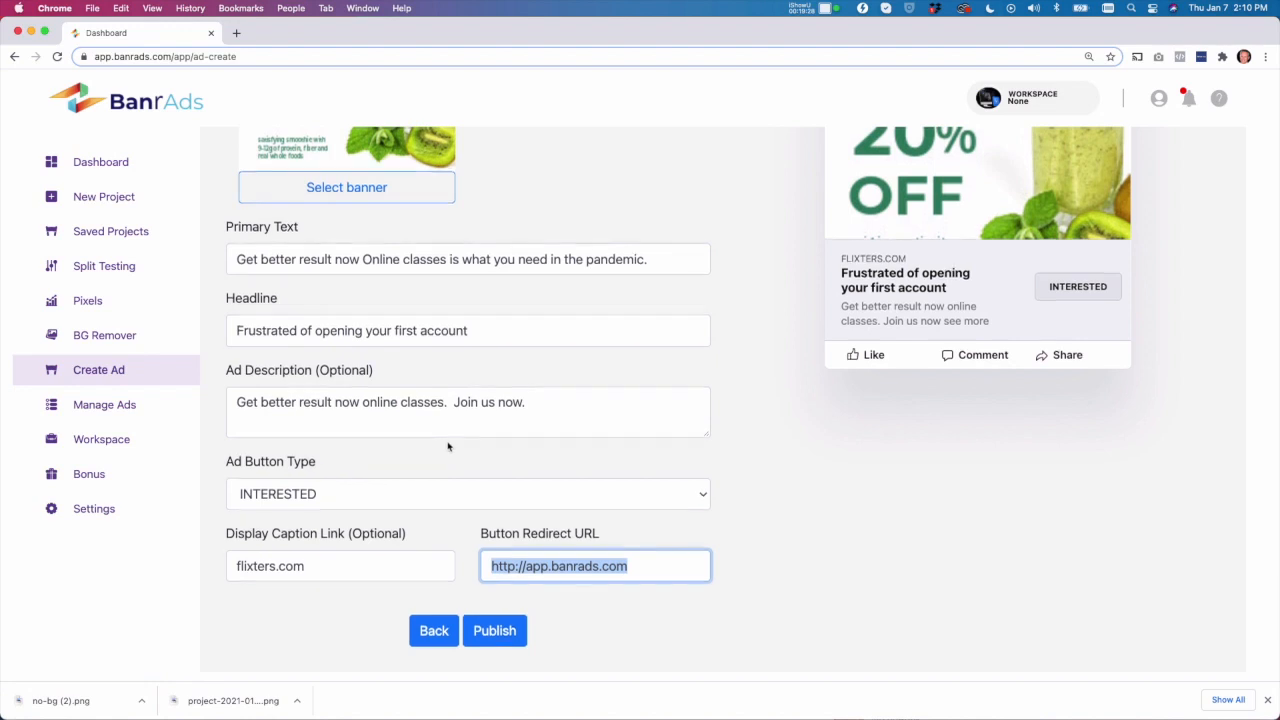
scroll(448, 447, "up", 5)
scroll(448, 447, "up", 2)
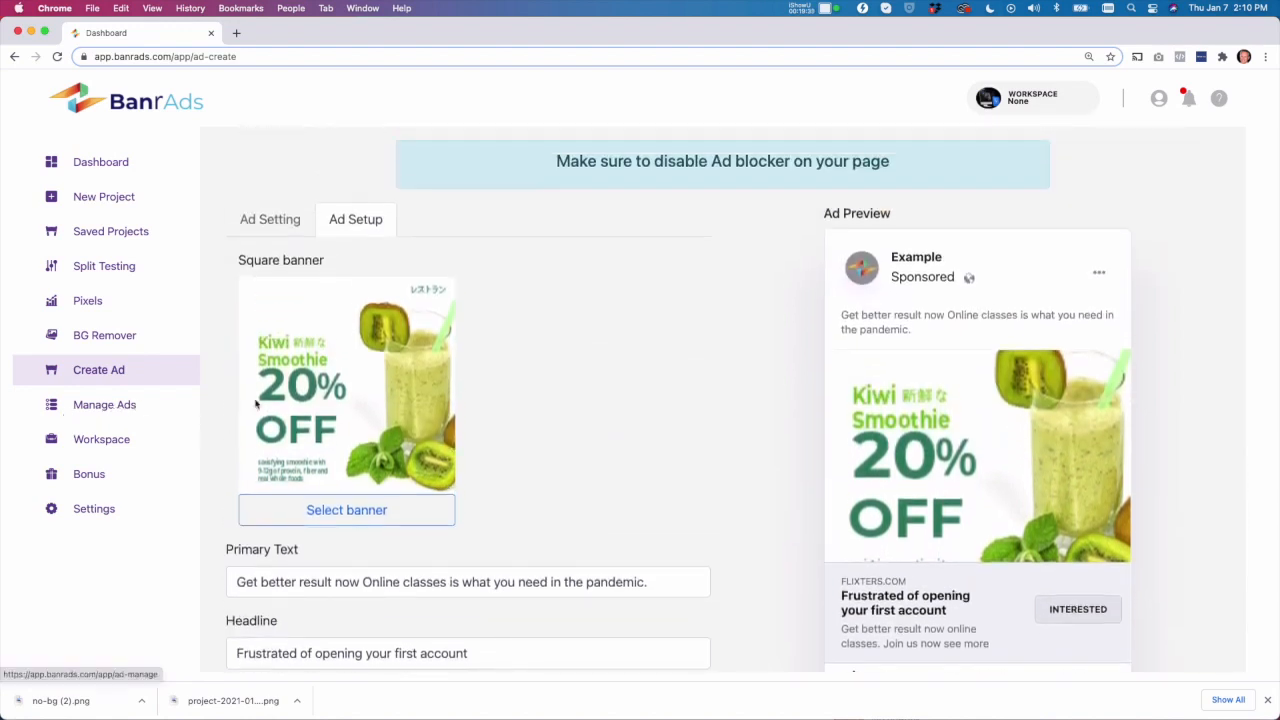
Go to the workspaces and open the team member list of the BanrAds Affiliates workspace.
left_click(106, 448)
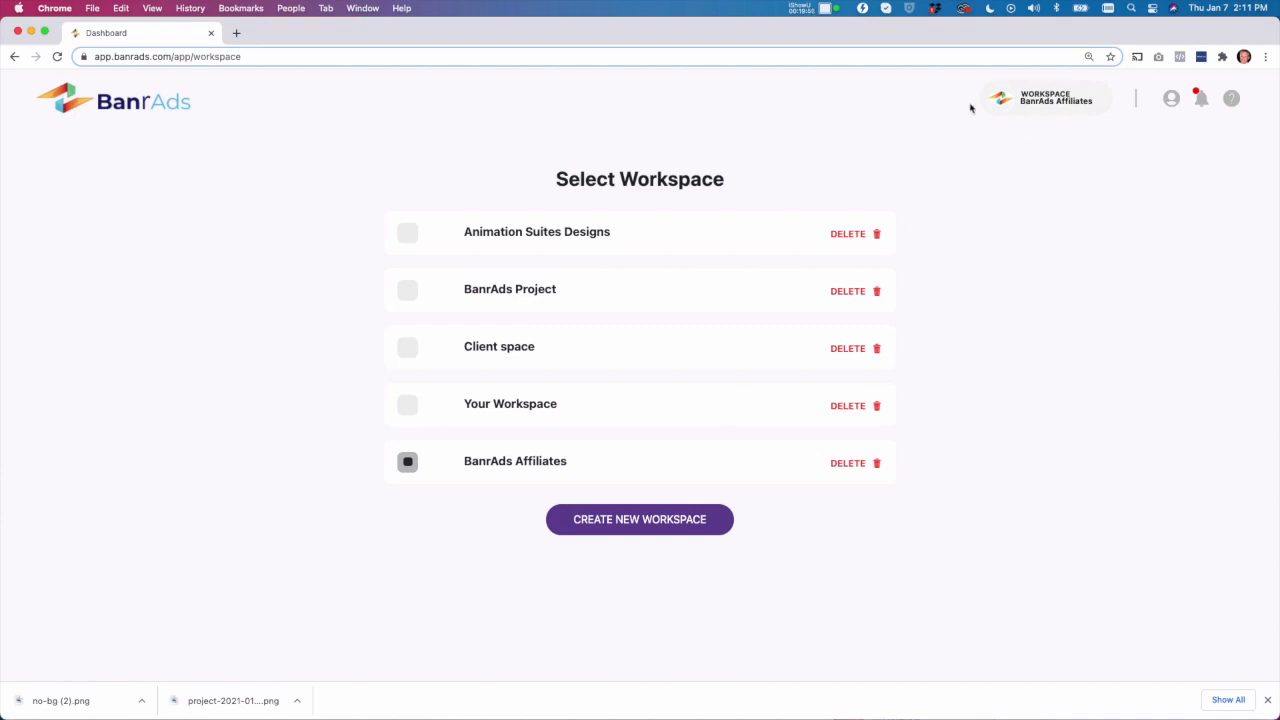
left_click(543, 466)
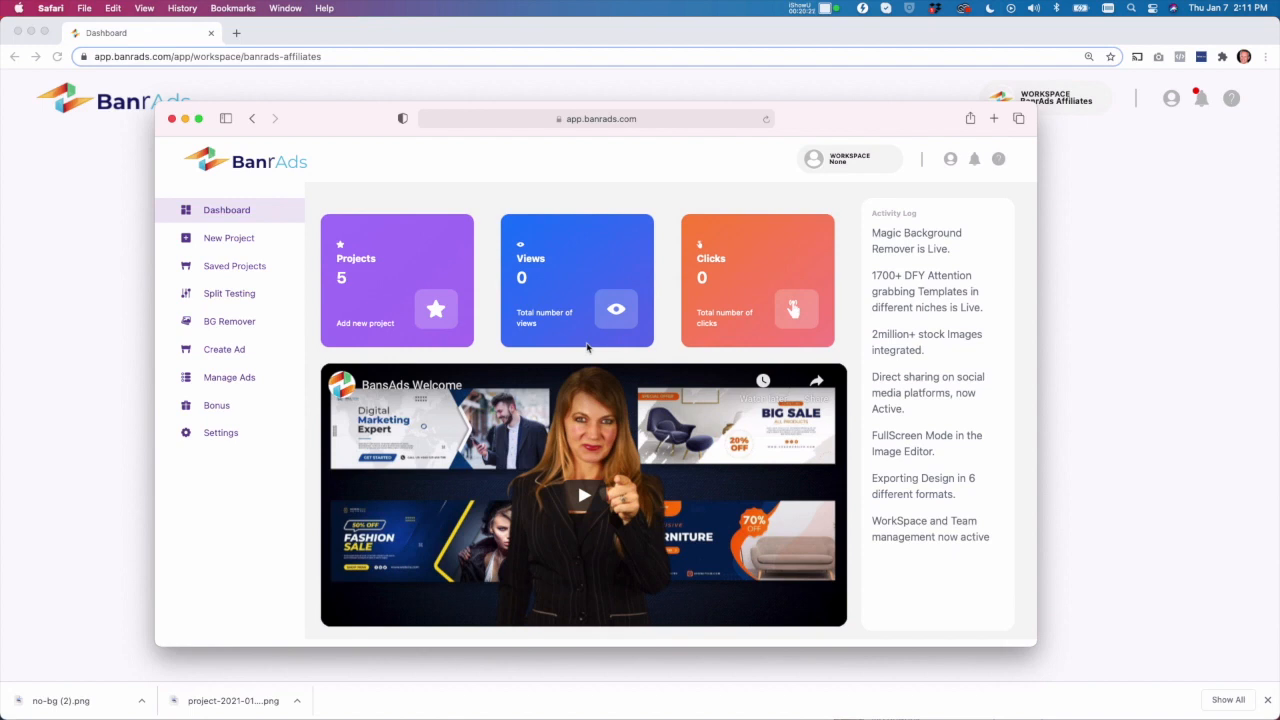
Switch to the client account in Safari and examine the first saved project's publishing options and download formats.
left_click(236, 266)
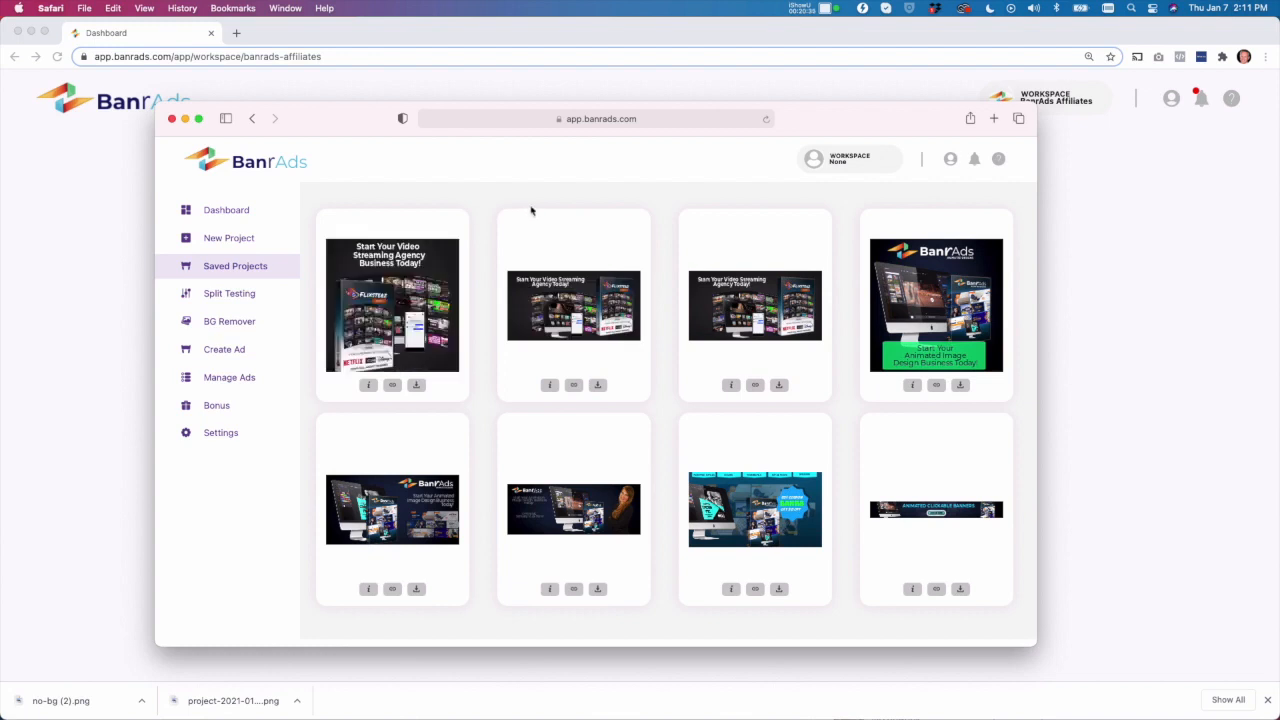
left_click(392, 385)
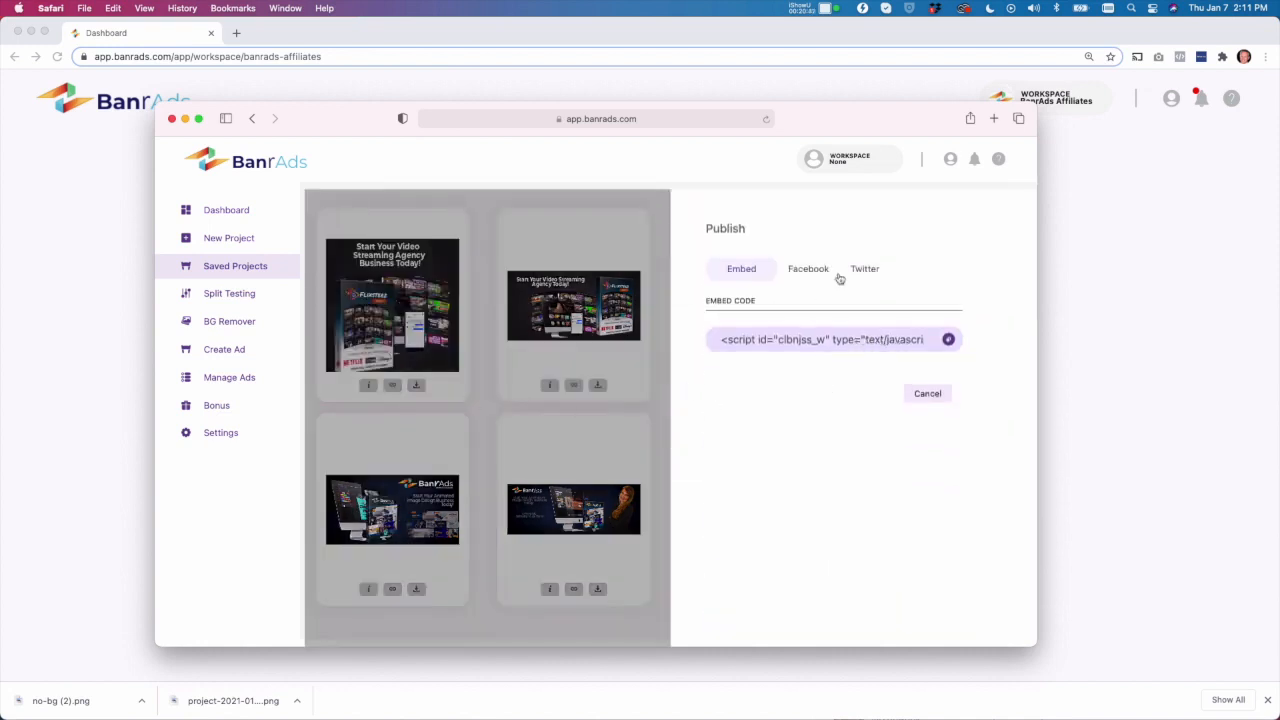
left_click(908, 395)
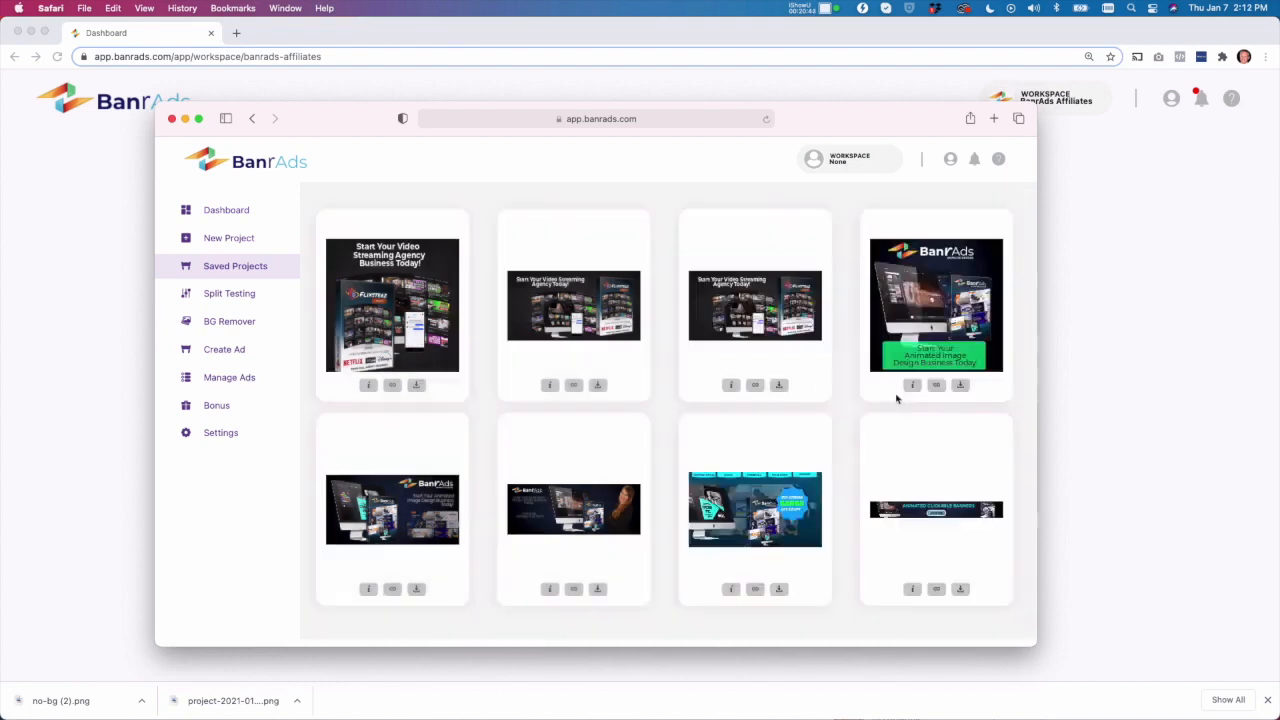
left_click(418, 386)
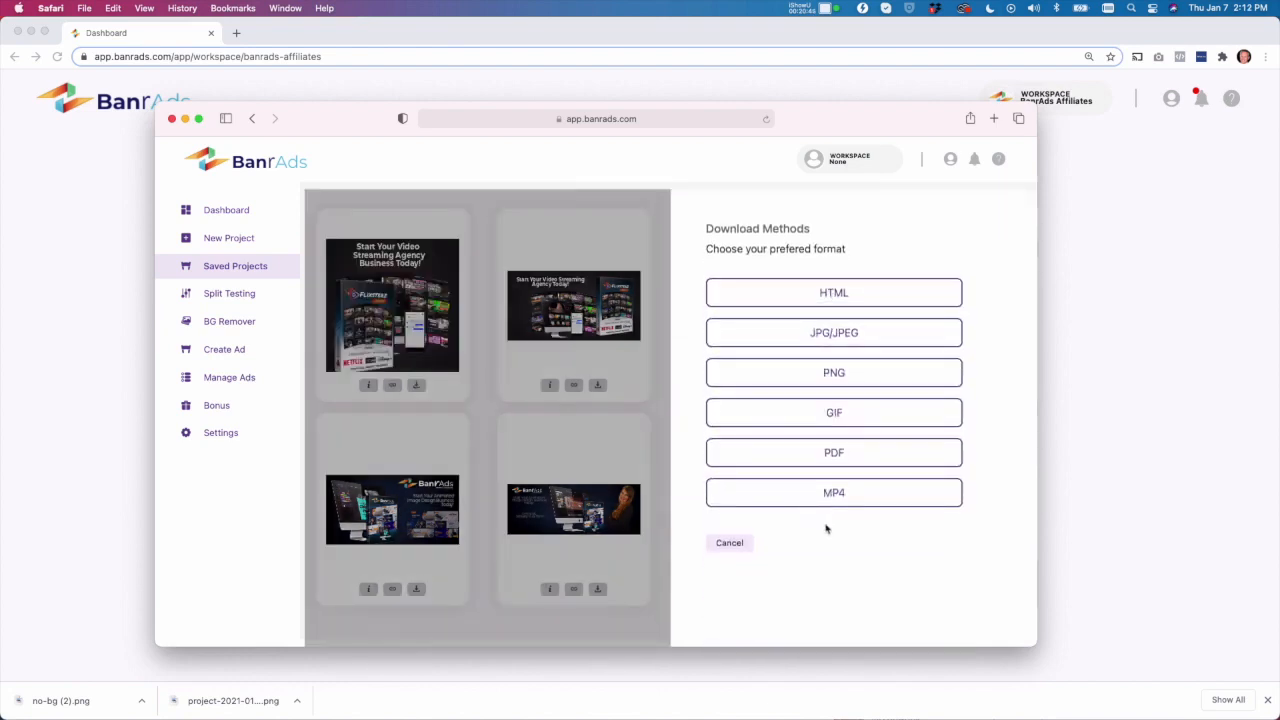
left_click(729, 544)
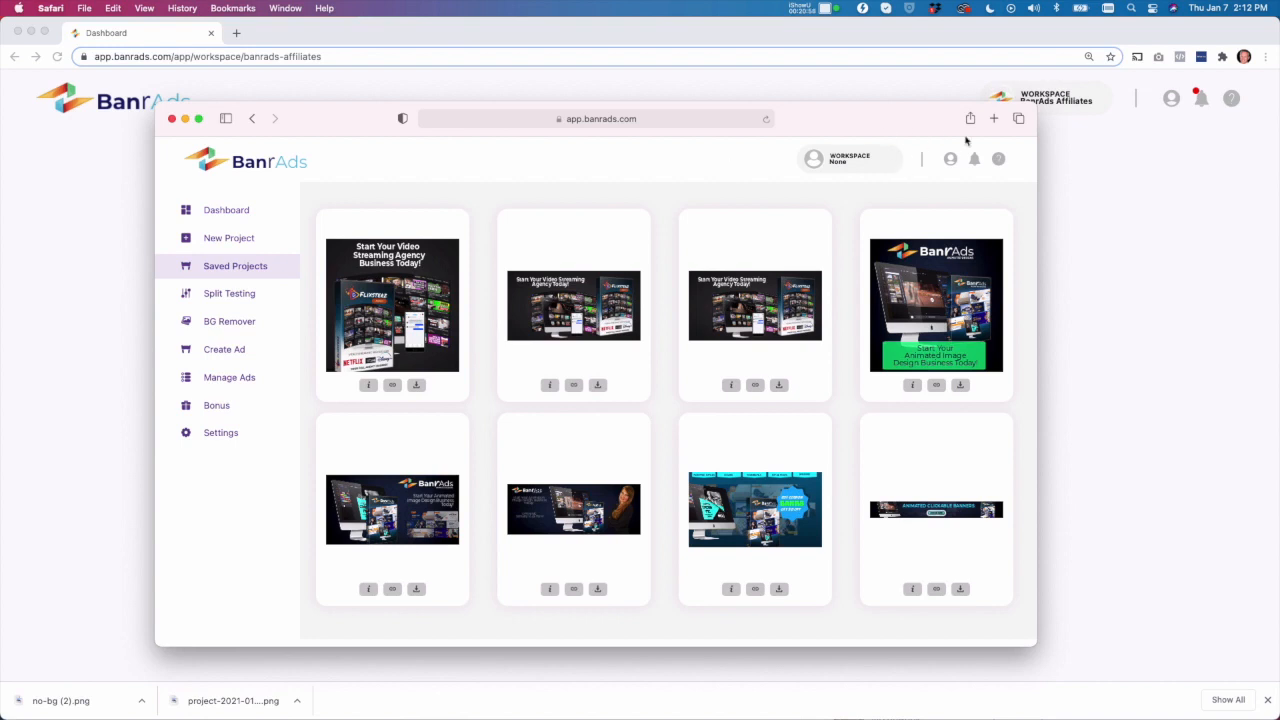
left_click_drag(811, 117, 0, 110)
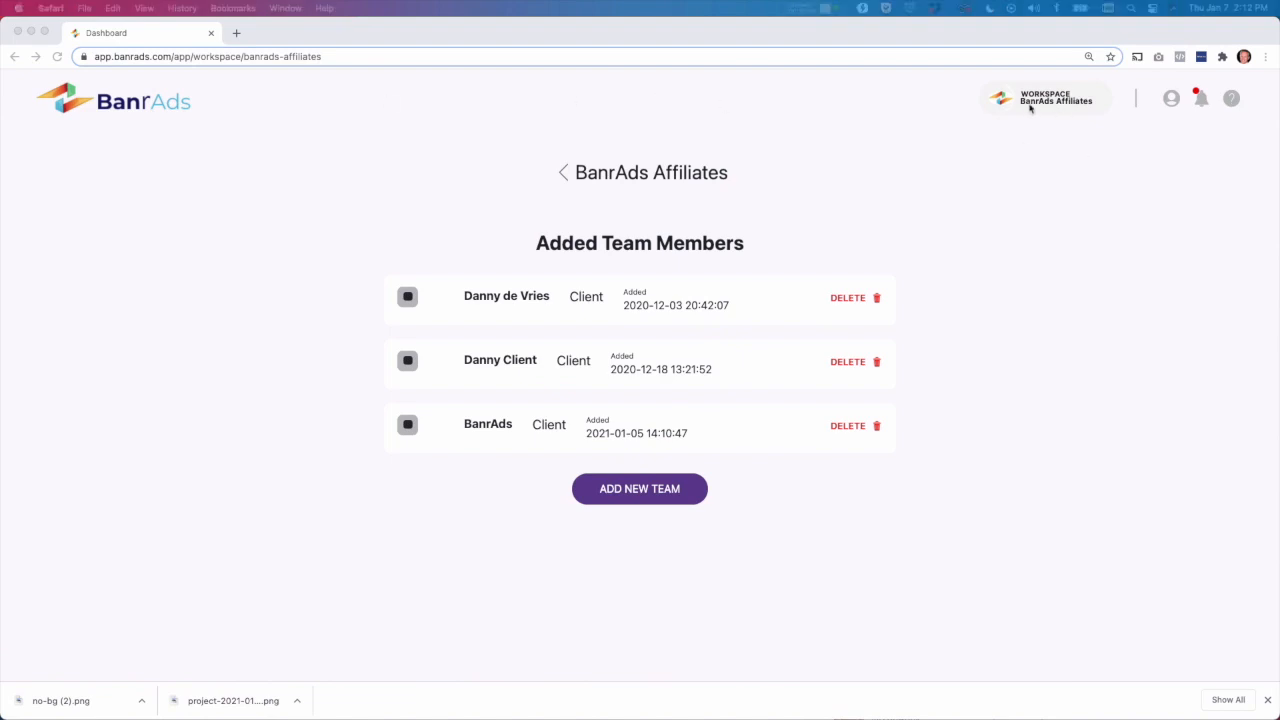
Examine the new team member form and its role options for BanrAds Affiliates, and return to the dashboard.
left_click(645, 488)
left_click(638, 489)
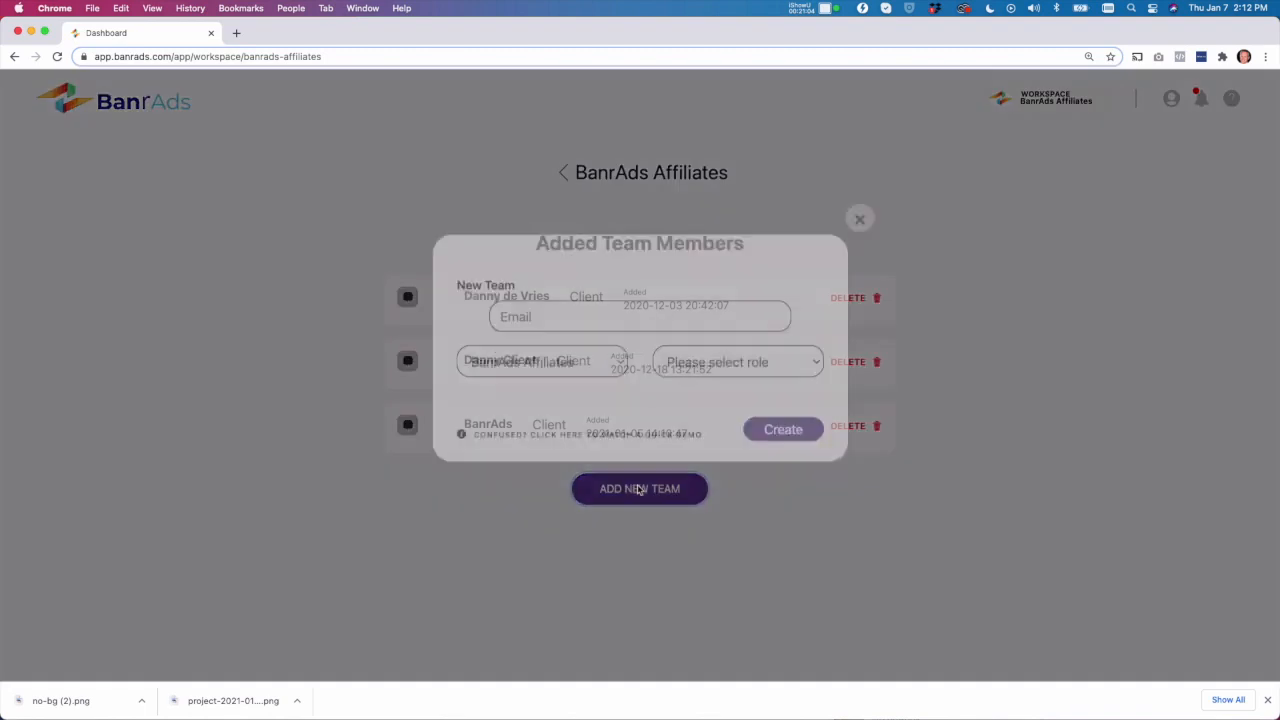
left_click(570, 343)
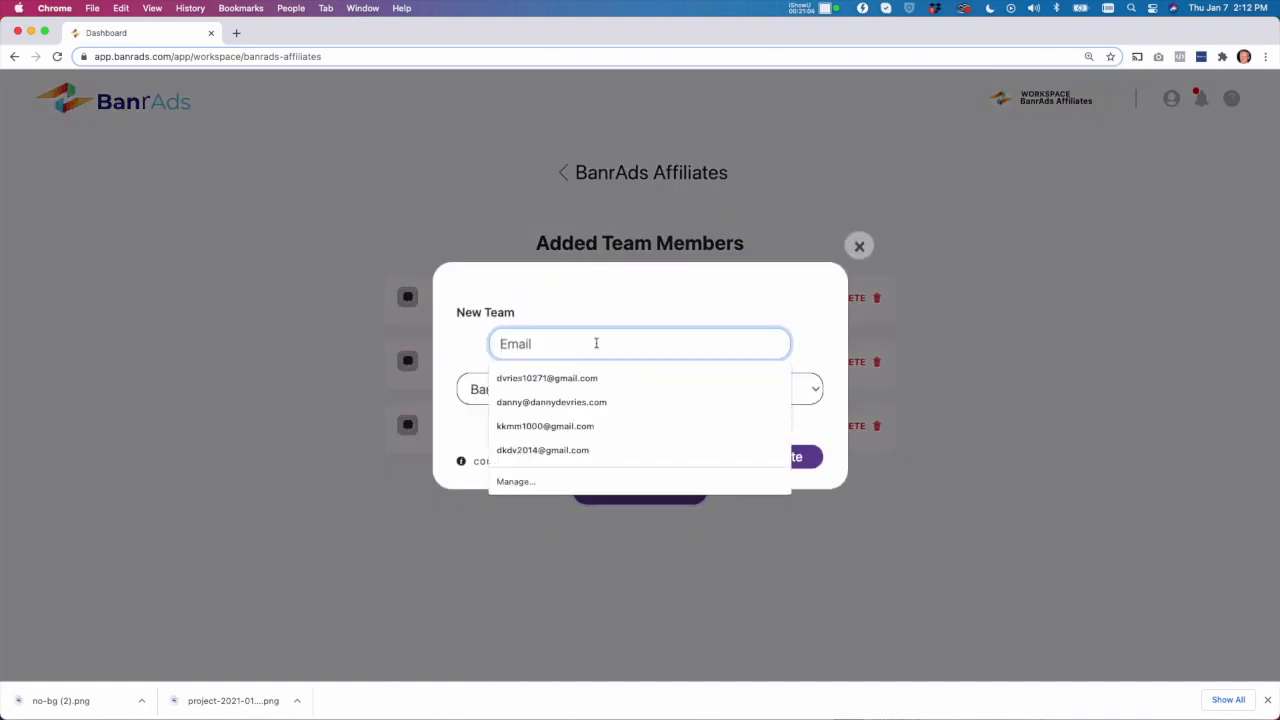
left_click(669, 302)
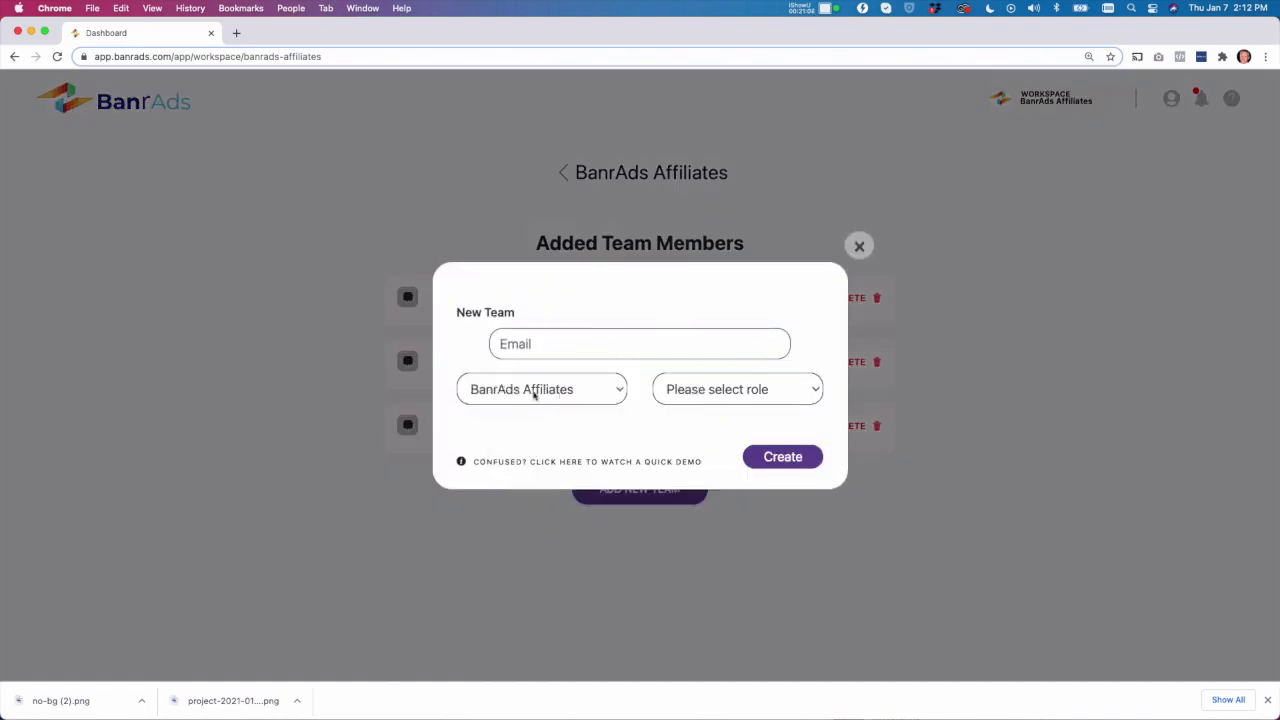
left_click(720, 396)
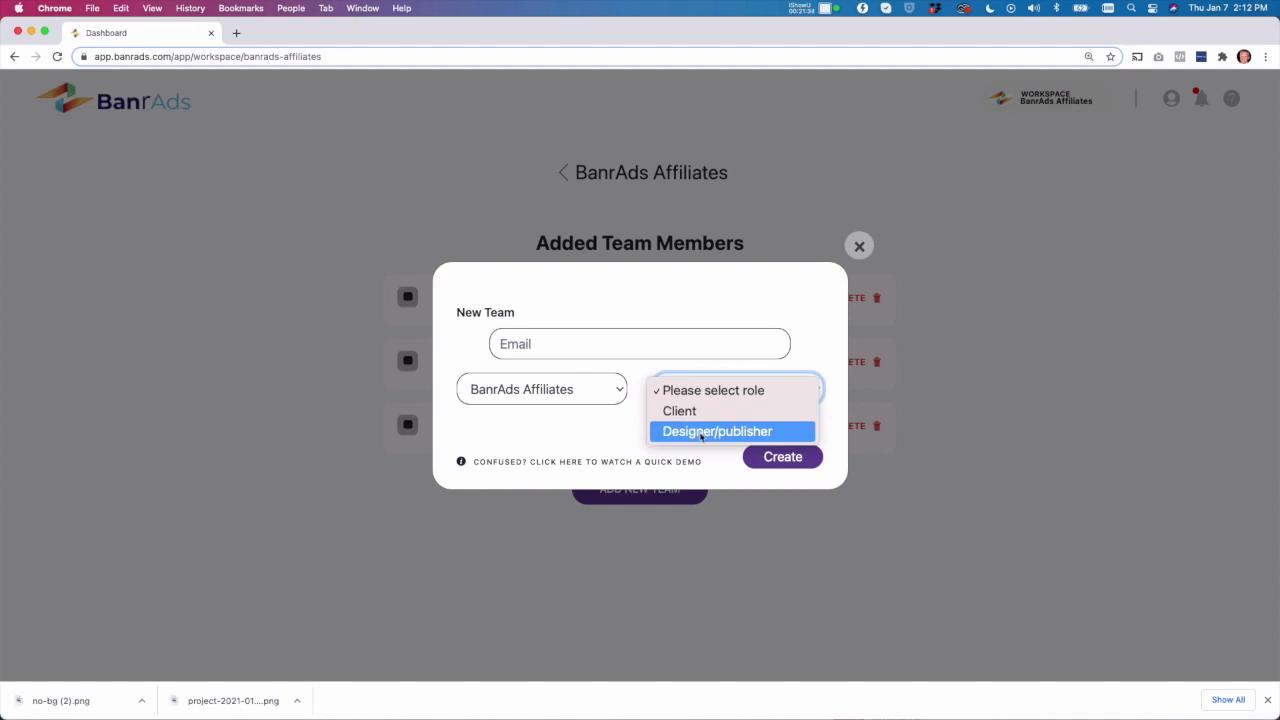
left_click(860, 248)
left_click(860, 248)
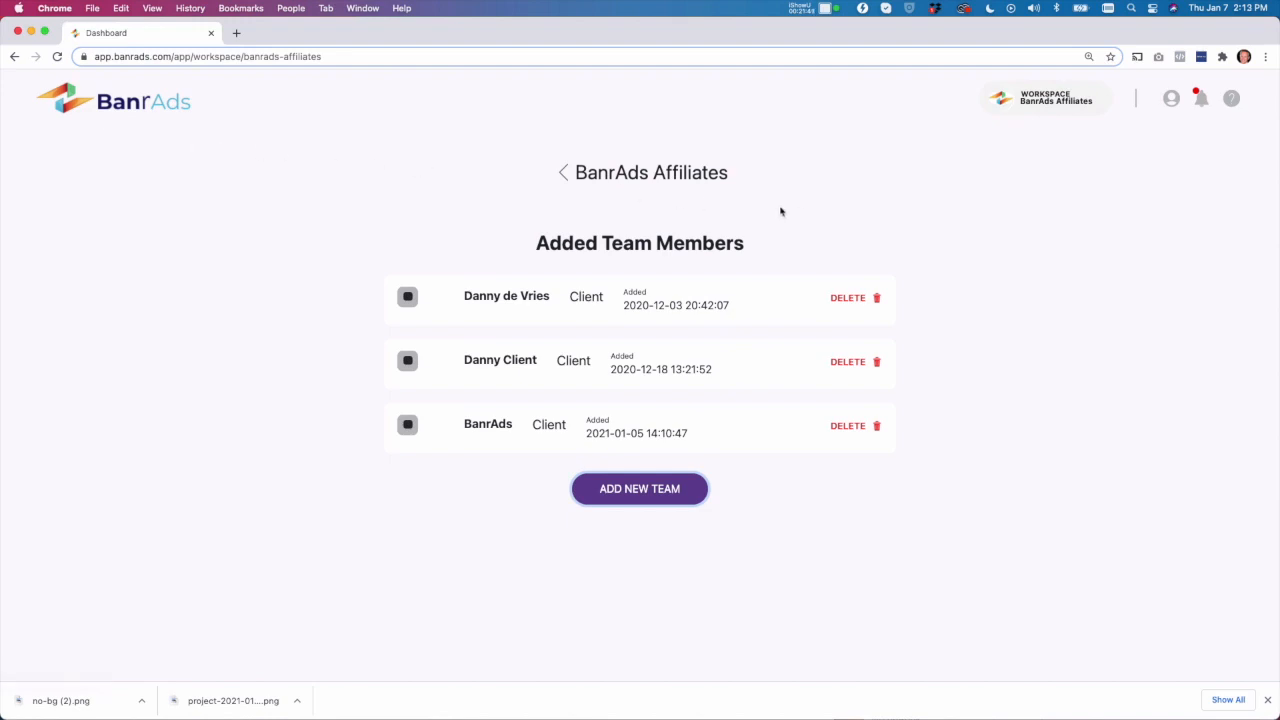
left_click(117, 108)
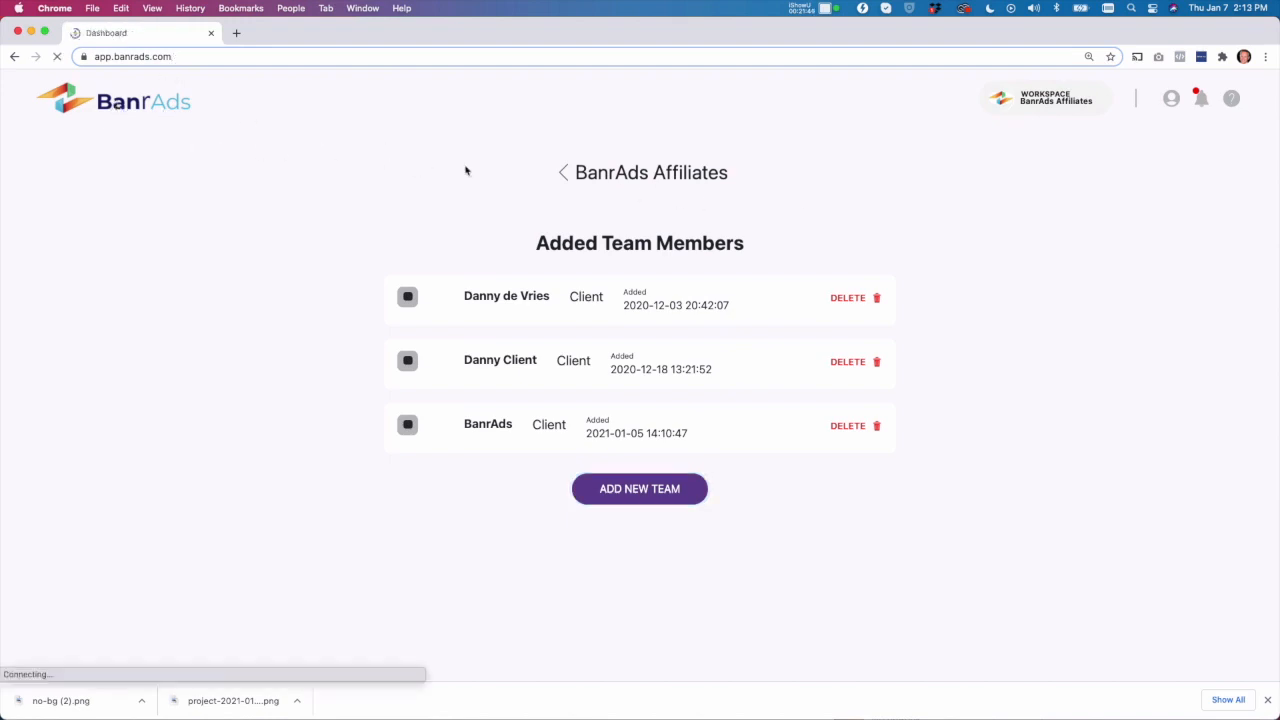